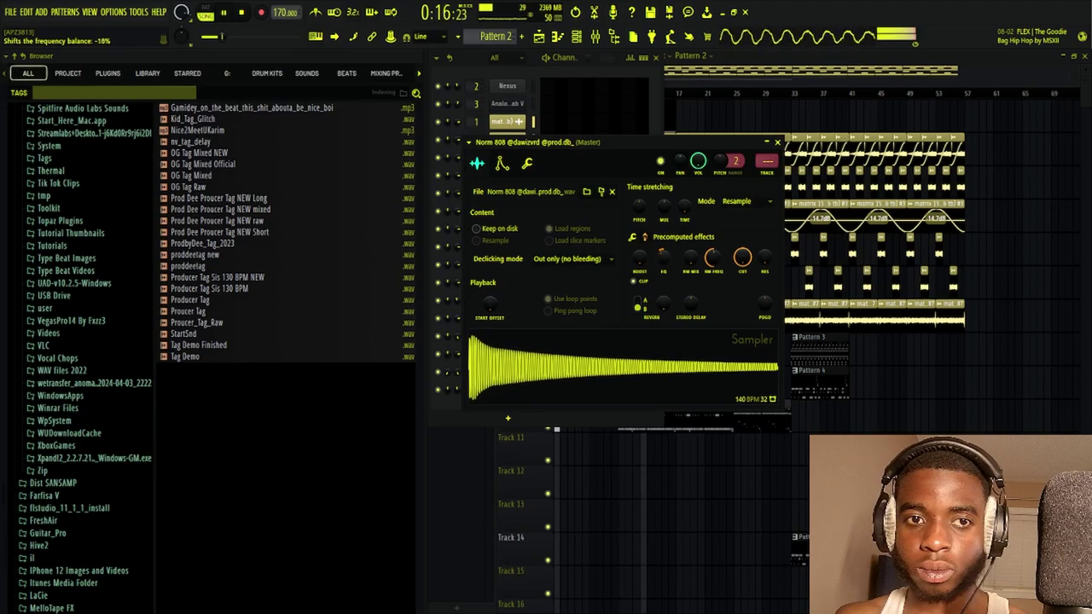
Adjust the frequency balance and boost of the Norm 808 sample, and close its channel settings
drag(662, 257, 663, 267)
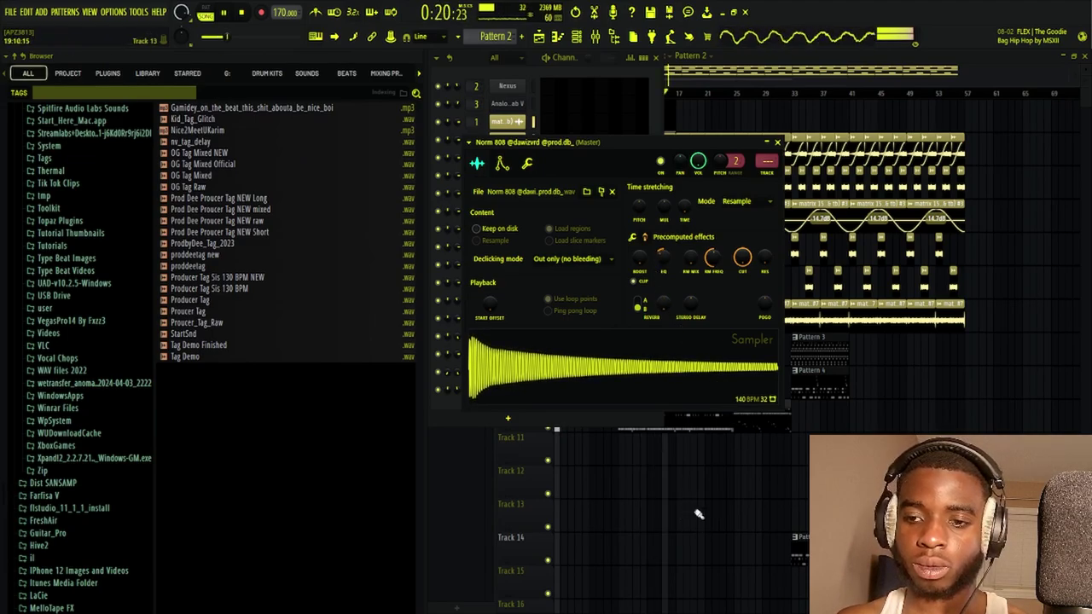
click(645, 237)
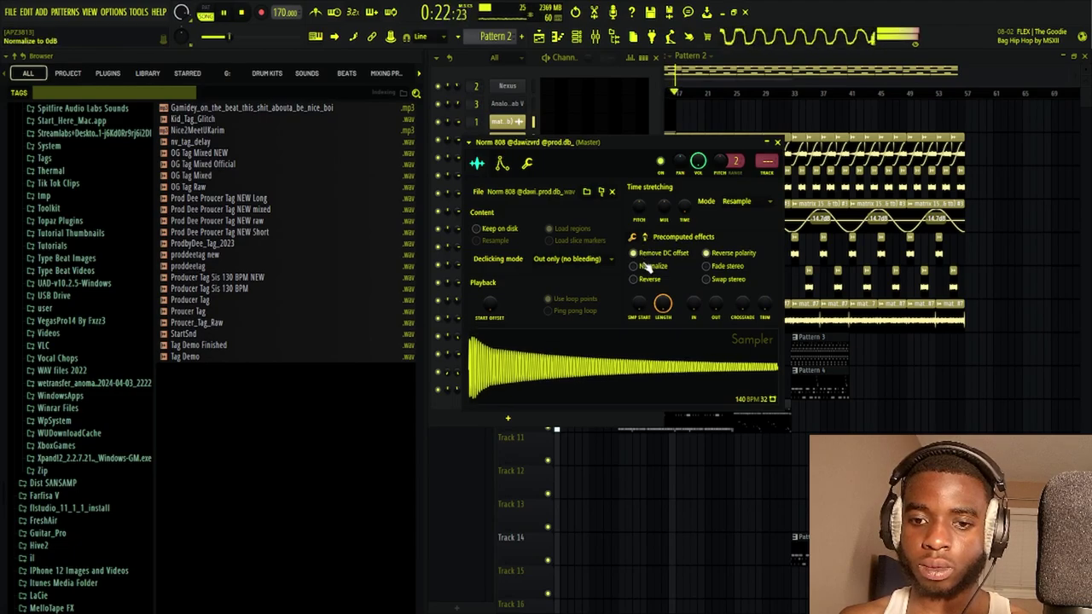
click(645, 239)
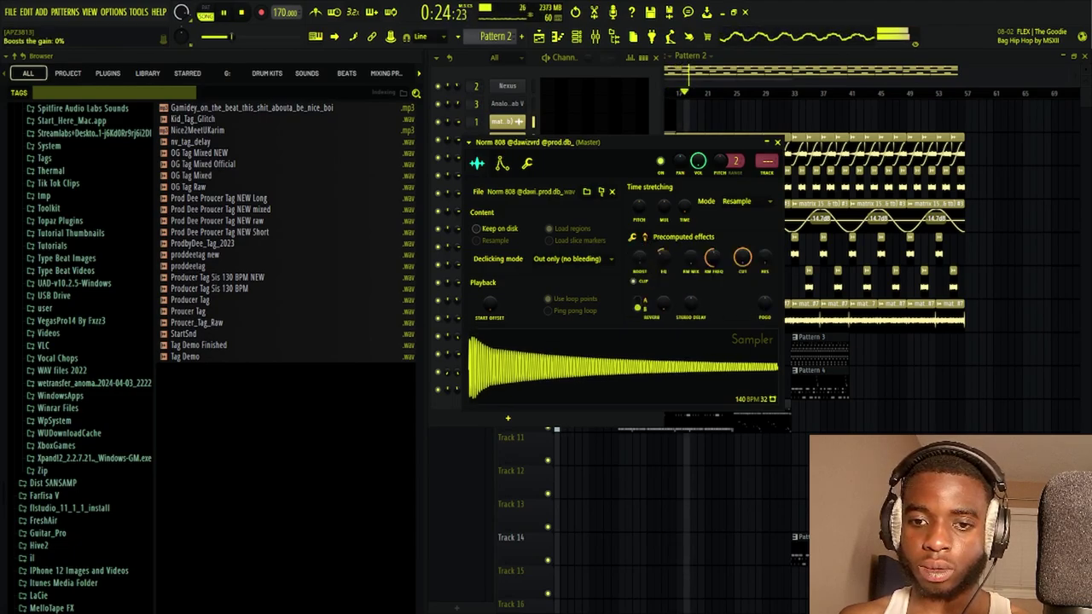
drag(640, 257, 639, 257)
right_click(670, 550)
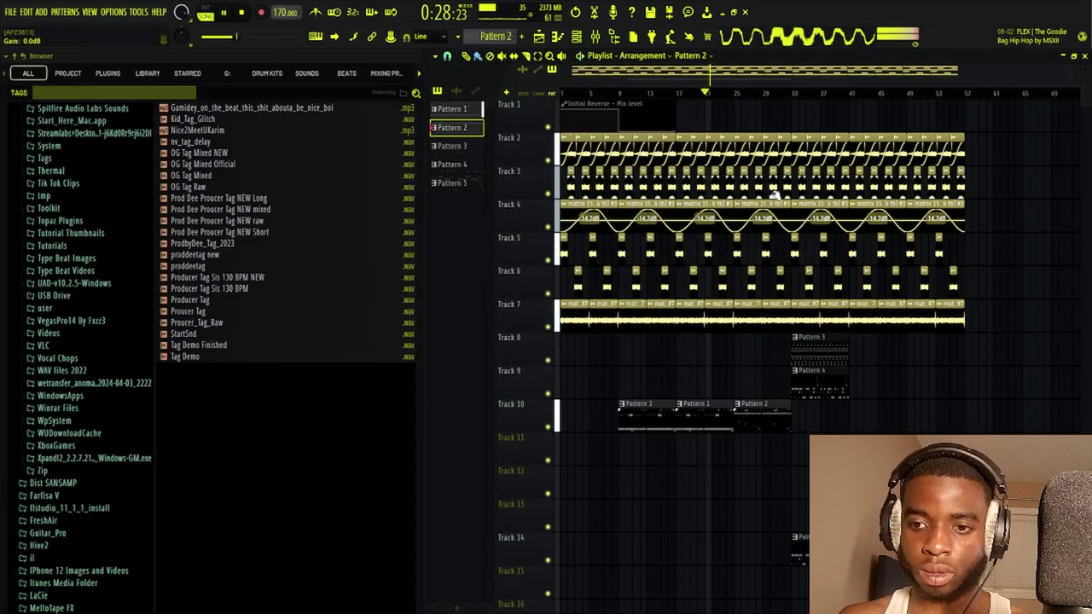
Examine the Norm 808 notes of Pattern 2 in the piano roll
double_click(756, 420)
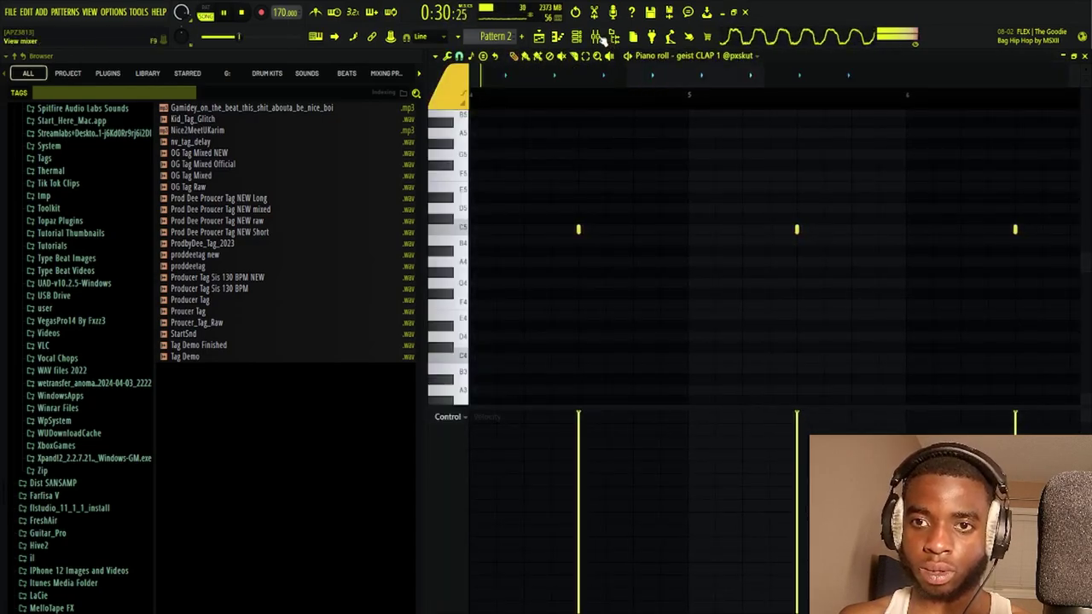
click(587, 36)
click(560, 341)
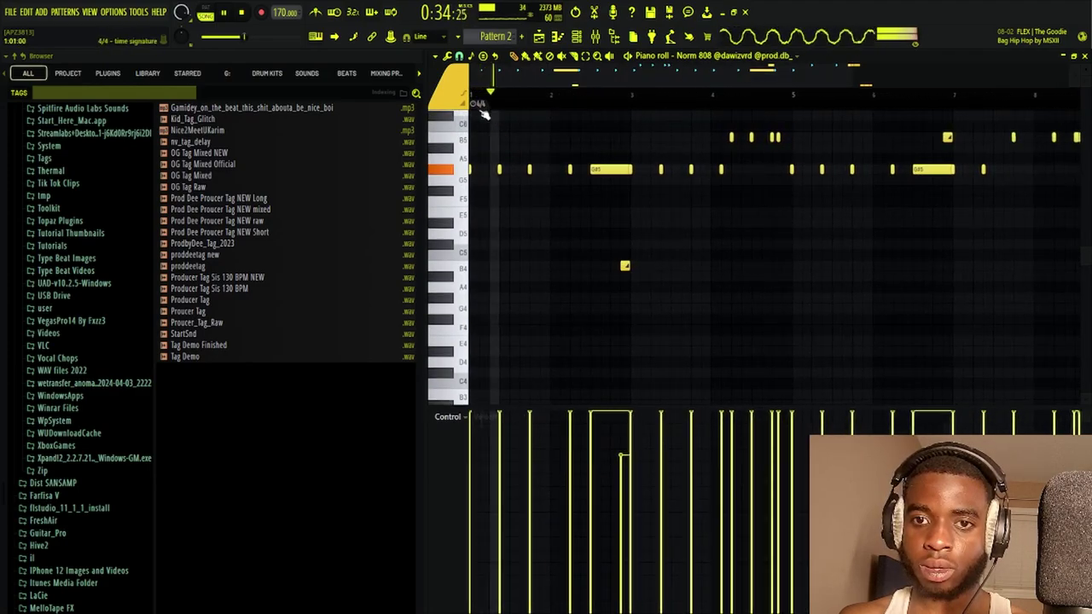
scroll(510, 155, down, 2)
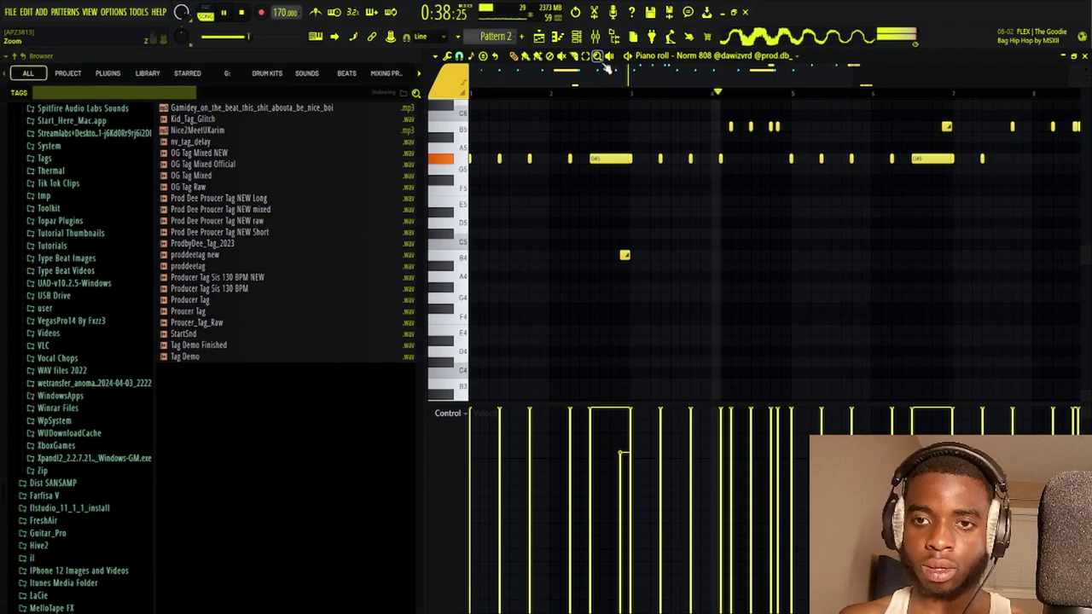
Play the playlist from bar 9 and set the Norm 808 sample's boost to 3%
key(F5)
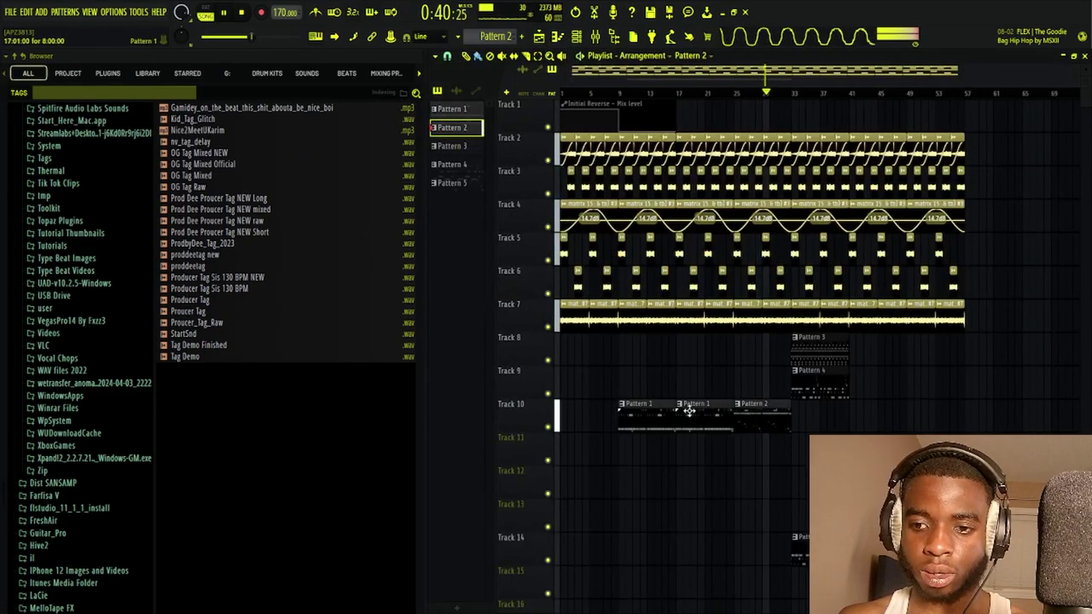
click(618, 89)
click(594, 39)
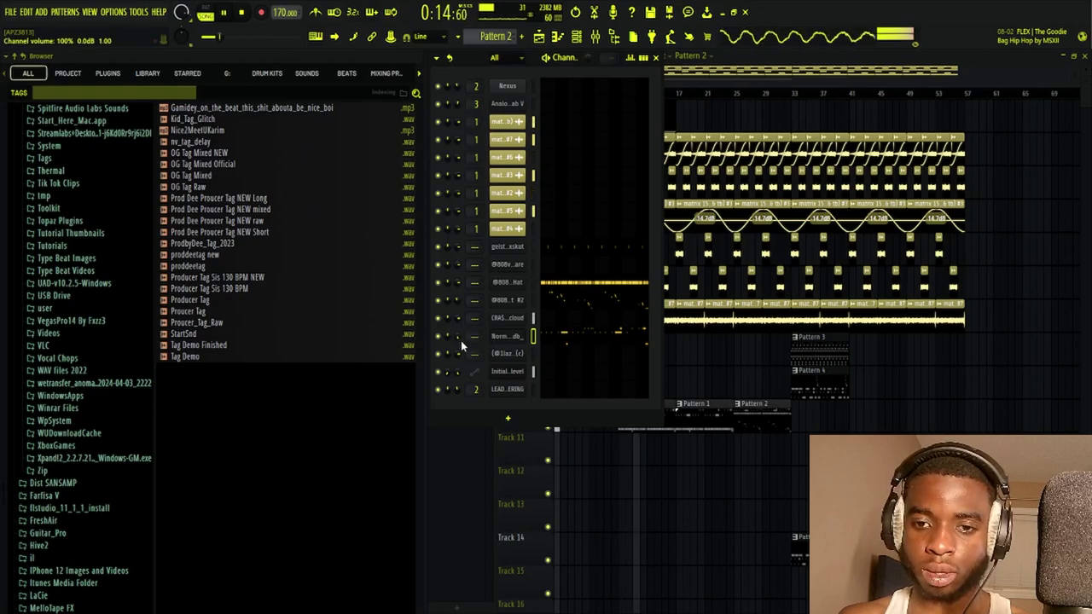
click(500, 337)
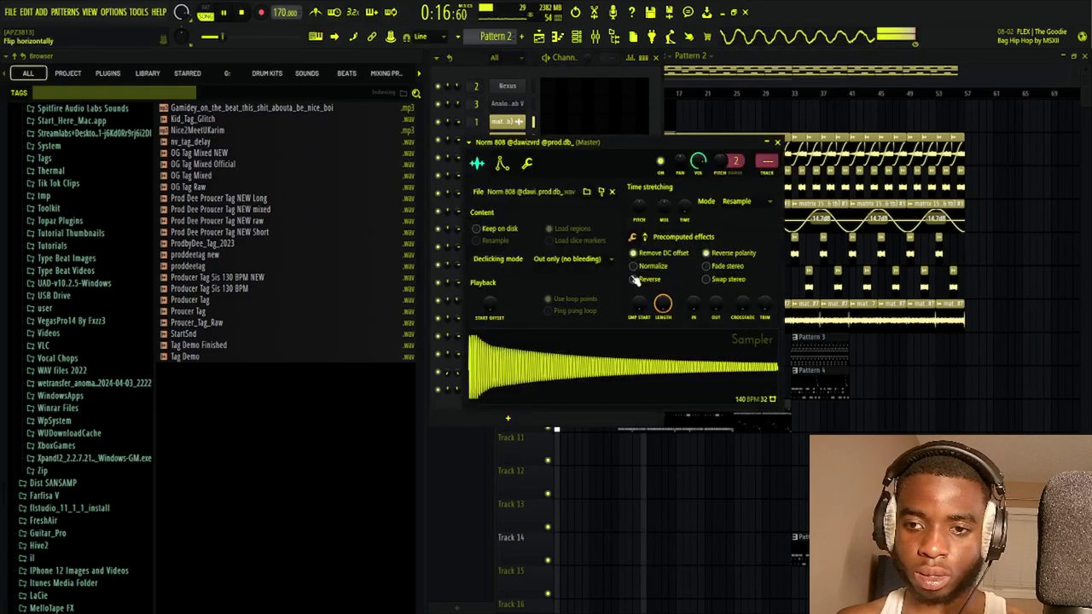
click(646, 238)
drag(643, 250, 643, 243)
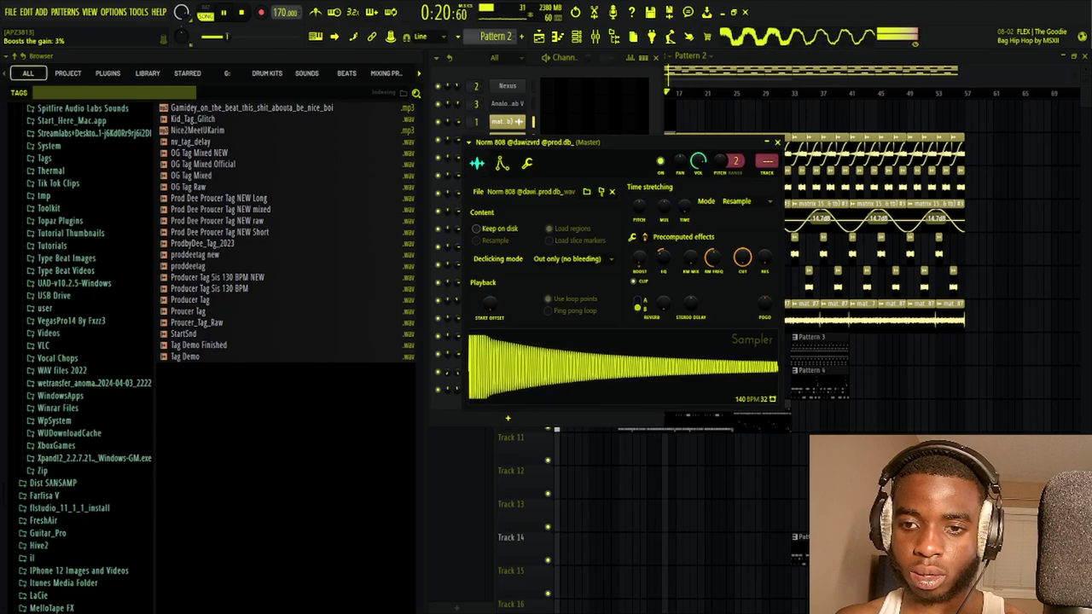
Try a 6% fade-in and a 13% fade-out on the Norm 808 sample
click(646, 239)
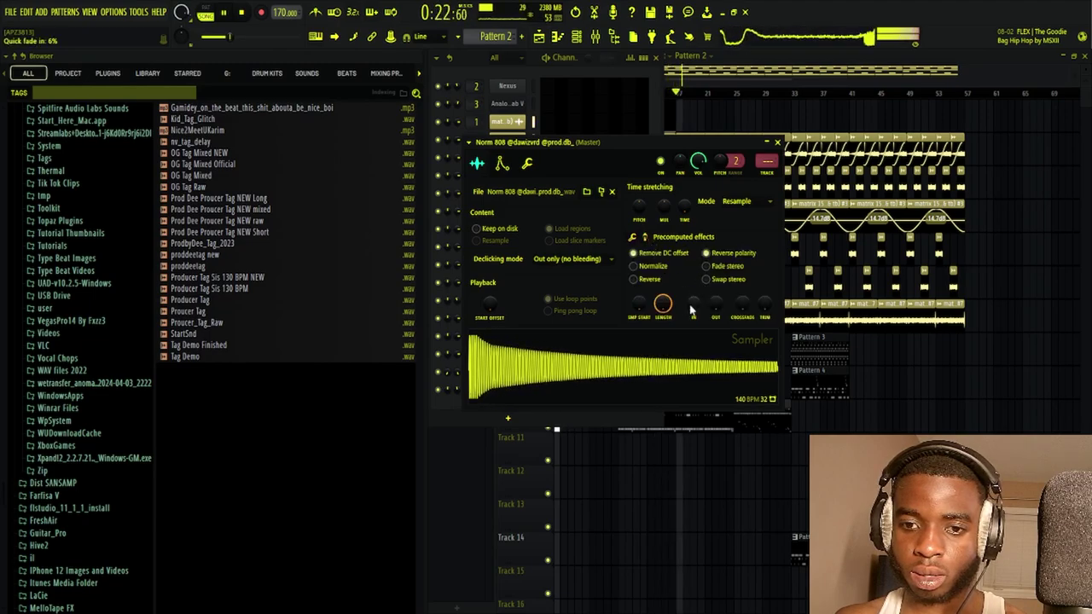
scroll(691, 313, down, 3)
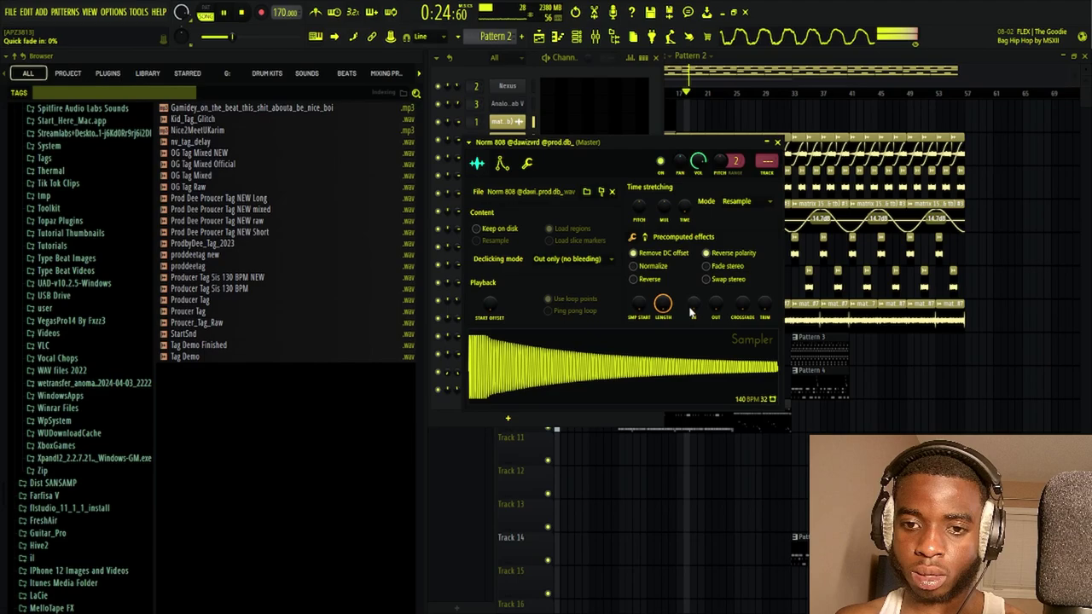
scroll(717, 316, up, 3)
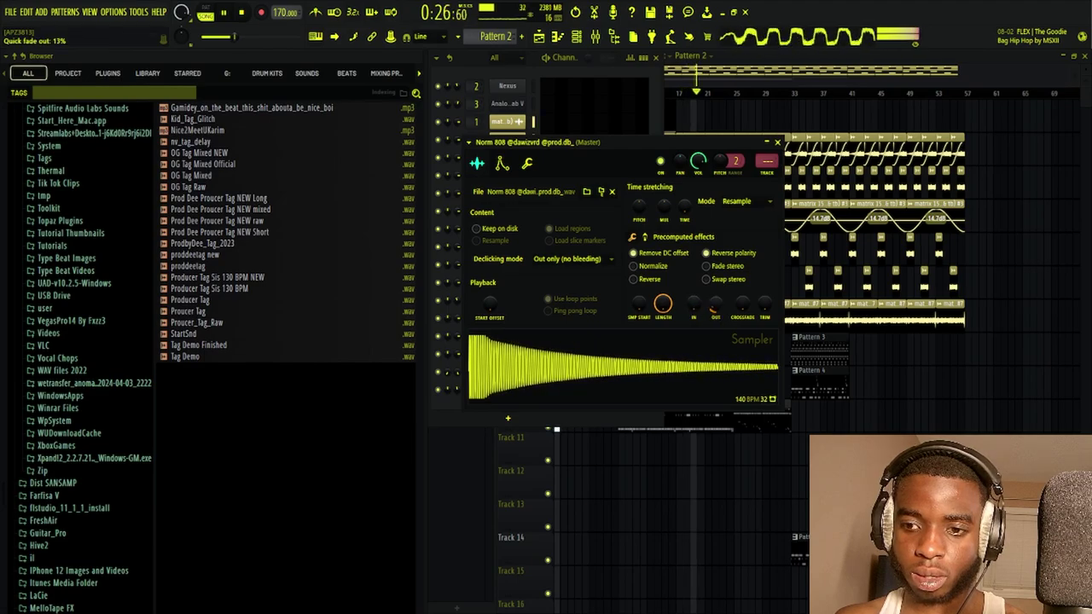
scroll(714, 315, down, 1)
mouse_move(693, 304)
mouse_down()
mouse_move(693, 295)
mouse_move(693, 305)
mouse_up()
Set the Norm 808 sample's boost to 4% and its quick fade-out to 27%
click(644, 237)
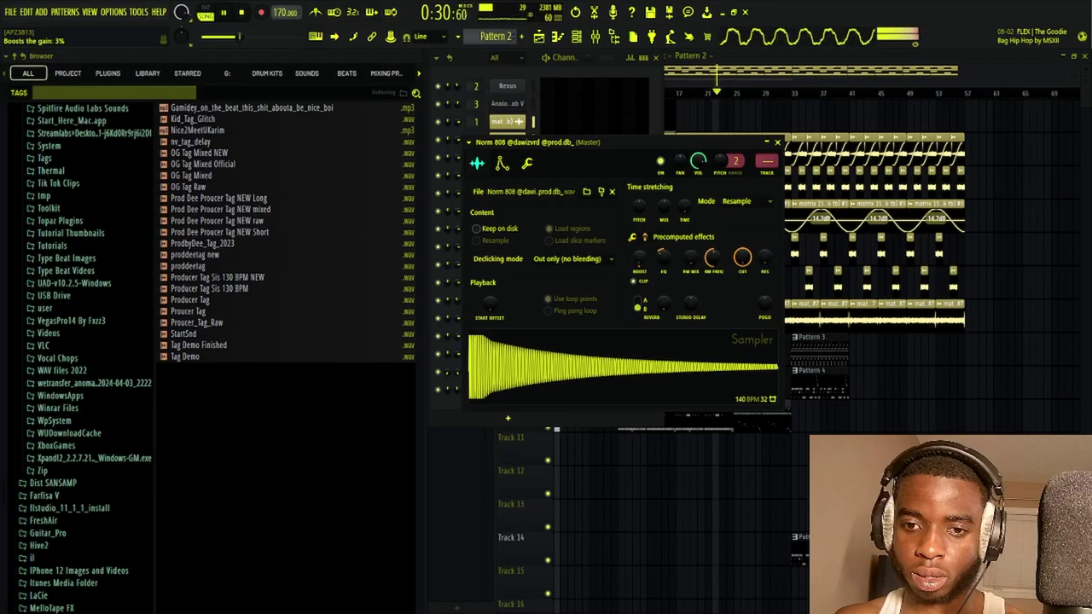
drag(638, 257, 639, 253)
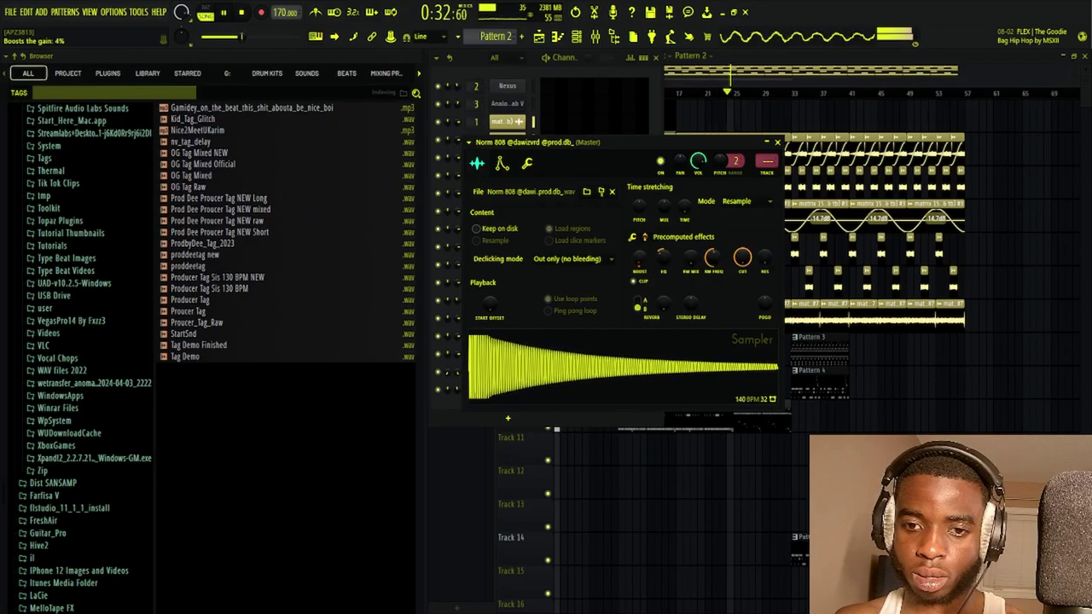
click(646, 238)
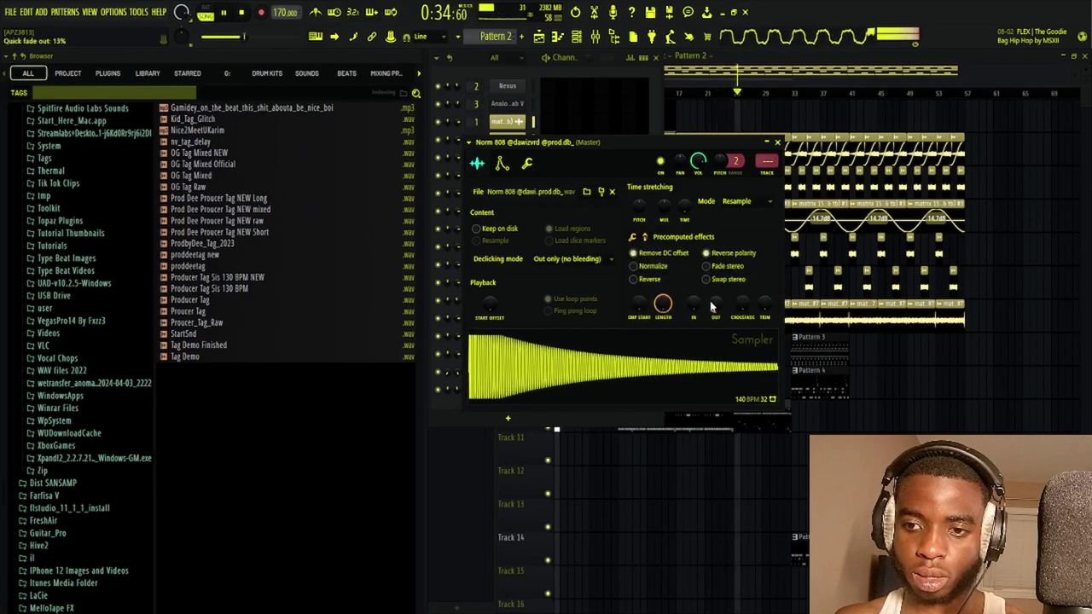
drag(715, 308, 714, 297)
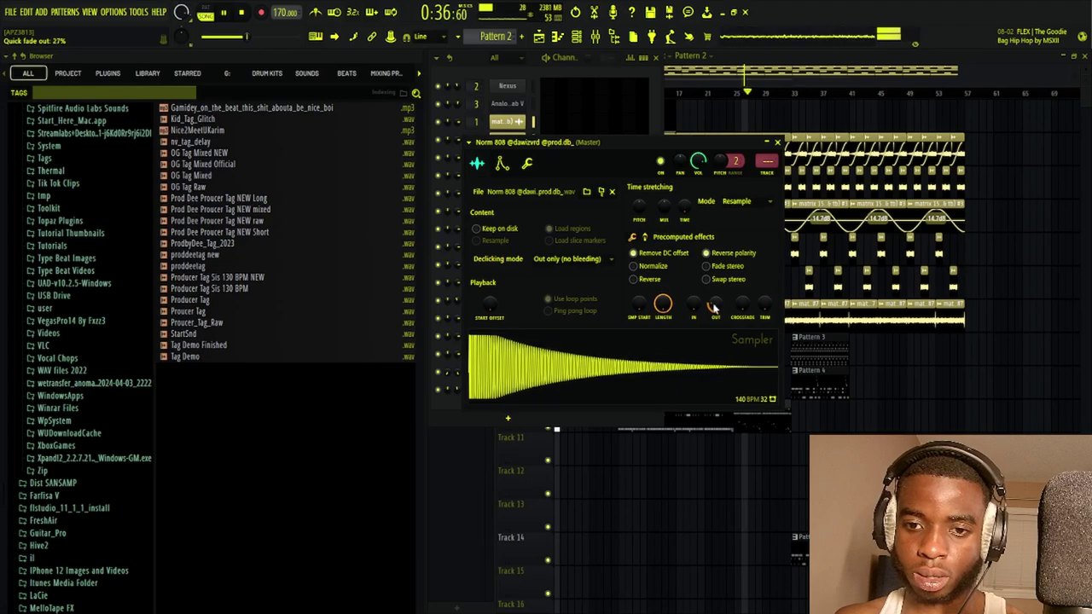
Open the Norm 808 notes of Pattern 2 for editing in the piano roll, starting from the pattern's playlist clip
double_click(769, 430)
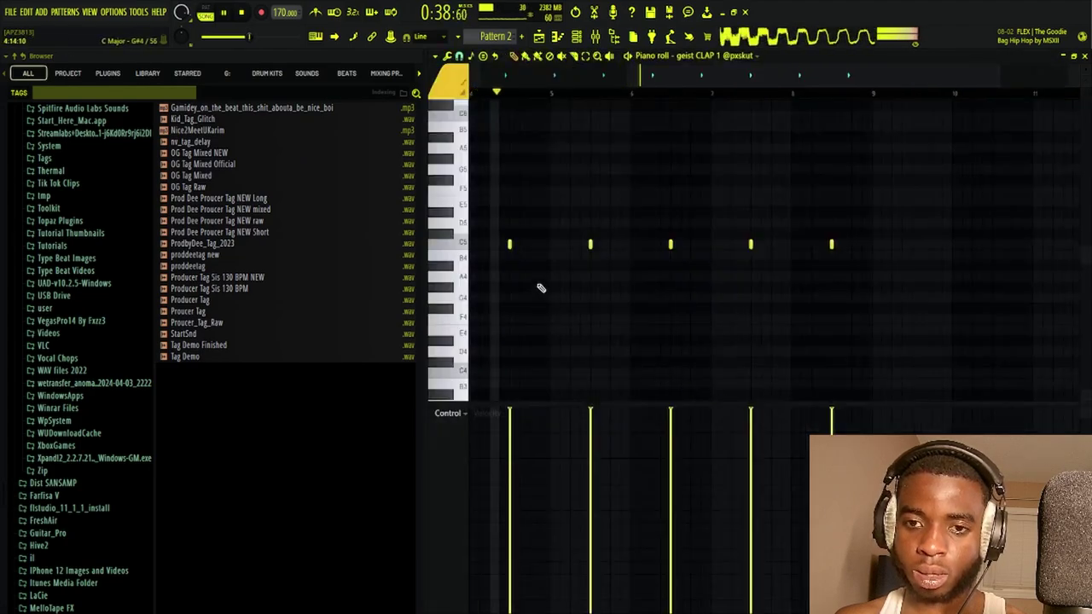
drag(527, 194, 655, 182)
click(580, 37)
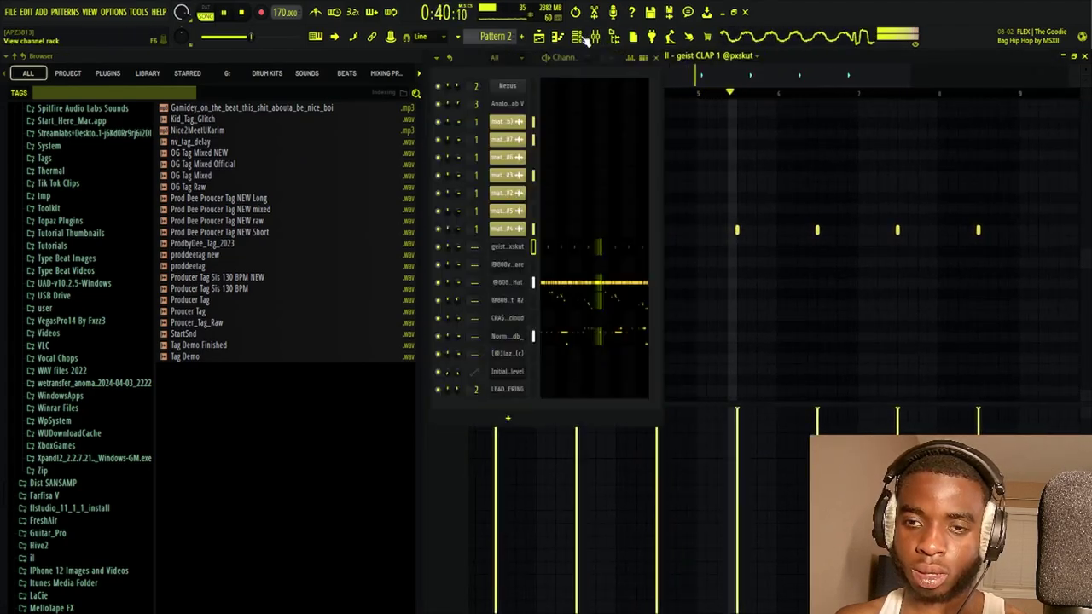
click(598, 336)
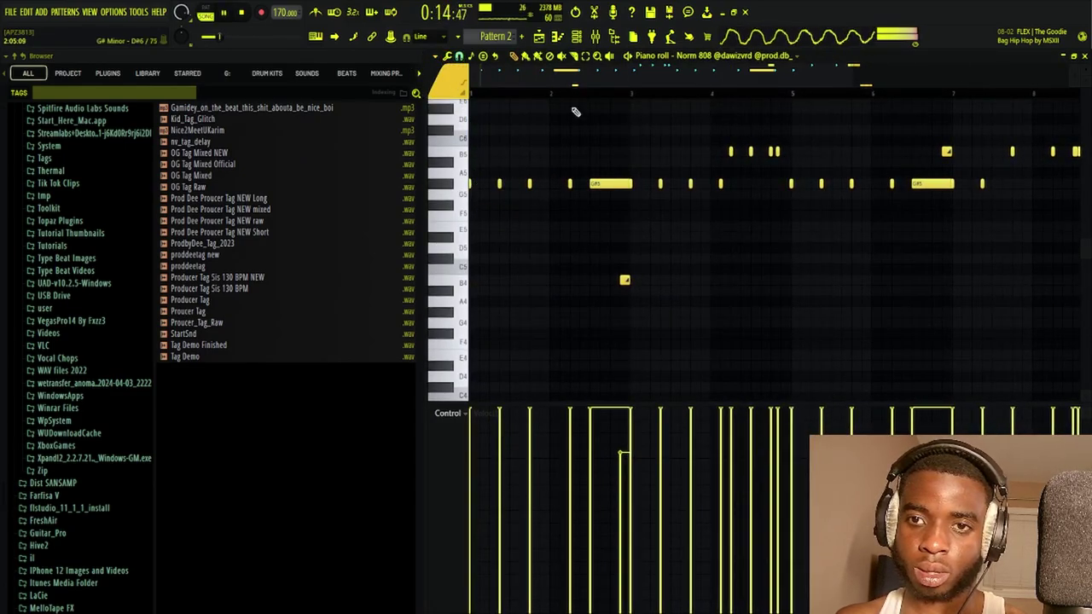
click(558, 39)
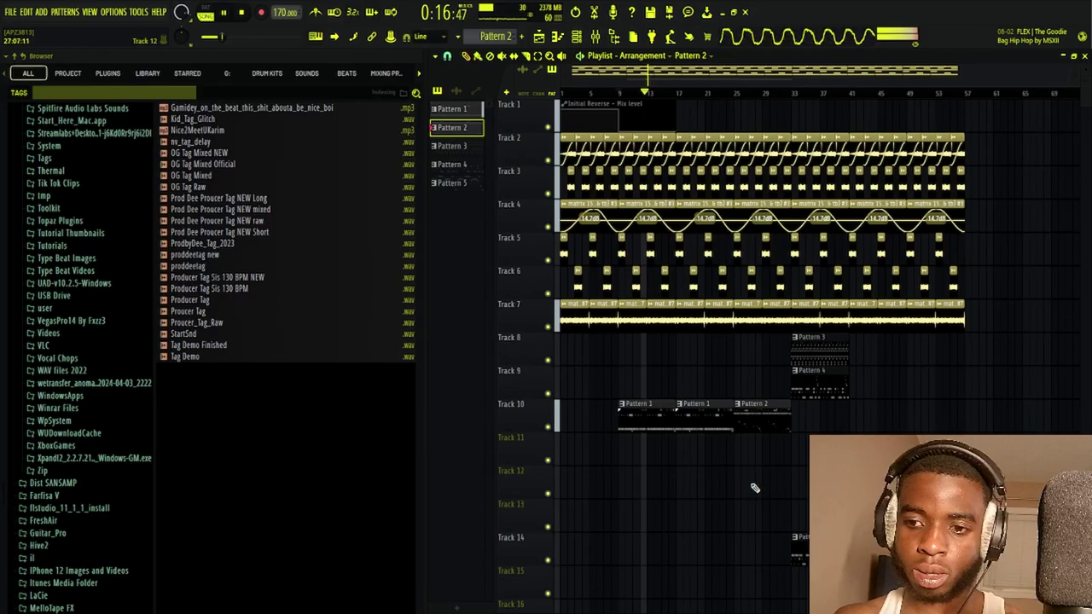
double_click(763, 429)
click(572, 36)
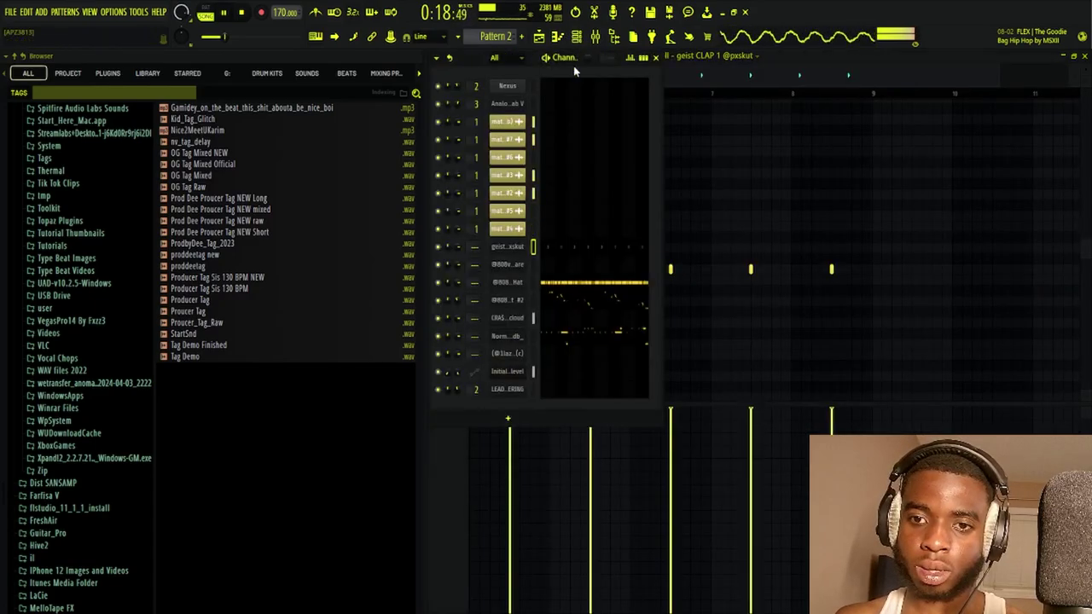
click(577, 337)
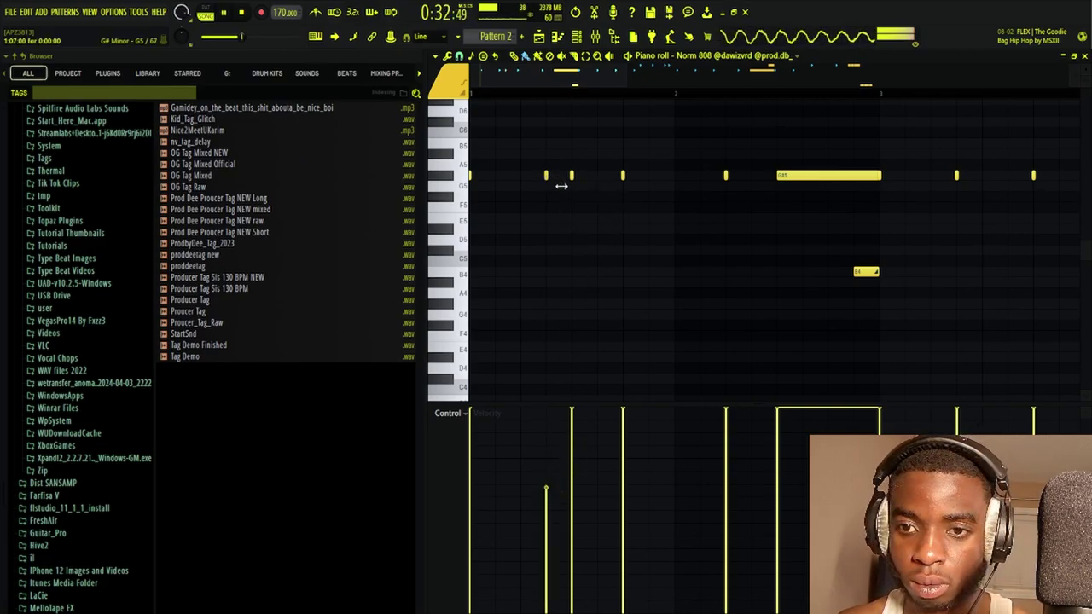
Try removing the short and the long G#5 notes from bar 2, and undo both deletions
right_click(726, 177)
right_click(787, 178)
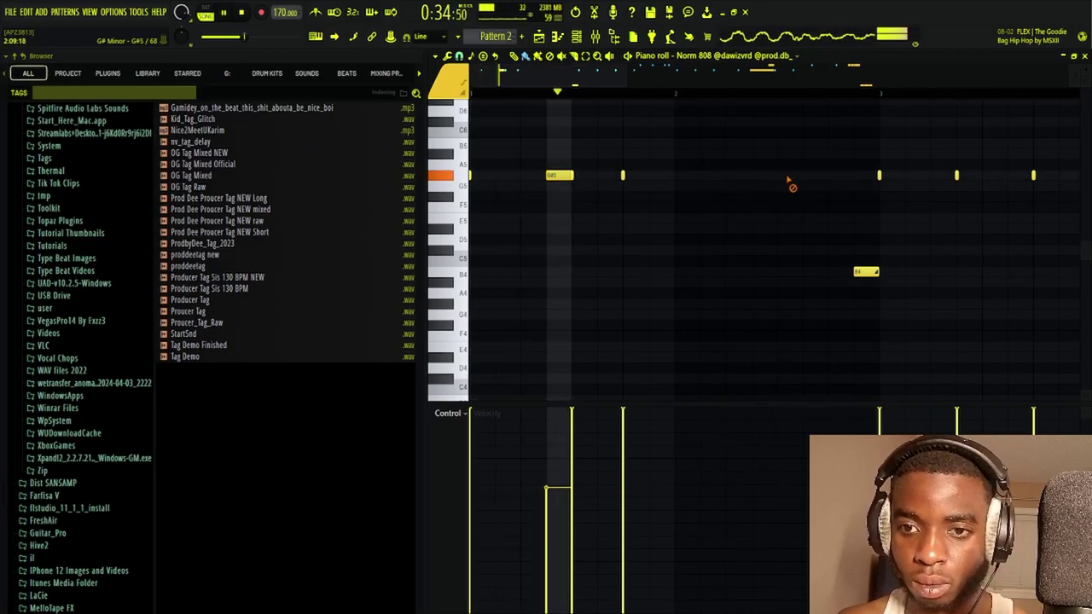
key(ctrl+z)
key(ctrl+z)
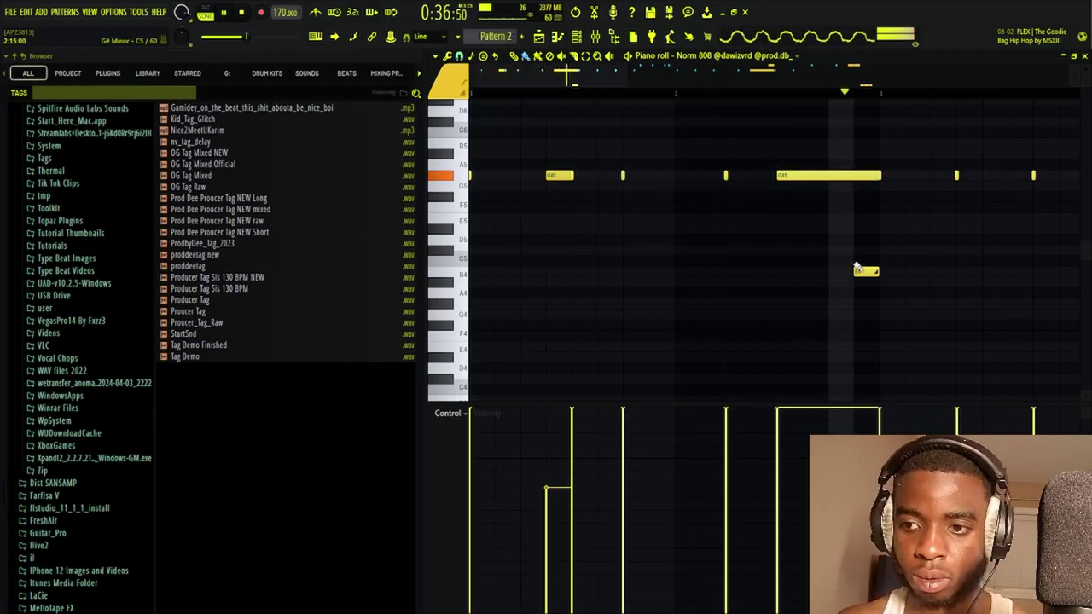
Delete the last two short B5 notes in bar 4 of the 808 line and restart playback
drag(918, 147, 790, 145)
scroll(767, 97, down, 3)
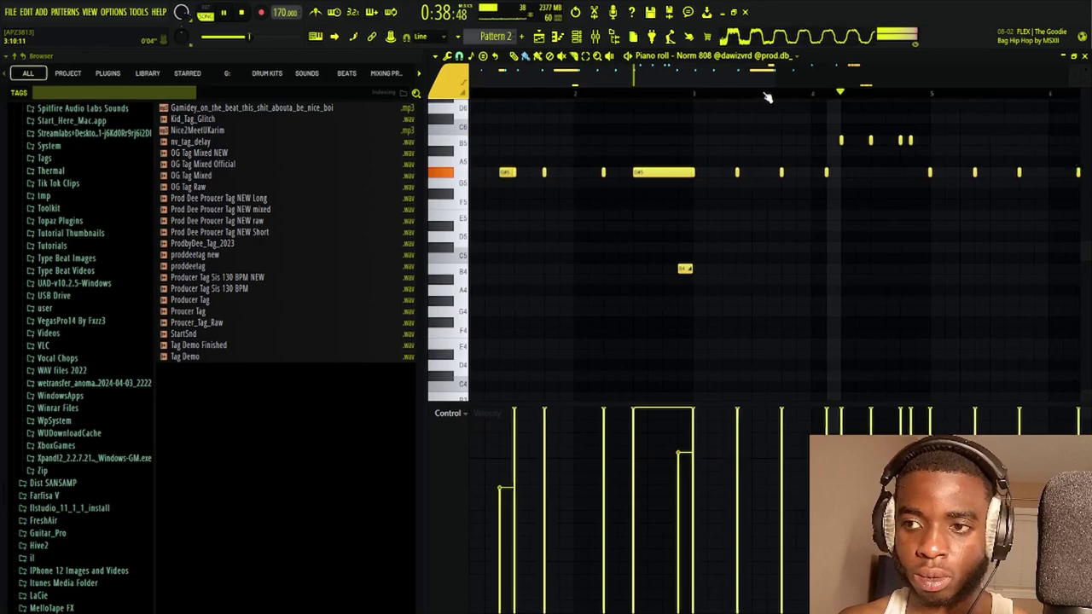
right_click(849, 140)
right_click(858, 141)
key(space)
key(space)
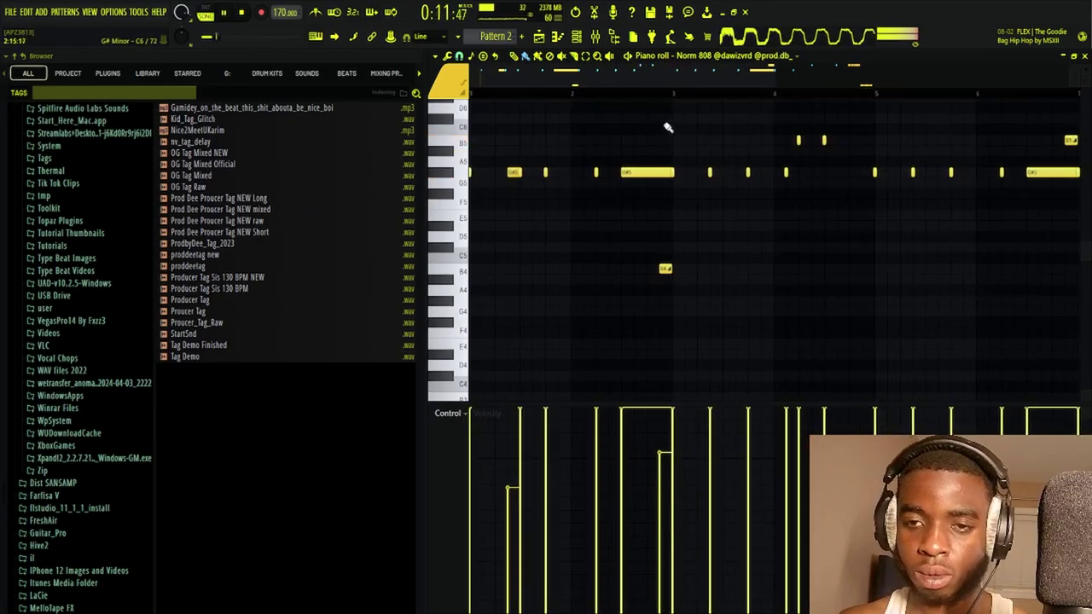
Replace the 808 notes in bars 3 and 4 with a duplicate of bars 1 and 2
drag(674, 96, 941, 158)
key(Delete)
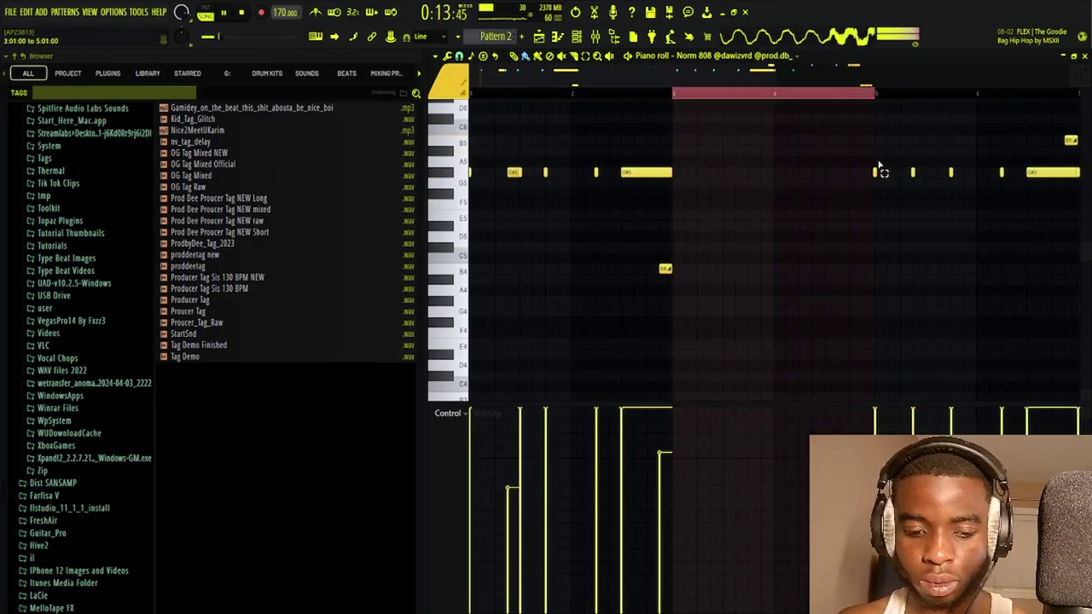
key(ctrl+Left)
key(ctrl+b)
key(ctrl+d)
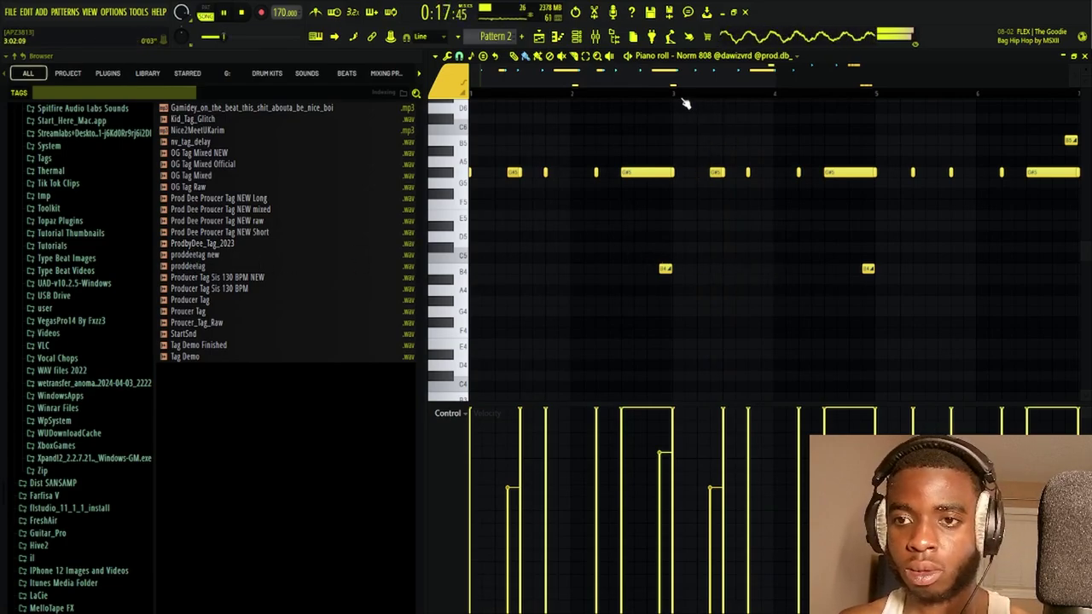
Try two extra G#5 notes in bars 3 and 4, directly before the short and the long bar 4 hits, and remove them
scroll(685, 101, up, 4)
drag(751, 227, 596, 235)
scroll(777, 100, up, 3)
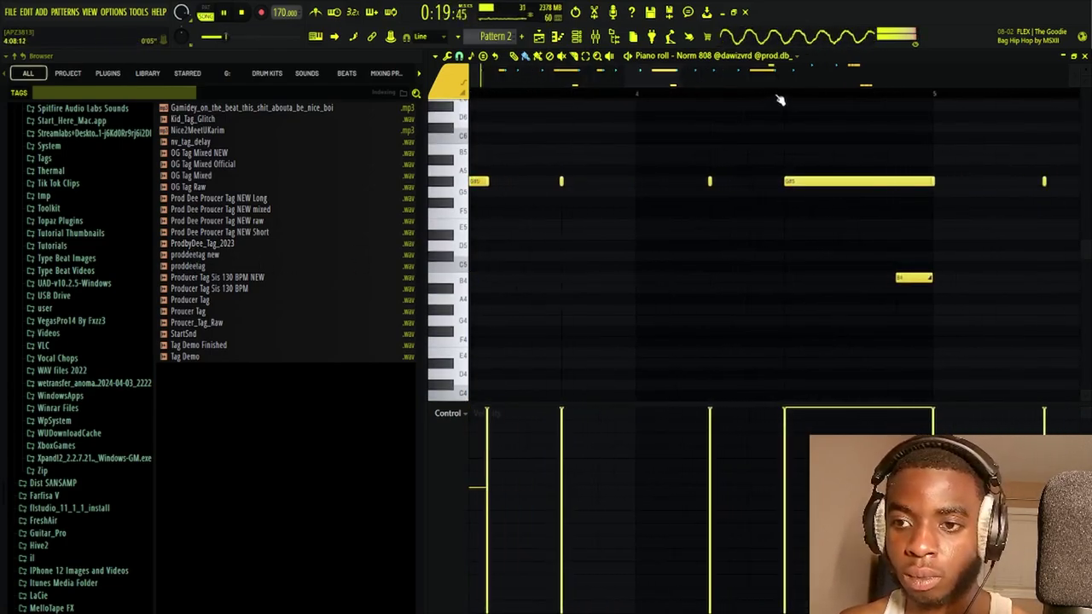
scroll(778, 99, up, 2)
click(730, 183)
click(617, 183)
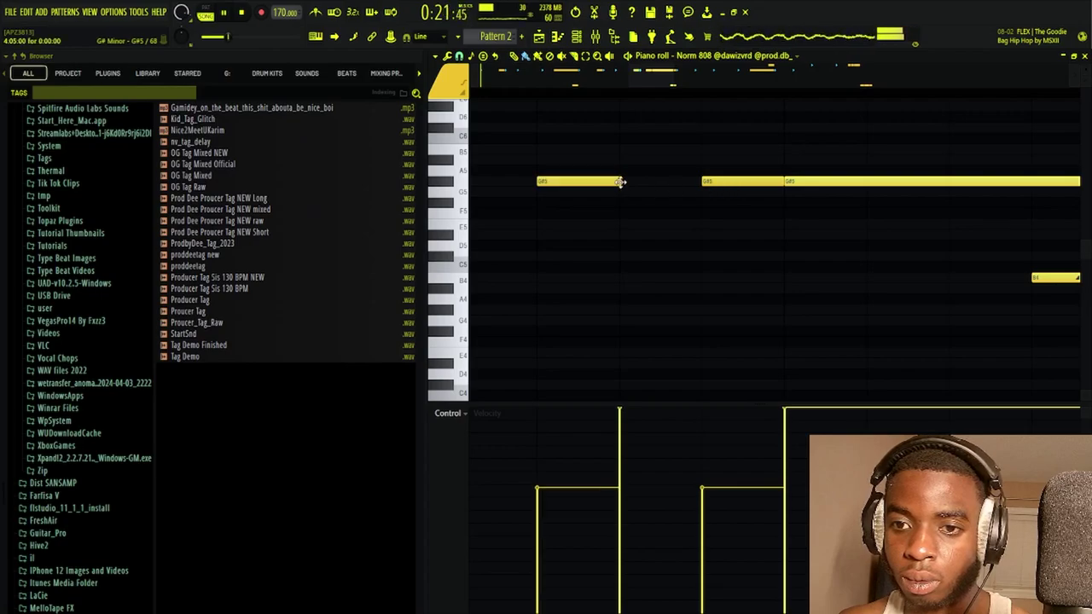
right_click(616, 182)
right_click(719, 183)
Select the 808 notes from bar 5 onward, leaving the notes of bars 1 to 4 out of the selection
scroll(701, 185, up, 3)
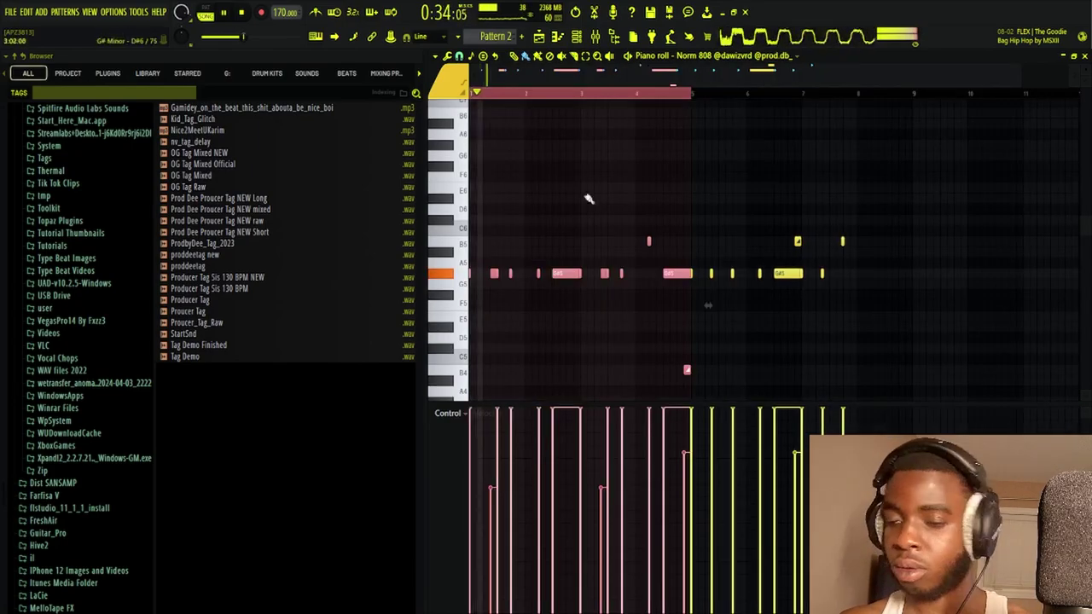
mouse_move(925, 172)
mouse_down()
mouse_move(686, 351)
mouse_move(691, 376)
mouse_up()
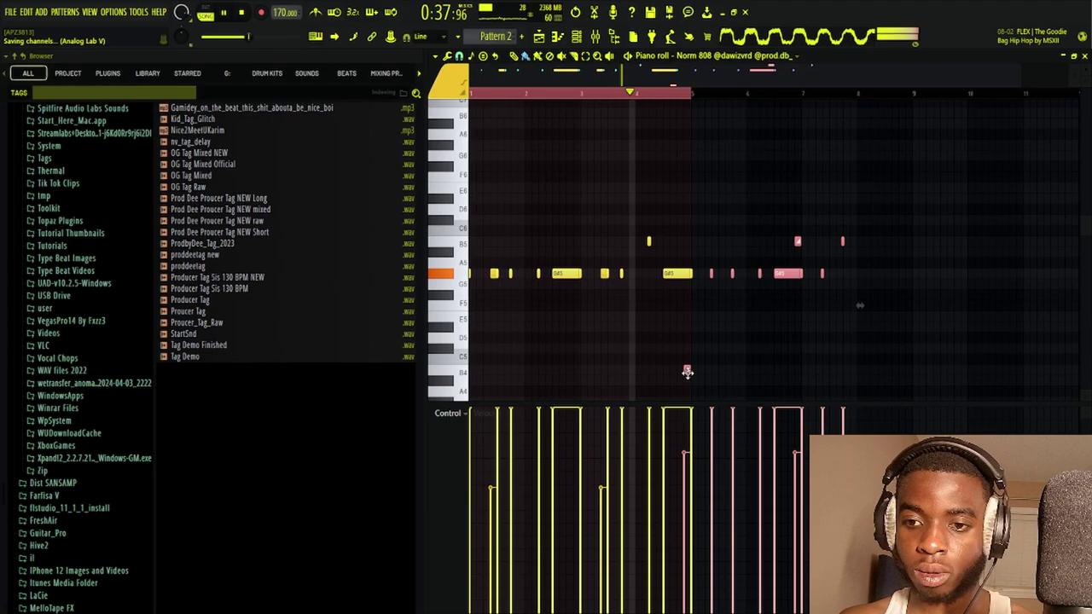
ctrl+shift+click(686, 370)
ctrl+shift+click(680, 274)
ctrl+shift+click(680, 274)
ctrl+shift+click(692, 273)
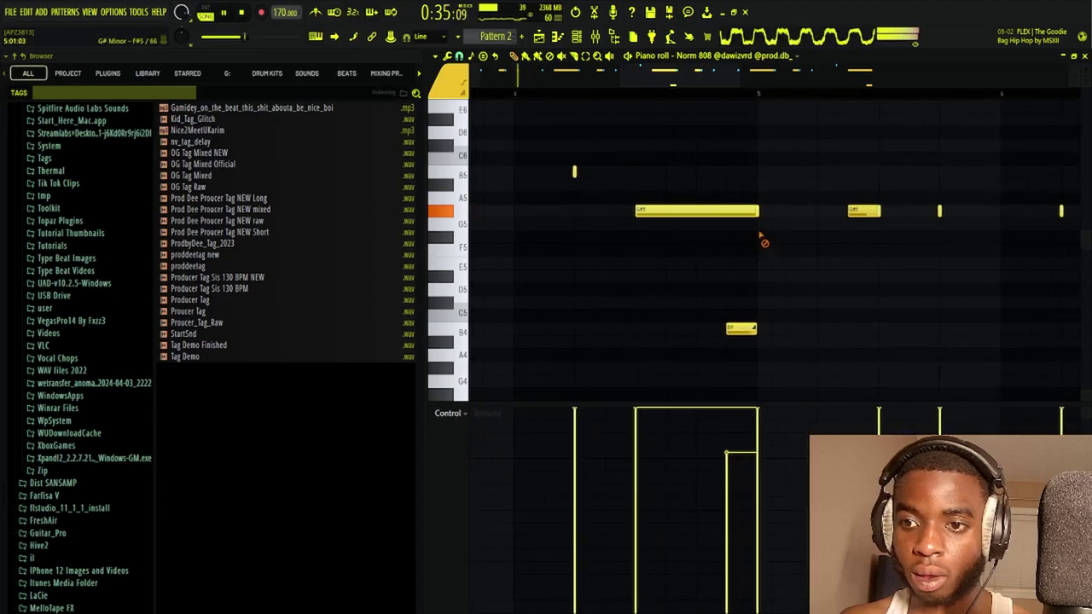
Lengthen the long G#5 note and the B4 slide note in bar 4 to meet the first G#5 note of bar 5
drag(751, 209, 839, 341)
click(759, 289)
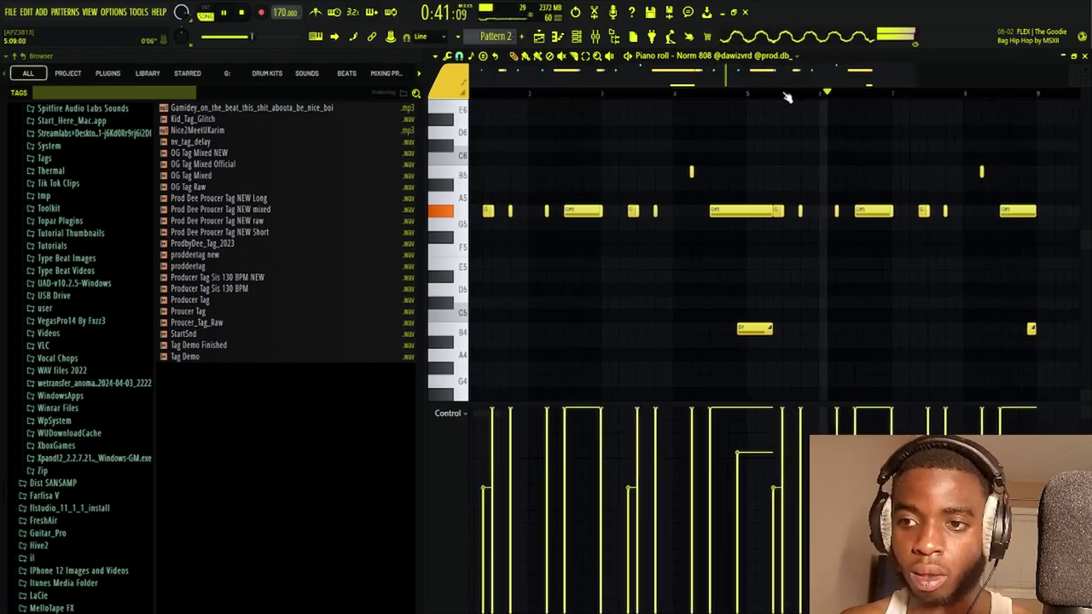
Add short B5 and G#5 notes in the first half of bar 8 of the Norm 808 line
scroll(787, 95, down, 2)
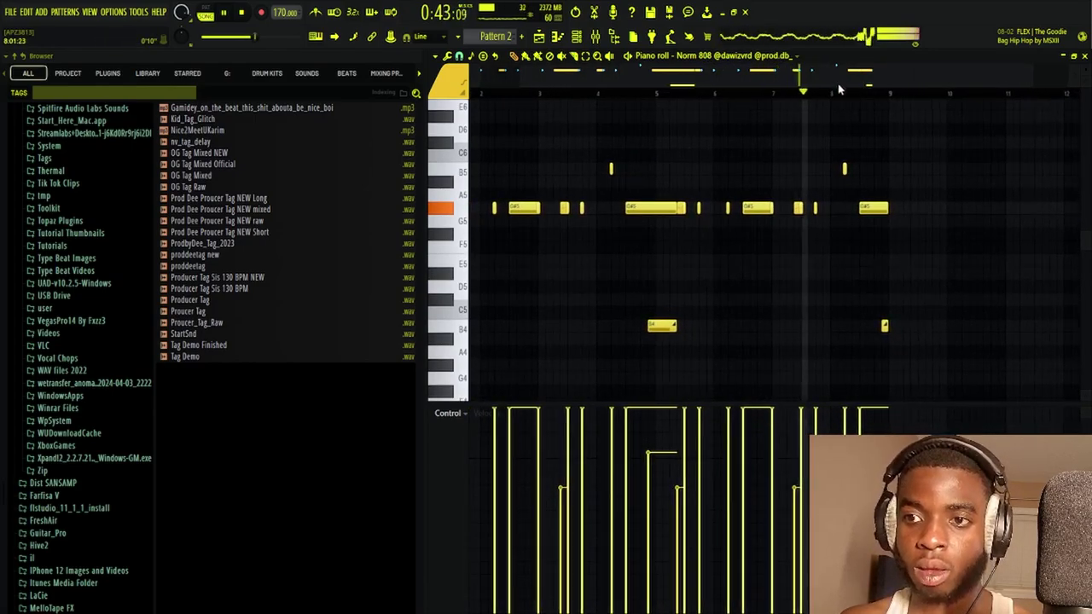
scroll(879, 165, up, 3)
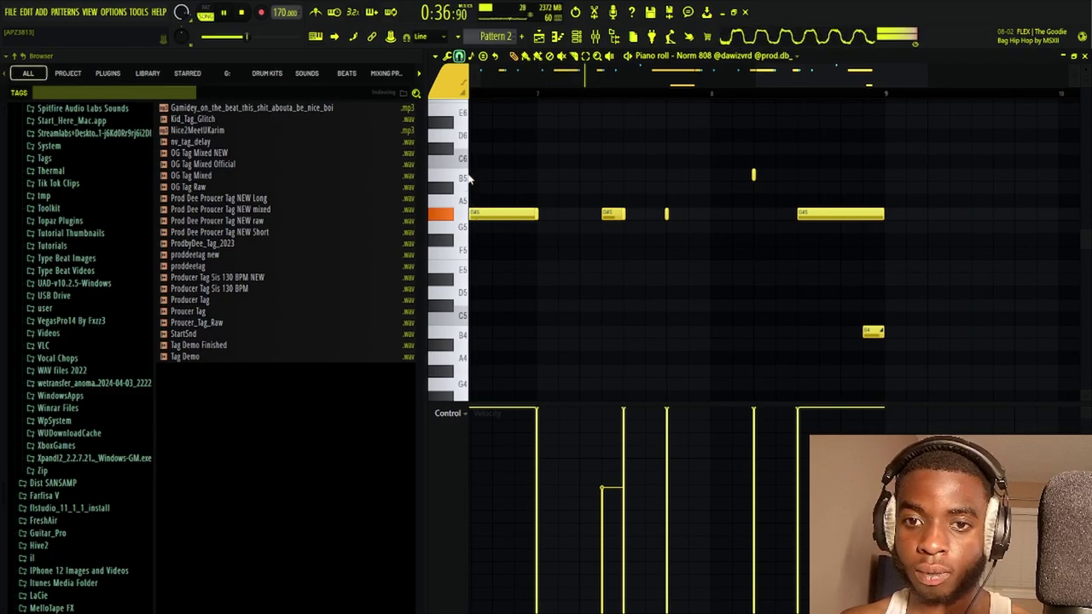
drag(497, 228, 723, 236)
scroll(694, 99, down, 3)
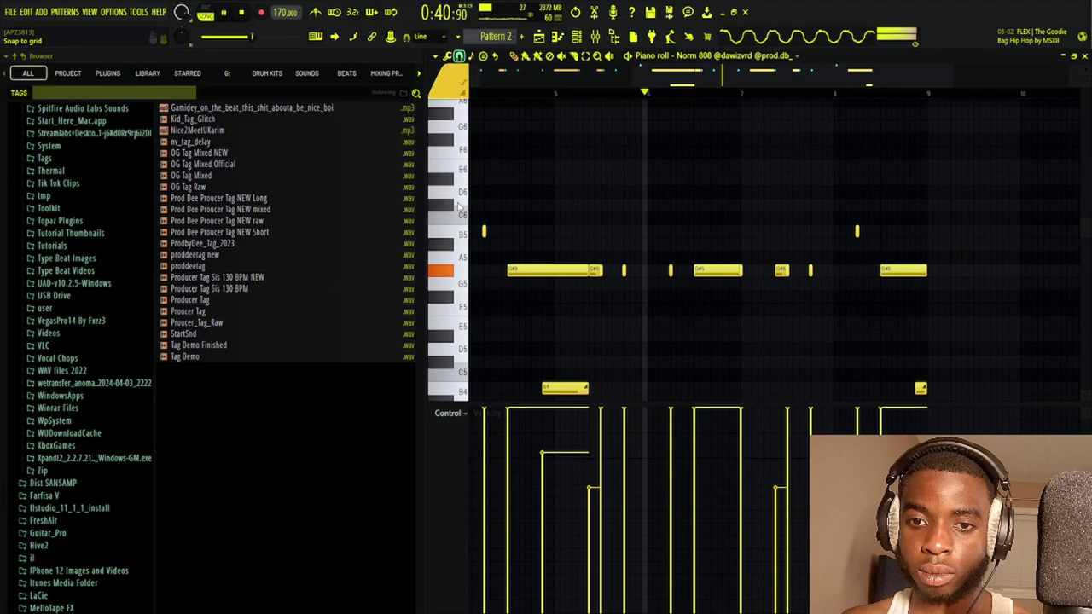
scroll(874, 97, up, 2)
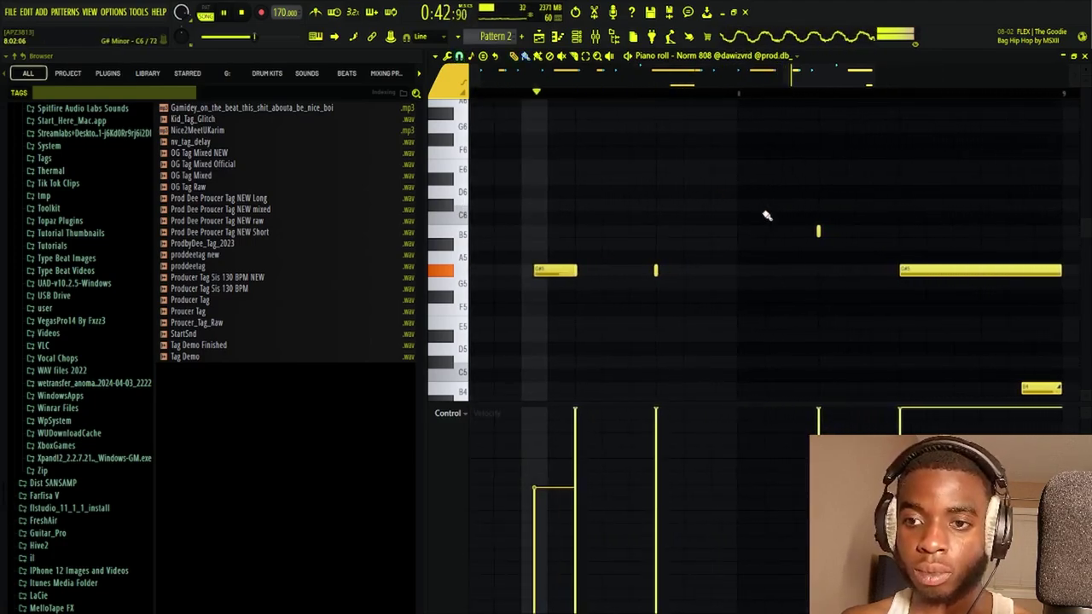
click(744, 233)
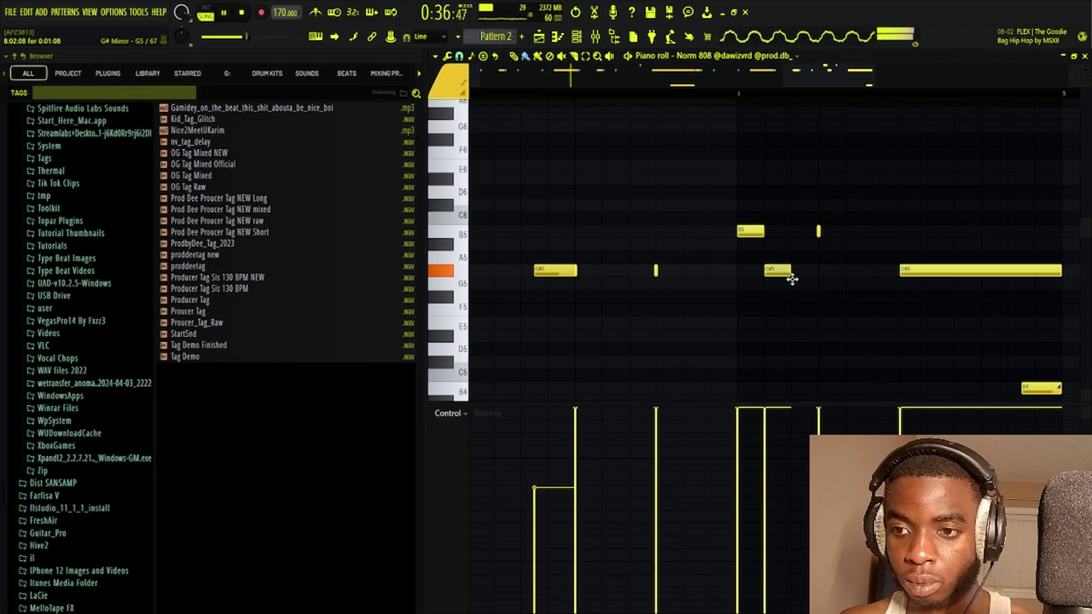
drag(791, 279, 800, 278)
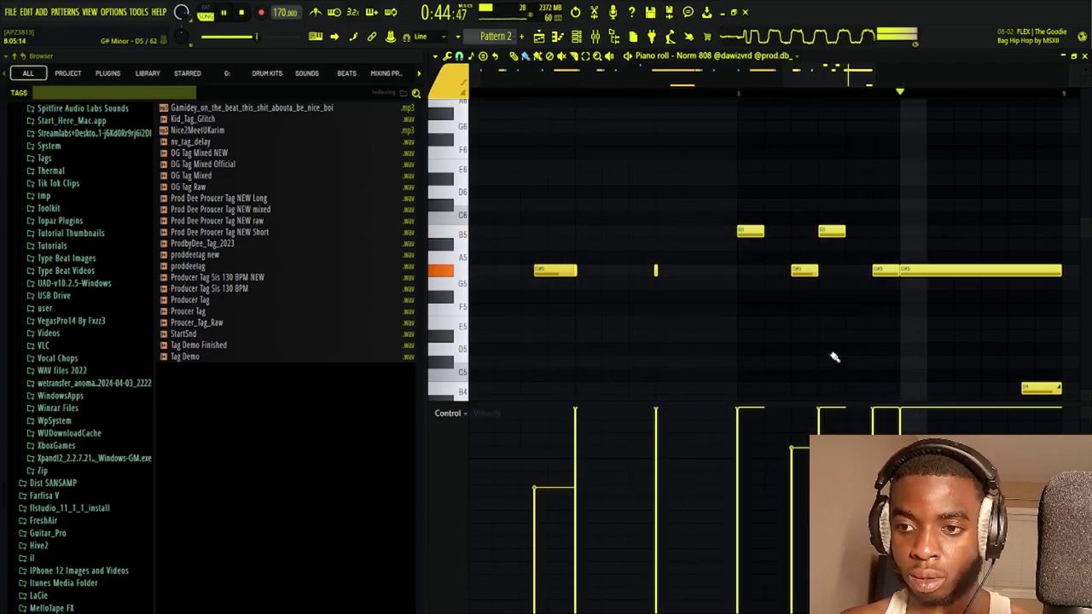
Arrange the first half of bar 8 as B5, G#5, B5 and three G#5 notes, and delete the long G#5
key(space)
key(space)
click(776, 269)
drag(799, 270, 796, 223)
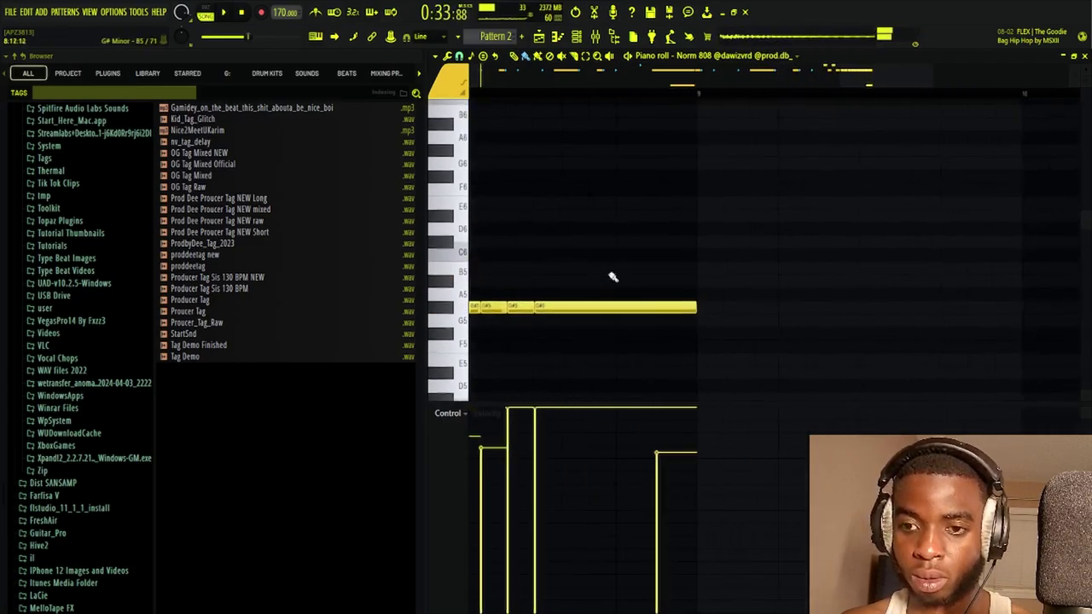
right_click(629, 309)
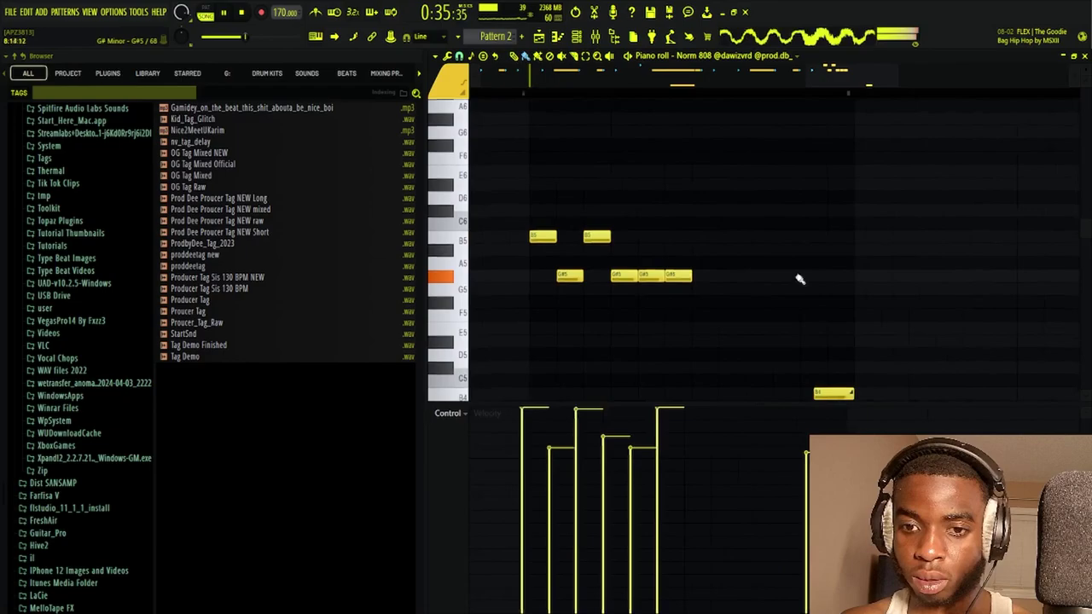
Duplicate the six-note phrase into the second half of bar 8, replacing its last three G#5 hits with one long G#5
drag(585, 213, 760, 339)
drag(674, 229, 765, 233)
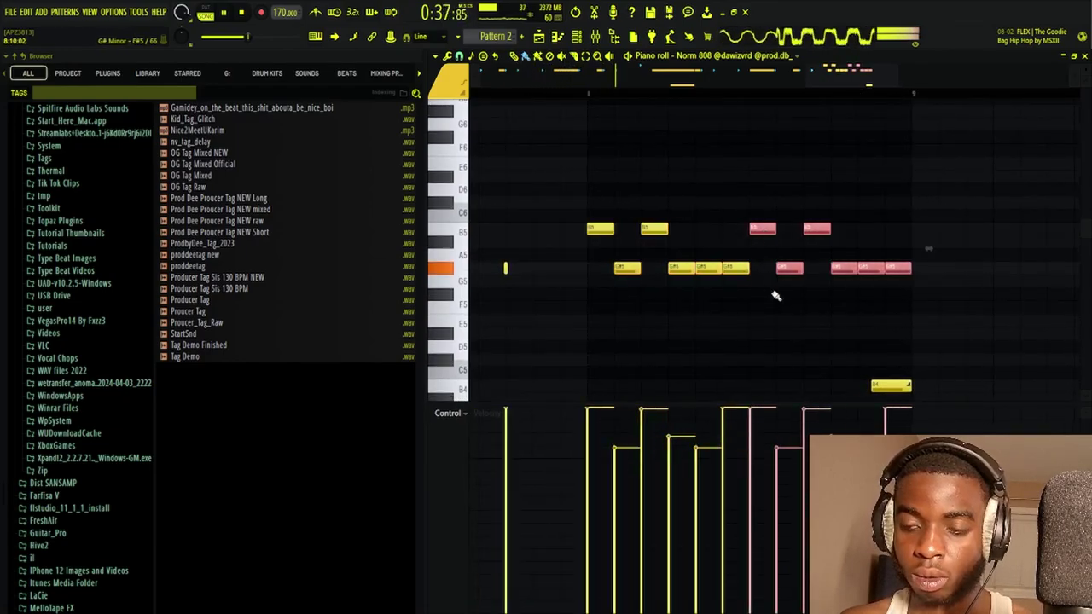
right_click(874, 270)
right_click(894, 270)
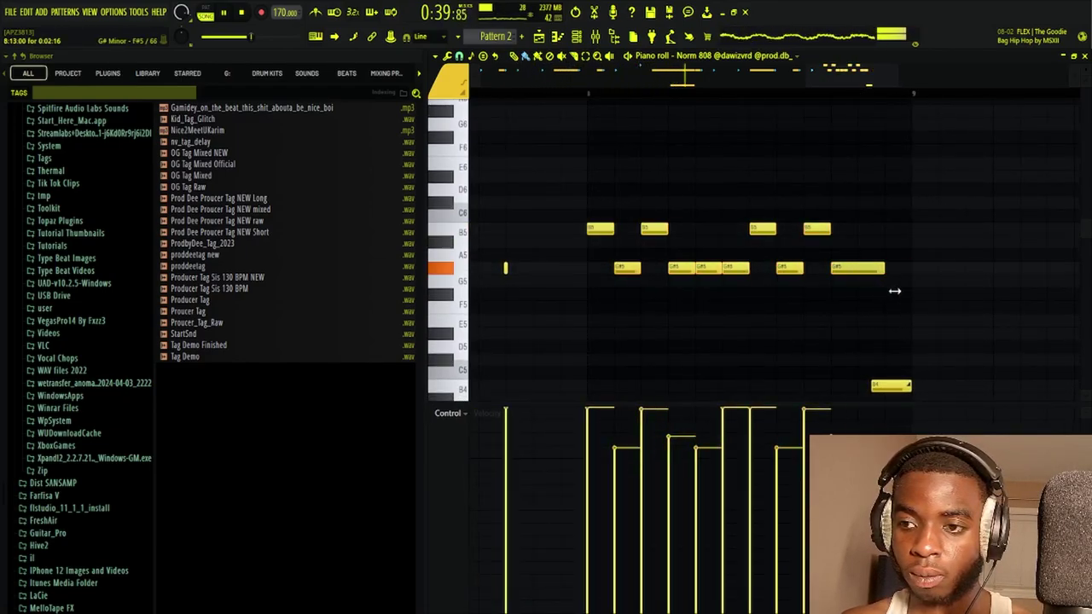
Transpose the phrase in the second half of bar 8 down nine semitones, to D5 and B4
drag(910, 297, 749, 182)
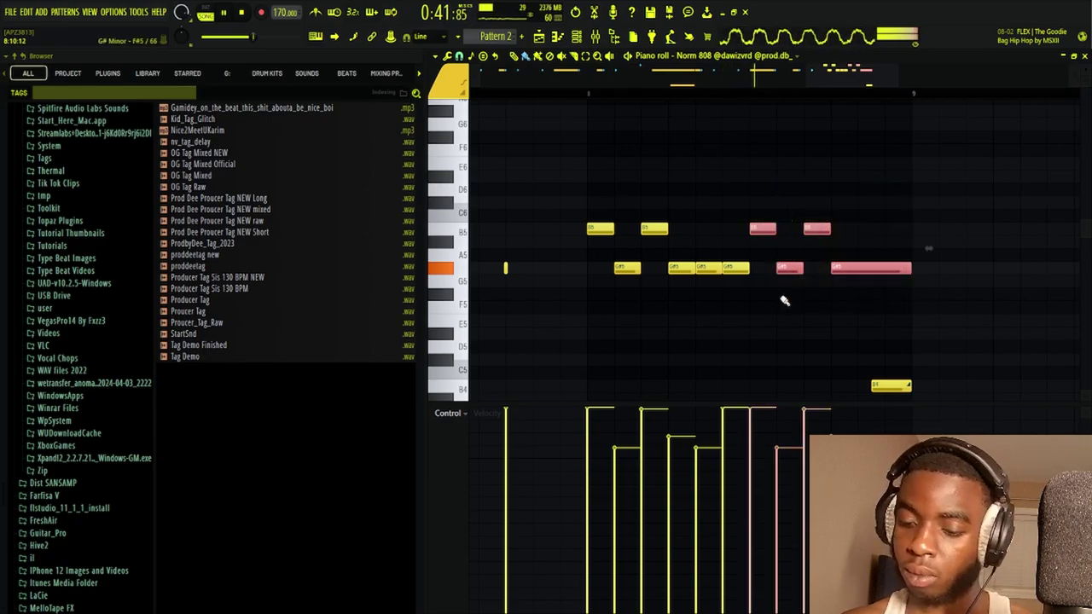
key(Down)
key(Down)
key(Down)
key(Down)
key(Down)
key(Down)
key(Down)
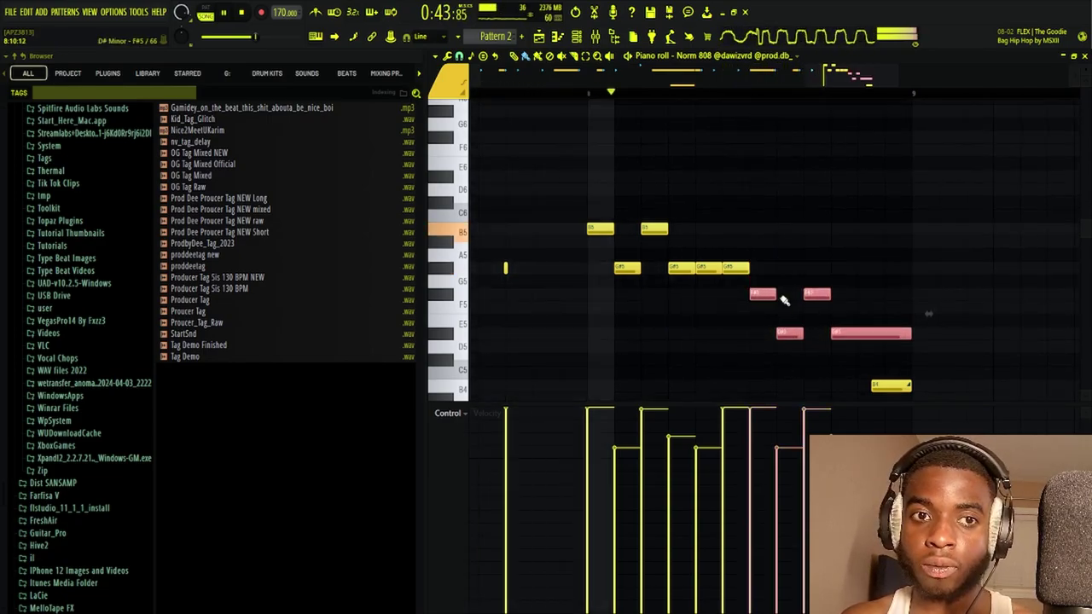
key(Down)
key(Down)
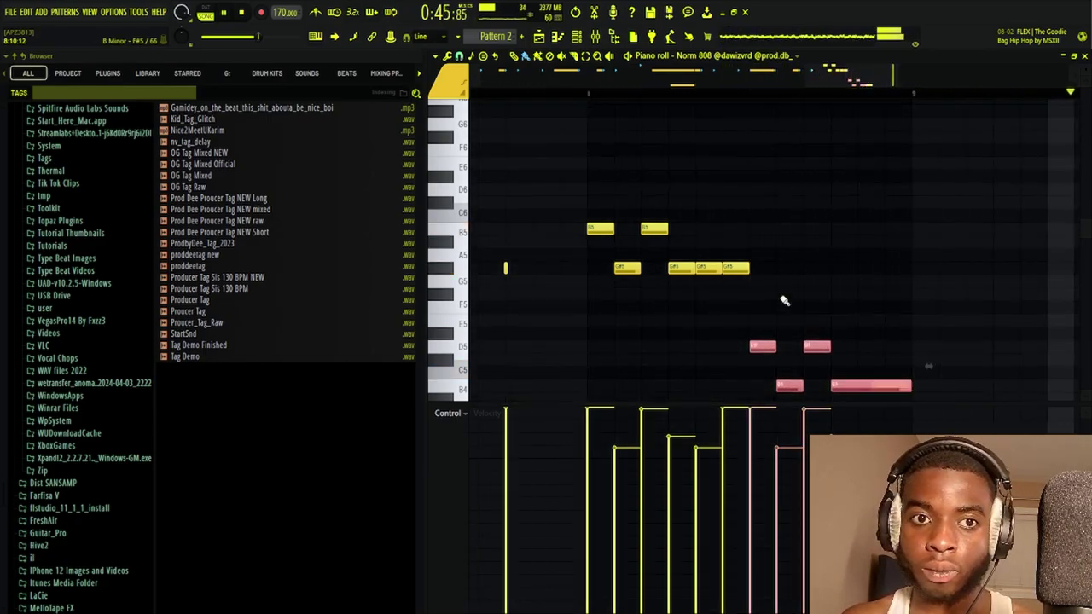
ctrl+click(863, 250)
Lower the B4 slide note at the end of bar 8 by an octave and nudge its pitch up by semitones
scroll(945, 296, down, 3)
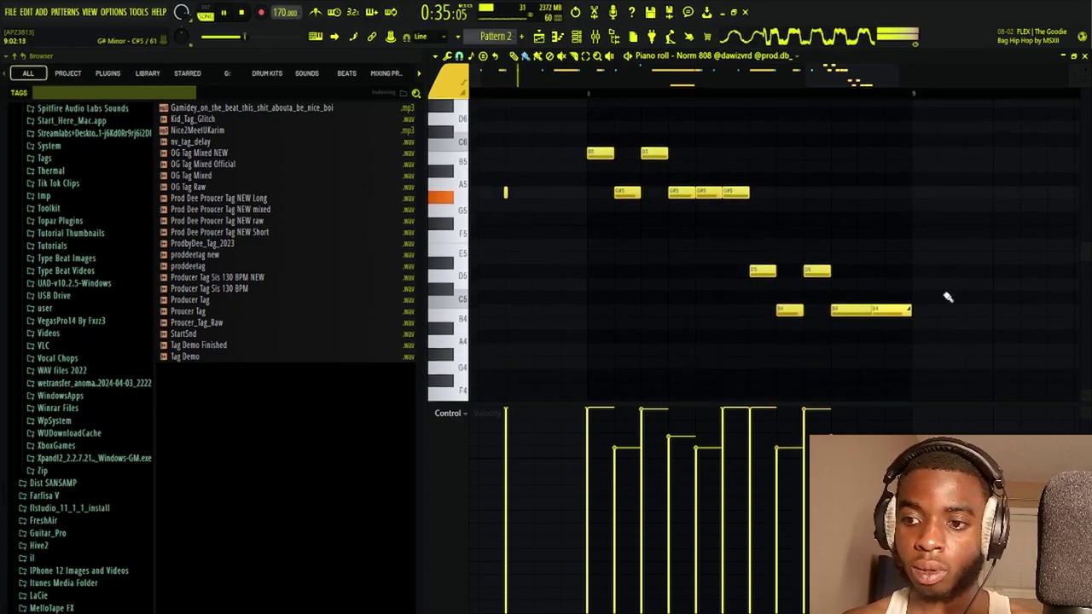
drag(842, 268, 886, 271)
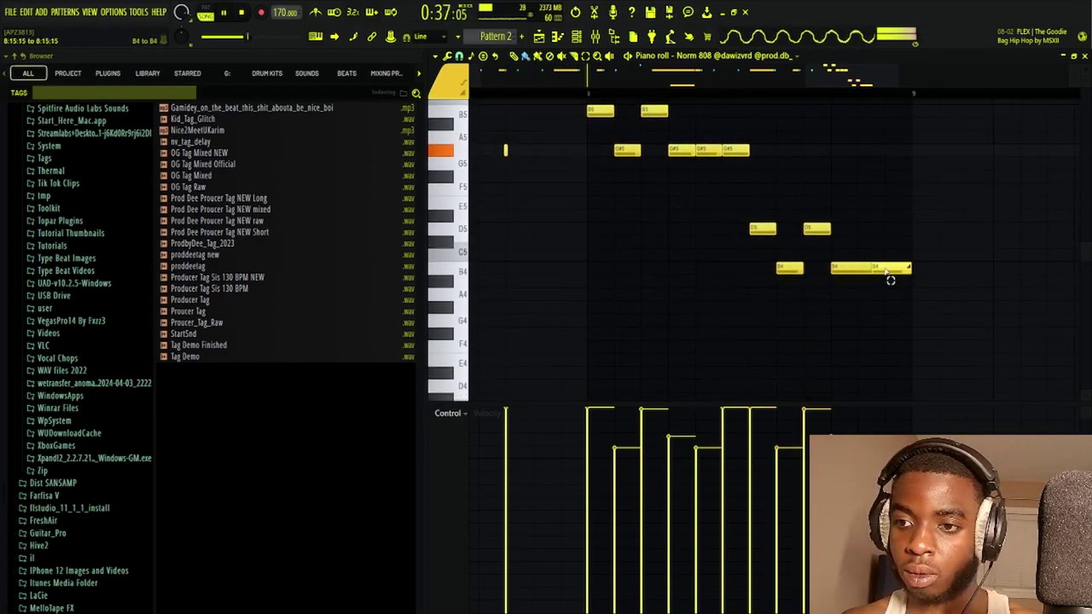
ctrl+click(881, 271)
key(shift+Down)
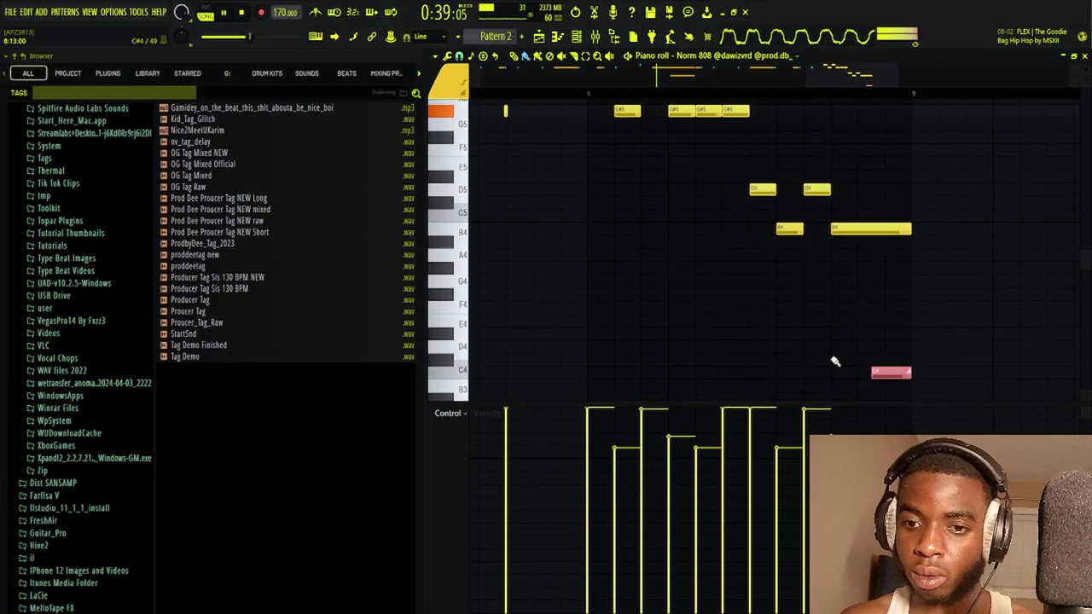
key(Up)
key(Up)
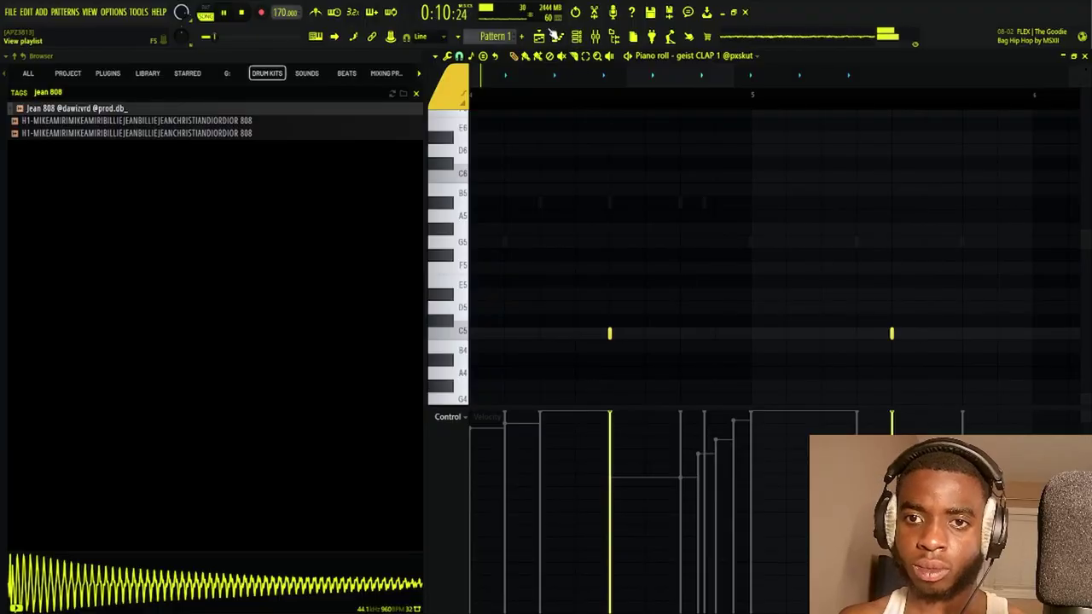
Open Pattern 2 from the playlist and look over the CRA$H 808 notes across its eight bars
click(552, 34)
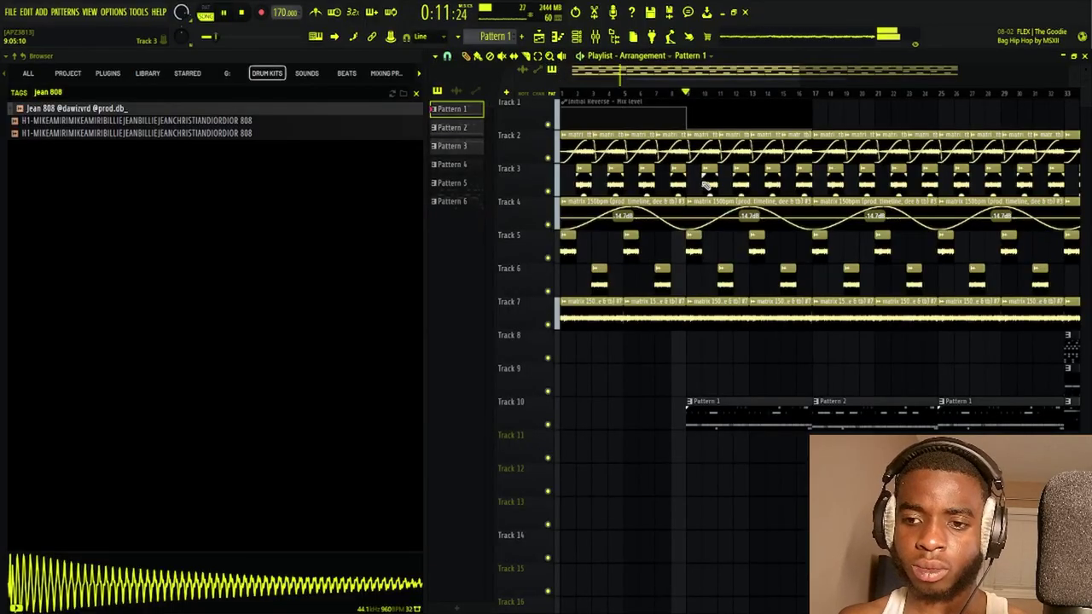
double_click(851, 416)
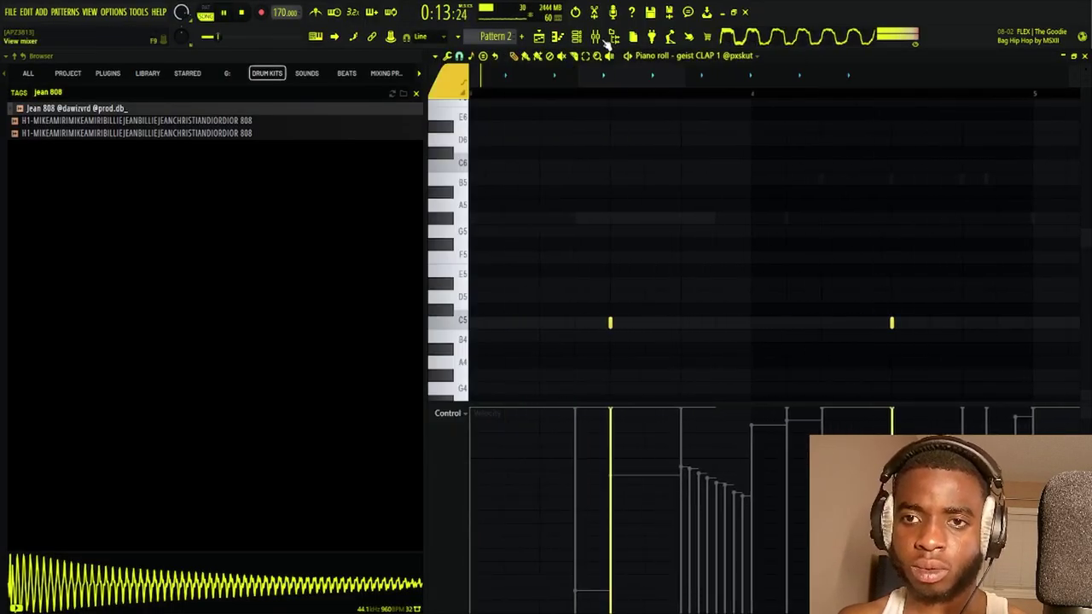
click(582, 40)
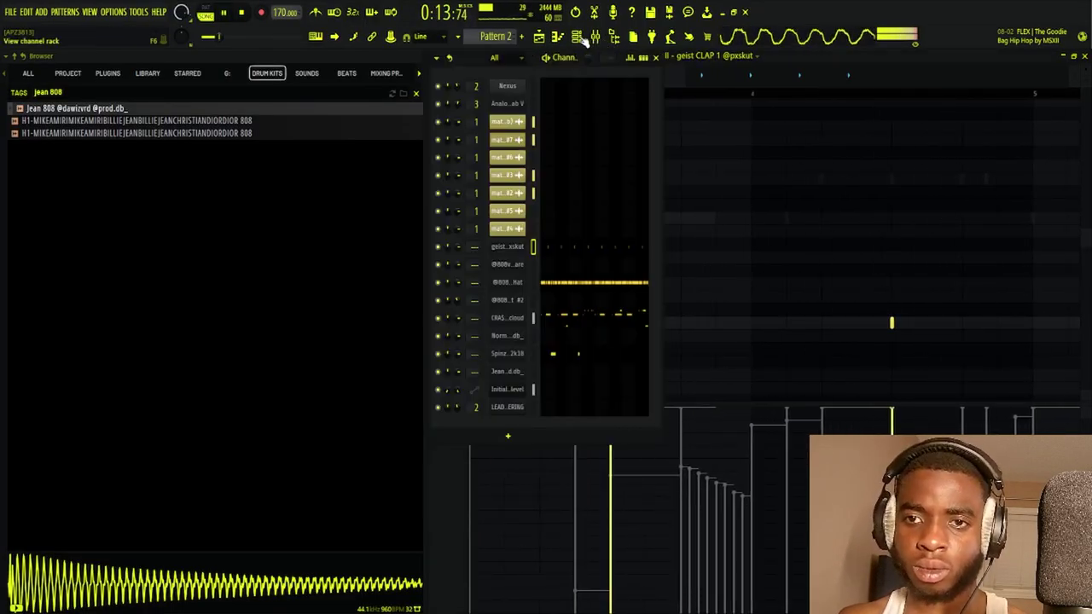
click(563, 318)
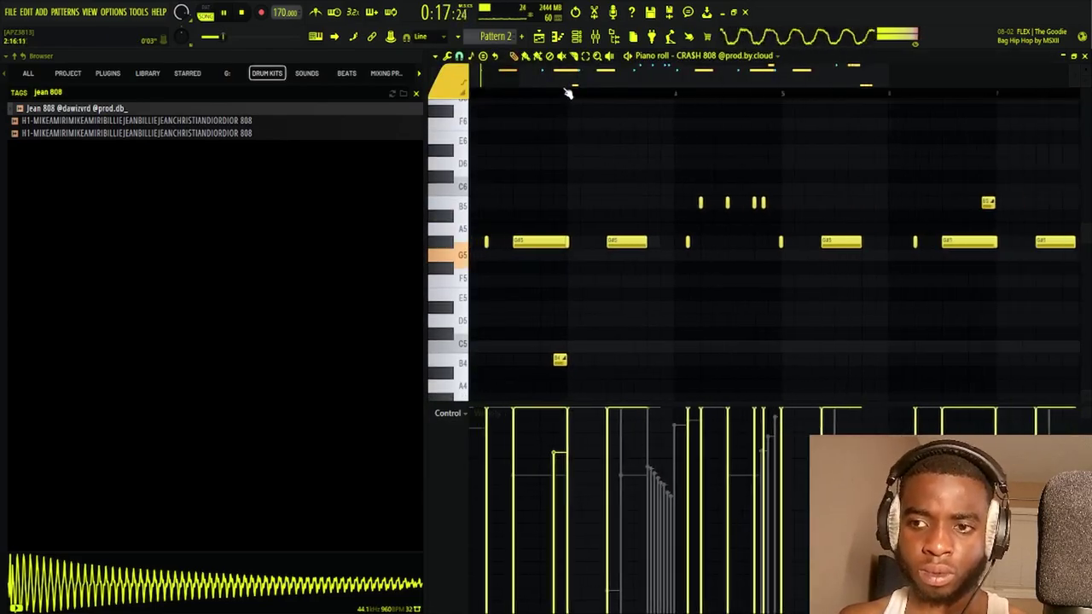
scroll(568, 93, down, 3)
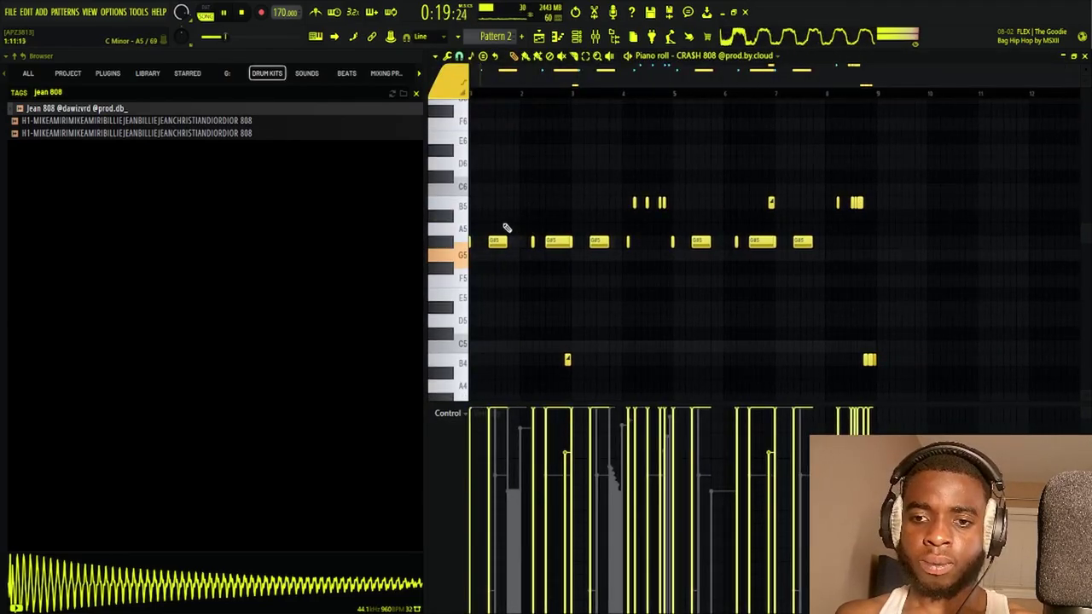
Reopen Pattern 2 from the playlist and bring up the notes of the Spinz808 2k18 channel
click(544, 38)
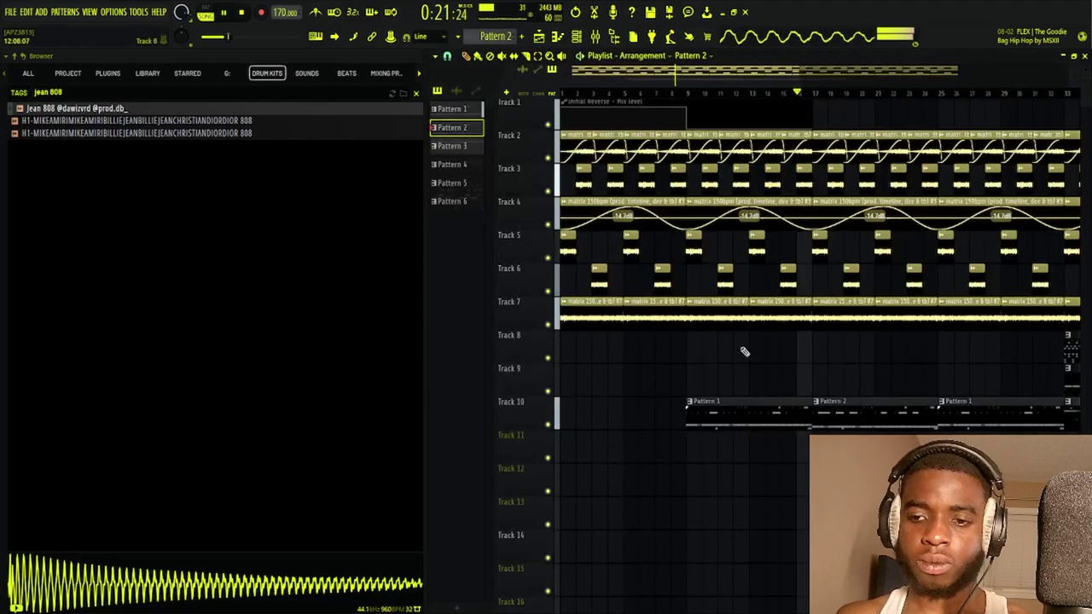
double_click(839, 418)
click(577, 36)
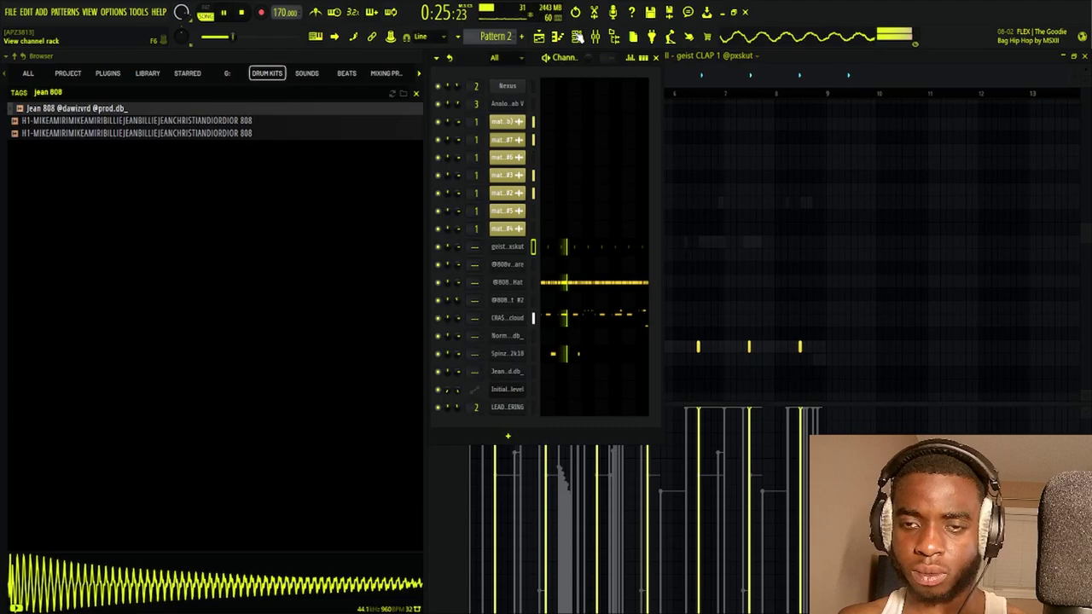
click(565, 353)
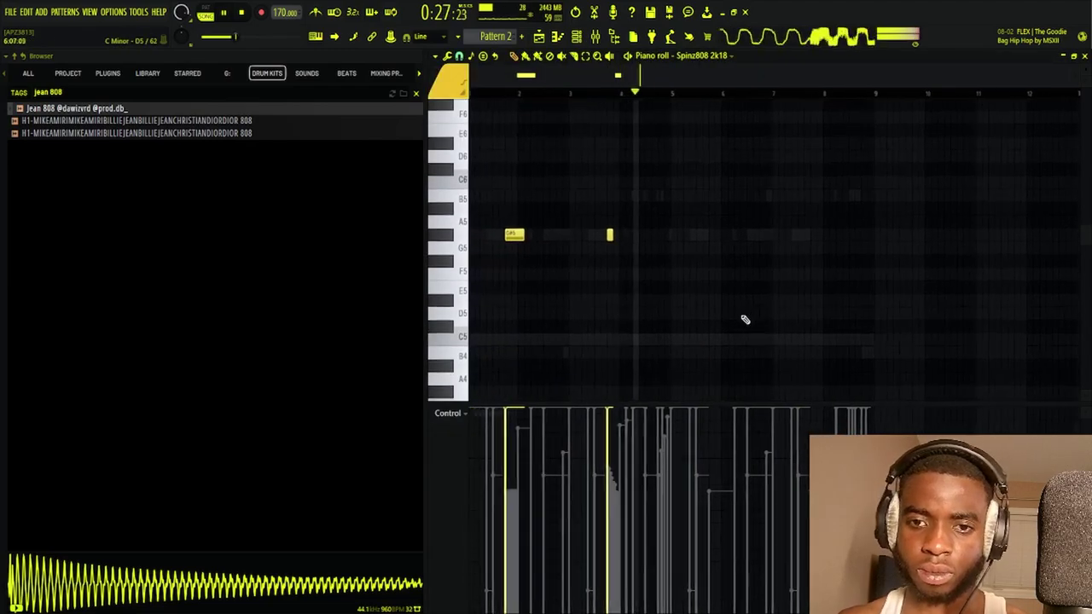
Lower the two Spinz808 2k18 notes by one semitone to G5 and restart playback near the pattern's start
key(space)
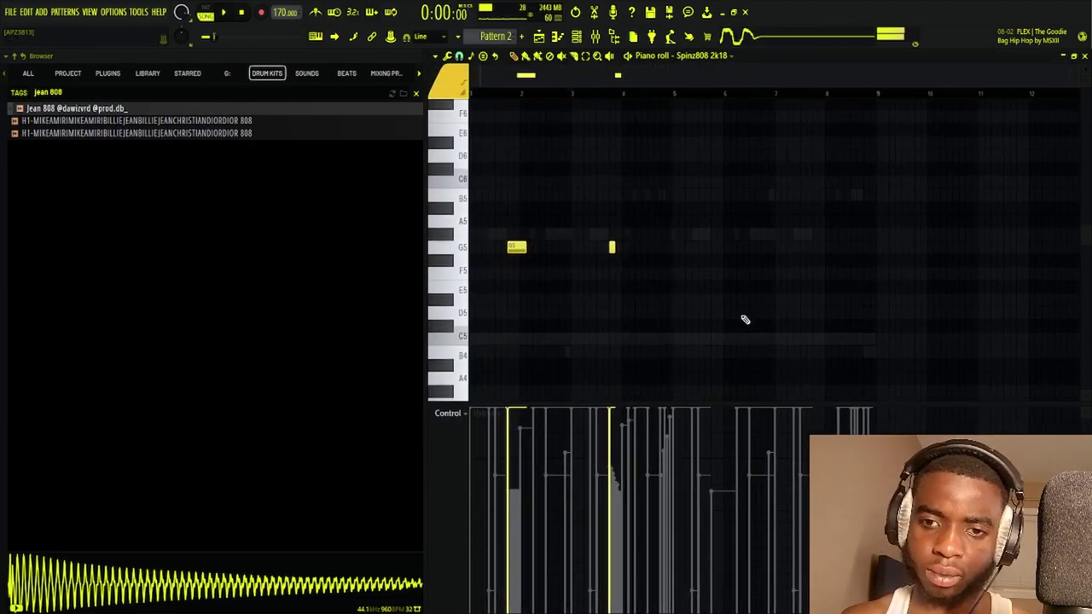
click(479, 93)
key(space)
Add a second G5 note of equal length in bar 2, directly after the first Spinz808 2k18 note
scroll(491, 94, up, 3)
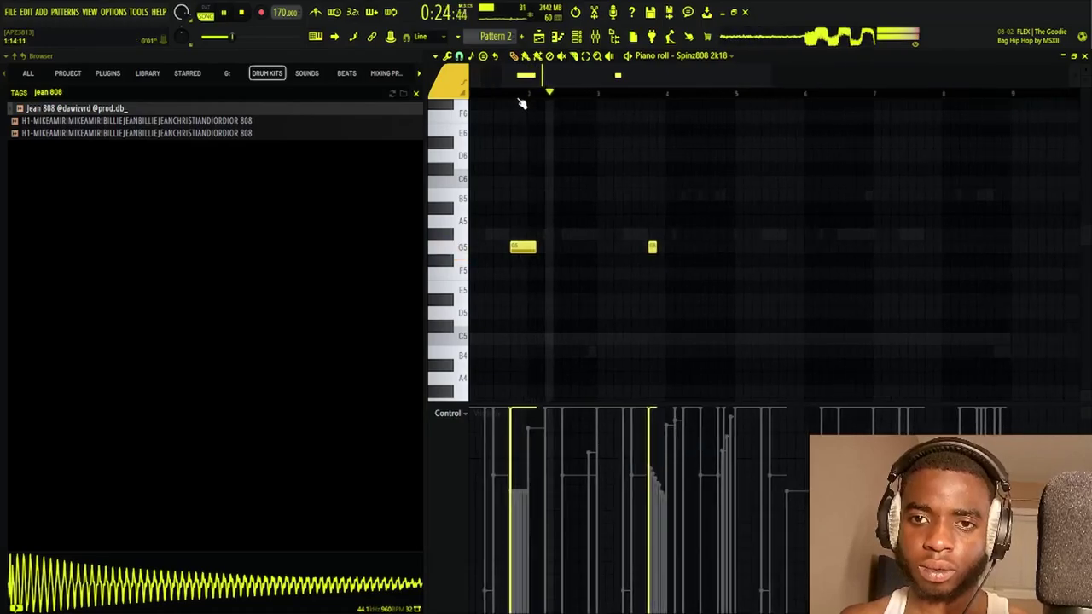
scroll(522, 102, up, 4)
key(space)
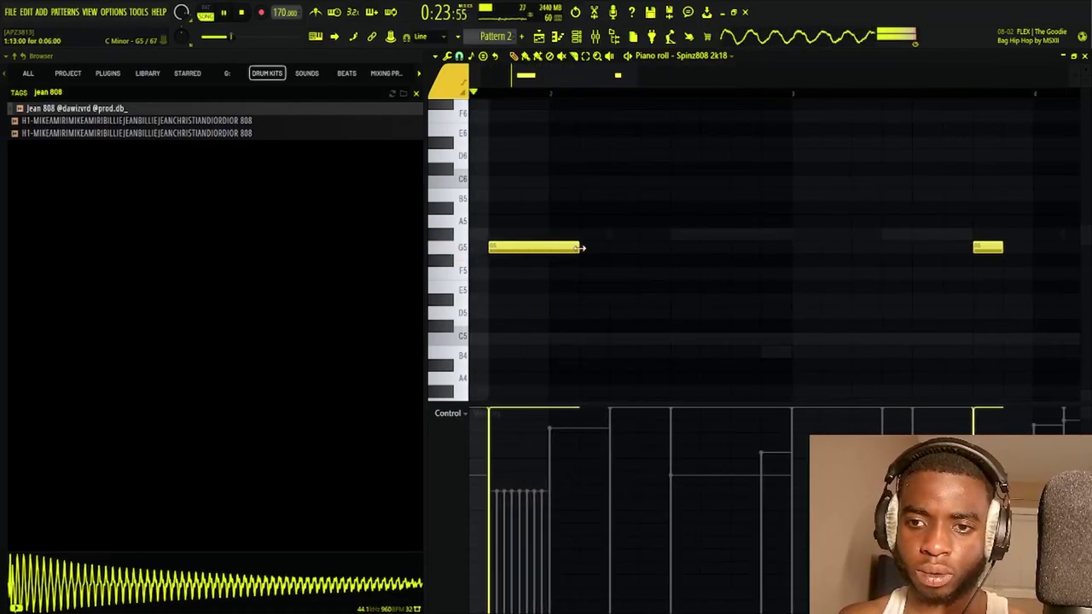
click(586, 247)
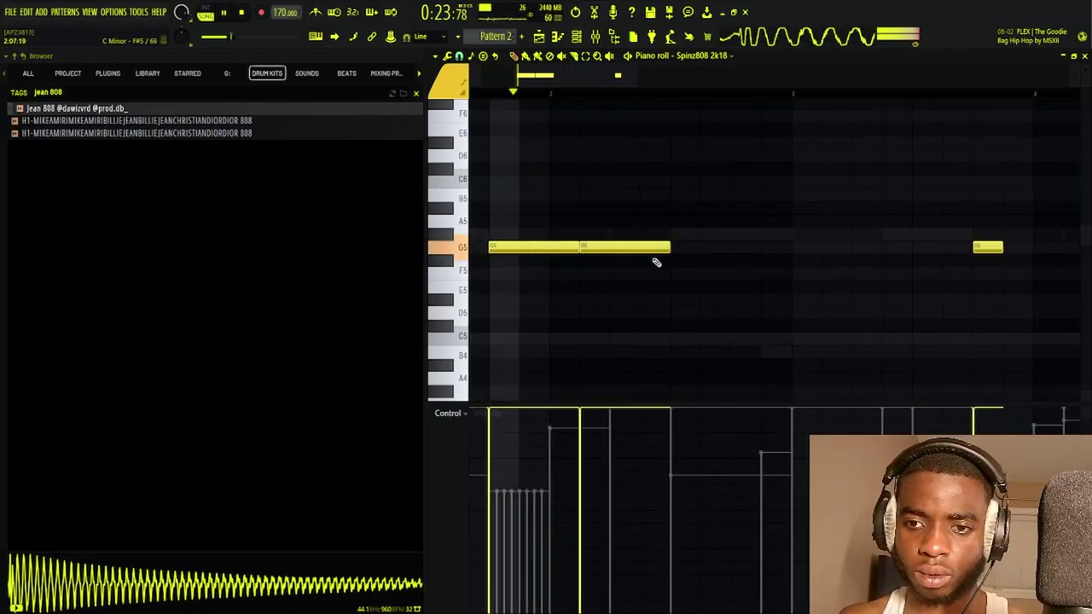
drag(667, 248, 665, 288)
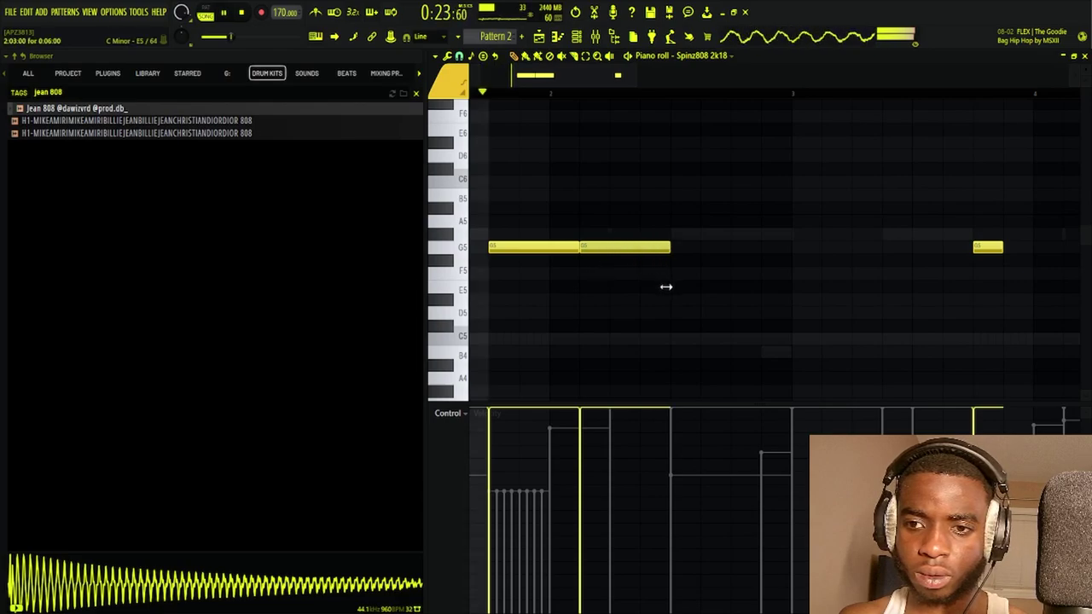
Check the CRA$H 808 notes in bars 1 to 3 against the Spinz808 part and restart playback
click(577, 39)
click(568, 318)
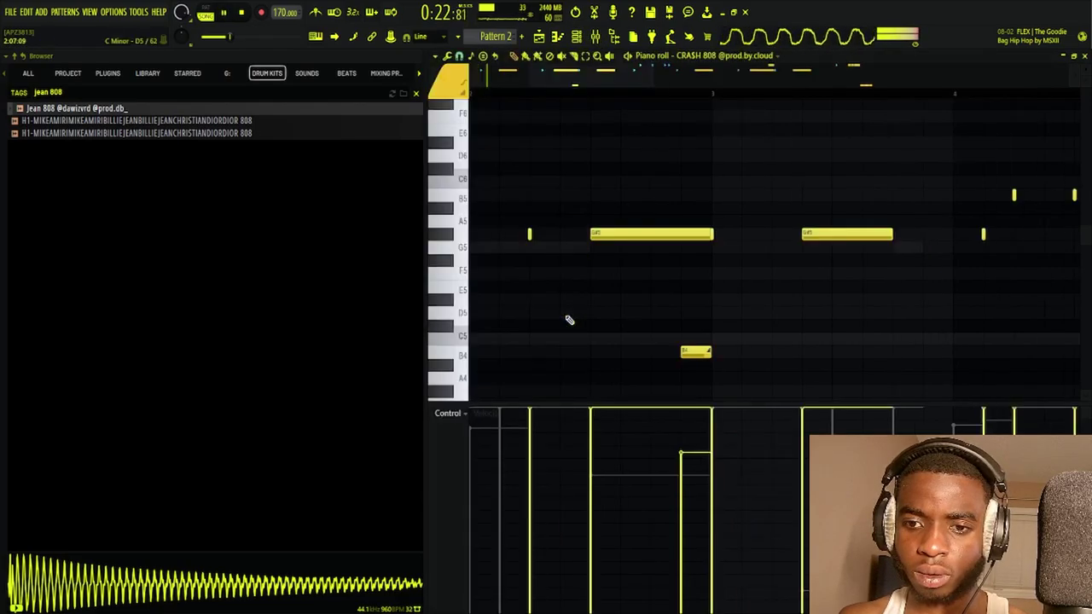
key(space)
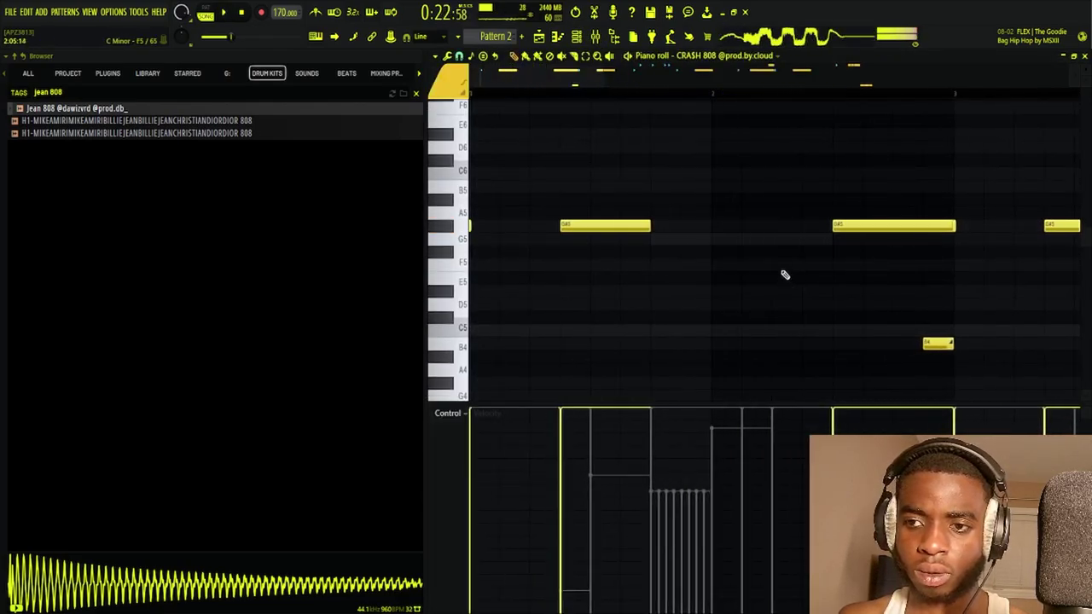
key(space)
Open the Spinz808 2k18 channel's sampler settings and set its Boost to 6%
click(580, 38)
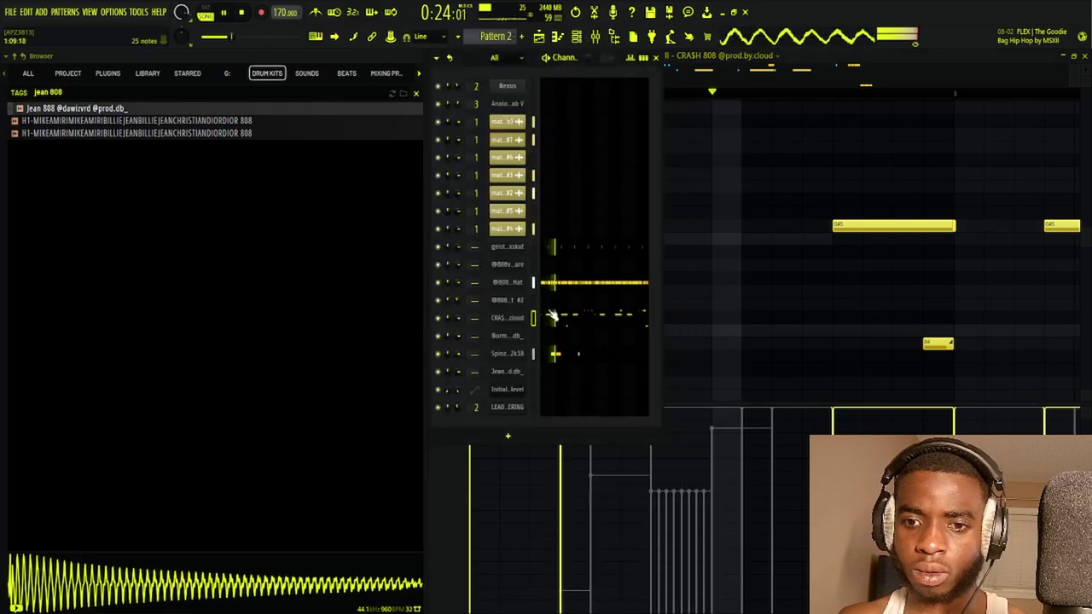
click(507, 353)
drag(668, 295, 668, 301)
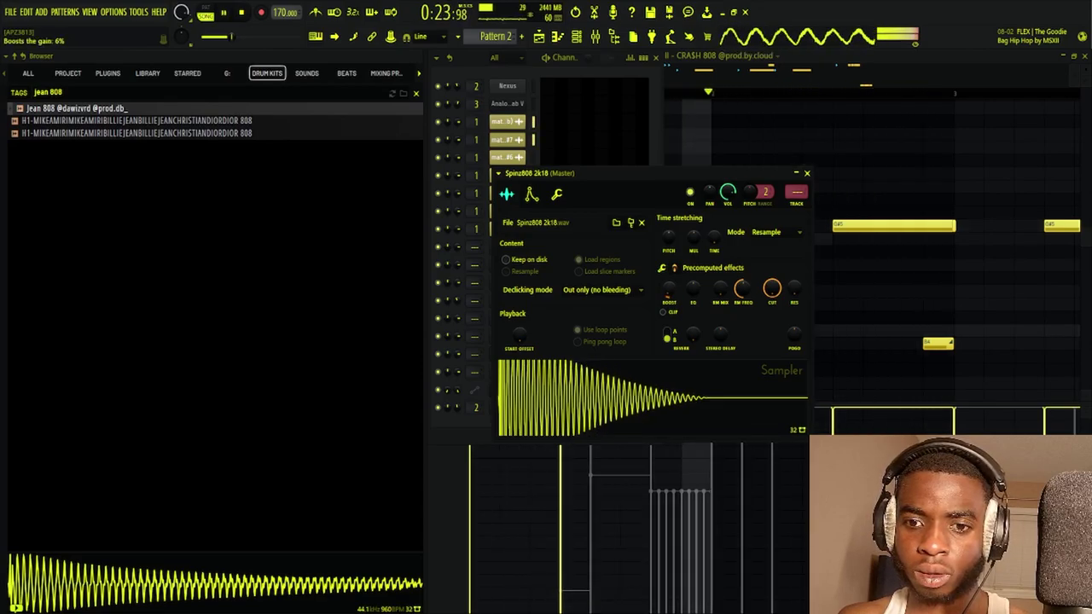
Close the sampler settings, edit the Spinz808 2k18 notes in the piano roll and delete the short G5 note near the end of bar 3
click(806, 174)
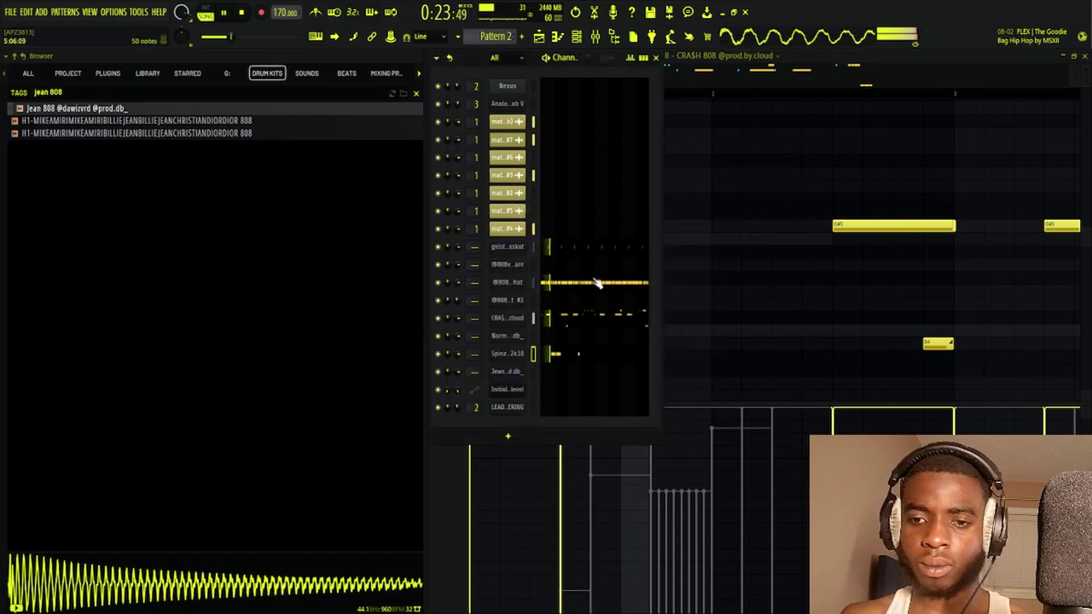
click(562, 353)
drag(673, 300, 919, 271)
mouse_move(515, 230)
mouse_down()
mouse_move(601, 234)
mouse_move(600, 216)
mouse_move(630, 220)
mouse_up()
key(z)
scroll(680, 97, down, 5)
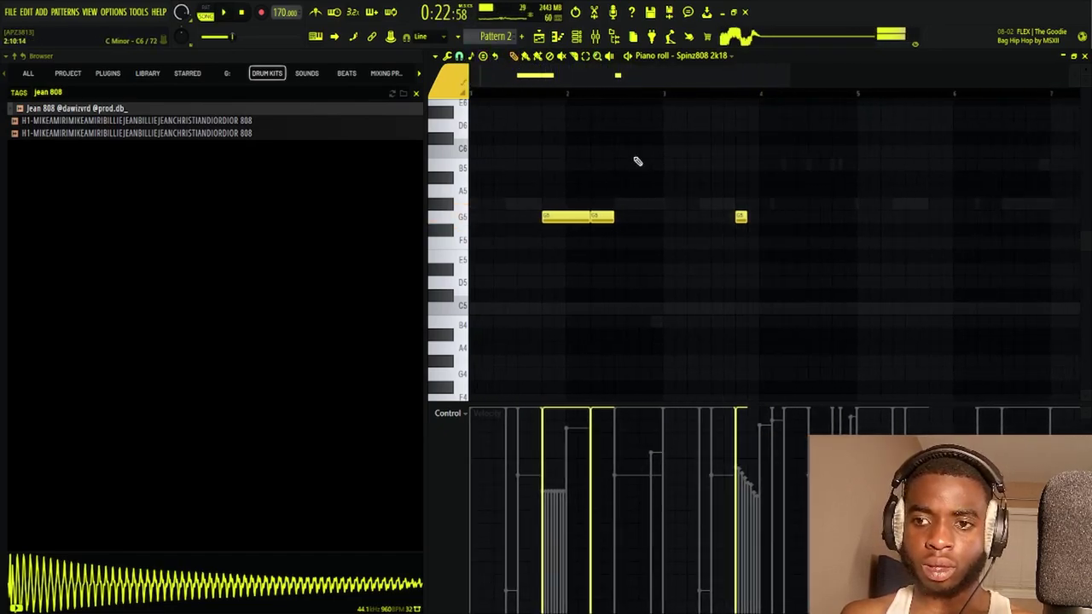
right_click(740, 217)
Repeat the remaining pair of G5 notes from bars 1 and 2 every two bars through bar 8, and restart playback
key(ctrl+a)
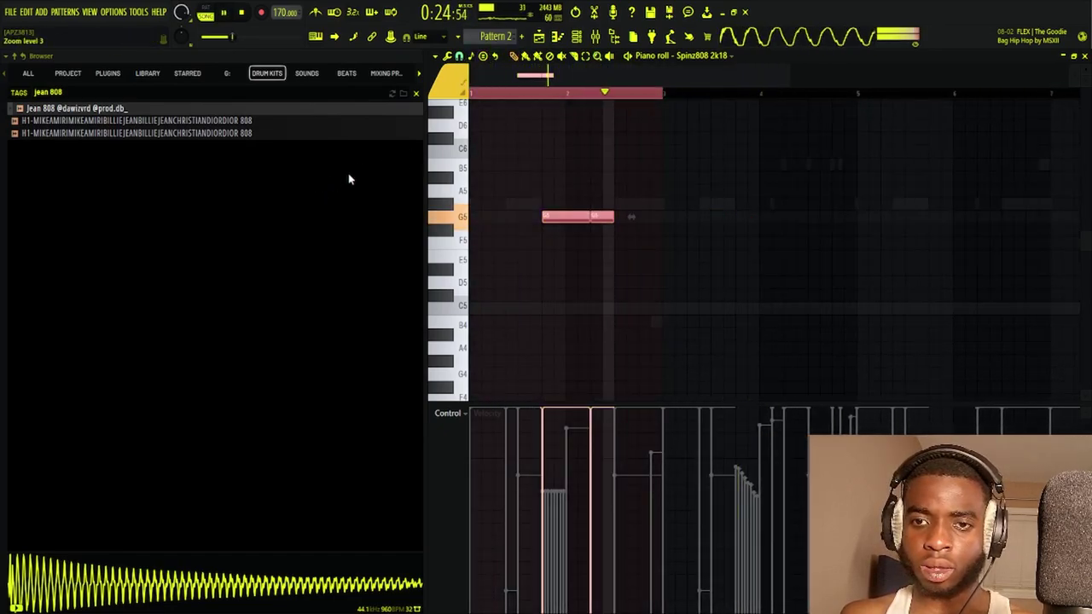
key(ctrl+b)
key(ctrl+b)
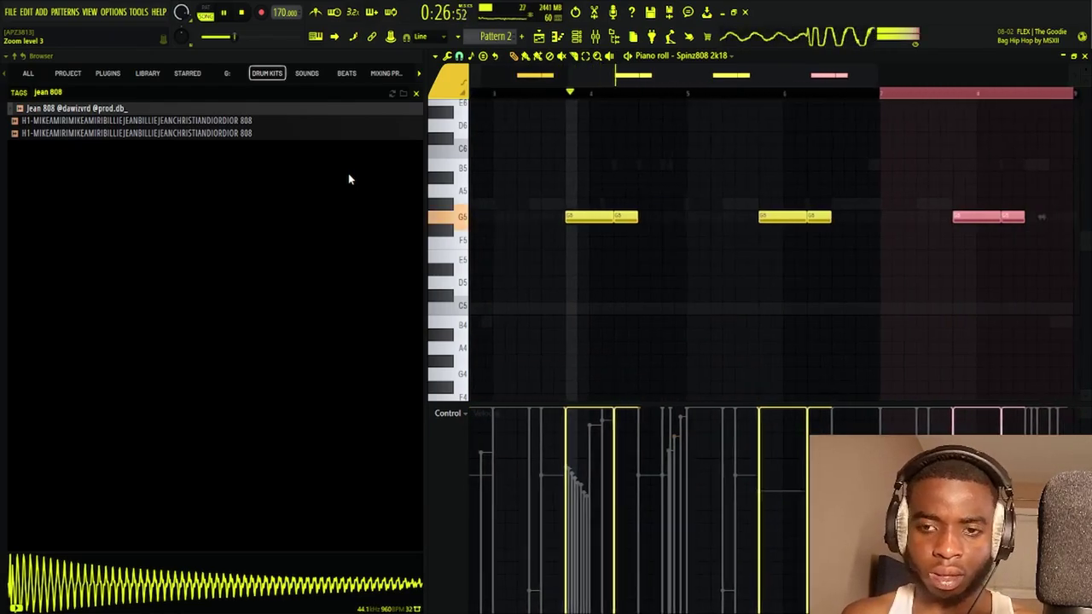
key(ctrl+d)
key(space)
Delete the CRA$H 808 part's short B5 and G#5 notes early in bar 4 and its short single B5 note in bar 8
click(576, 37)
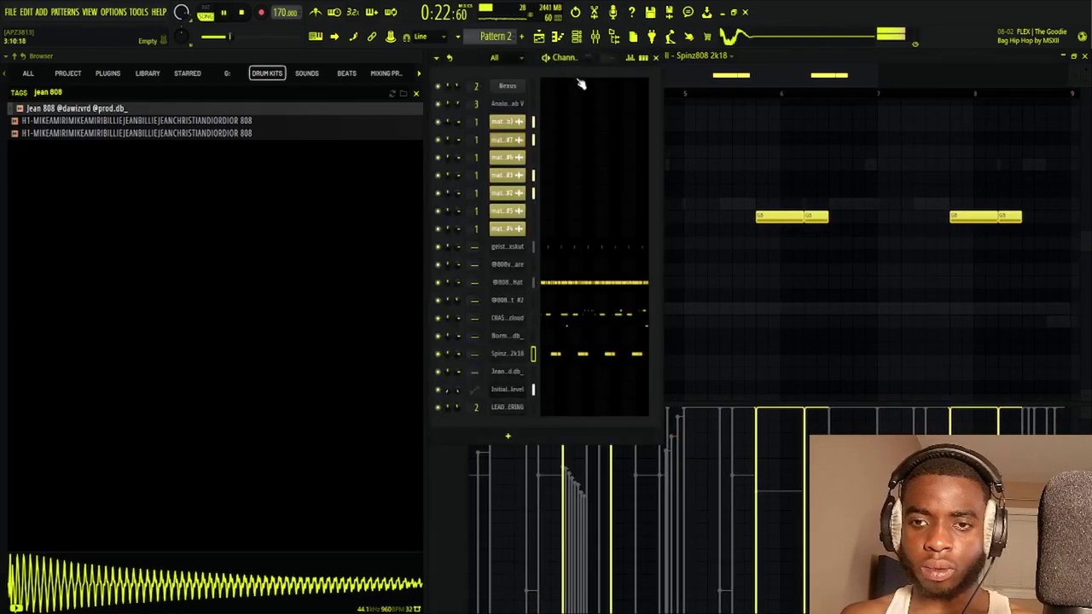
click(586, 322)
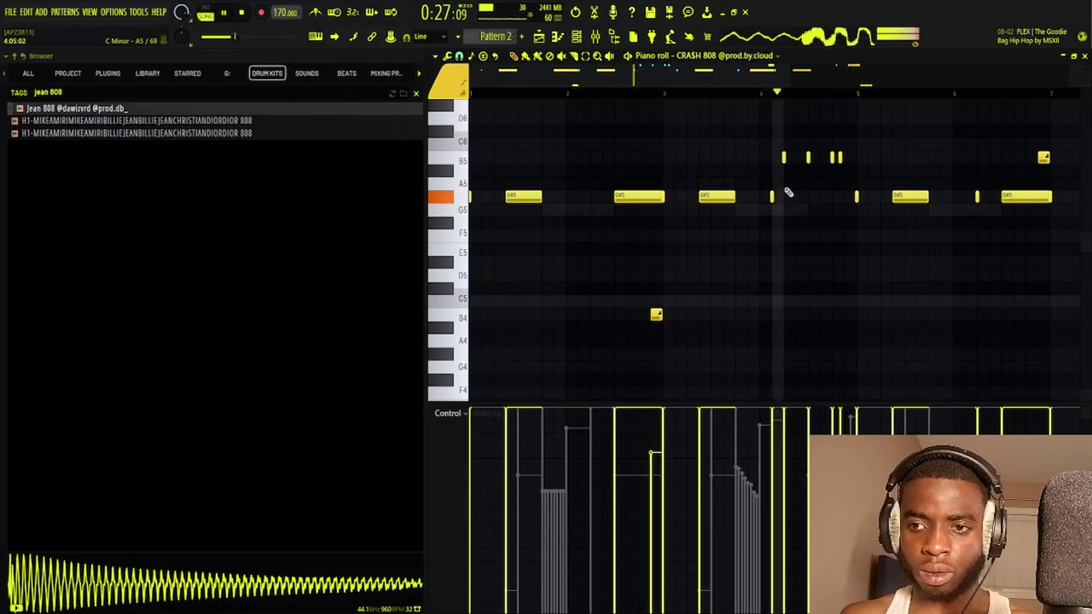
right_click(783, 157)
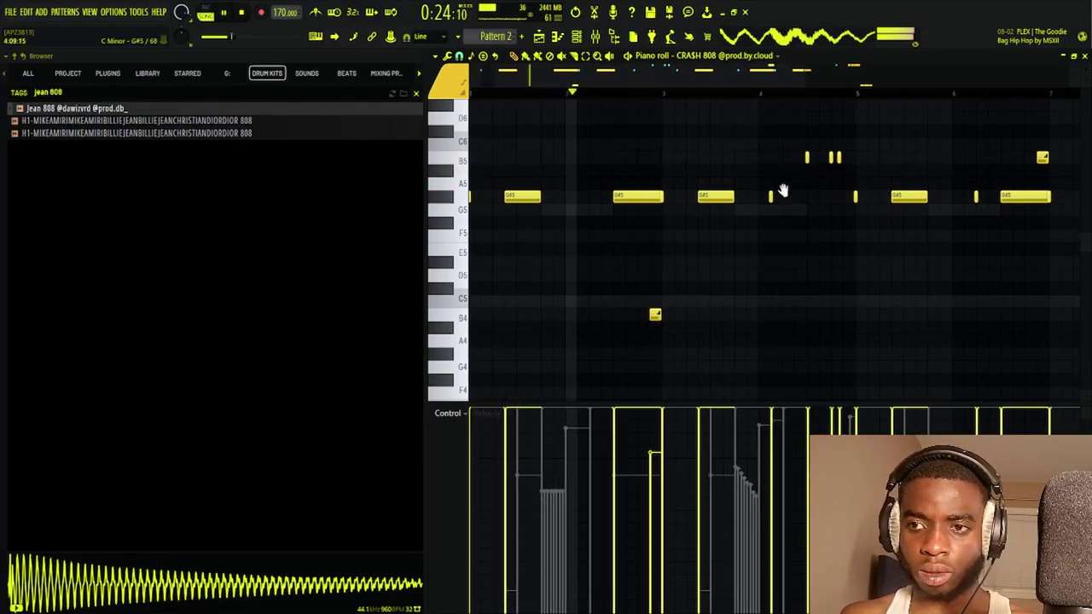
drag(783, 189, 651, 148)
scroll(669, 98, down, 3)
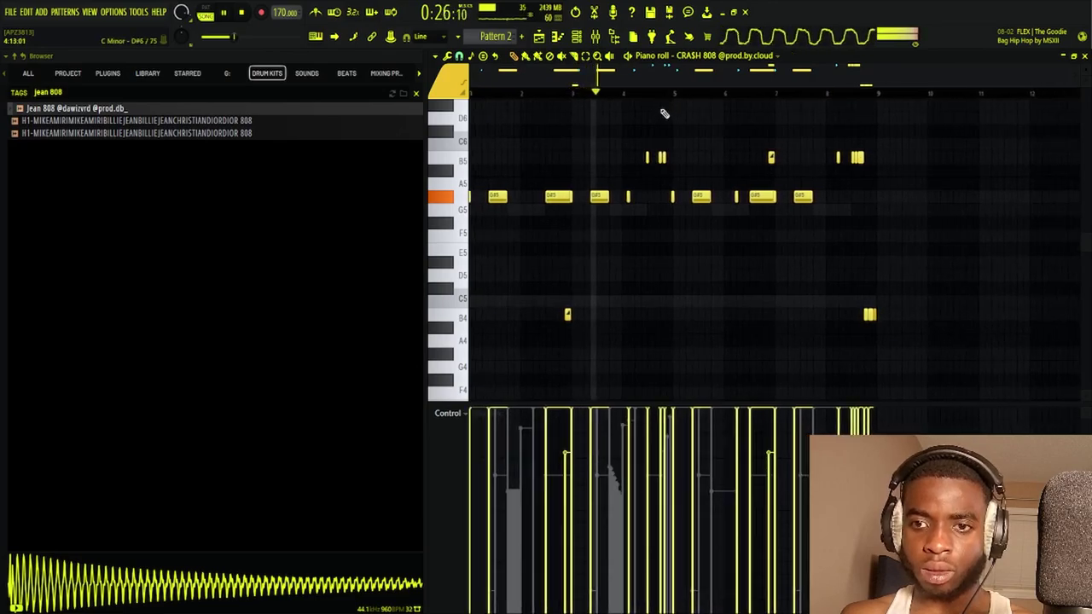
scroll(634, 97, up, 3)
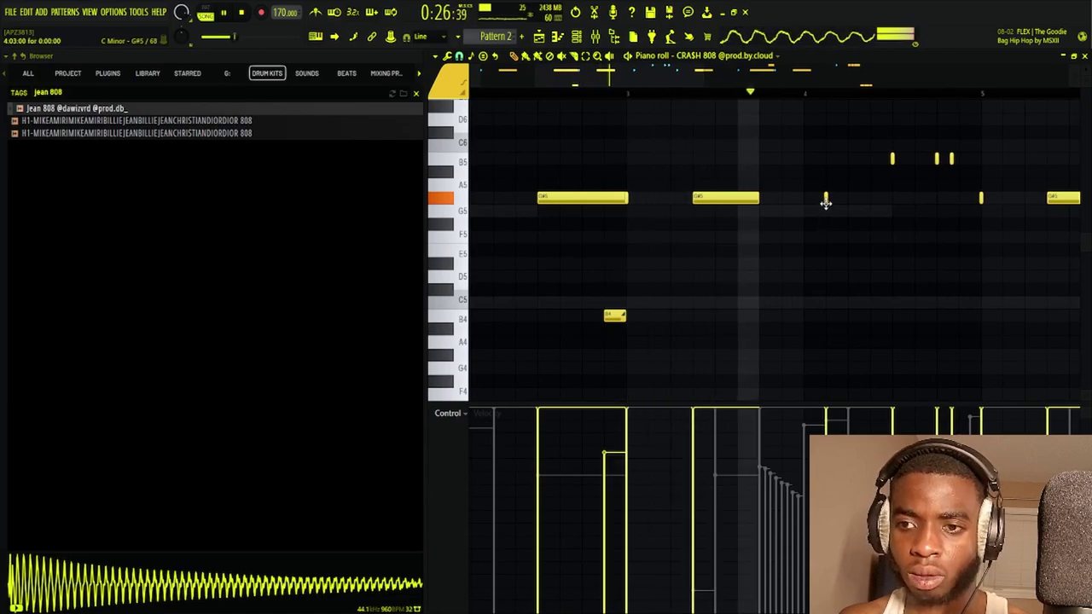
right_click(826, 198)
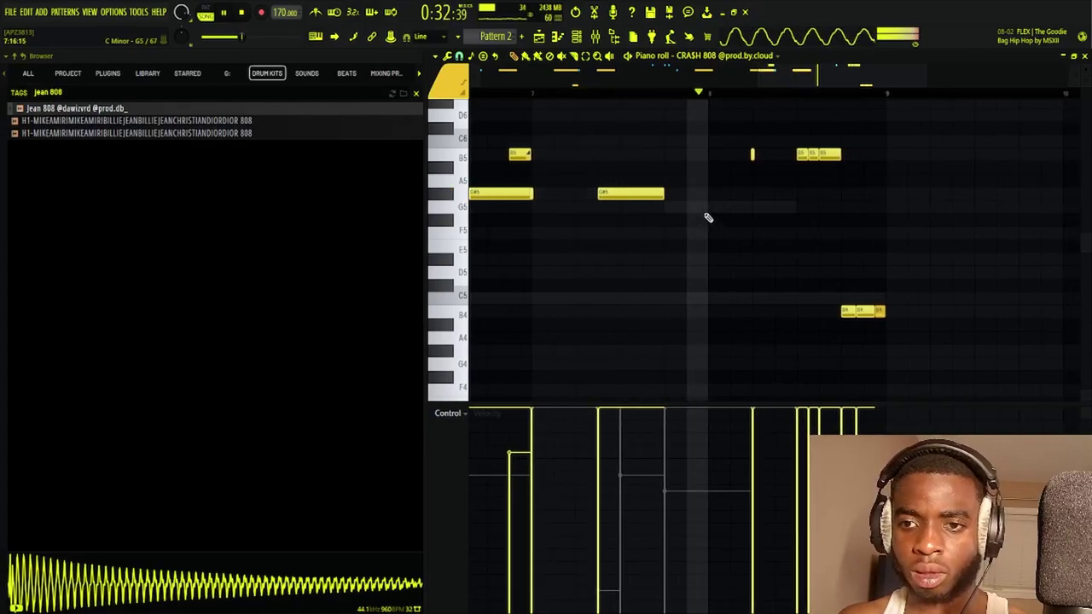
right_click(752, 156)
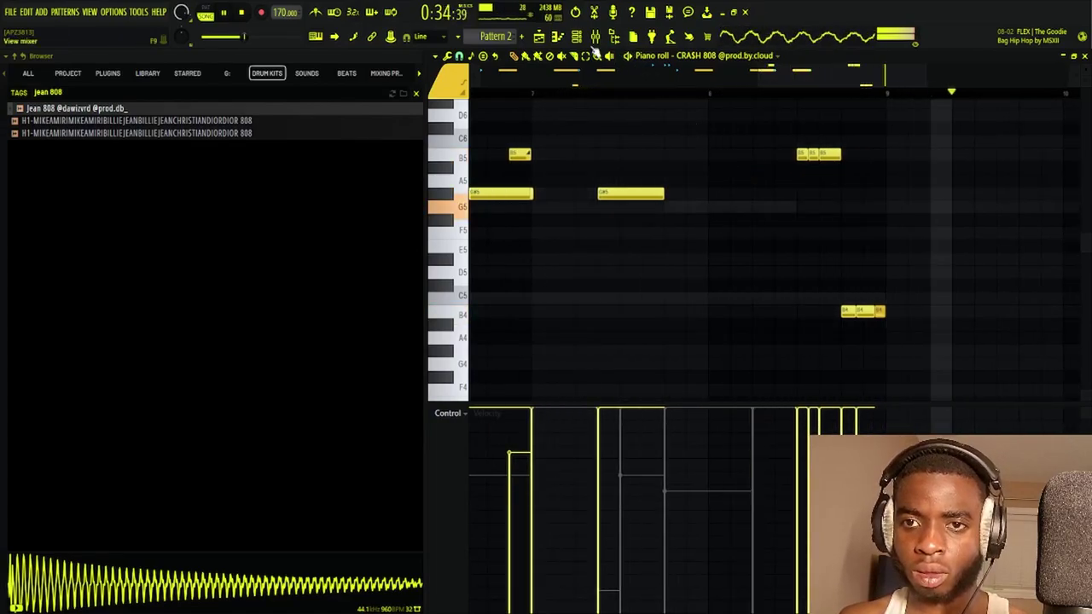
Swap the clips on Track 10 so Pattern 1 starts at bar 17 and Pattern 2 at bar 25, and restart playback
key(F6)
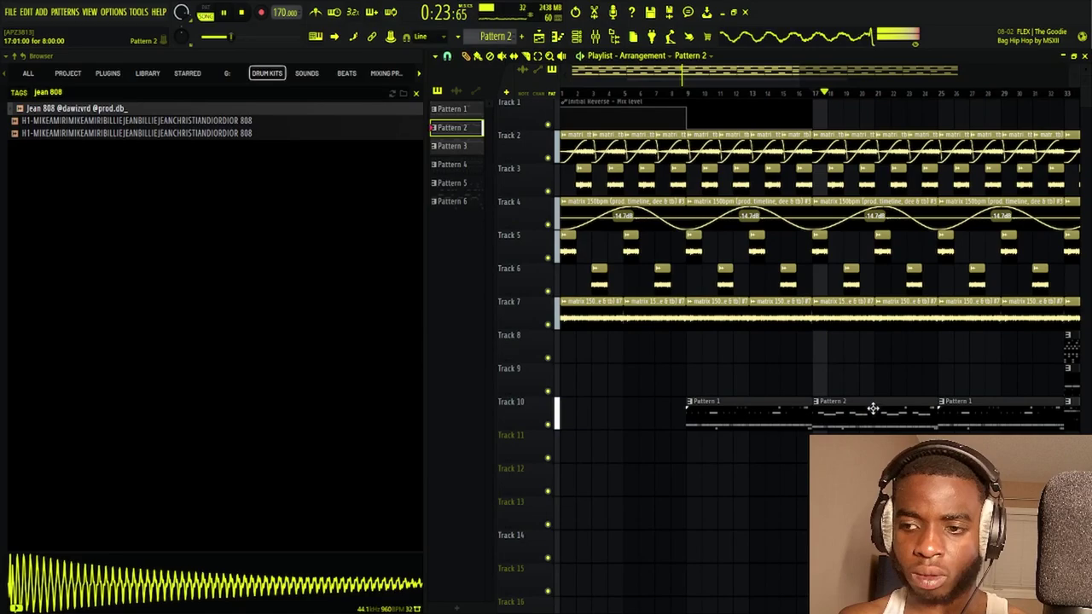
mouse_move(872, 408)
mouse_down()
mouse_move(983, 441)
mouse_move(860, 418)
mouse_up()
key(space)
key(space)
drag(975, 445, 974, 416)
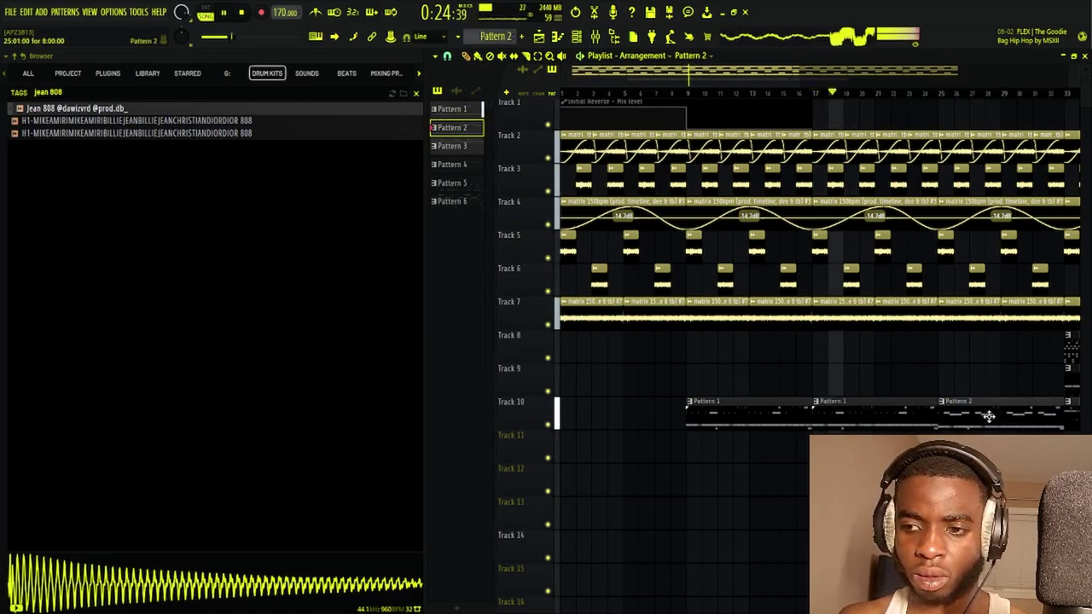
Open the Spinz808 2k18 sampler settings from Pattern 2, shorten the sample's fade-out and add a slight fade-in
double_click(987, 416)
click(578, 36)
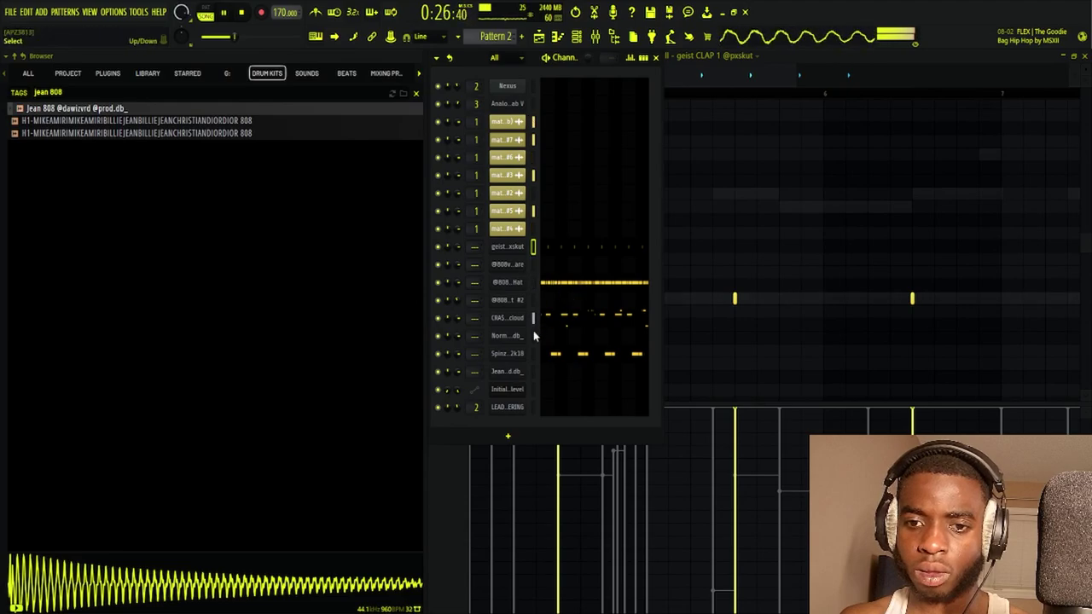
click(520, 354)
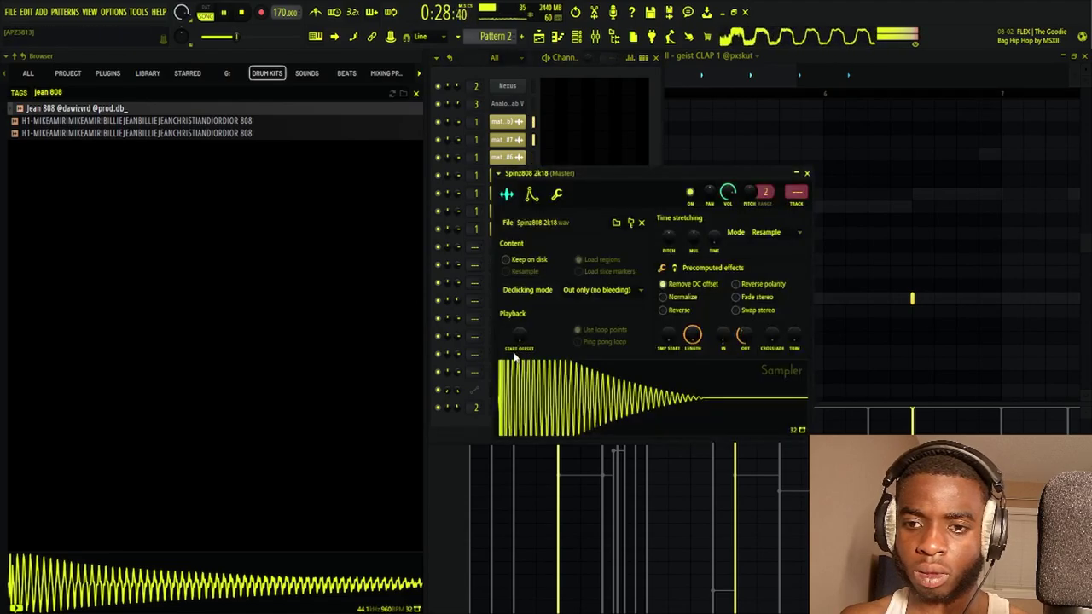
drag(743, 333, 719, 324)
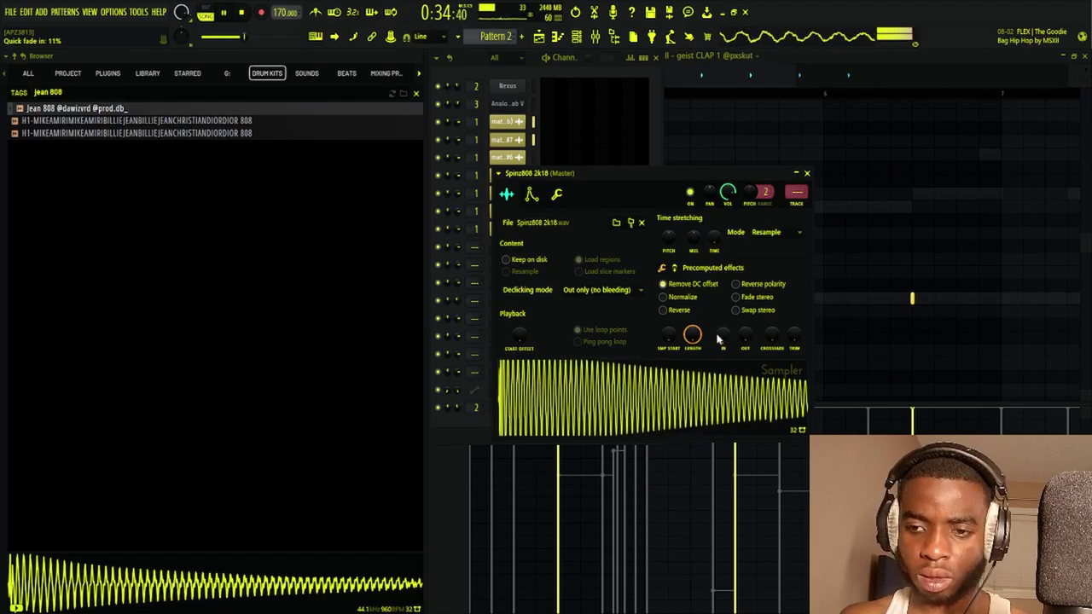
drag(739, 341, 737, 340)
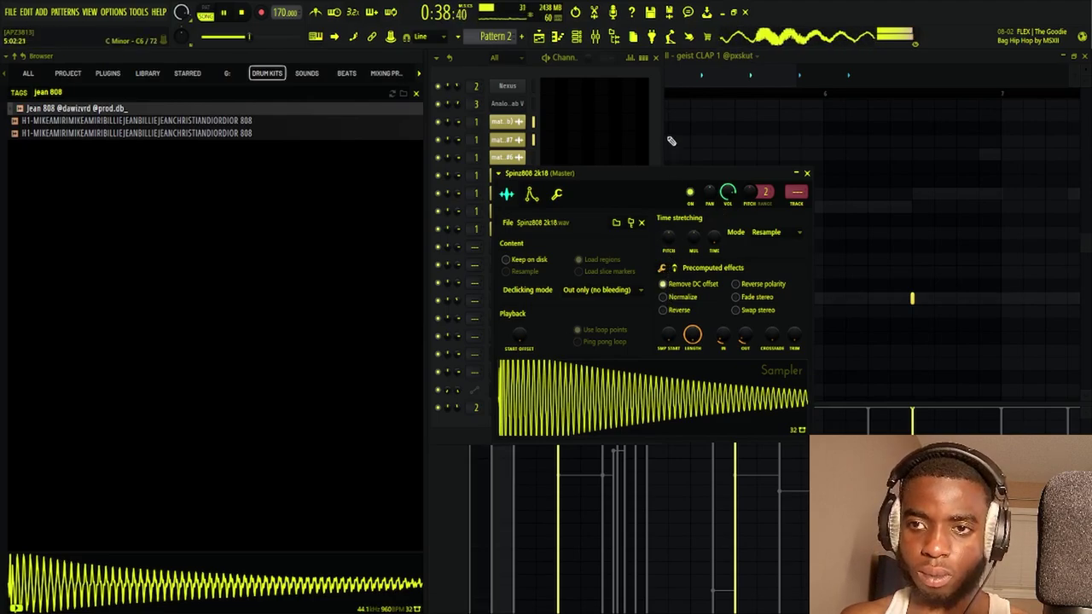
Raise the Spinz808 2k18 channel volume to 0.0 dB (1.00) and reset its Boost to 0%
click(596, 38)
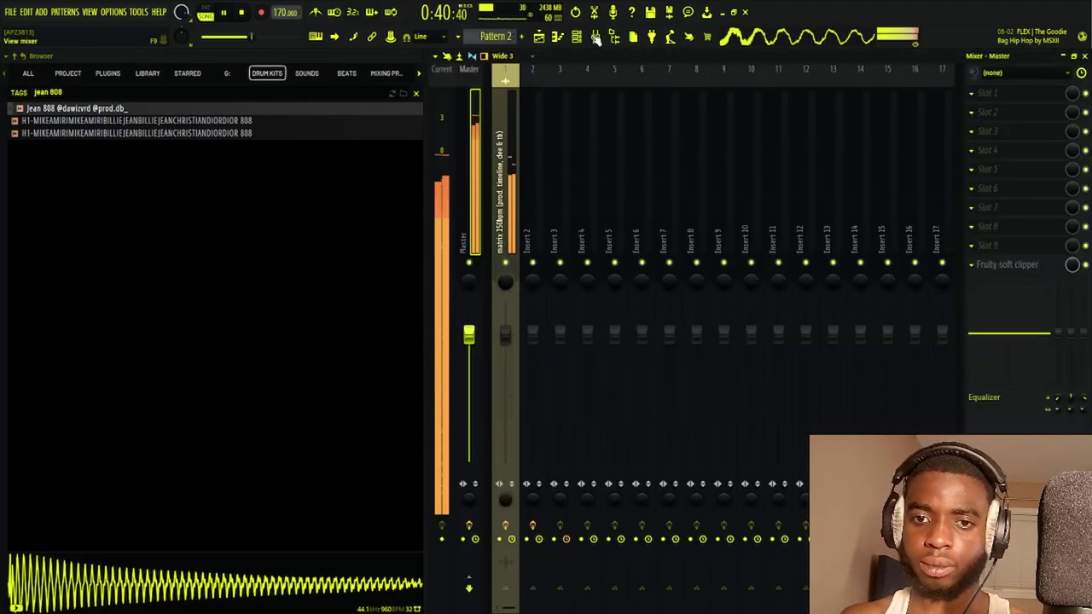
click(576, 37)
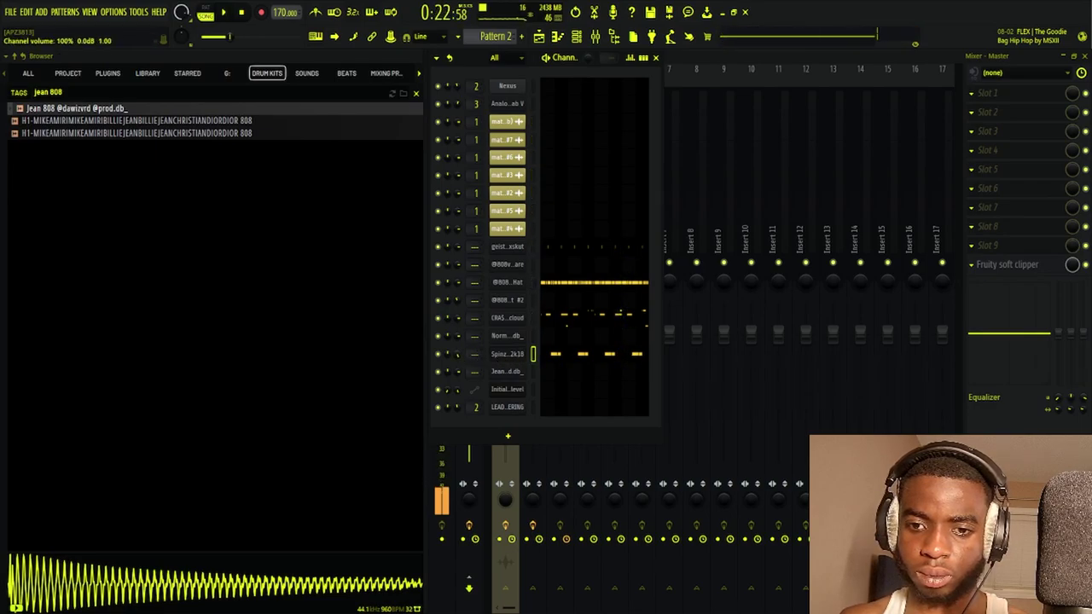
click(510, 355)
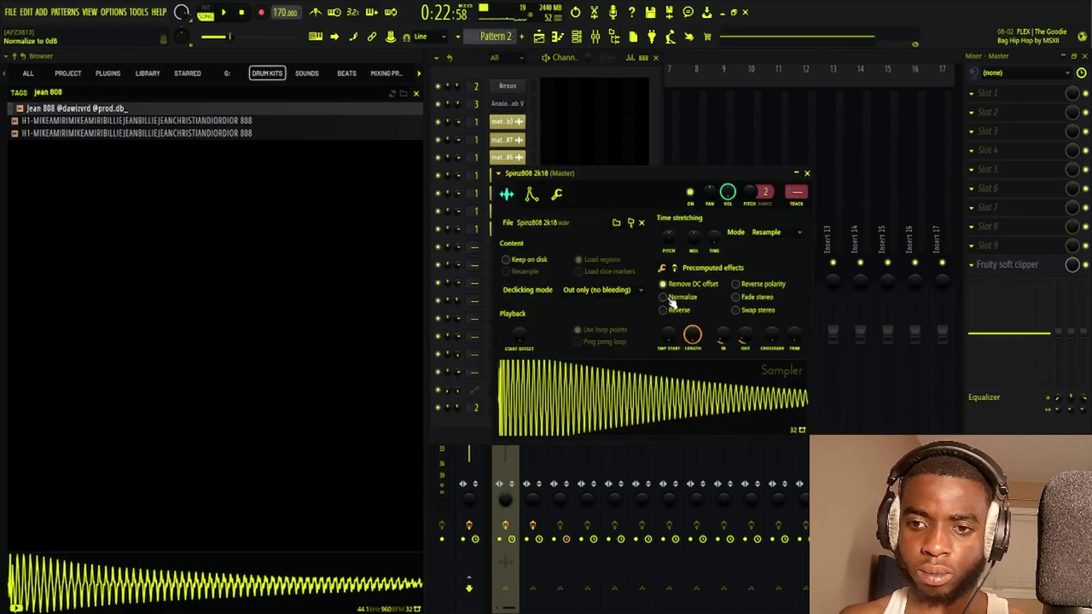
click(671, 299)
click(674, 268)
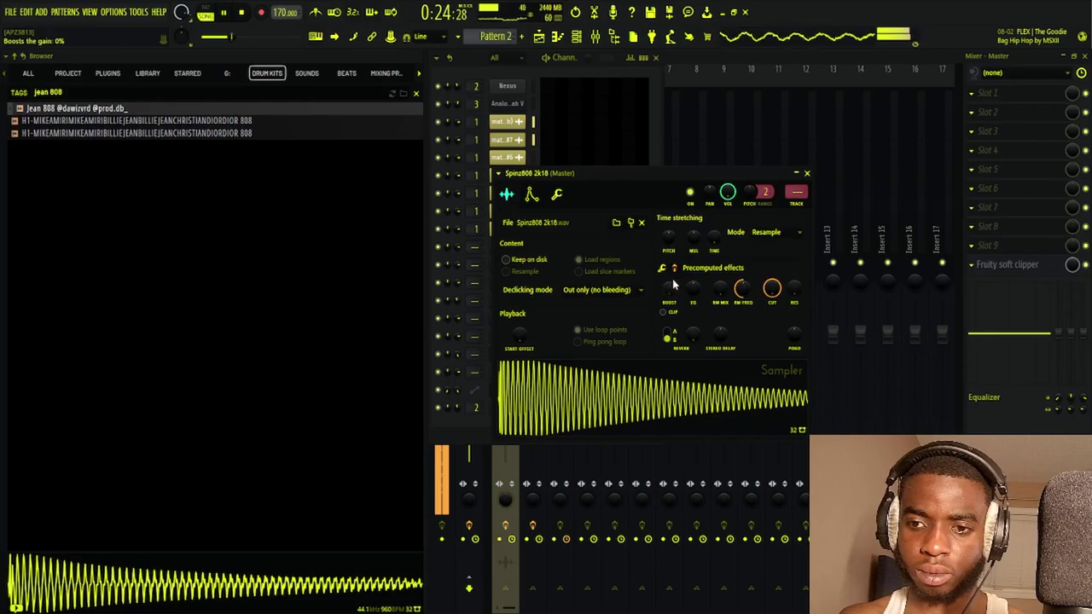
click(673, 270)
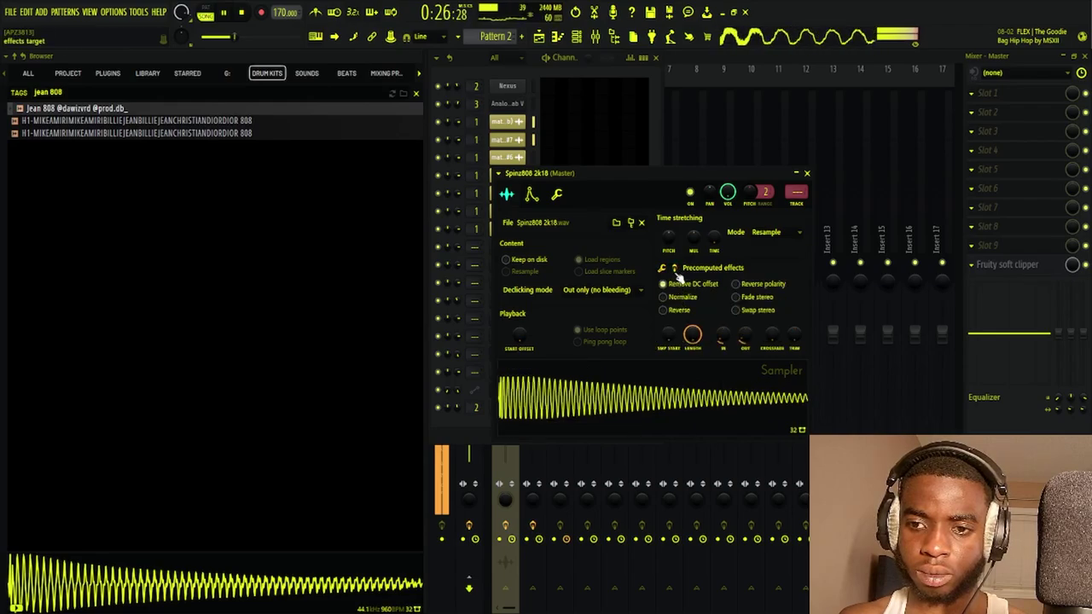
click(677, 273)
click(674, 268)
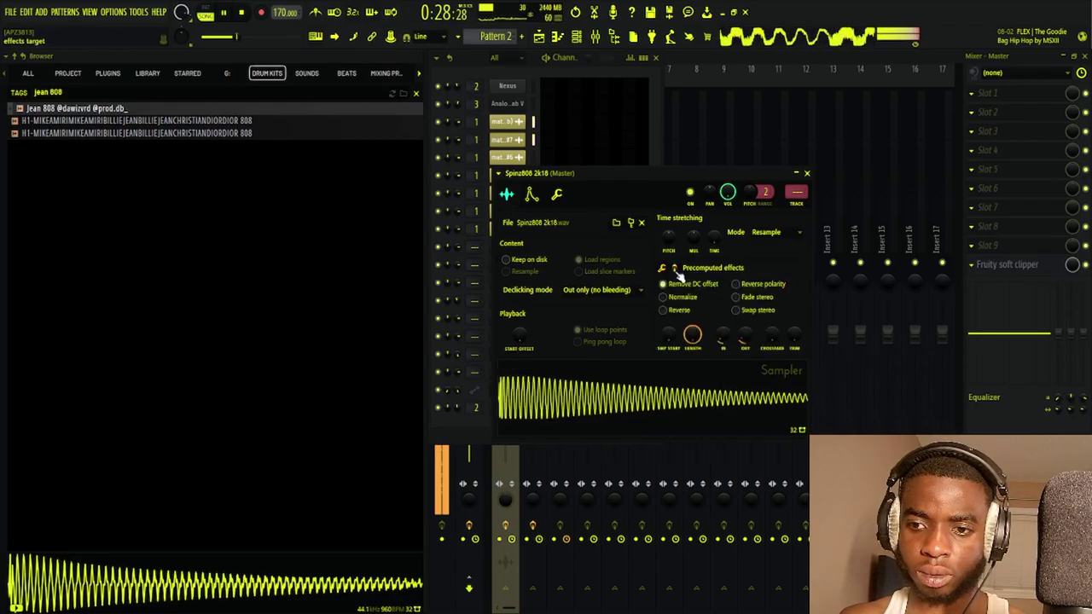
Remove the Spinz808 2k18 sample's fade-in, lengthen its fade-out and enable Normalize, checking its envelope and instrument settings
scroll(722, 337, down, 5)
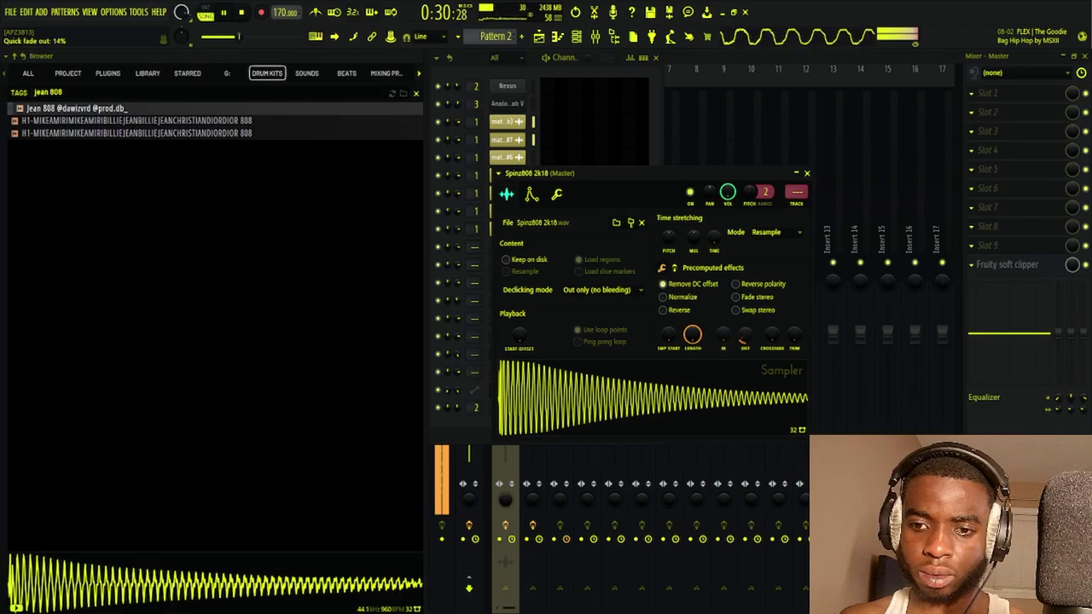
scroll(744, 337, down, 5)
scroll(744, 337, up, 8)
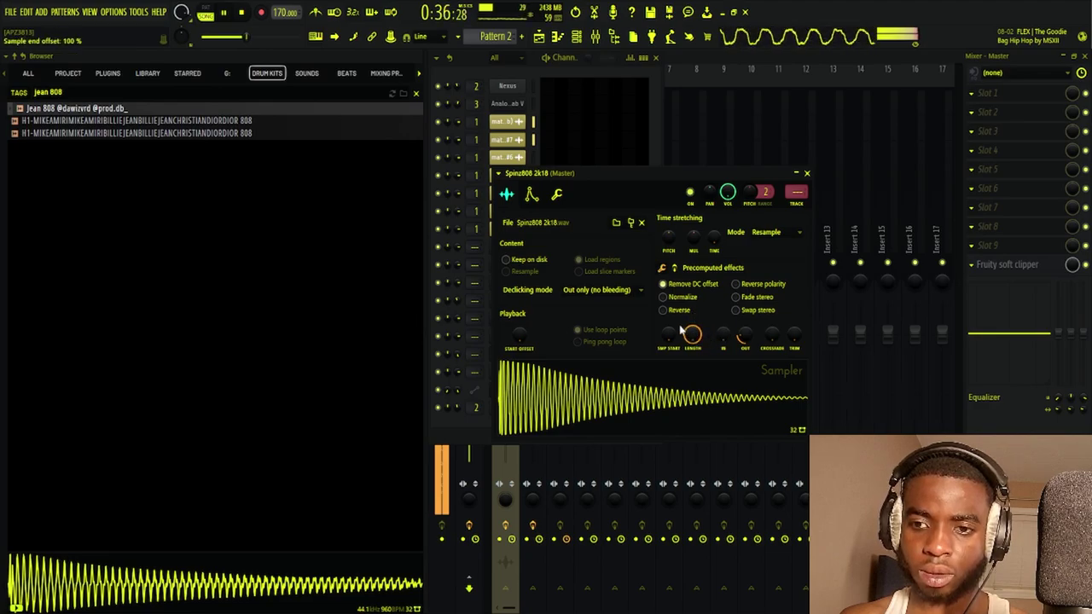
scroll(693, 335, down, 5)
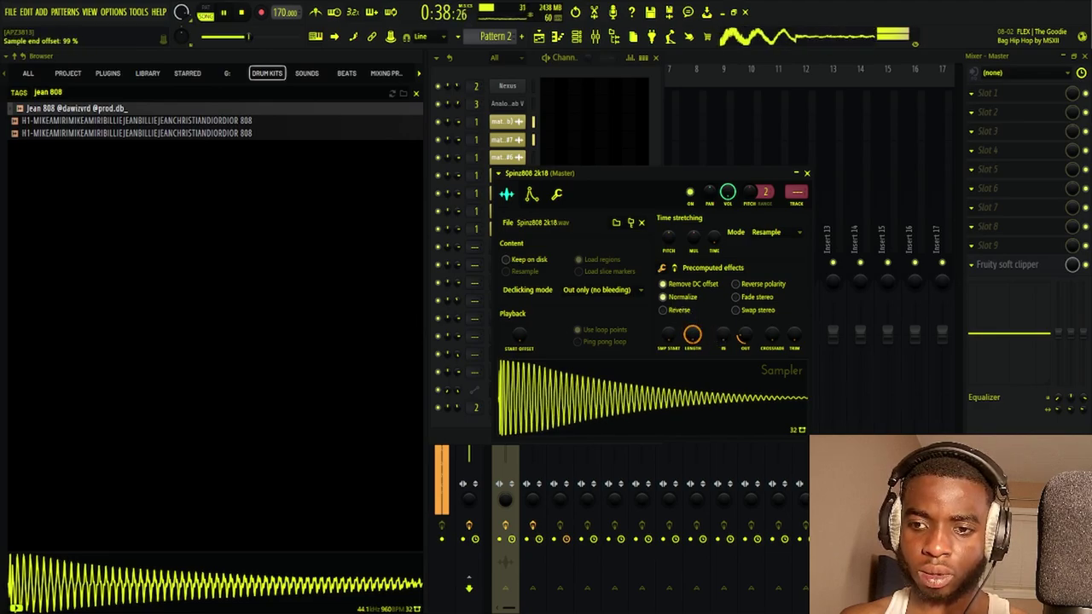
click(531, 195)
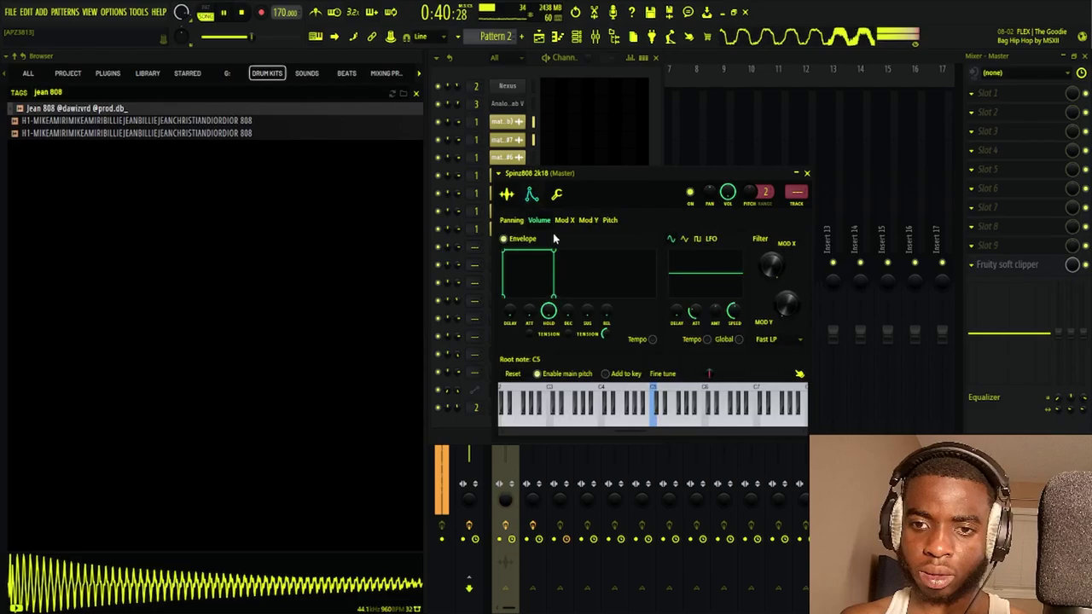
click(555, 194)
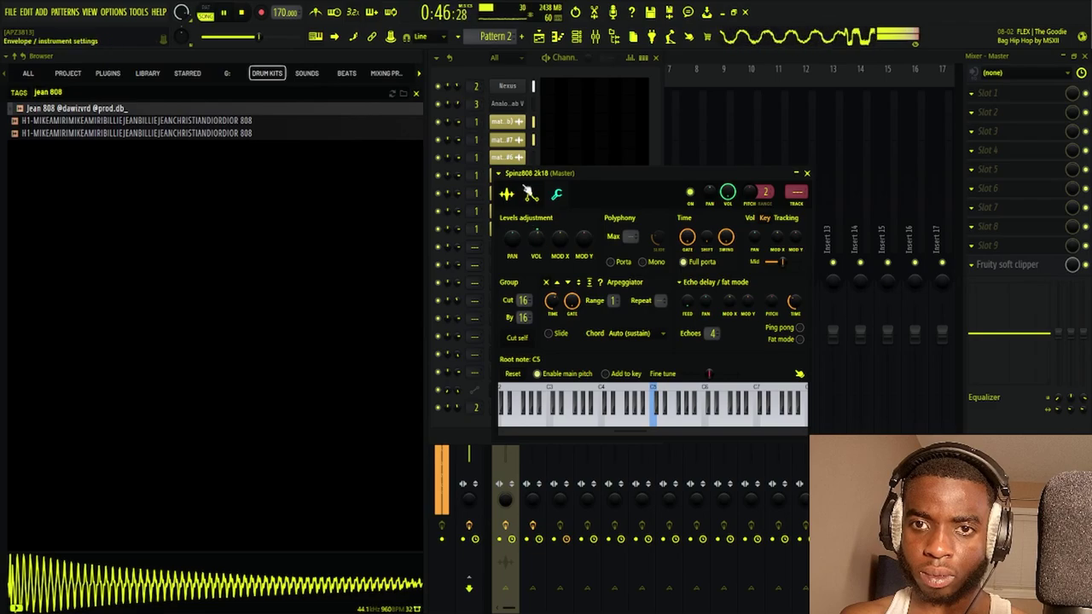
Return to the playlist, open the Pattern 2 clip at bar 25 and show its channels
click(538, 36)
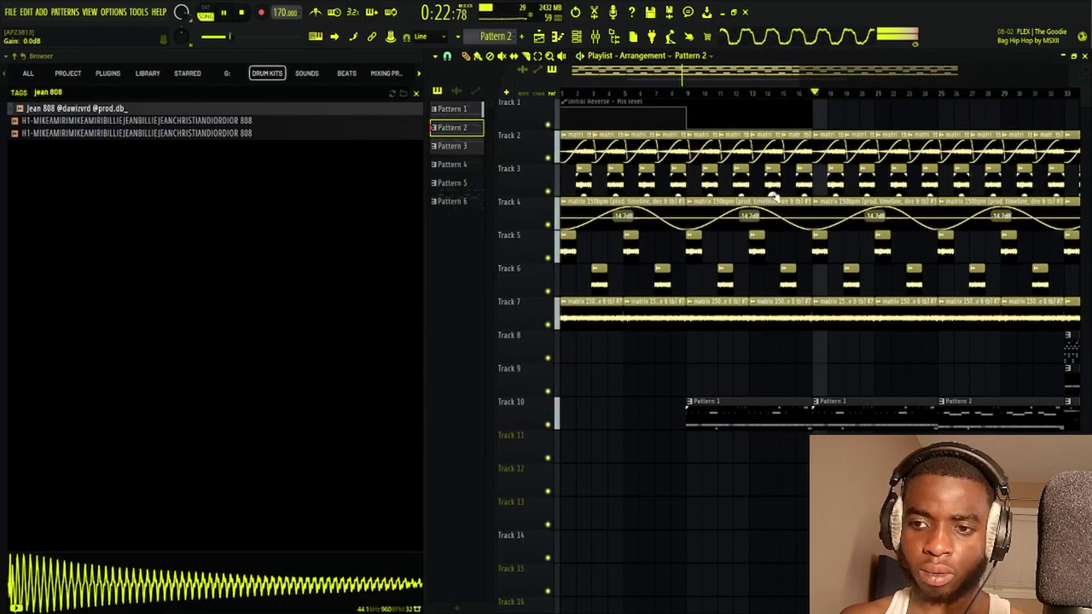
scroll(702, 458, right, 3)
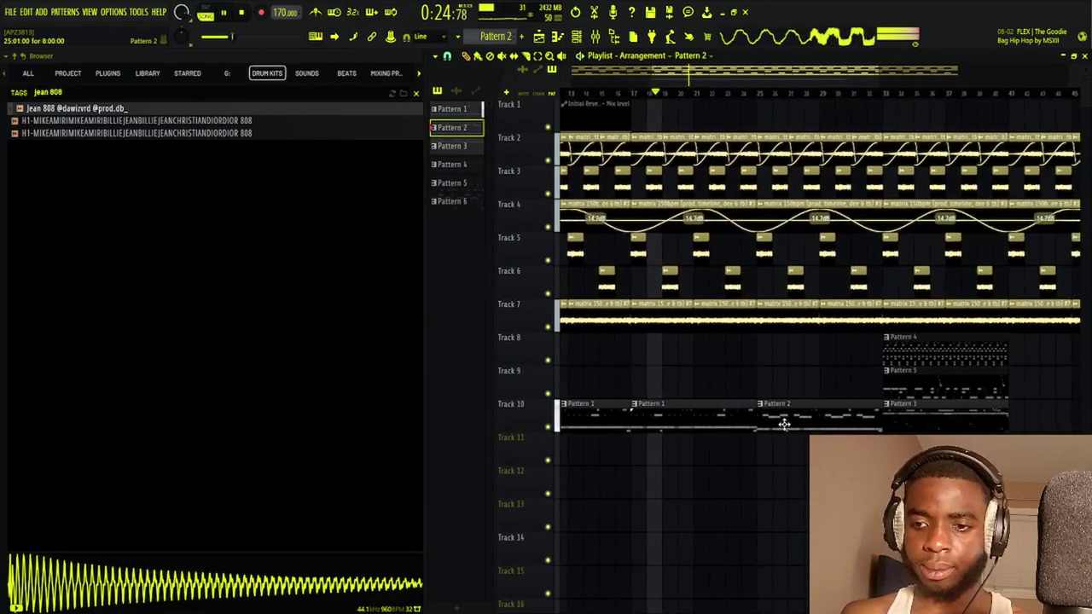
double_click(782, 424)
click(577, 36)
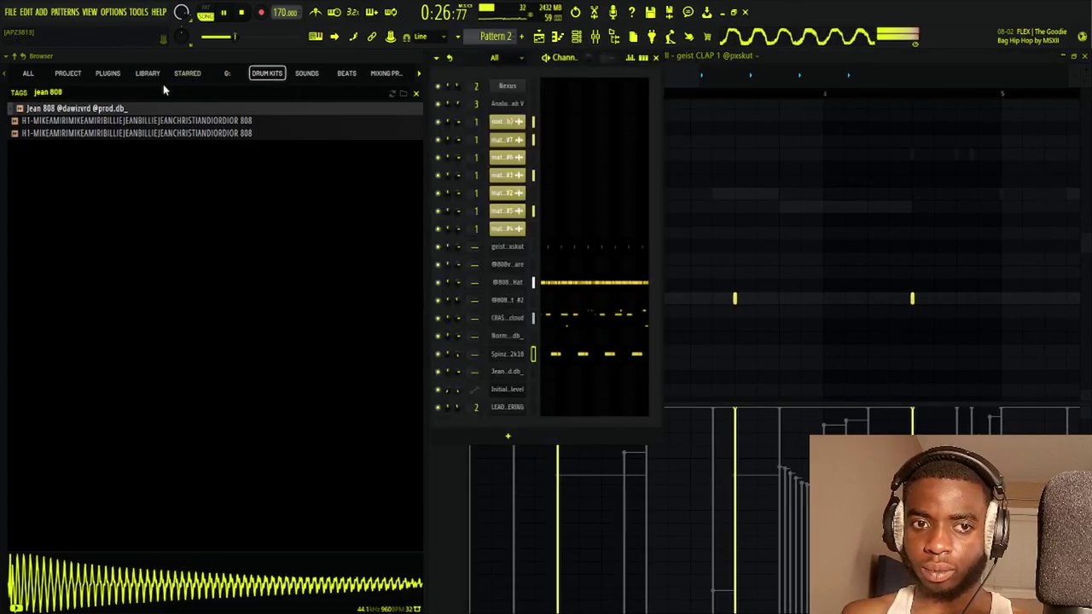
Search the drum kits for "luger" and browse the resulting 808 samples
click(125, 91)
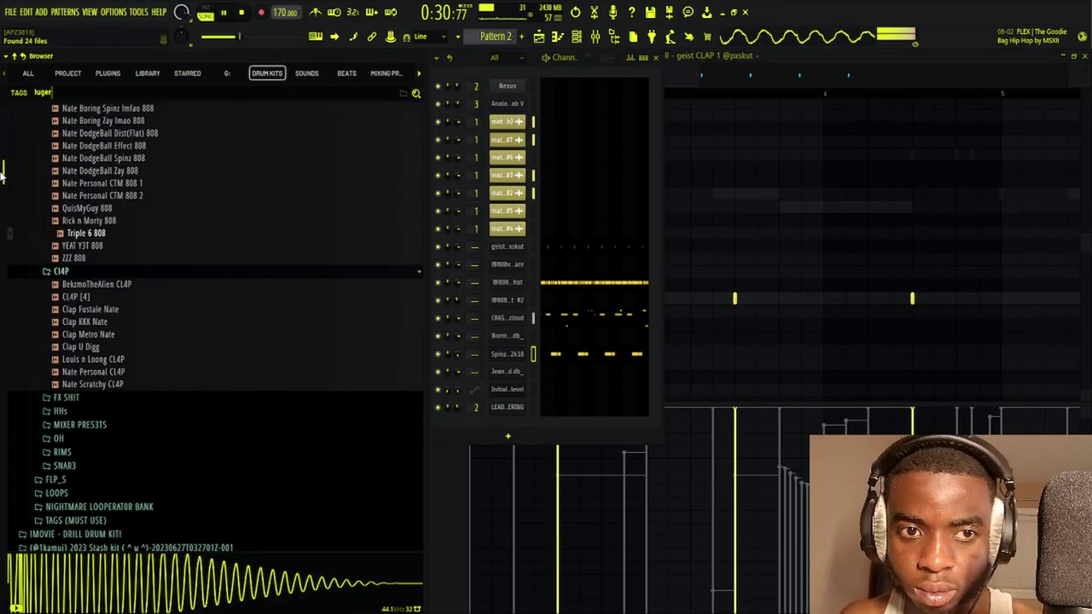
text(luger10)
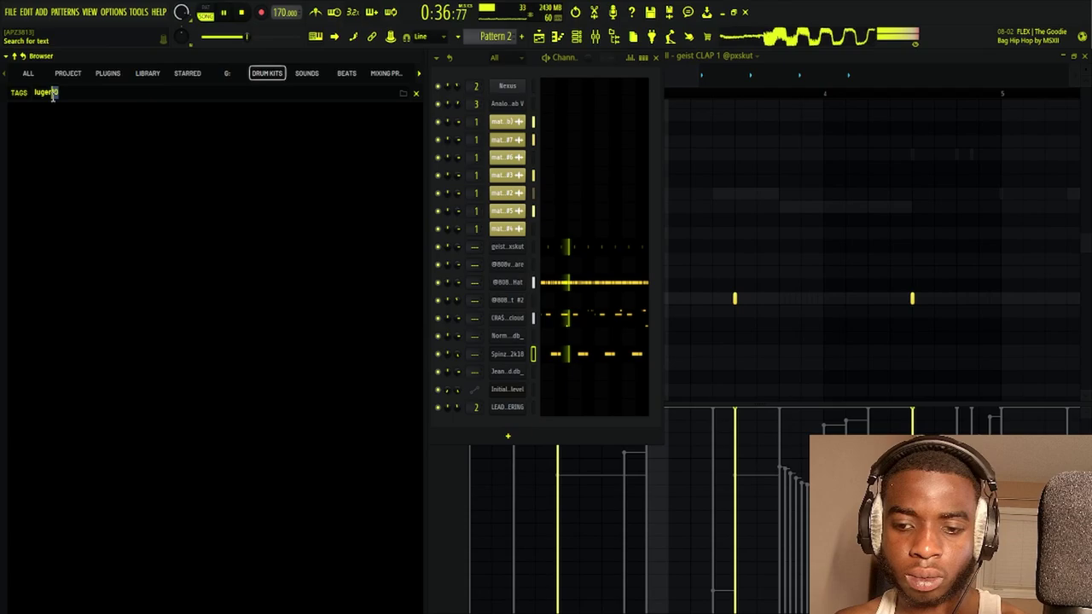
key(BackSpace)
key(BackSpace)
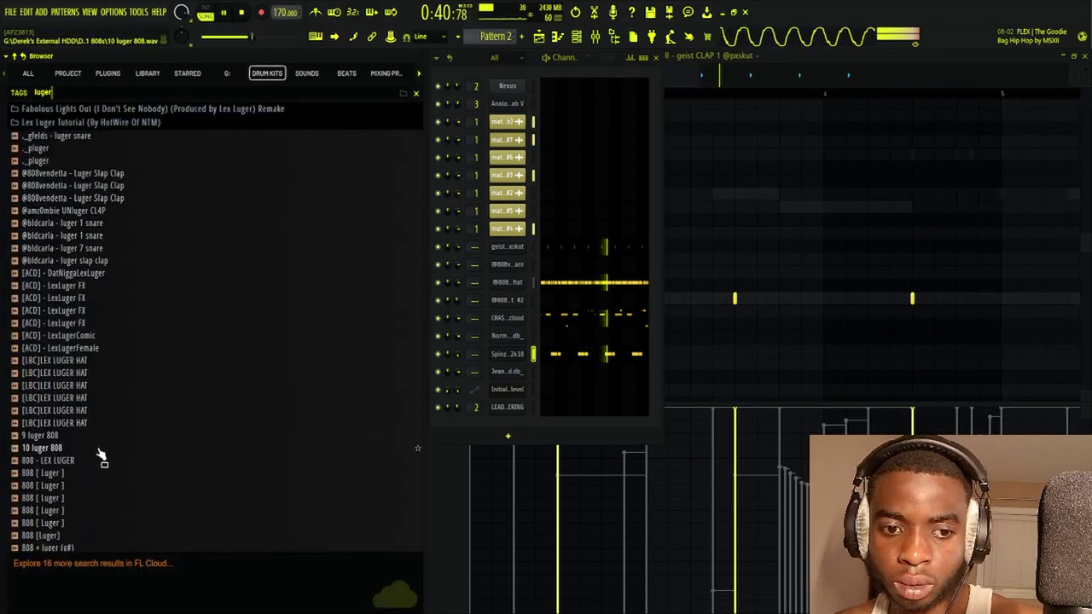
scroll(101, 456, down, 6)
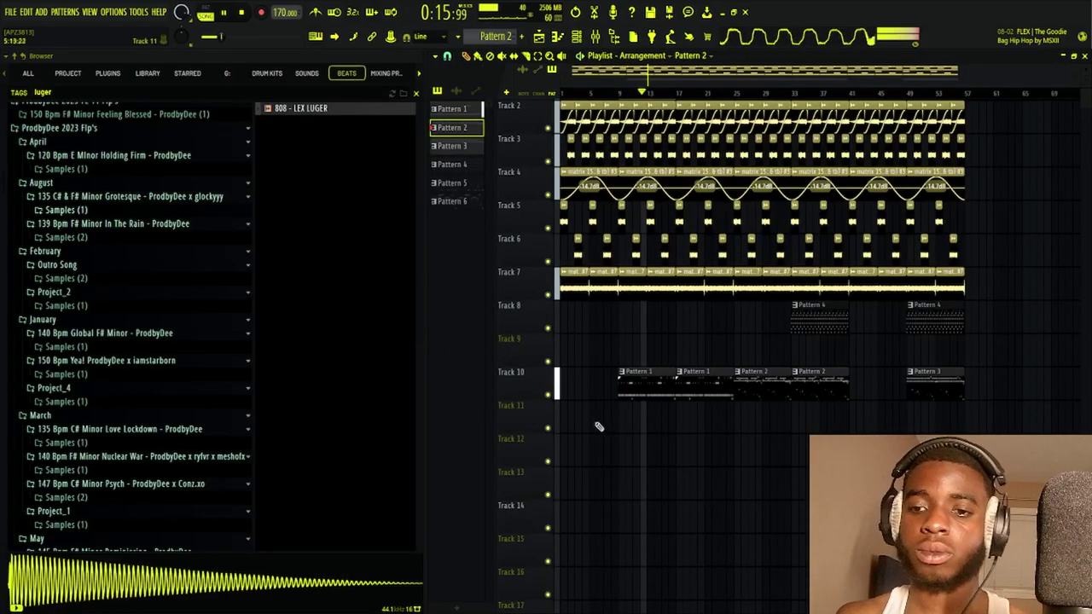
Play the arrangement and compare the channel contents of the Pattern 2 and Pattern 3 clips on Track 10
scroll(651, 498, down, 1)
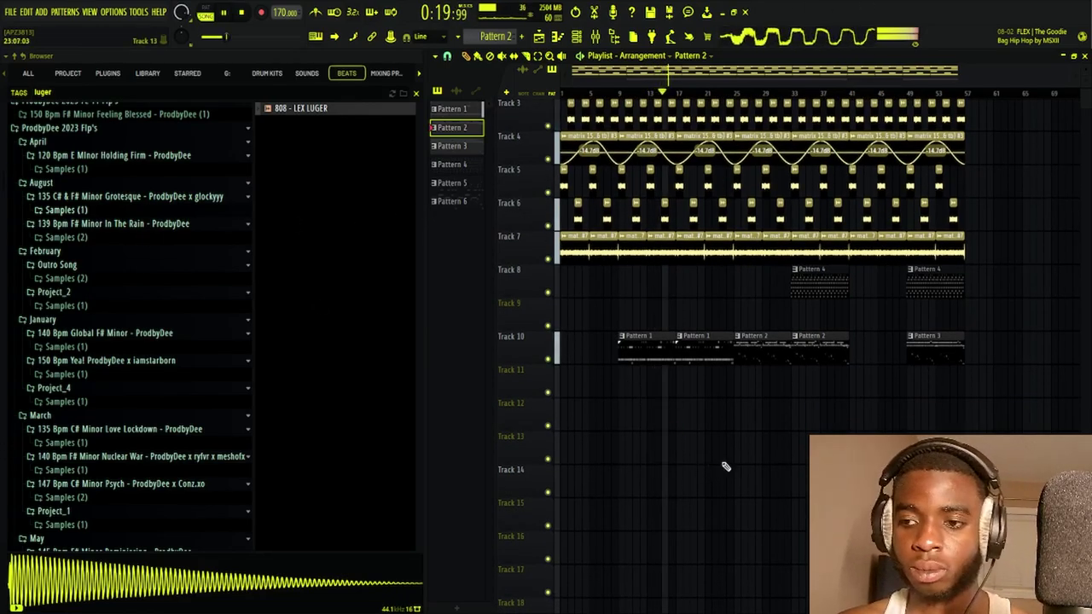
click(928, 352)
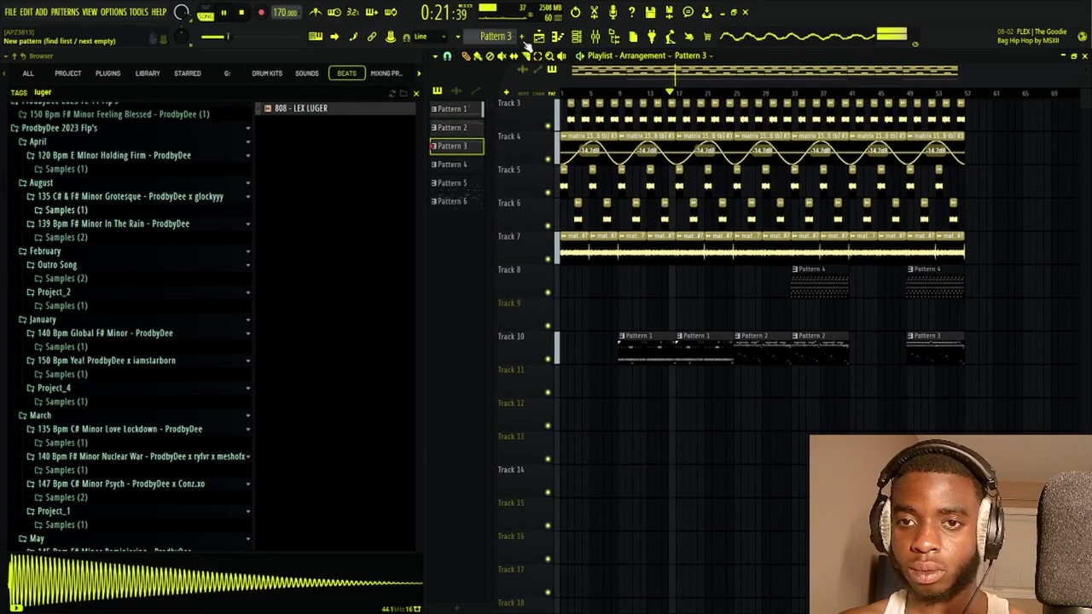
click(576, 40)
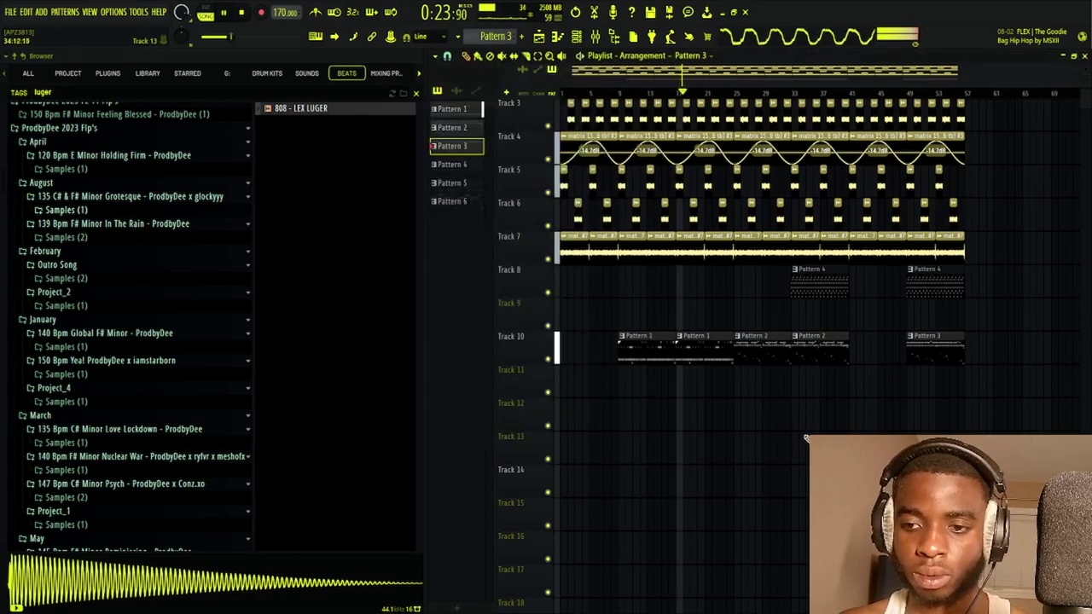
key(F6)
click(764, 362)
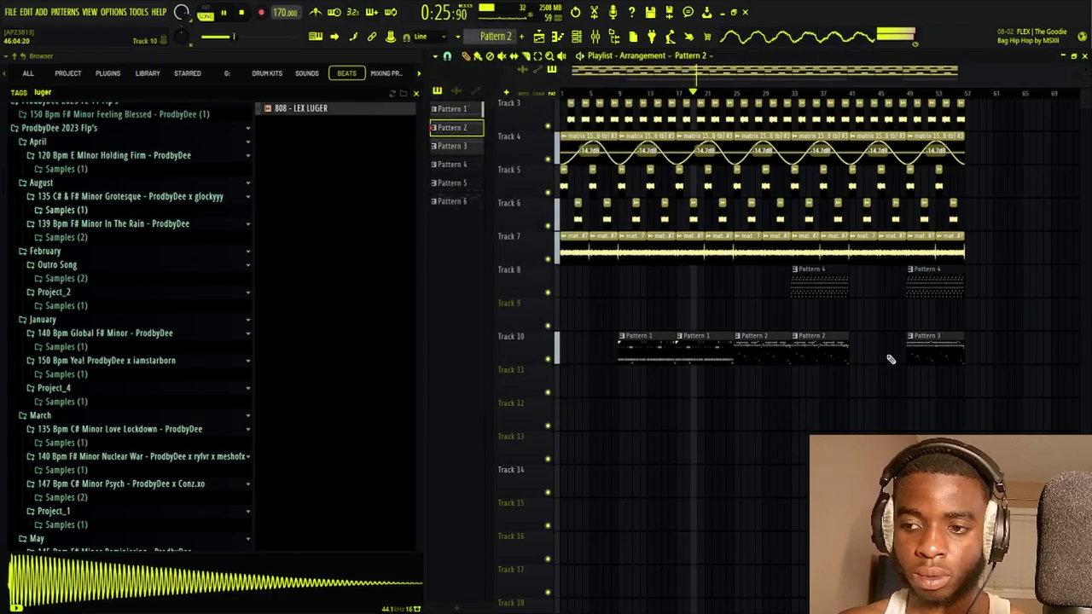
click(577, 37)
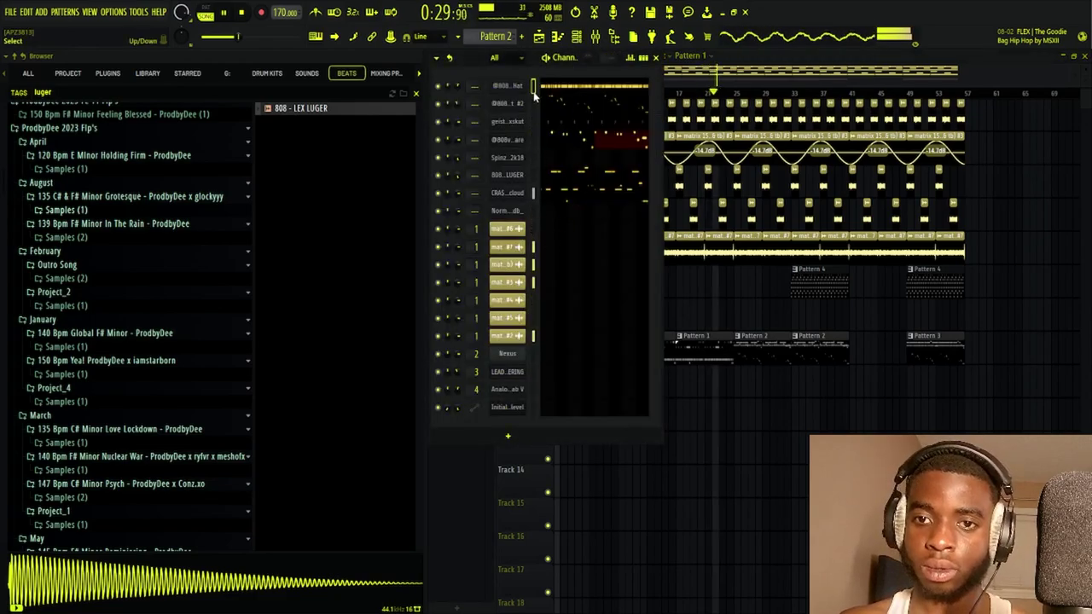
key(F6)
click(948, 356)
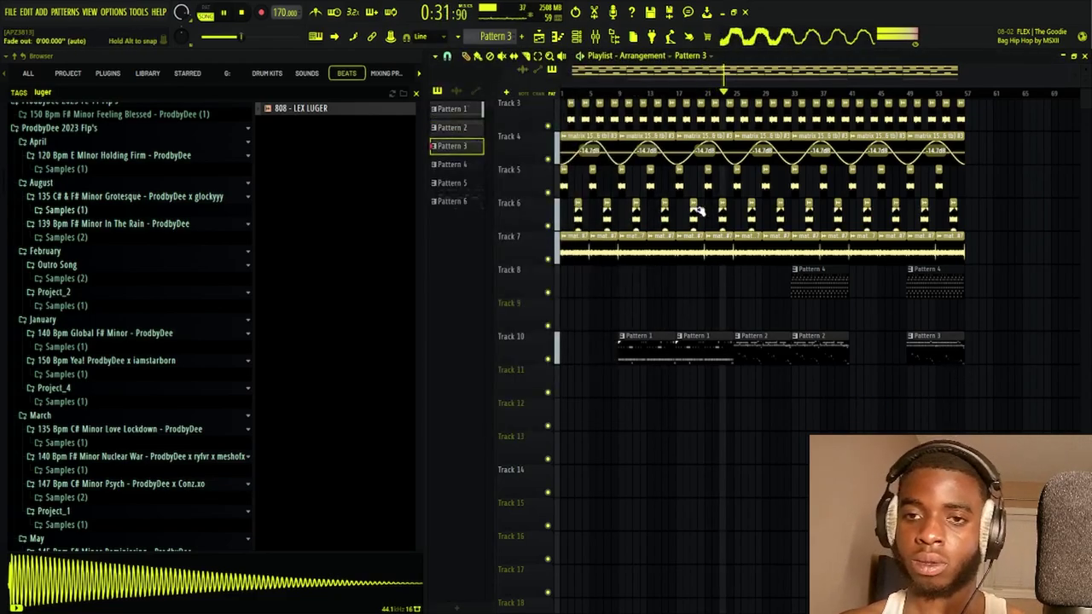
key(F6)
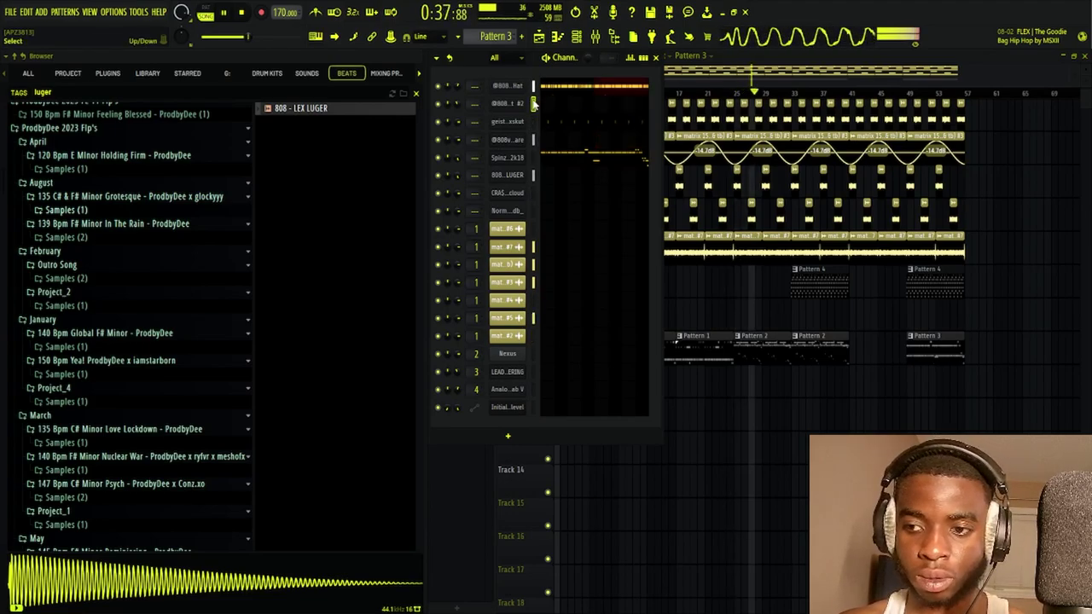
key(F6)
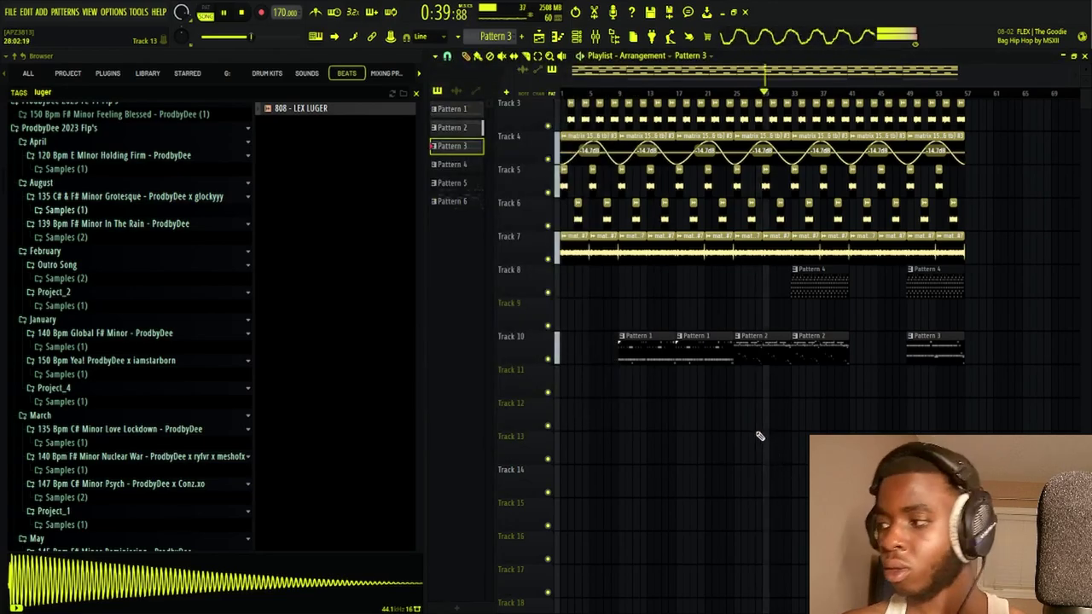
click(576, 36)
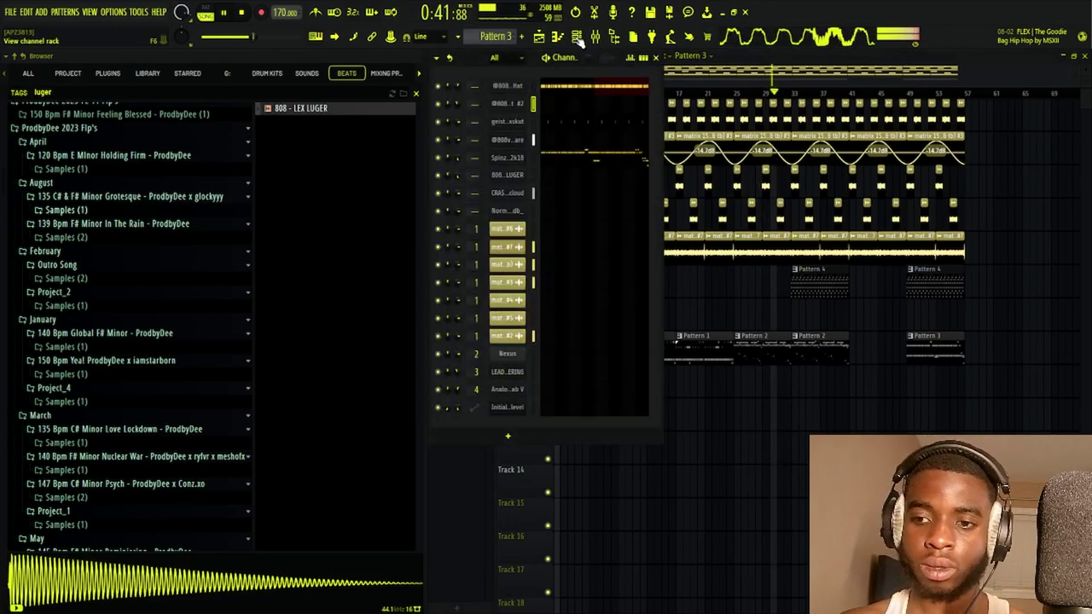
key(F6)
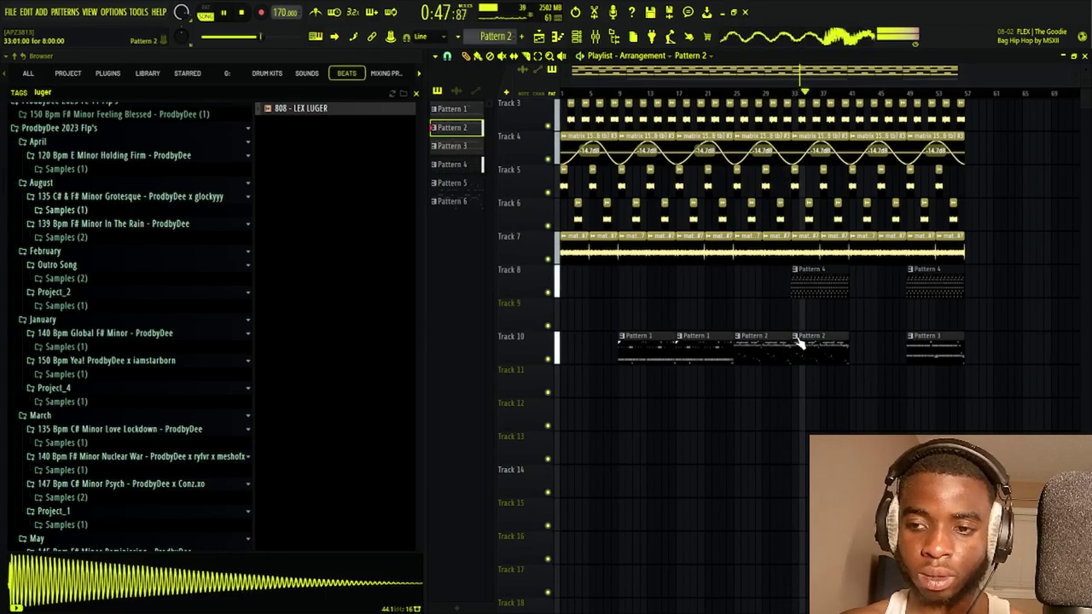
Make the repeated Pattern 1 clip at bar 17 and the repeated Pattern 2 clip at bar 33 unique patterns
click(806, 281)
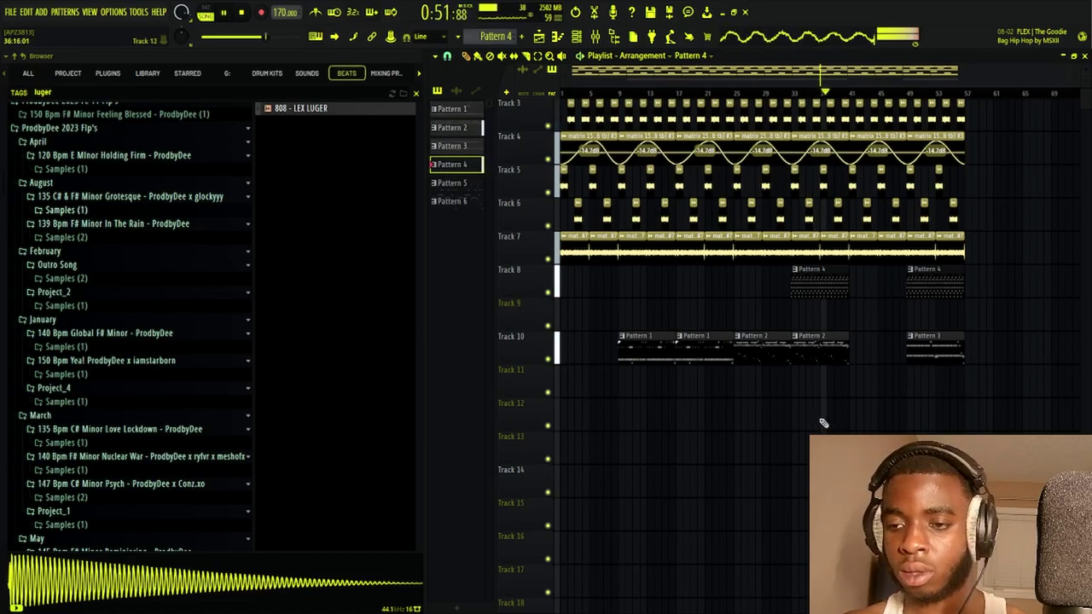
click(680, 339)
click(699, 446)
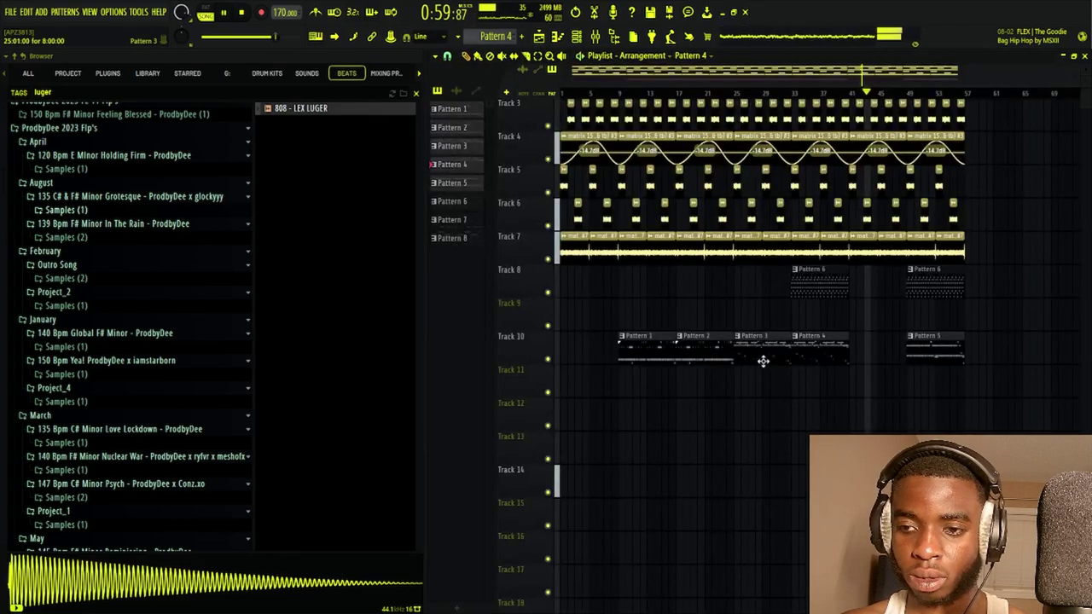
Inspect the channels of the Pattern 3 clip at bar 25, and open the Pattern 2 clip at bar 17 with its channels
click(763, 361)
key(F6)
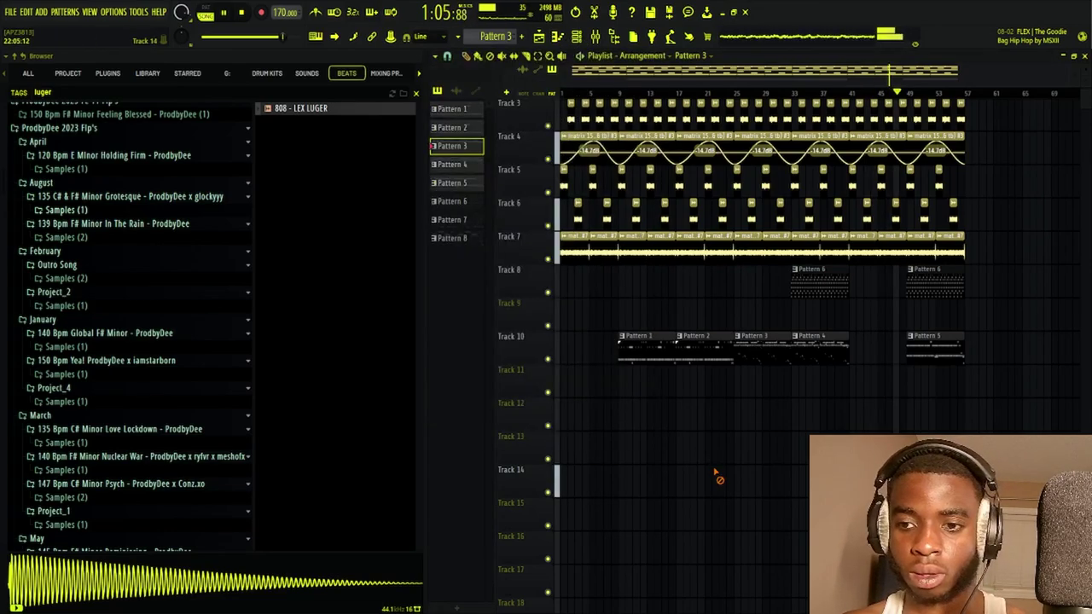
key(F6)
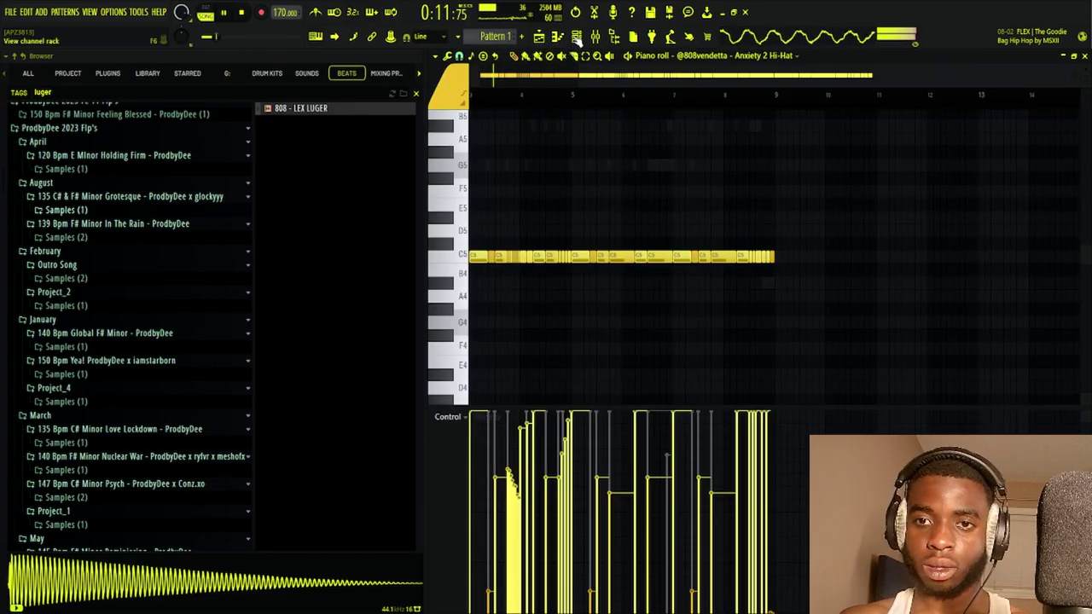
click(578, 37)
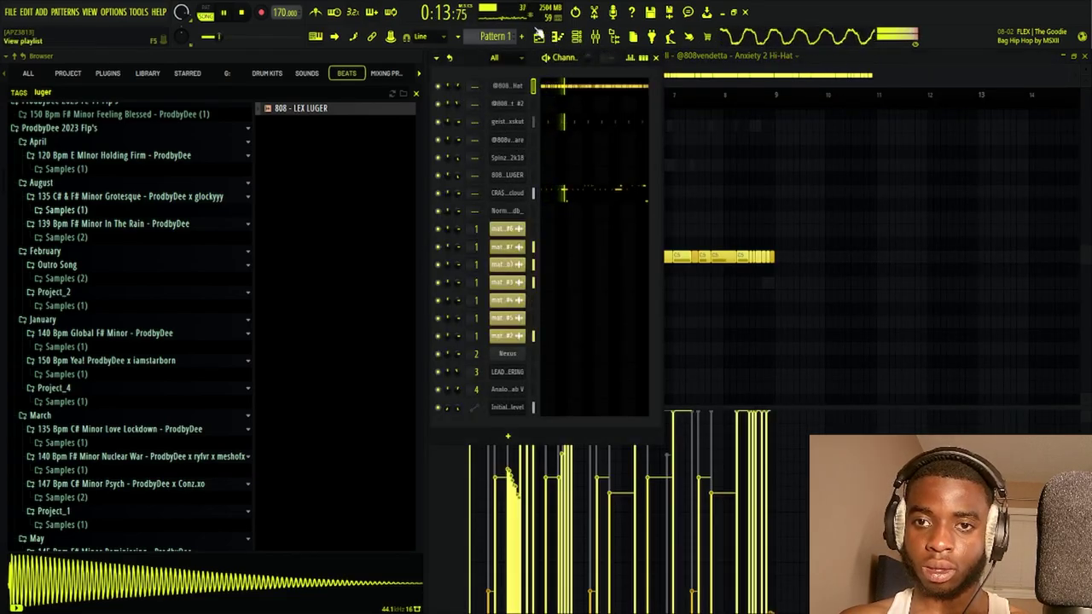
click(539, 35)
click(687, 342)
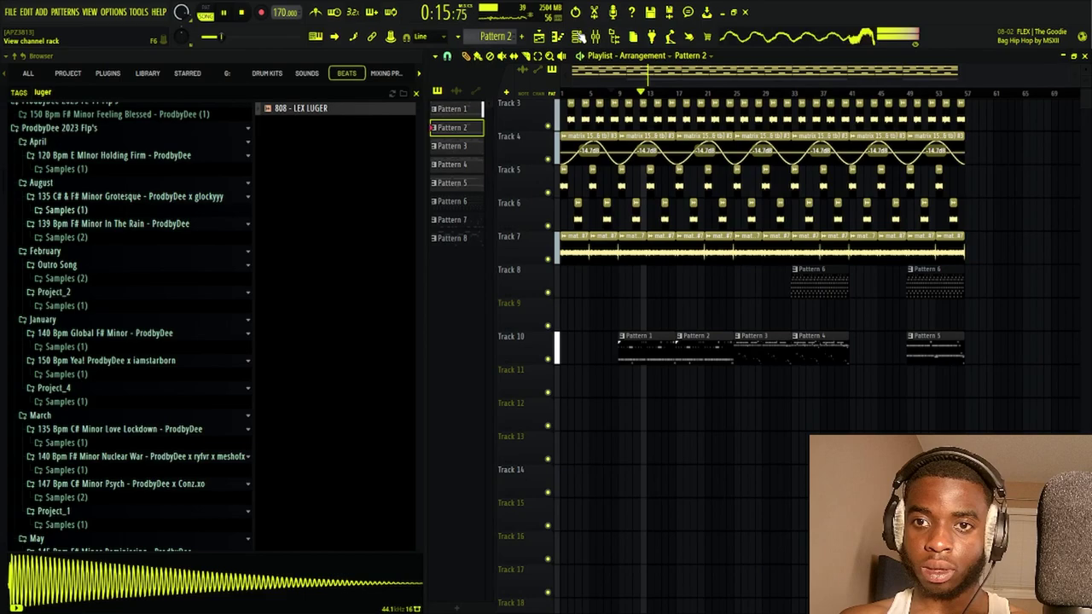
key(F6)
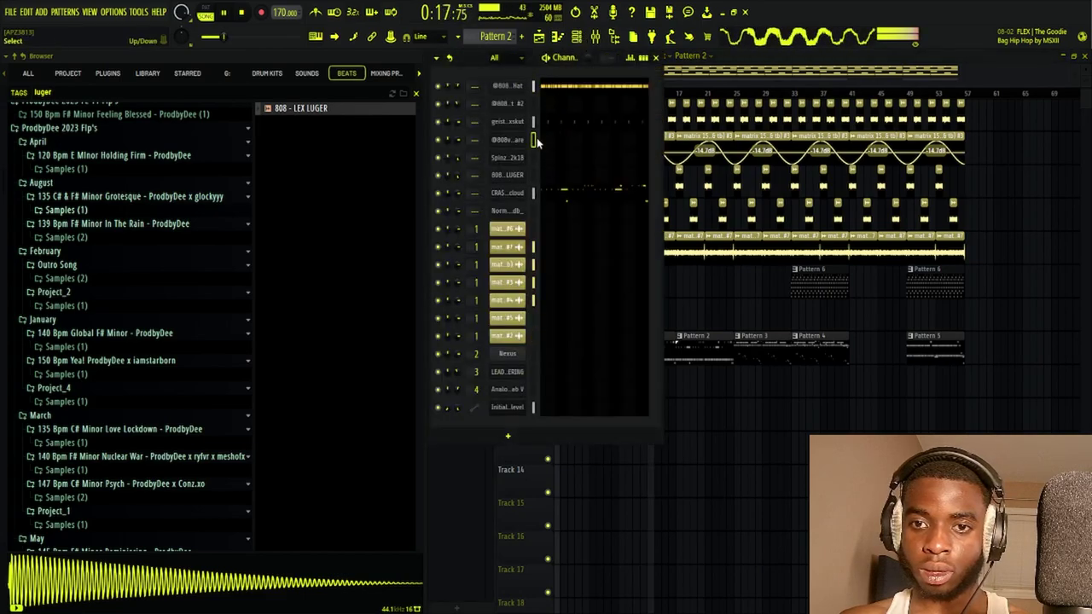
Try 100% silence trimming on the Go-To Snare sample, and fill its channel with the snare notes in Pattern 2
click(512, 142)
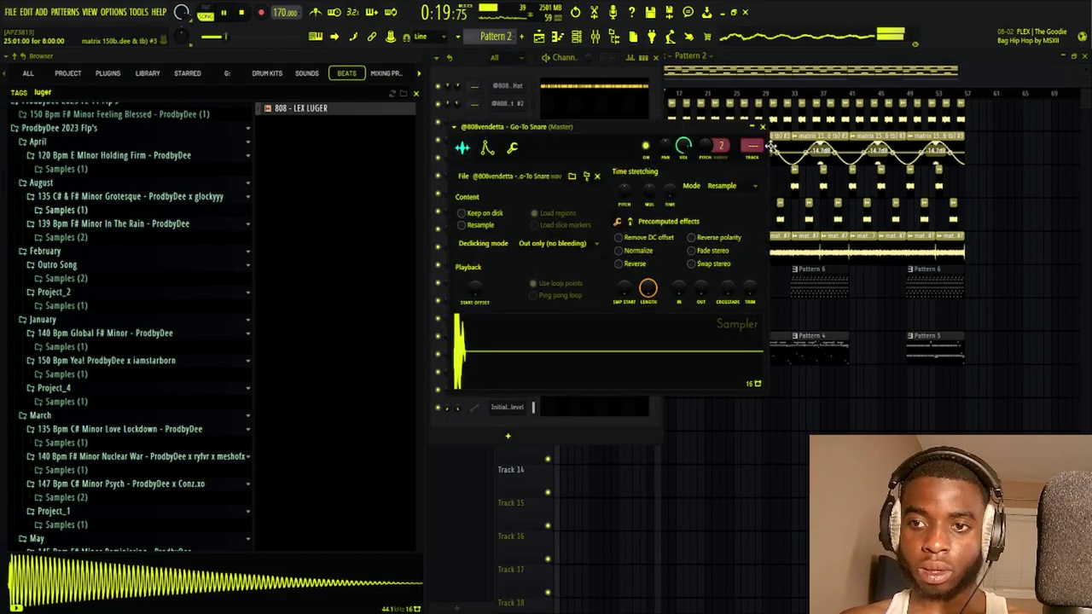
drag(749, 288, 750, 265)
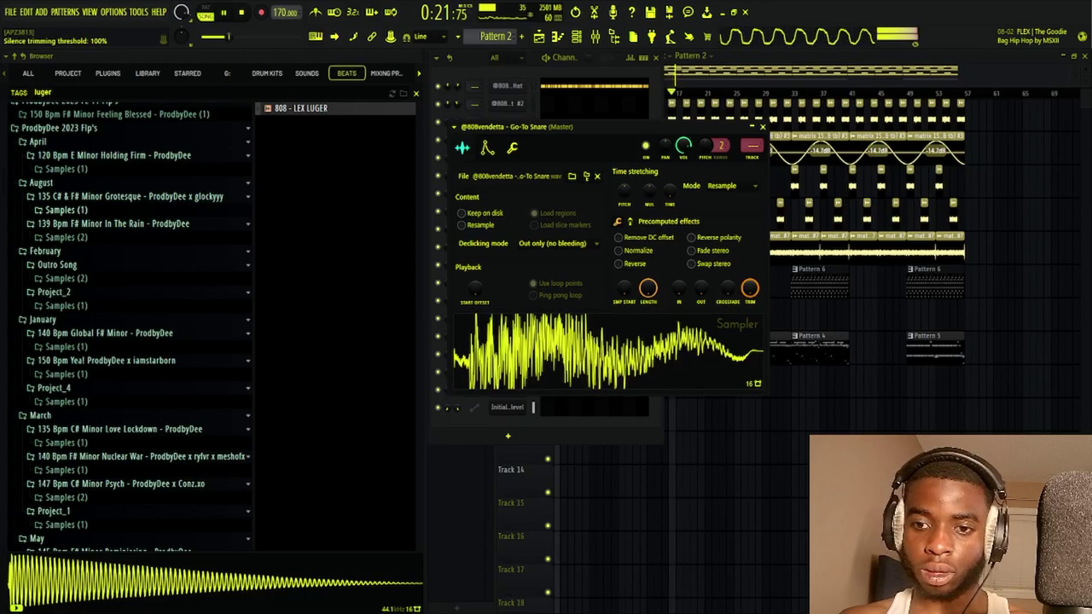
click(631, 223)
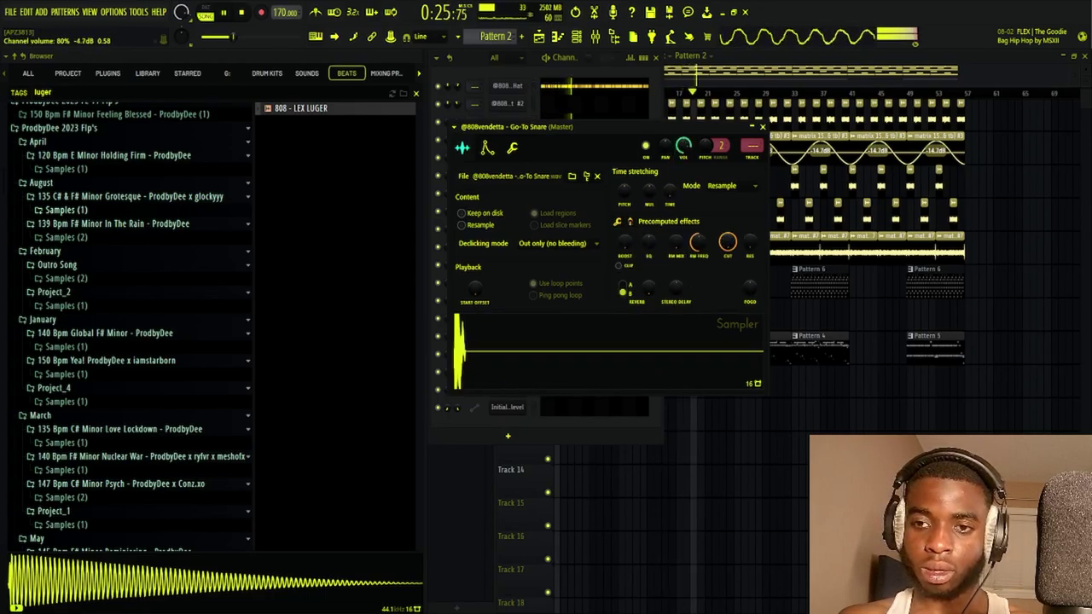
click(762, 127)
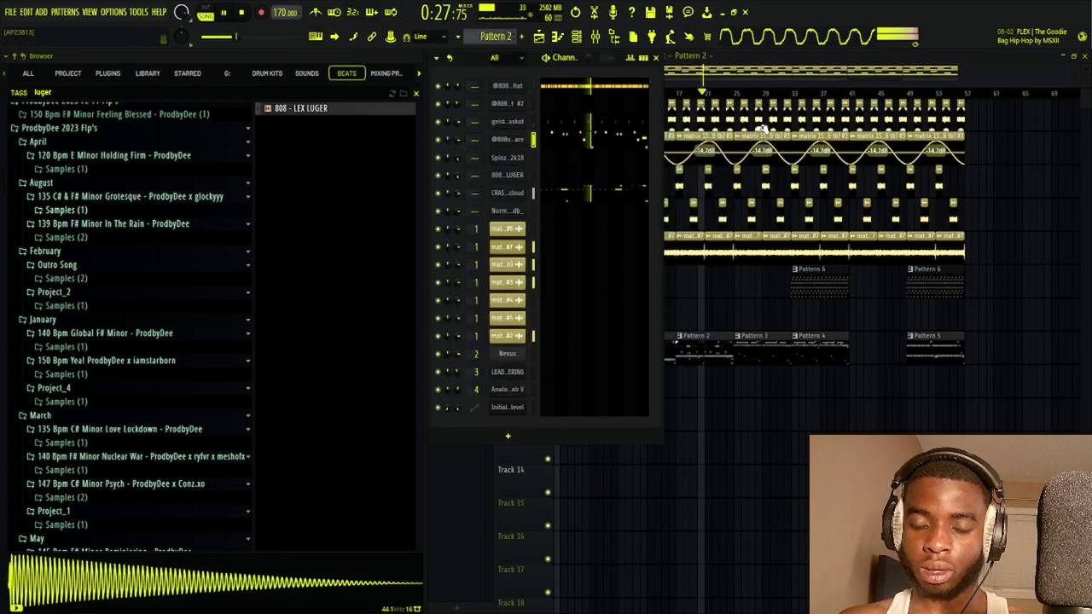
key(F6)
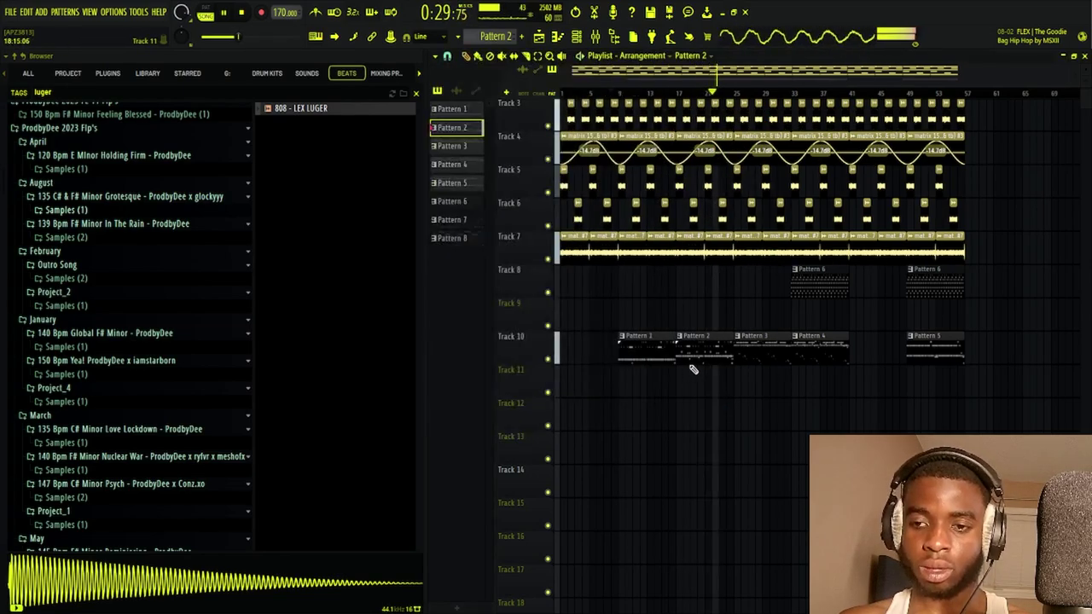
Open the Go-To Snare notes of Pattern 2 and delete the D#5 snare note at the end of bar 1
double_click(721, 348)
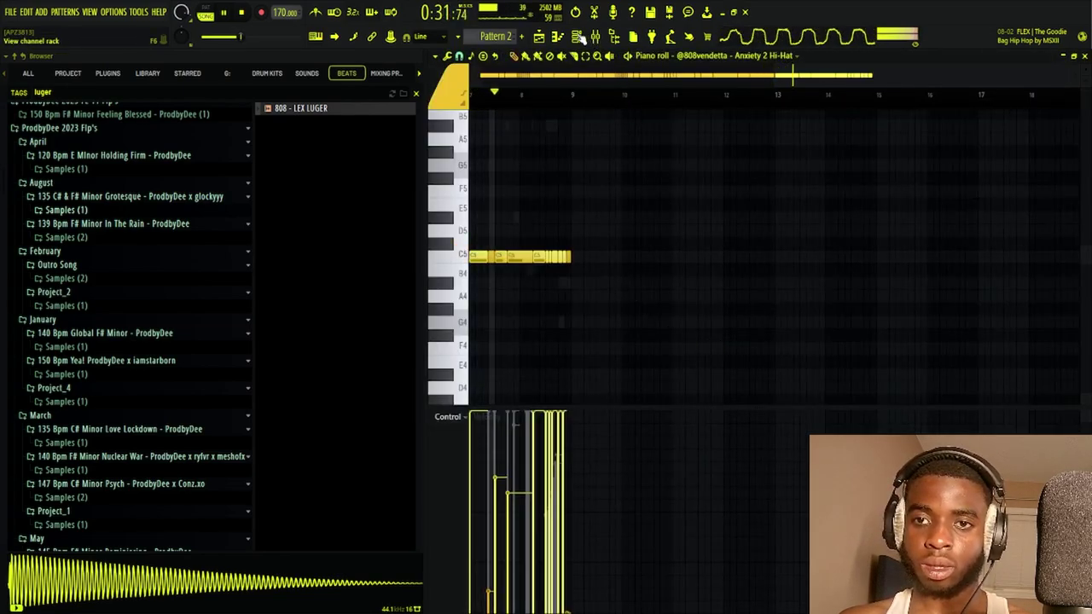
key(F6)
click(596, 145)
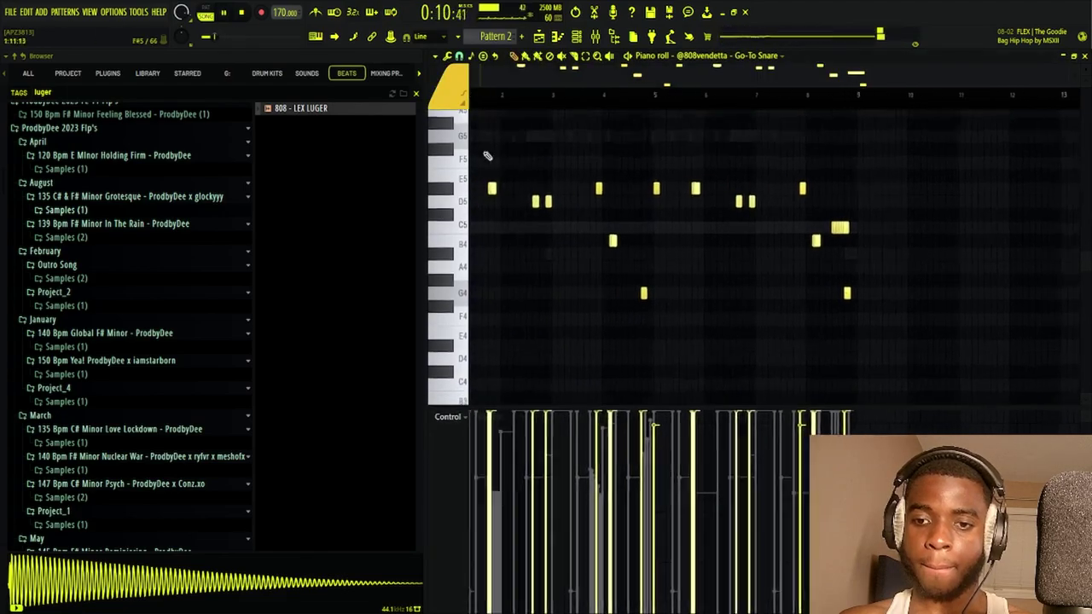
scroll(495, 154, down, 1)
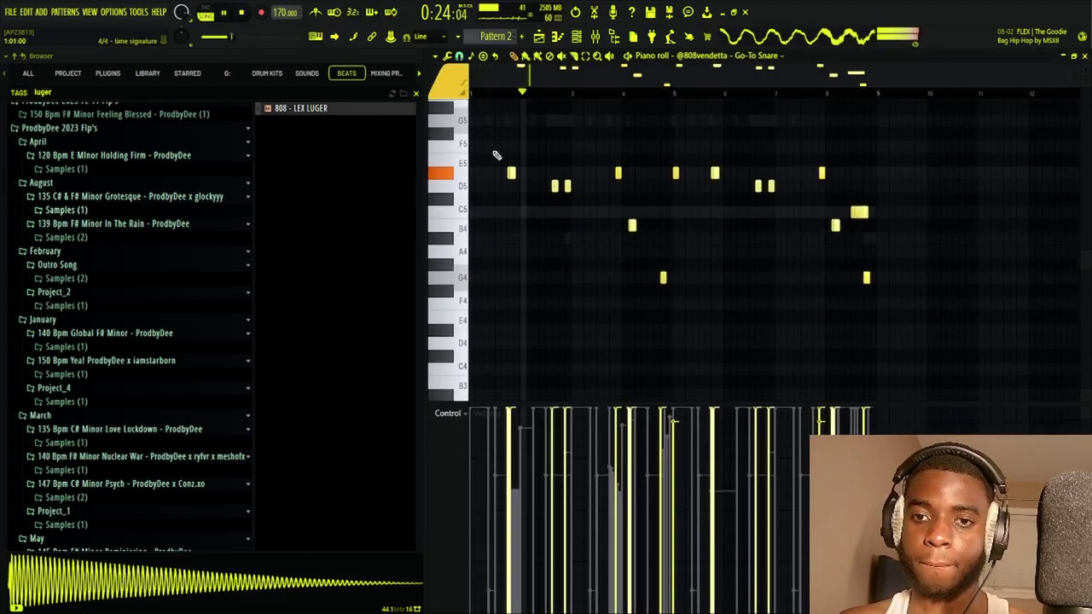
right_click(510, 174)
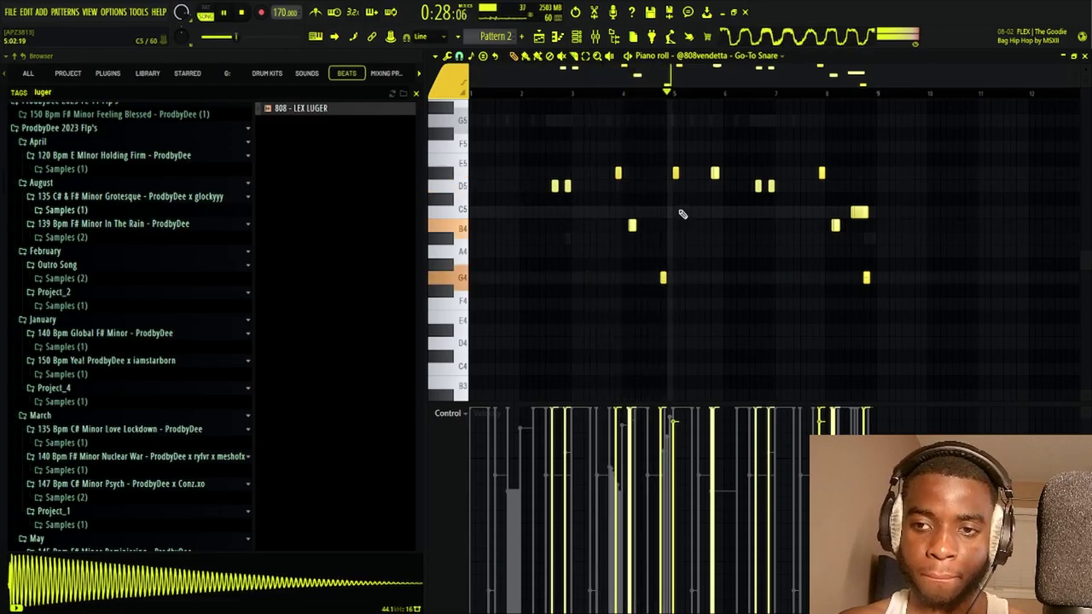
Delete the D#5 snare note late in bar 5 of Pattern 2 and play back the remaining snare sequence
right_click(716, 175)
click(714, 173)
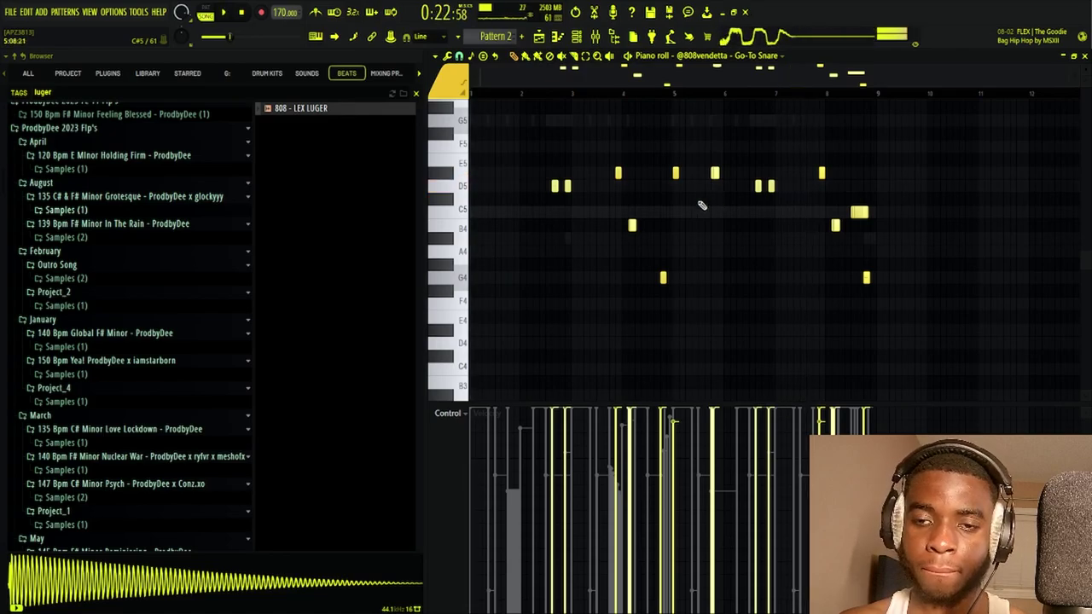
scroll(520, 95, up, 1)
scroll(520, 96, up, 2)
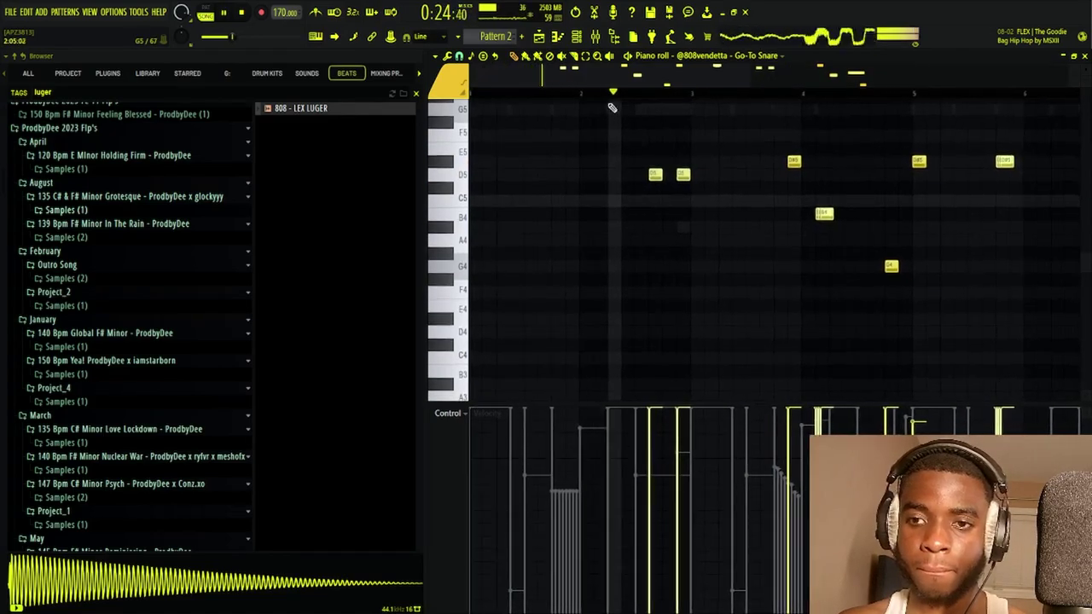
scroll(614, 84, down, 3)
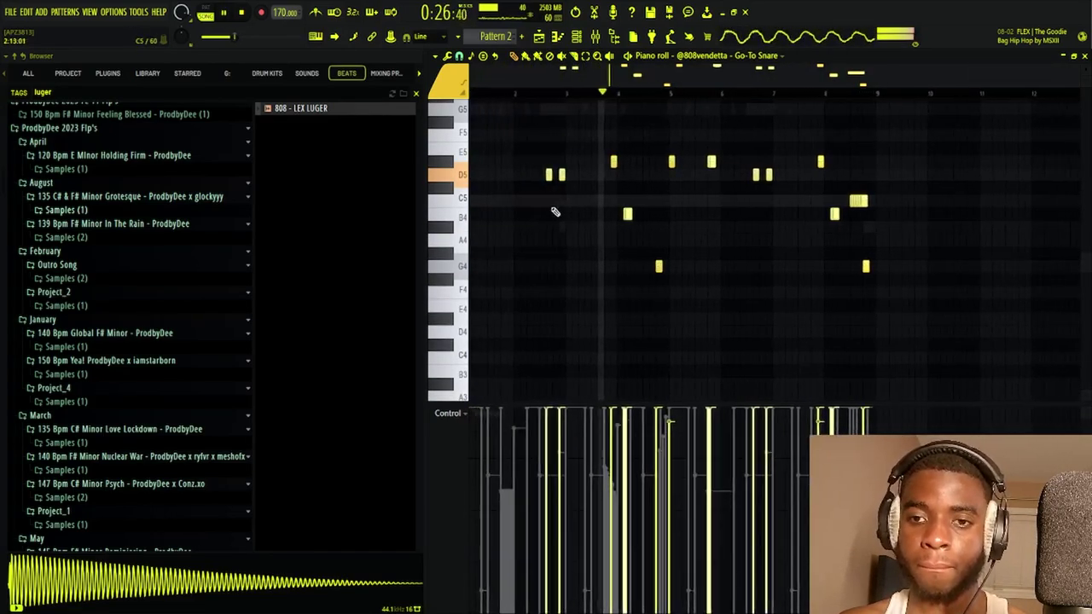
scroll(690, 213, down, 1)
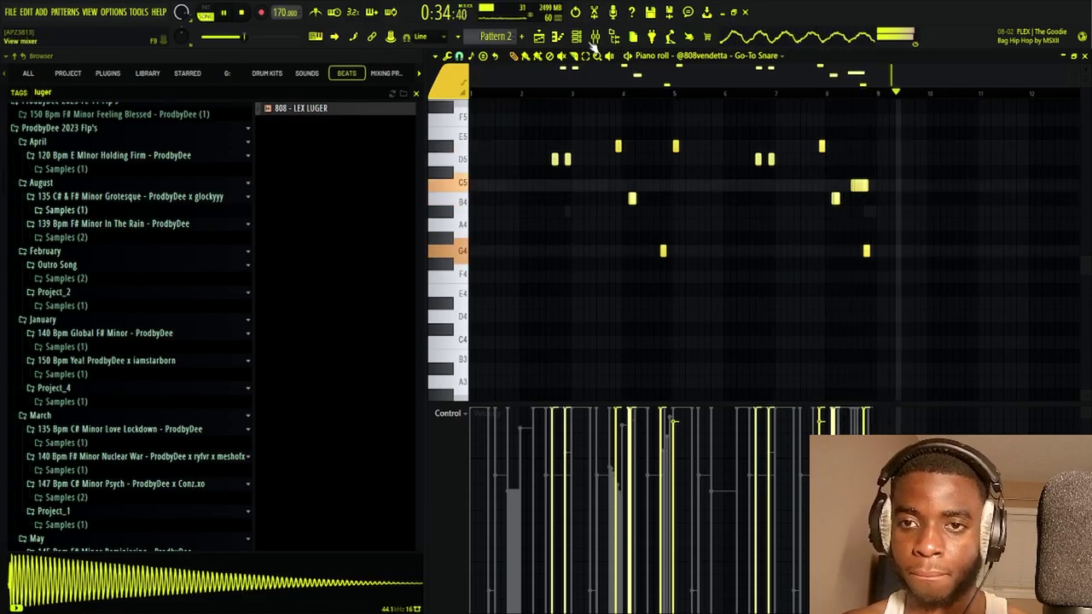
Return to the playlist, review the Pattern 4 and Pattern 6 clips around bar 33, and show Pattern 2's channels
click(539, 37)
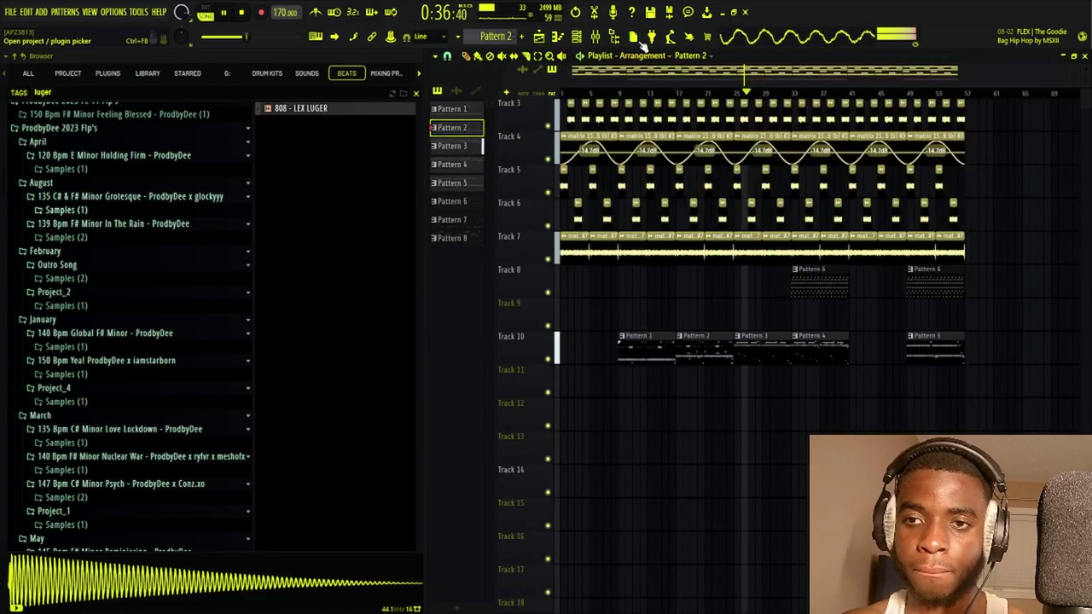
click(597, 38)
click(597, 38)
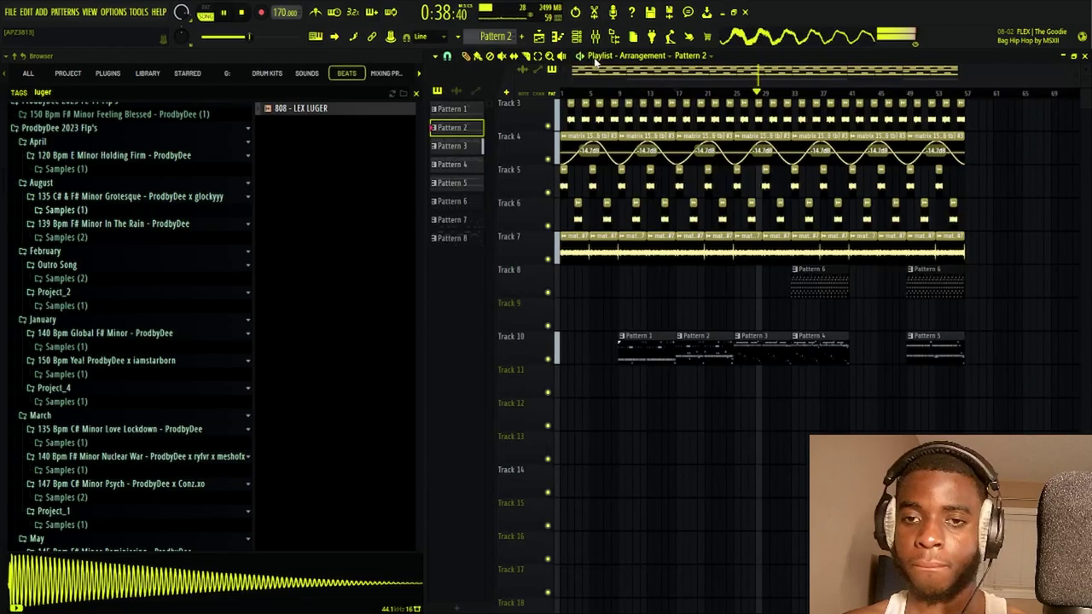
scroll(793, 94, up, 4)
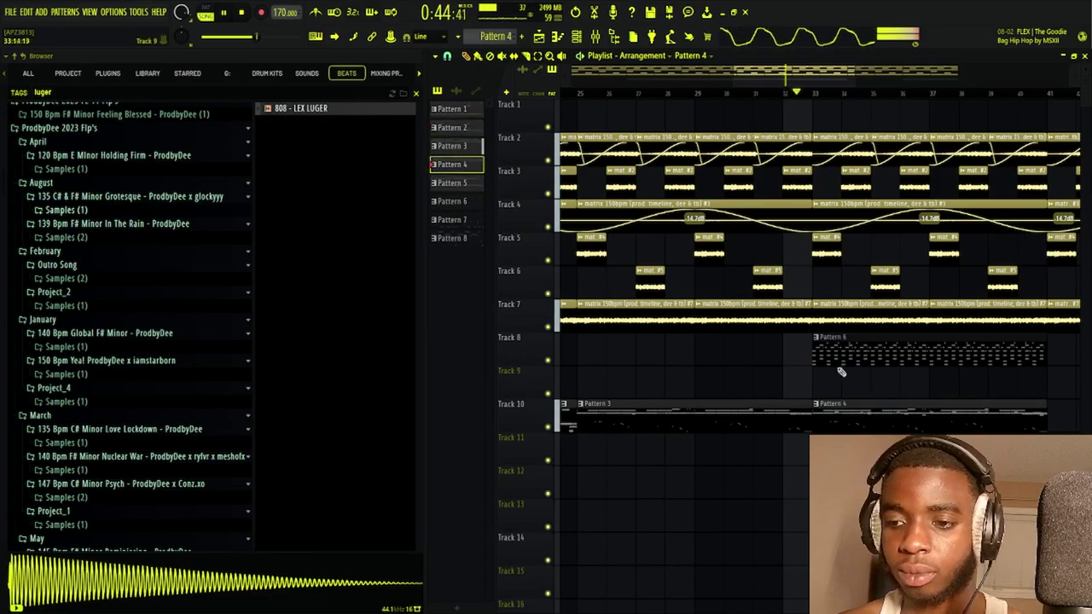
scroll(707, 95, down, 3)
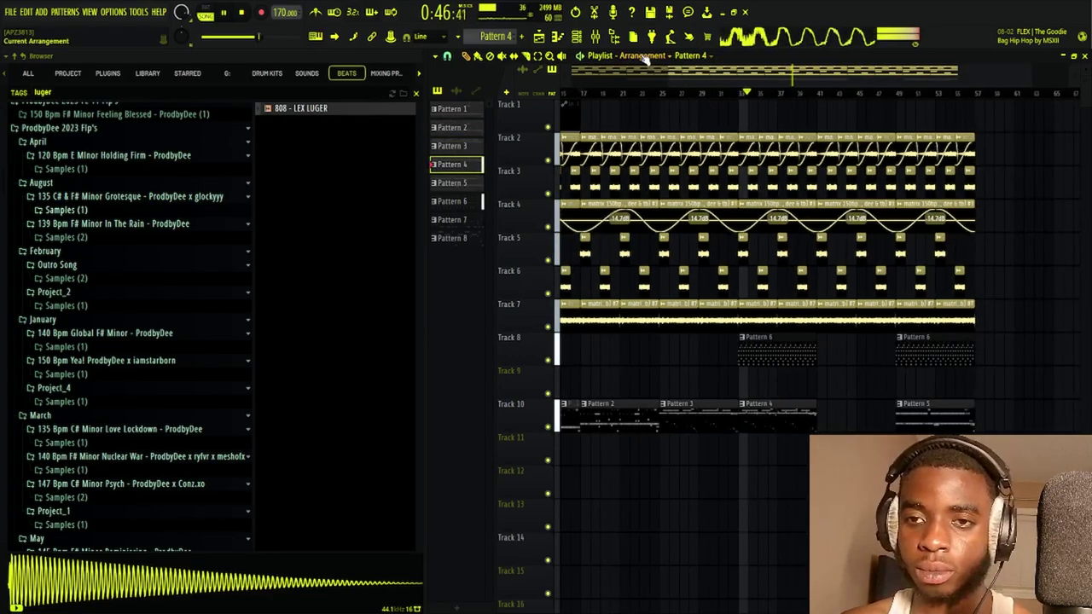
click(575, 37)
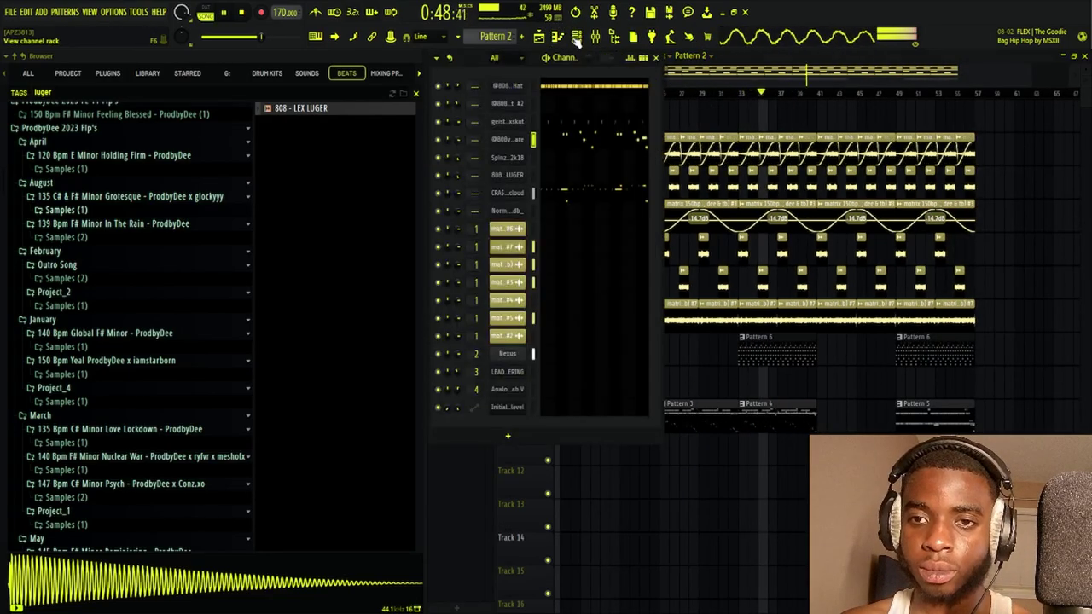
Select the Pattern 4 clip in the playlist and show its channels to review the drum and 808 parts
click(761, 404)
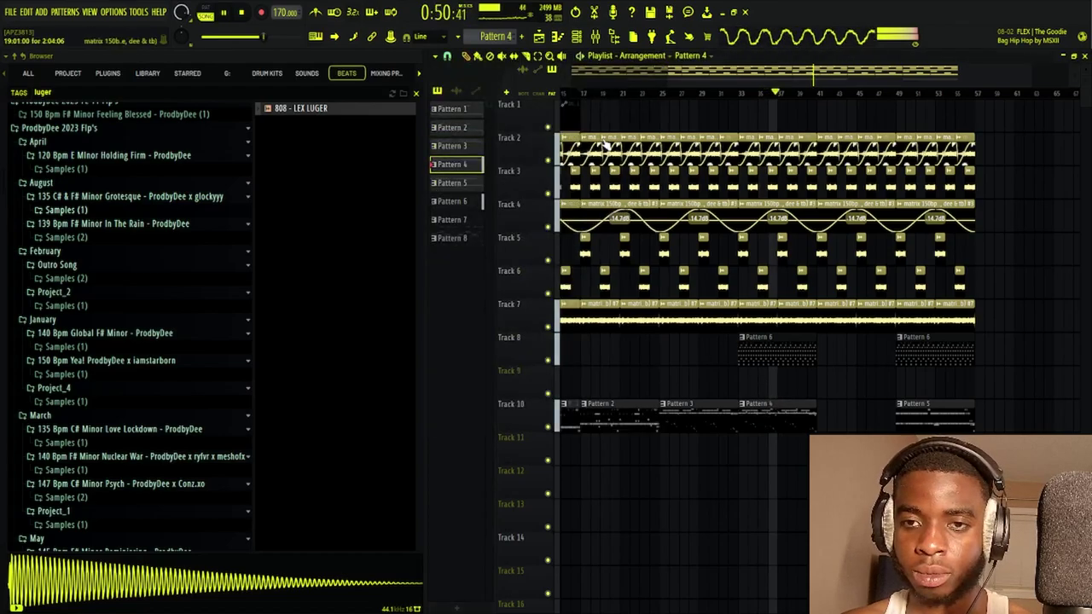
click(577, 37)
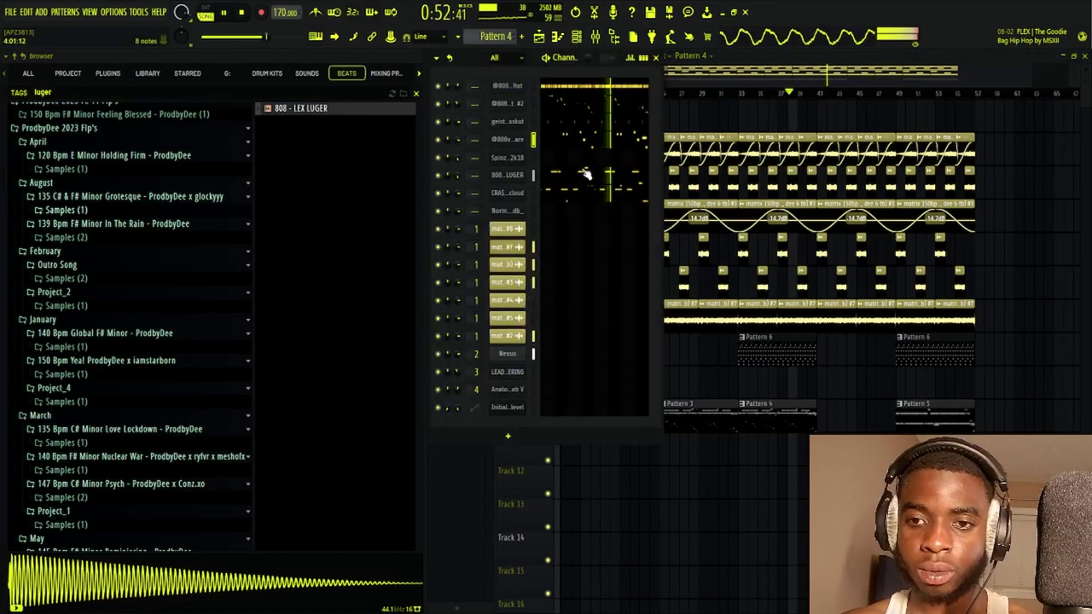
right_click(762, 470)
In Pattern 5's Spinz808 2k18 notes, try a G5 note at the start of bar 5 and shift the bar 6 G5 note later
scroll(841, 351, down, 3)
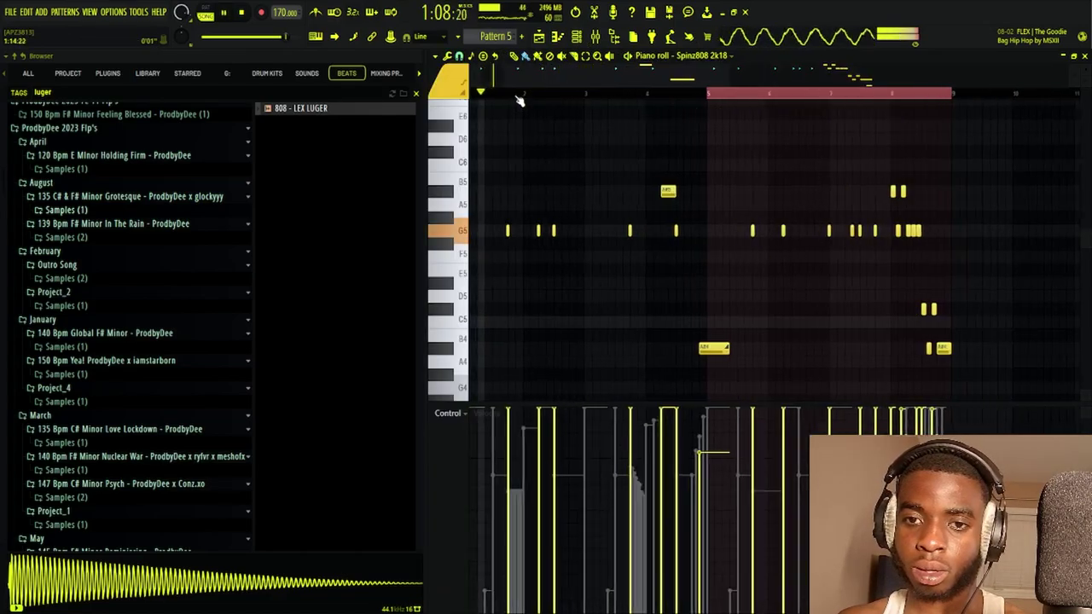
scroll(606, 251, up, 3)
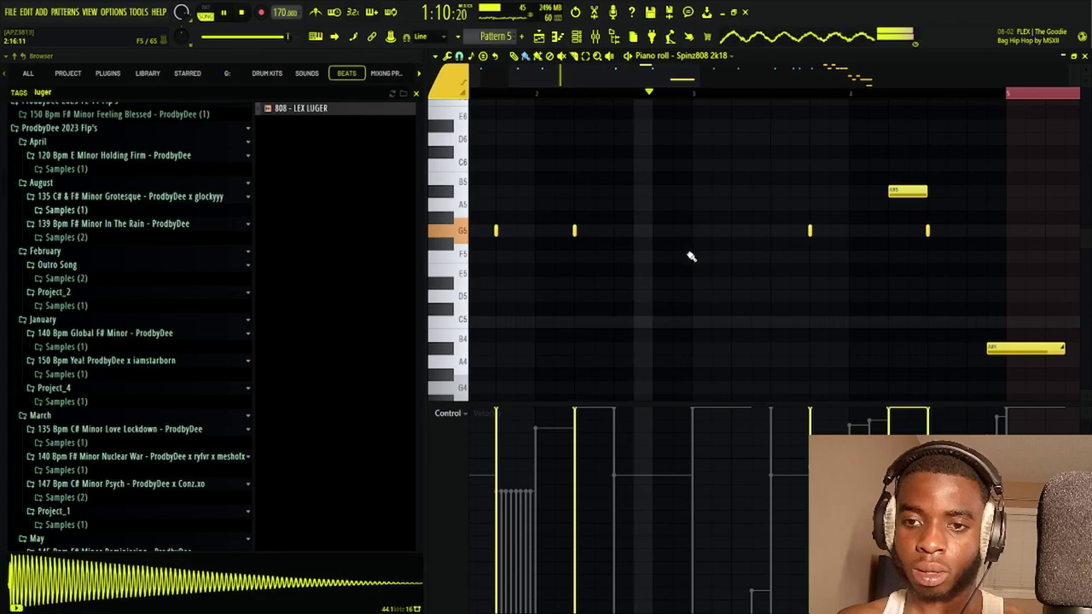
drag(862, 256, 447, 263)
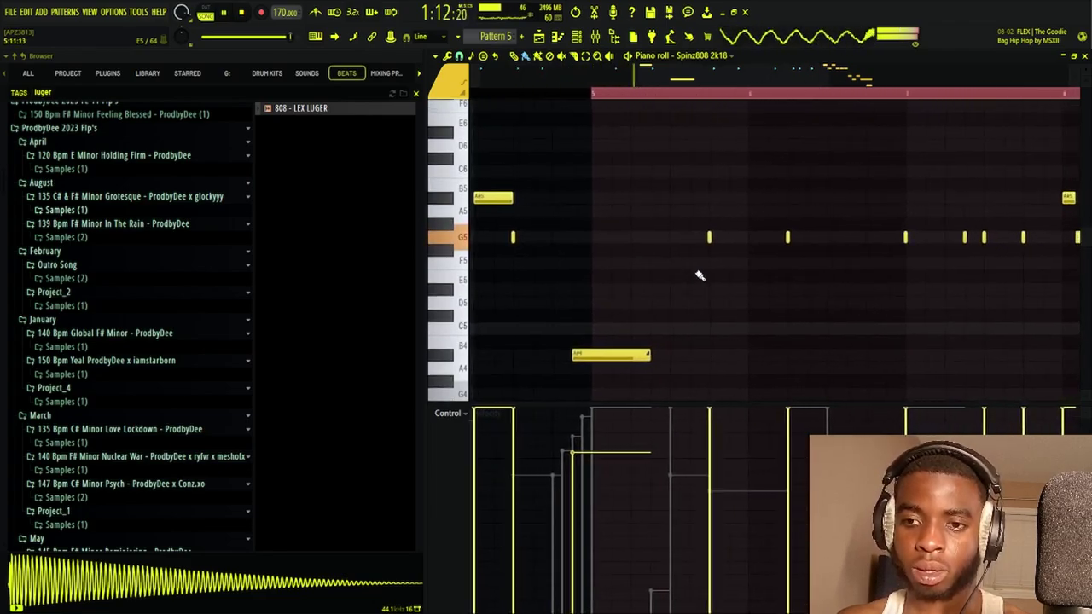
click(607, 239)
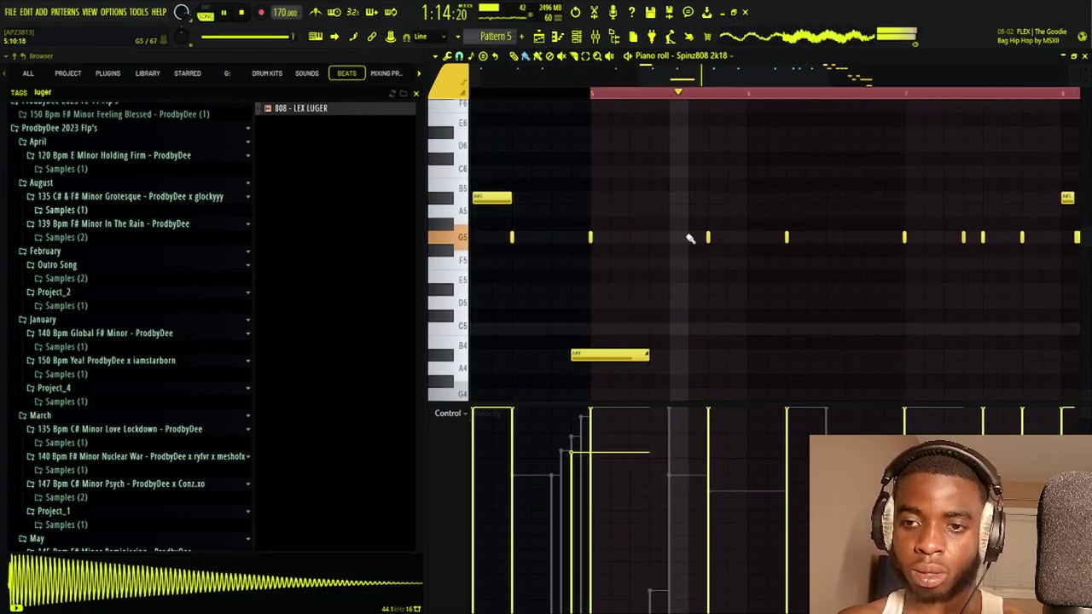
drag(786, 237, 825, 238)
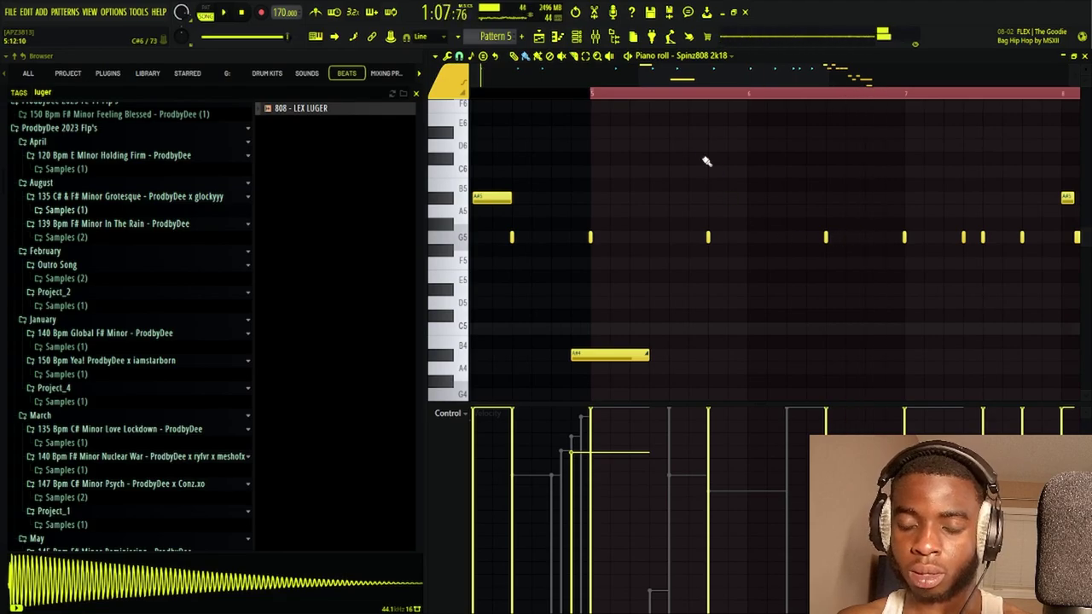
Delete the three G5 notes in bars 5 and 6 of Pattern 5, and duplicate the opening three G5 notes into bars 5 and 6
scroll(677, 92, down, 4)
drag(673, 92, 470, 93)
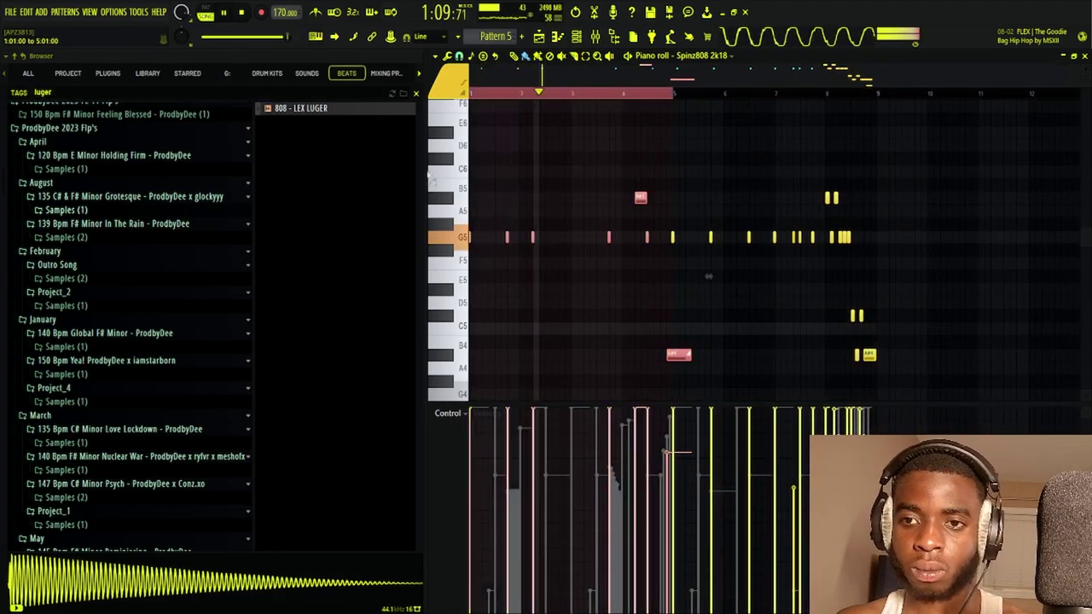
right_click(672, 237)
right_click(710, 238)
right_click(747, 238)
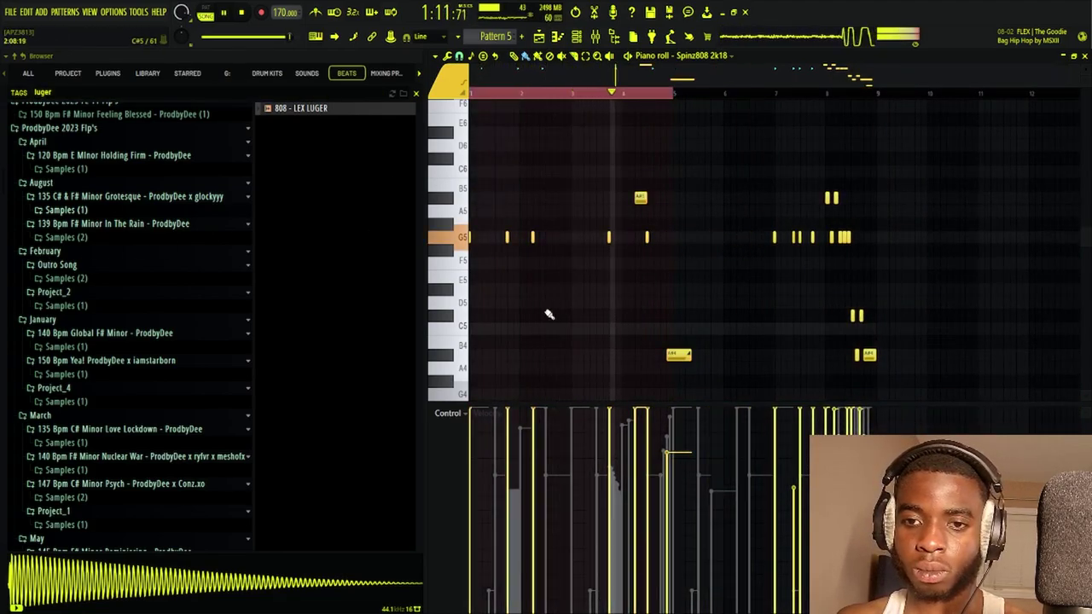
drag(542, 296, 330, 202)
key(ctrl+b)
key(ctrl+d)
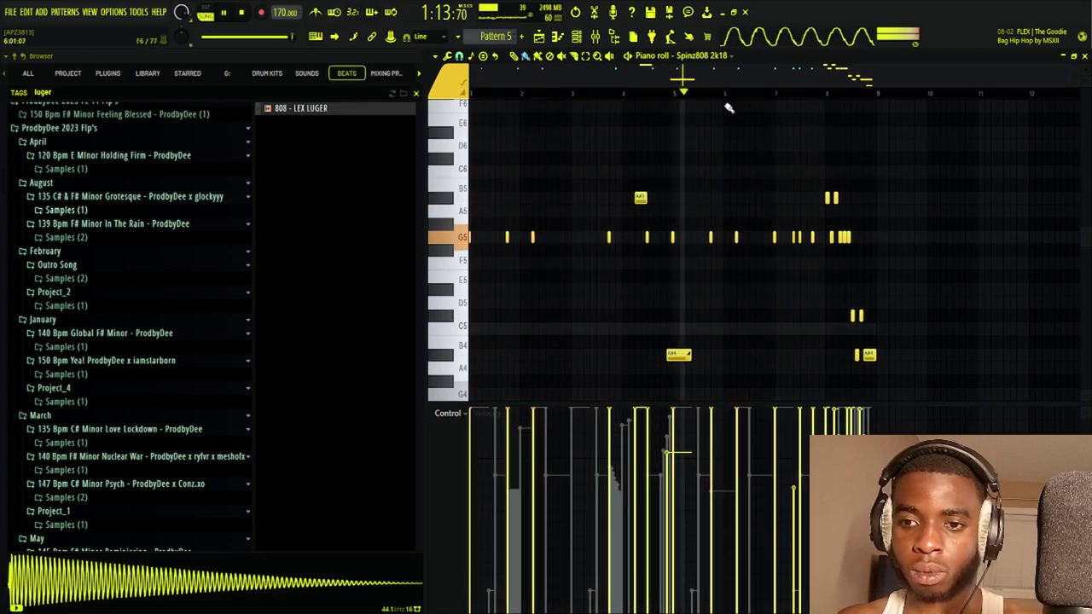
Play through Pattern 5's Spinz808 2k18 sequence and delete the G5 note at the start of bar 7
scroll(725, 103, up, 4)
drag(926, 280, 797, 273)
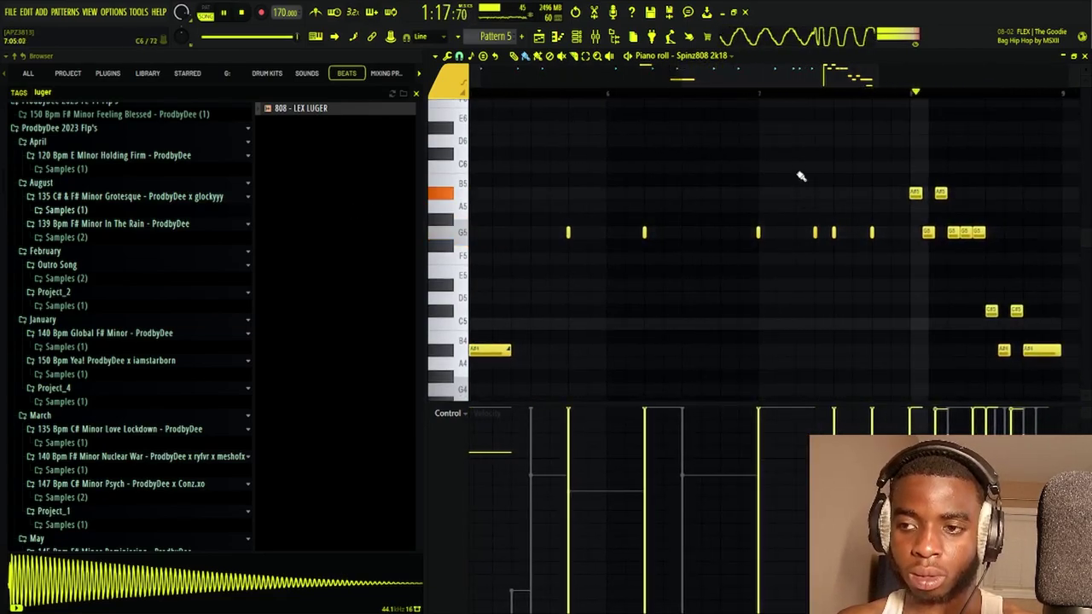
scroll(785, 102, down, 5)
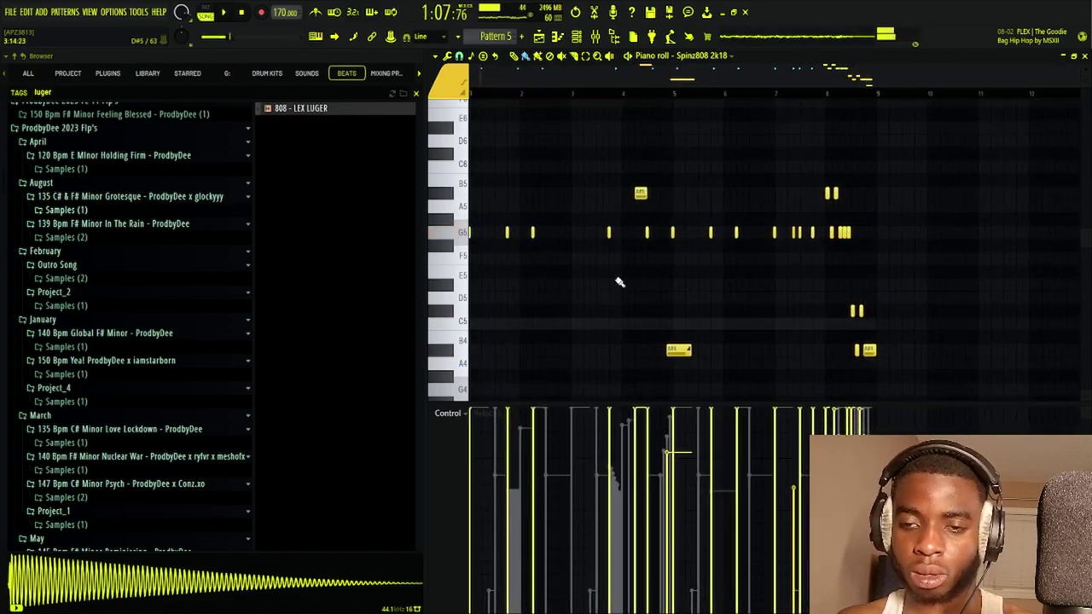
drag(619, 282, 940, 276)
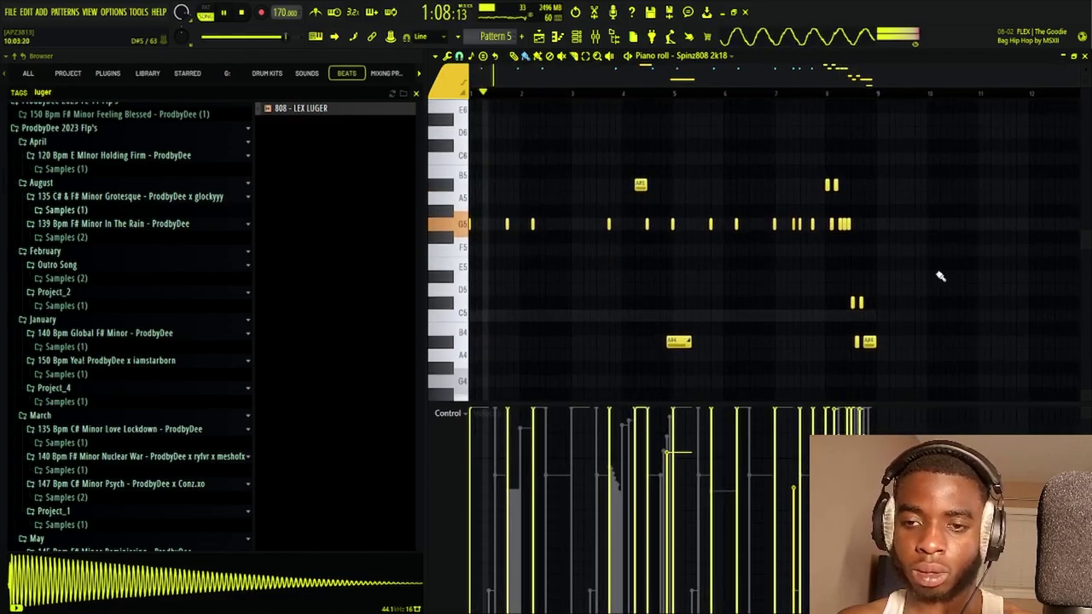
right_click(772, 223)
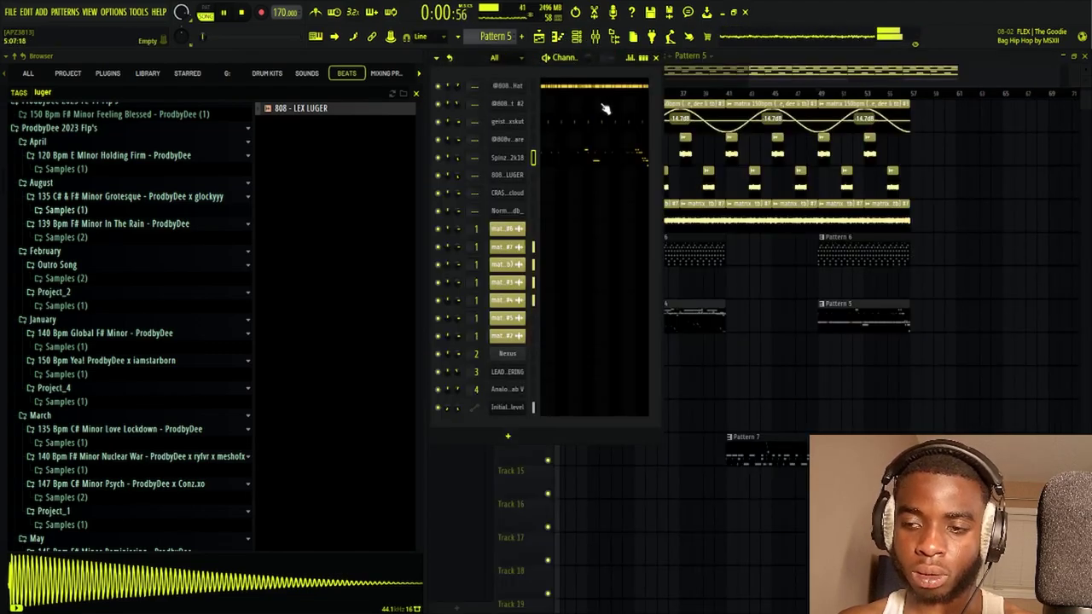
Play the arrangement from around bar 9, and place a copy of Pattern 5 before the existing one on Track 10, keeping only its last bar
drag(779, 379, 1058, 389)
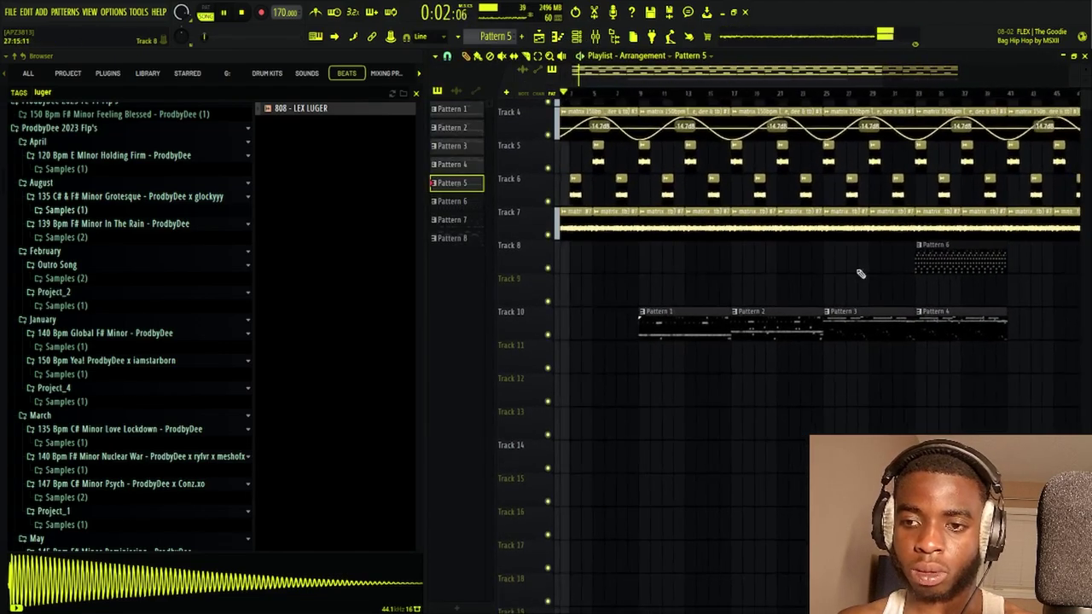
click(655, 95)
scroll(655, 99, down, 2)
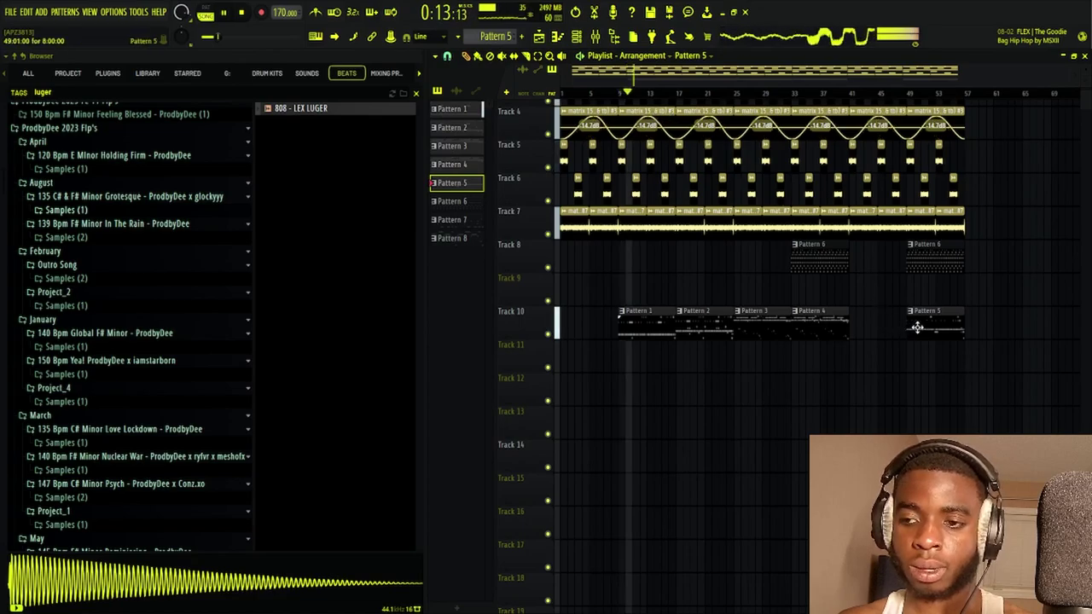
click(855, 330)
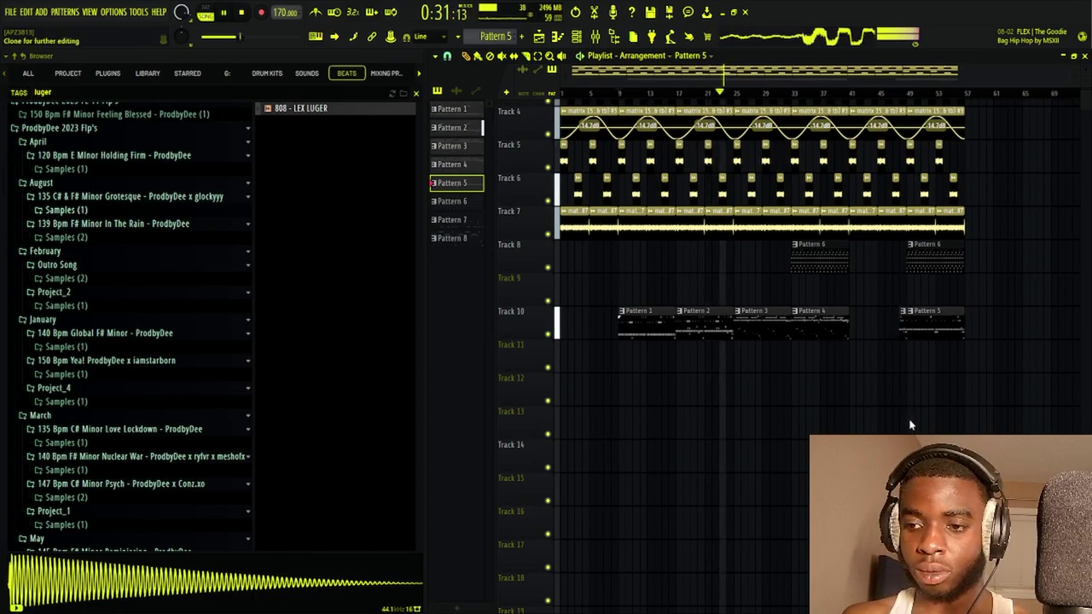
Cut the notes from the first three channels of the one-bar Pattern 6, and open its Go-To Snare notes
double_click(606, 166)
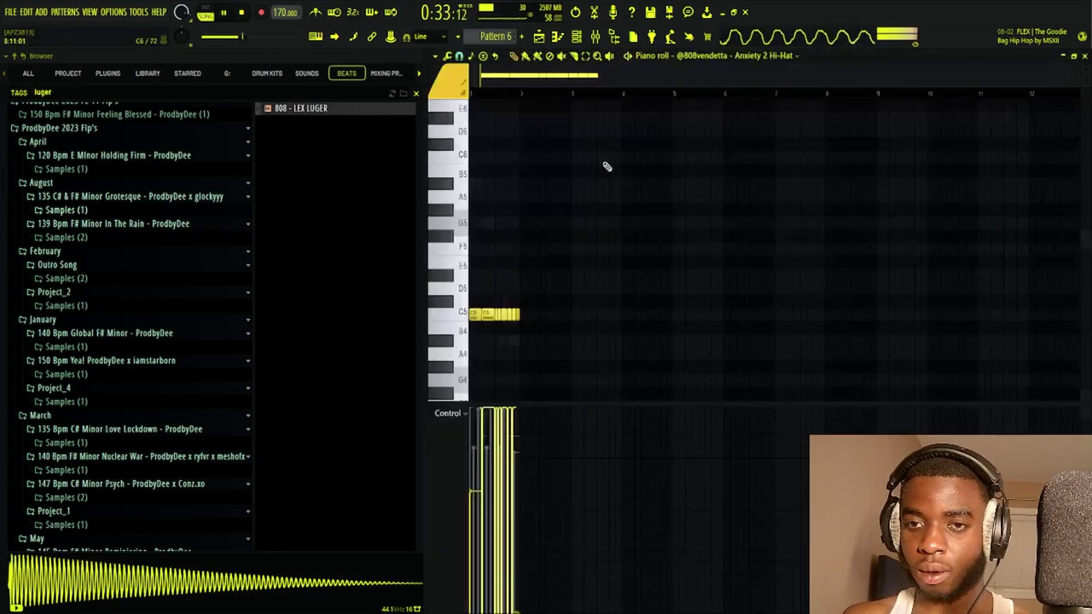
click(577, 37)
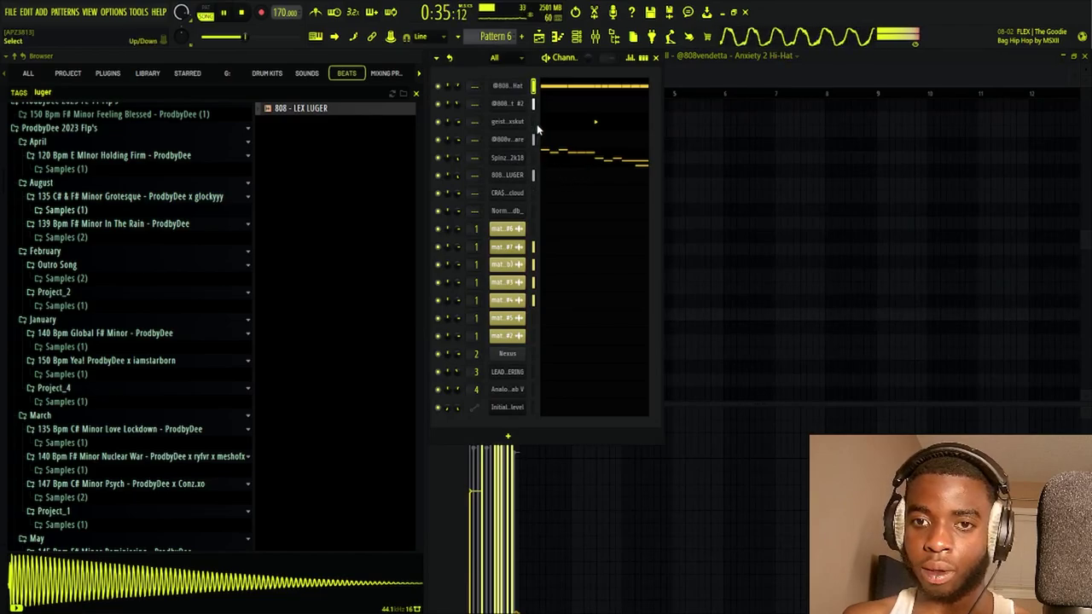
drag(535, 124, 535, 86)
key(ctrl+x)
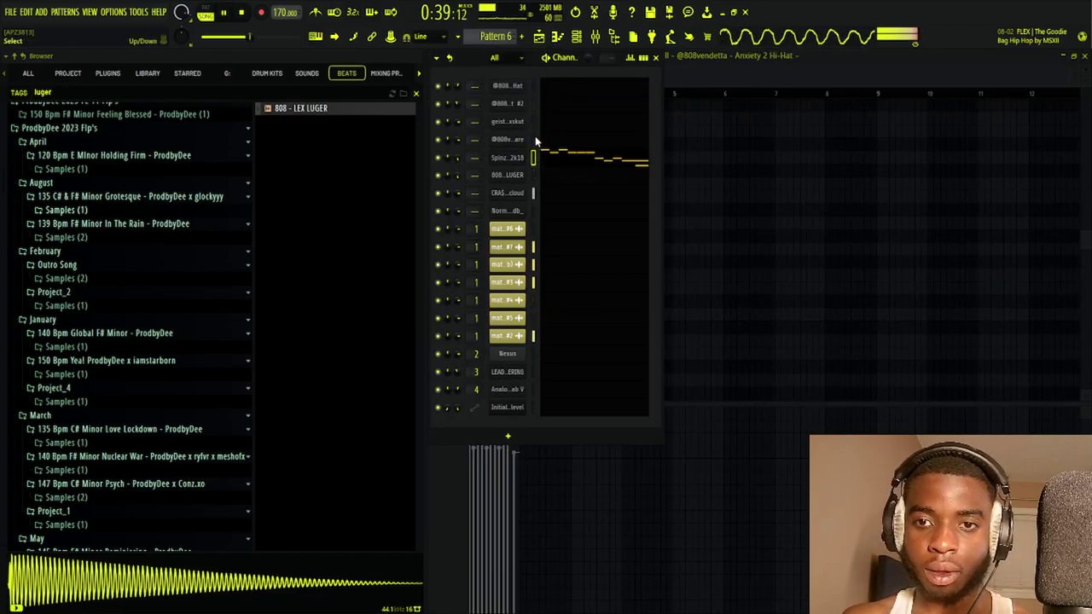
click(560, 143)
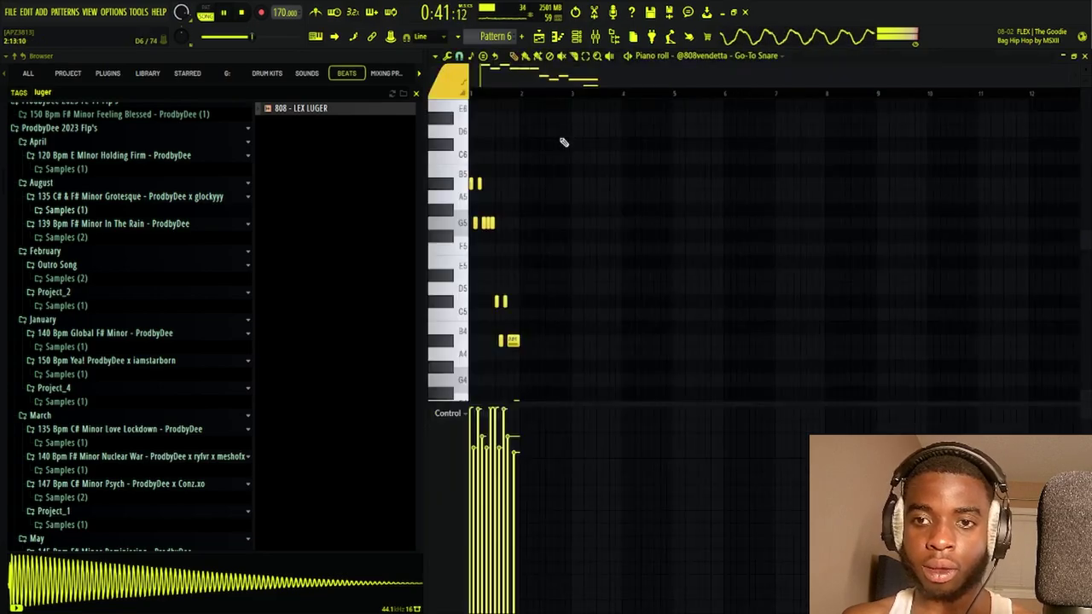
Try the one-bar Go-To Snare roll of Pattern 6 transposed down and back up by semitones
scroll(564, 102, up, 3)
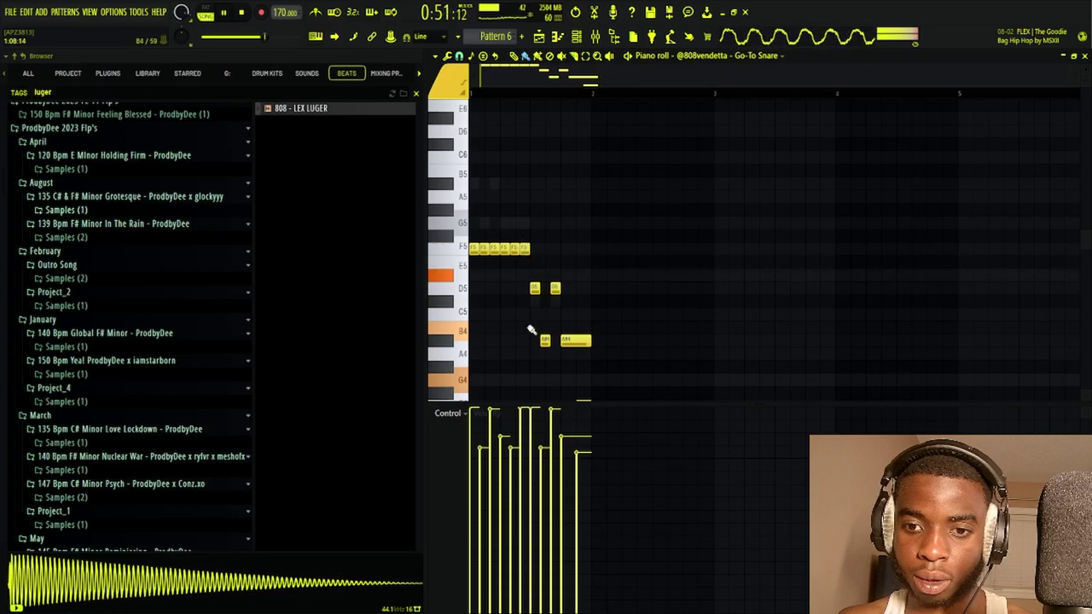
key(shift+Down)
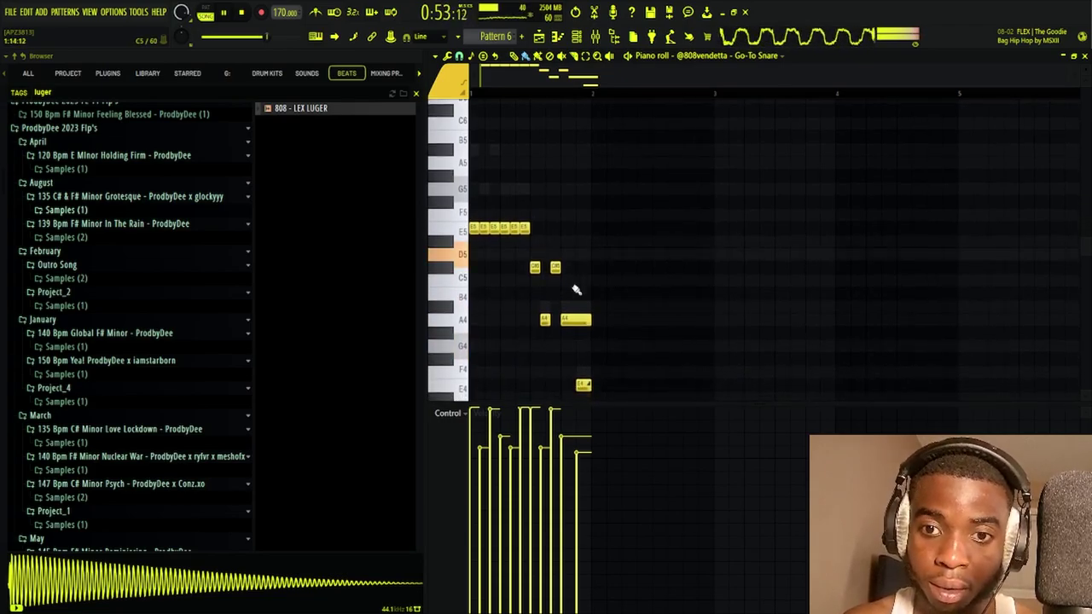
key(shift+Up)
key(shift+Down)
key(shift+Down)
key(shift+Down)
key(shift+Up)
key(shift+Up)
key(shift+Up)
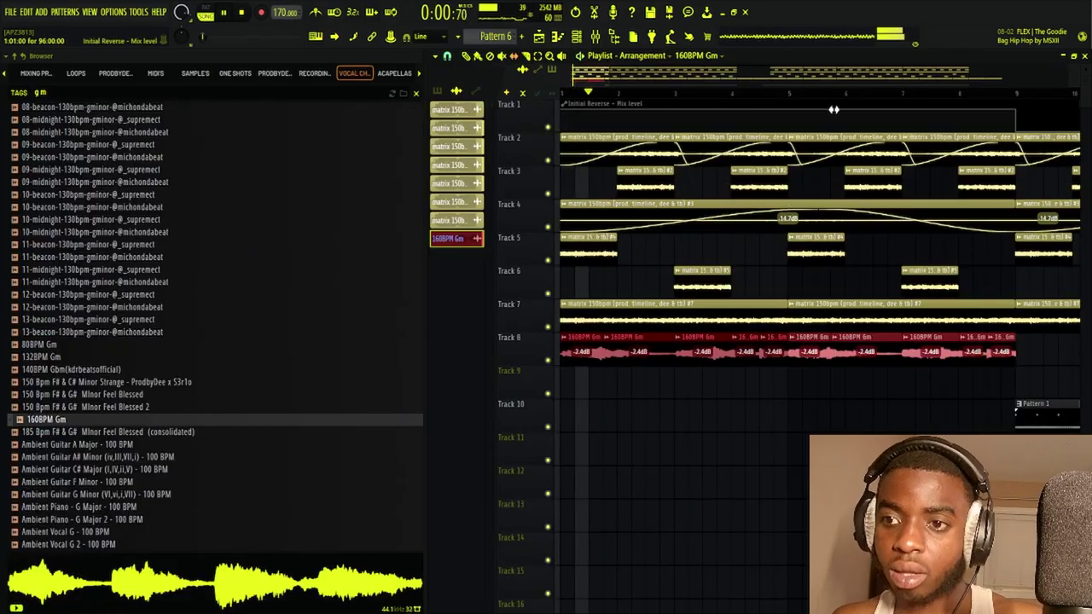
Slip the 160BPM Gm vocal clip at bar 5 on Track 8 so its audio begins at the clip's start, and play it back
drag(763, 357, 978, 346)
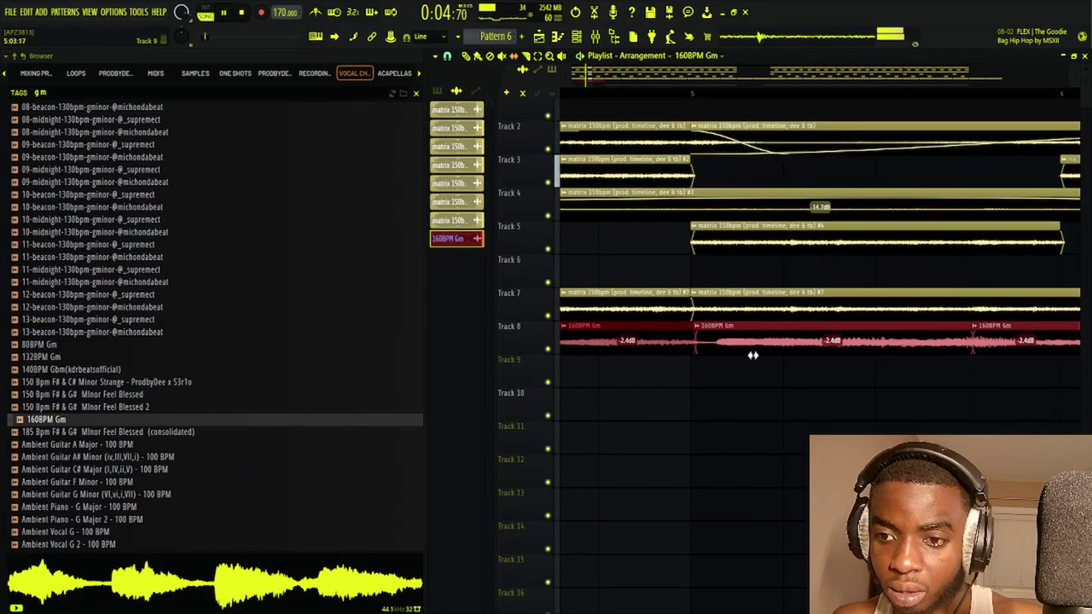
scroll(753, 99, down, 1)
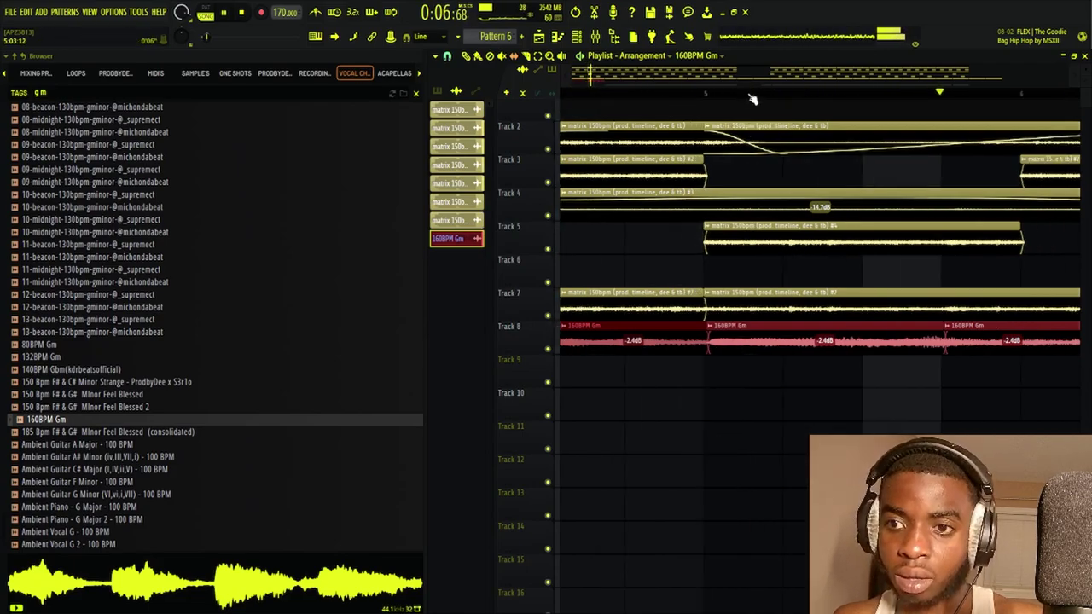
scroll(752, 99, down, 2)
key(space)
key(space)
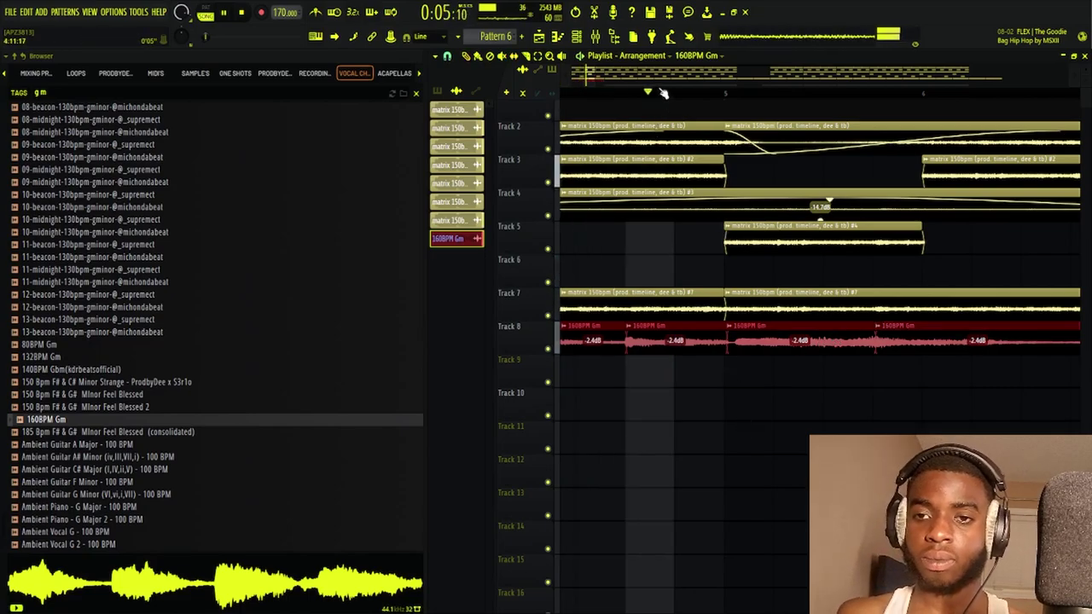
Duplicate the 160BPM Gm vocal chops on Track 8 from bars 1-8 into bars 9-16, and delete the originals
scroll(659, 180, down, 3)
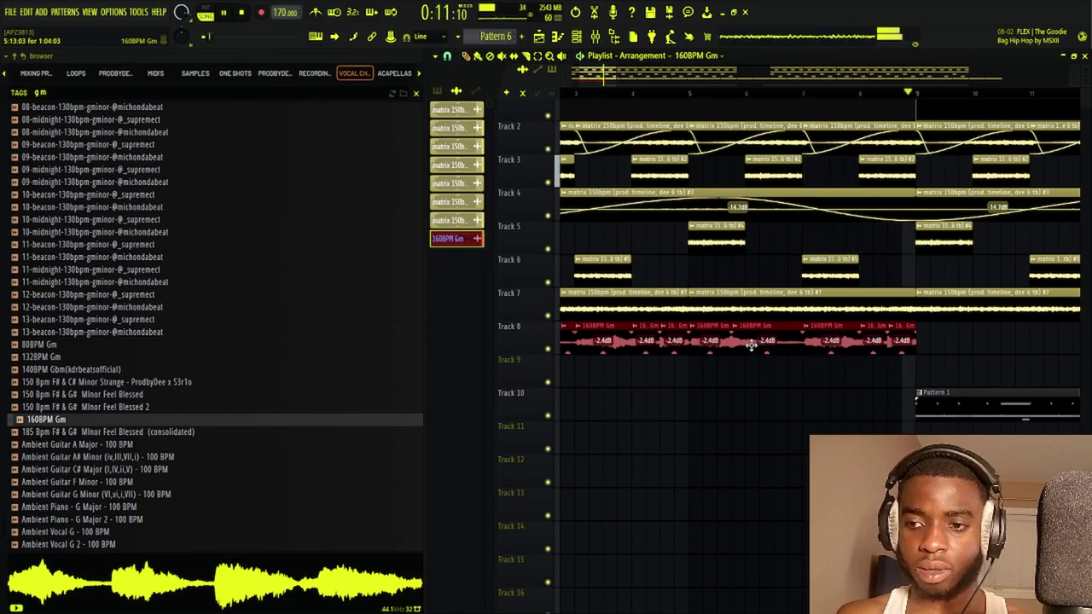
scroll(751, 95, down, 3)
drag(811, 336, 805, 354)
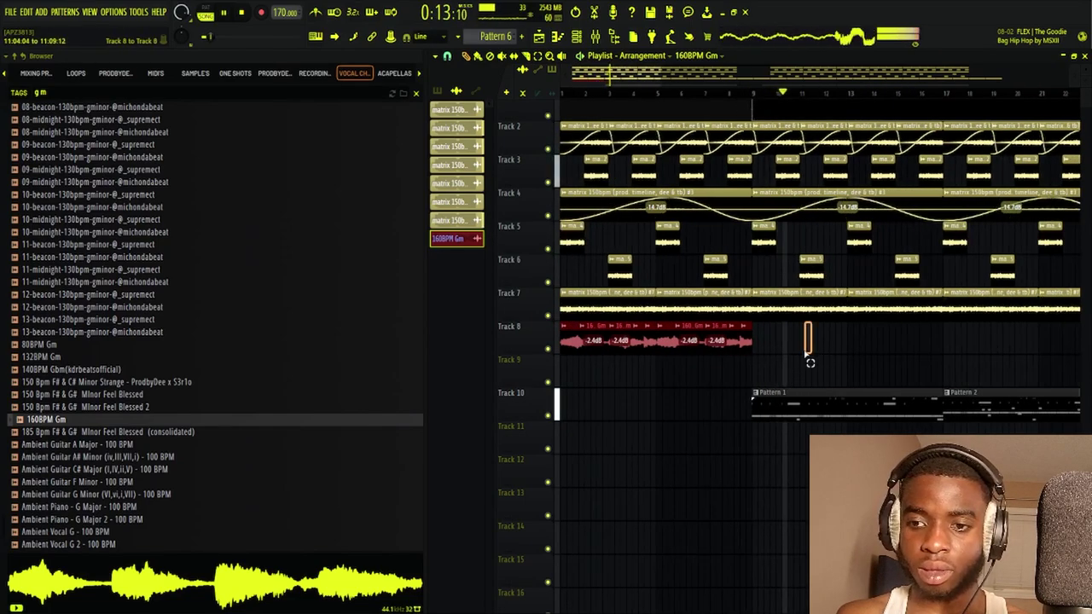
key(ctrl+b)
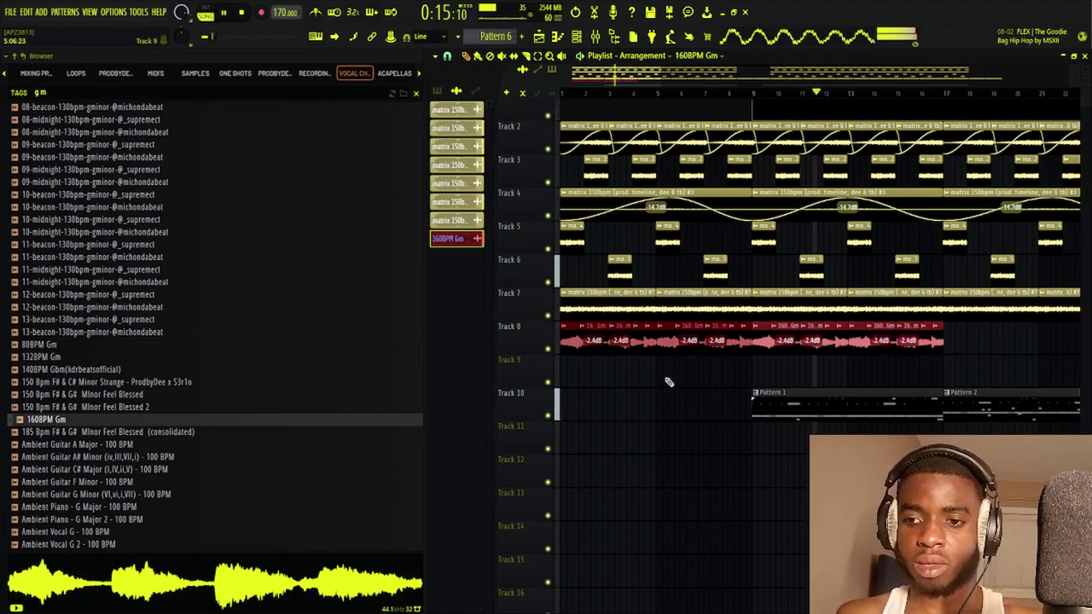
right_click(742, 345)
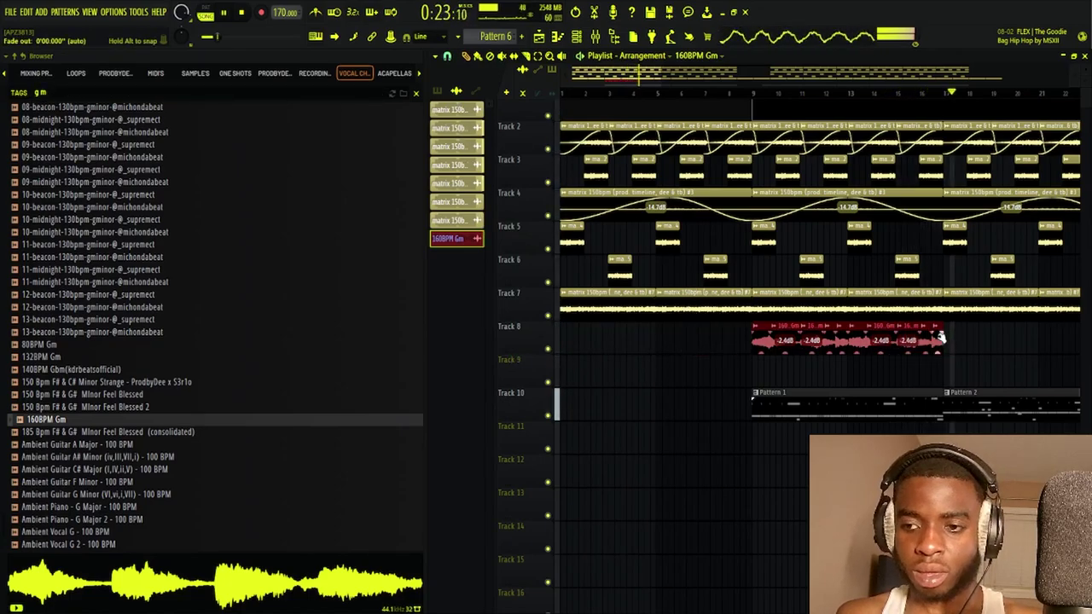
Duplicate the 160BPM Gm vocal chops from bars 9-16 into bars 17-24 on Track 8, and delete the bars 9-16 clips
key(space)
key(space)
drag(977, 348, 714, 346)
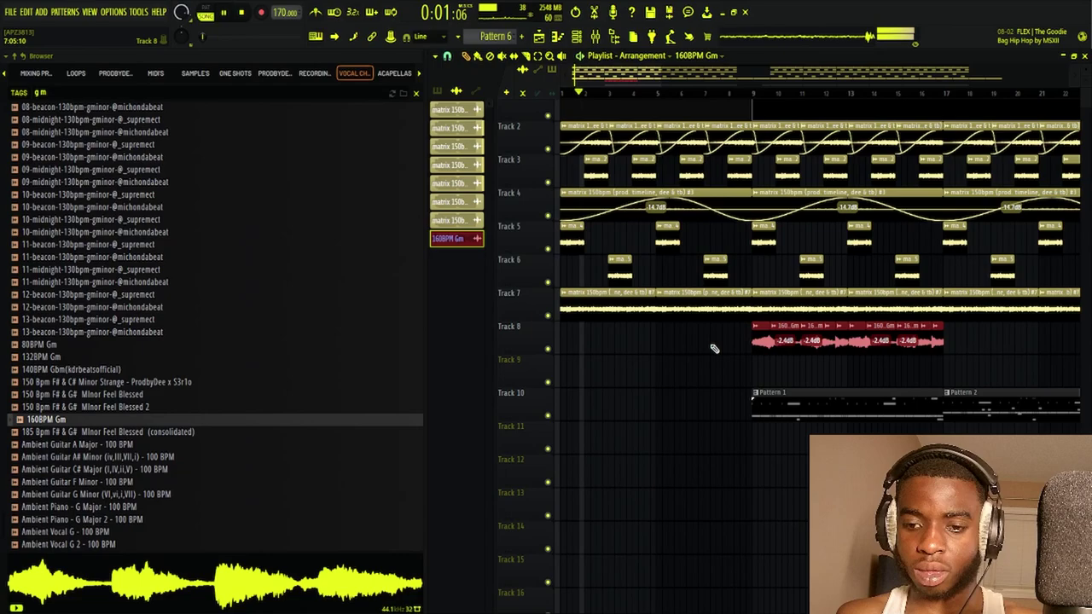
key(ctrl+b)
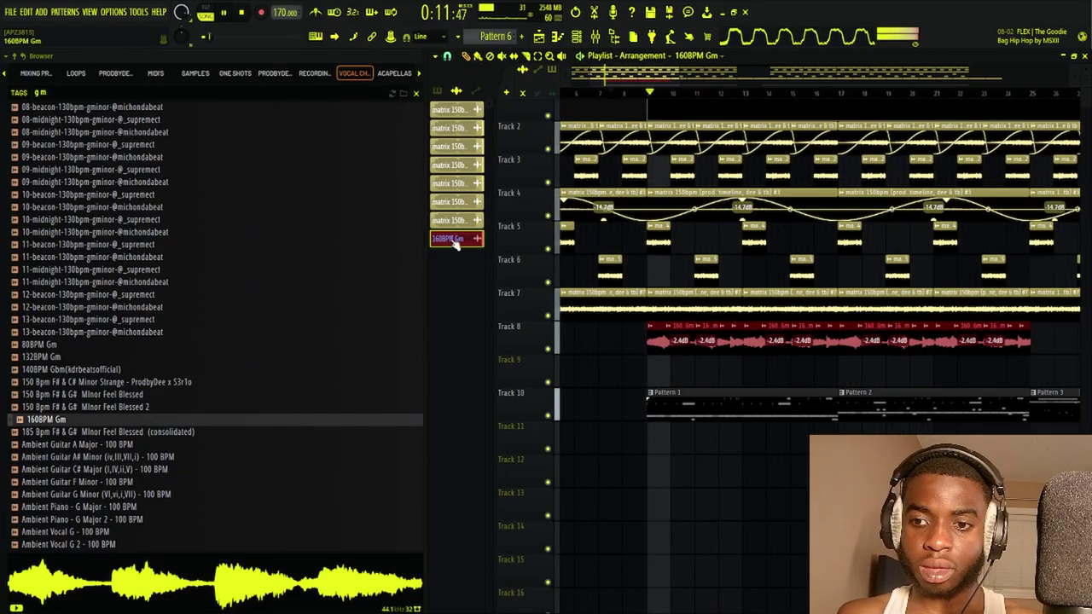
right_click(670, 342)
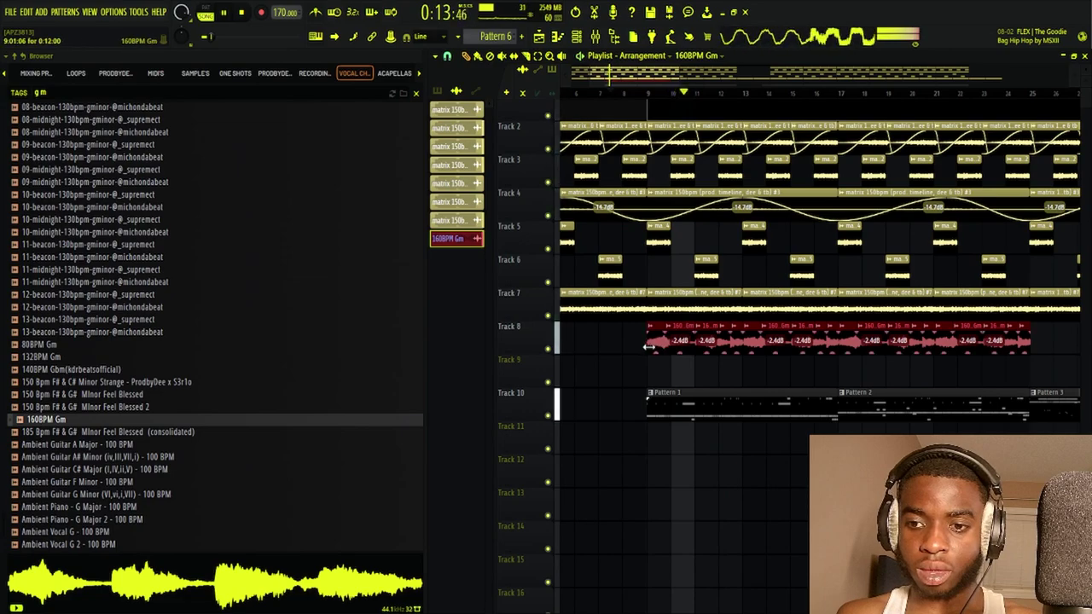
drag(630, 341, 801, 352)
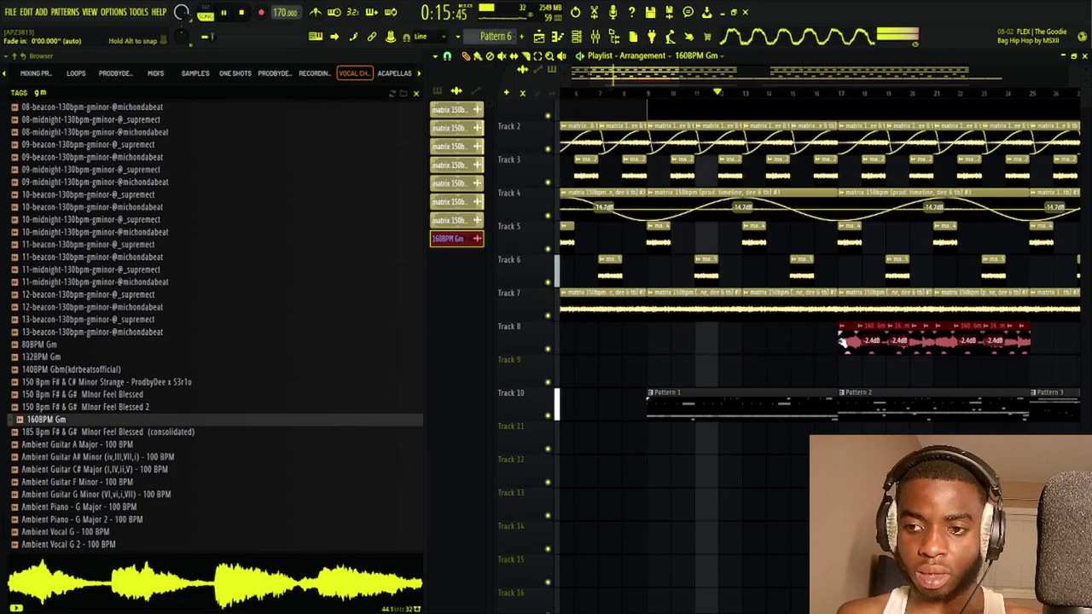
Examine the detected pitch regions of the 160BPM Gm vocal sample in Edison, and return to the arrangement
double_click(844, 341)
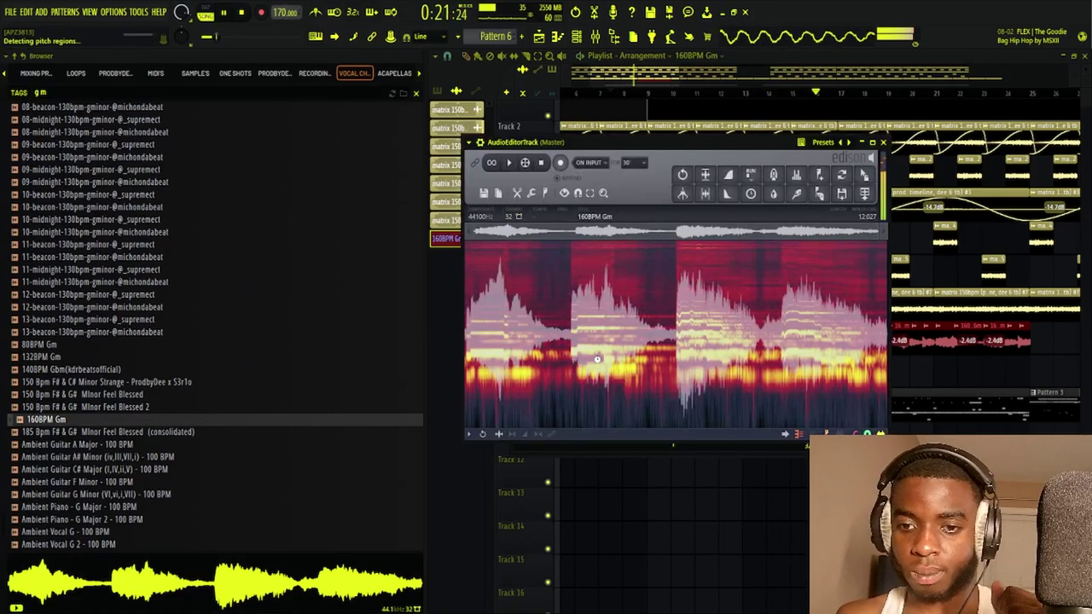
scroll(522, 252, up, 6)
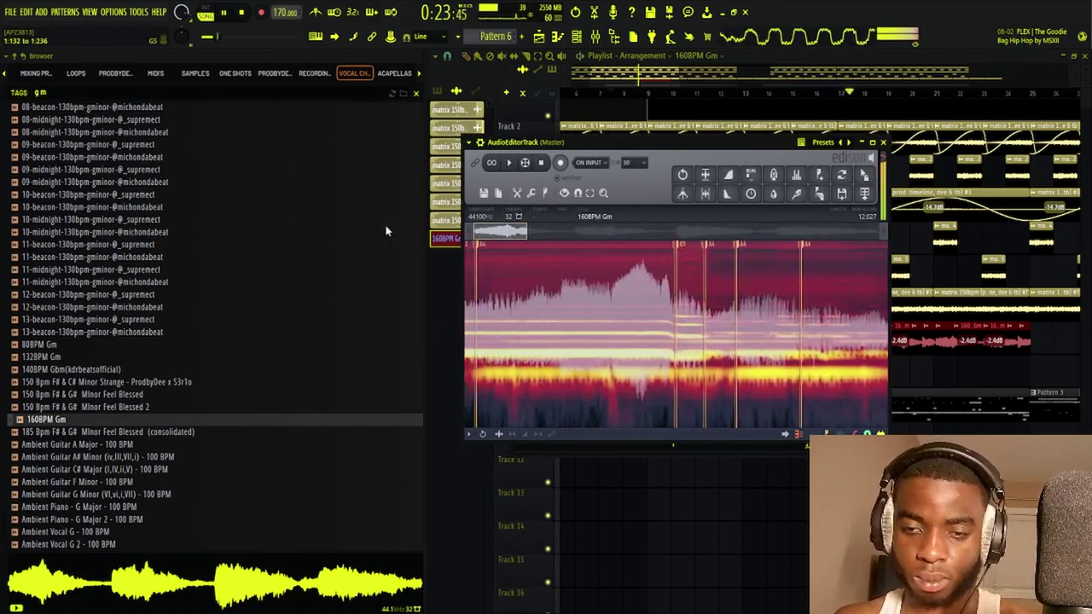
drag(385, 231, 377, 230)
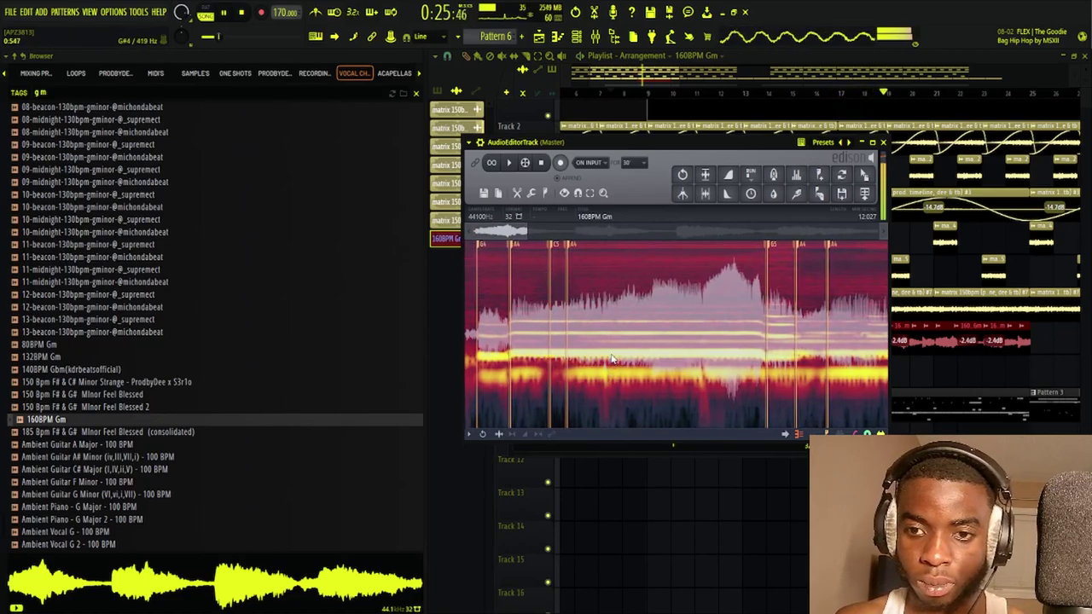
drag(748, 531, 682, 533)
drag(868, 417, 733, 370)
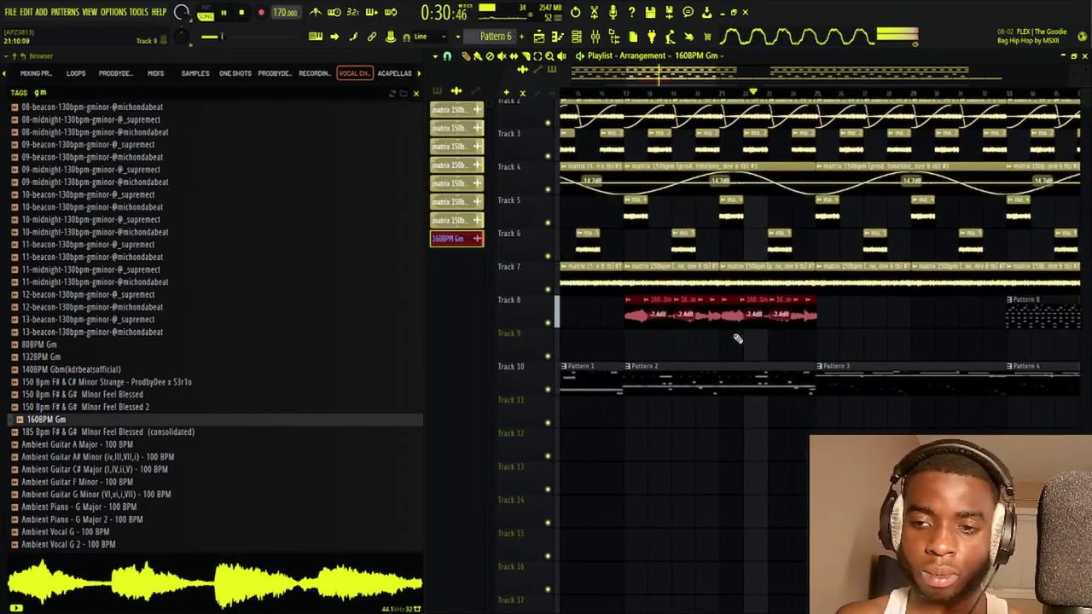
Lower the 160BPM Gm clip's channel volume to 57%, and duplicate its bars 17-24 chops into bars 25-32 on Track 8
double_click(639, 313)
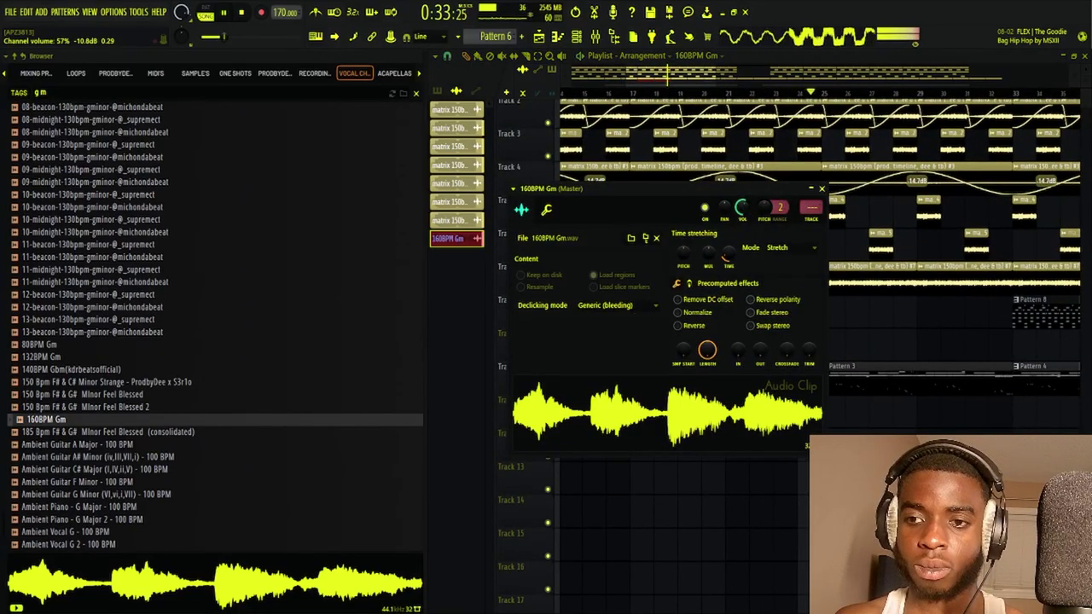
key(Escape)
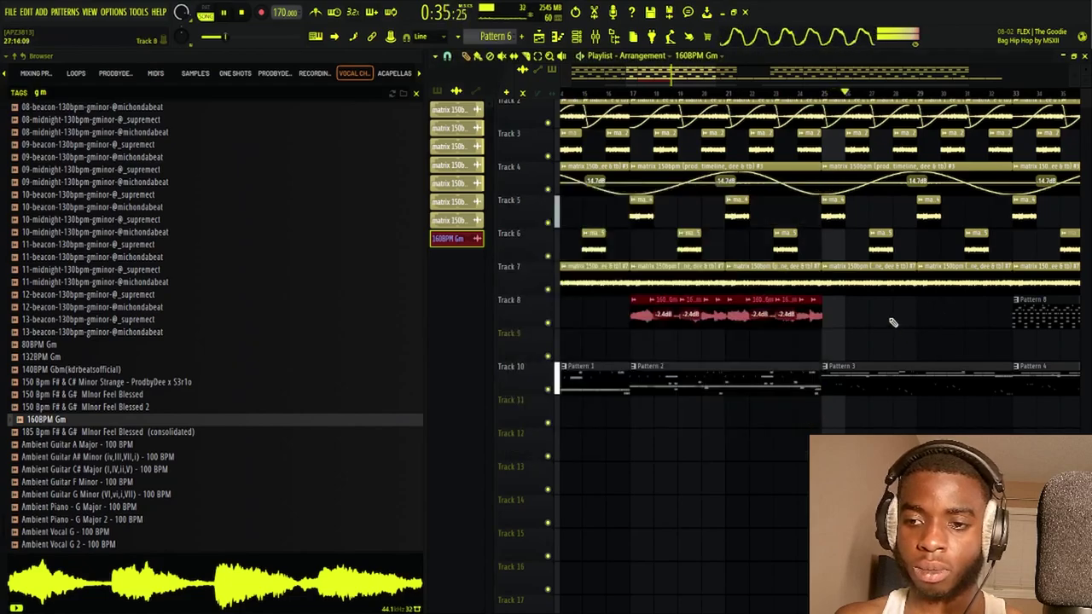
drag(892, 323, 630, 319)
key(ctrl+b)
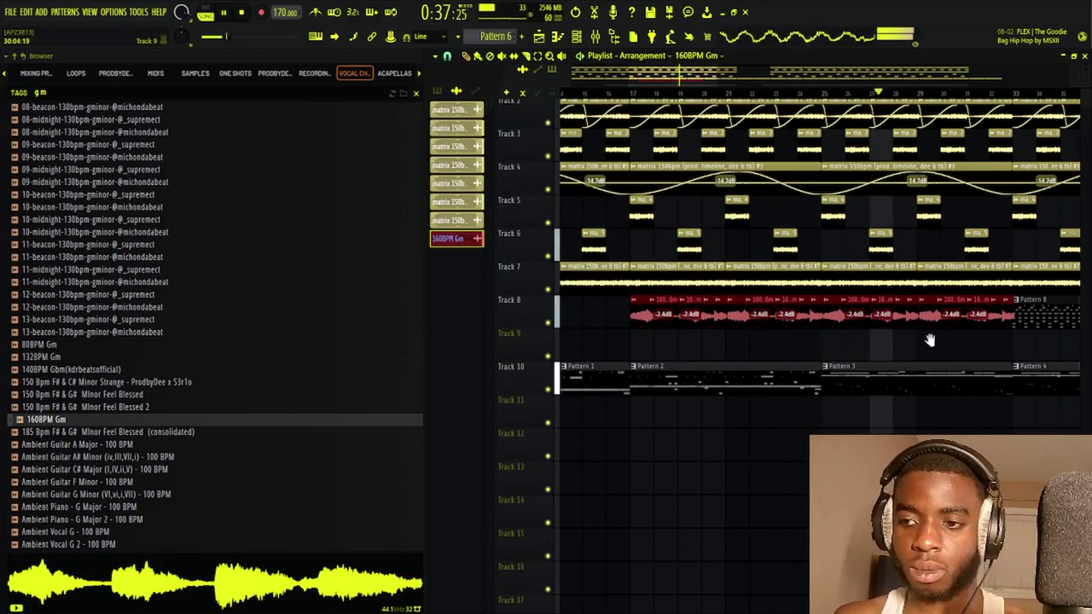
Delete the 160BPM Gm vocal chops from bars 17-32 on Track 8
drag(930, 340, 401, 328)
scroll(668, 84, down, 3)
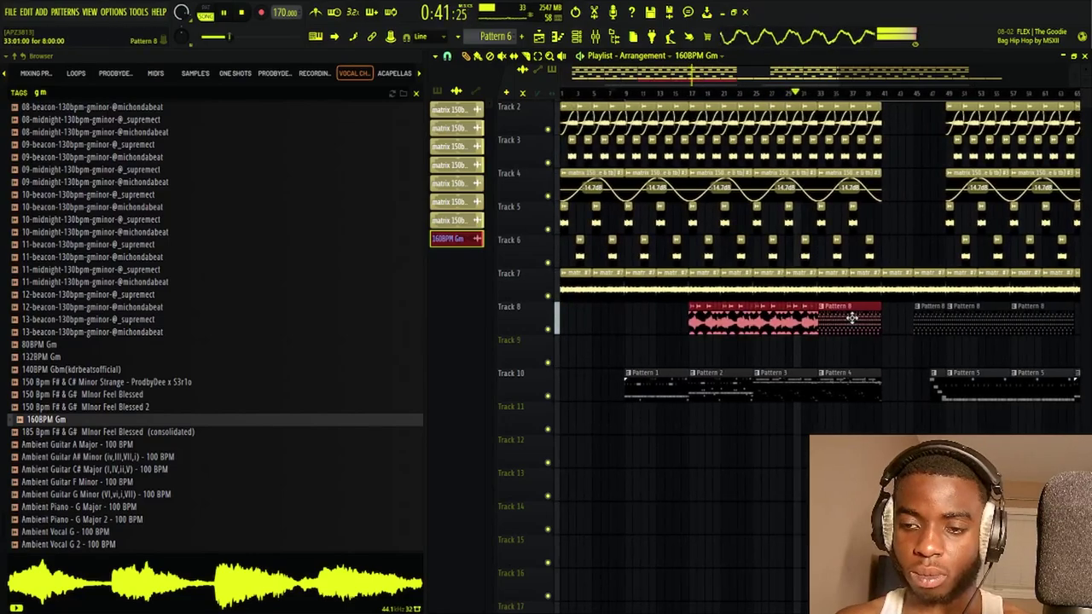
key(ctrl+v)
key(Delete)
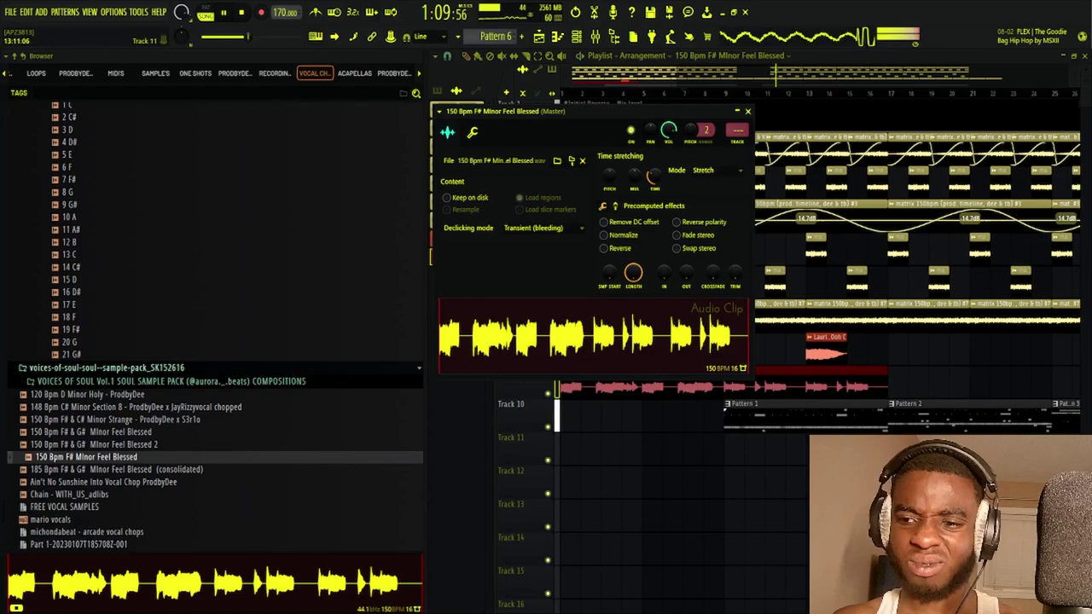
Close the 150 Bpm F# Minor Feel Blessed sample settings, and play the transition between bars 41 and 49
click(748, 111)
drag(810, 366, 256, 458)
click(822, 100)
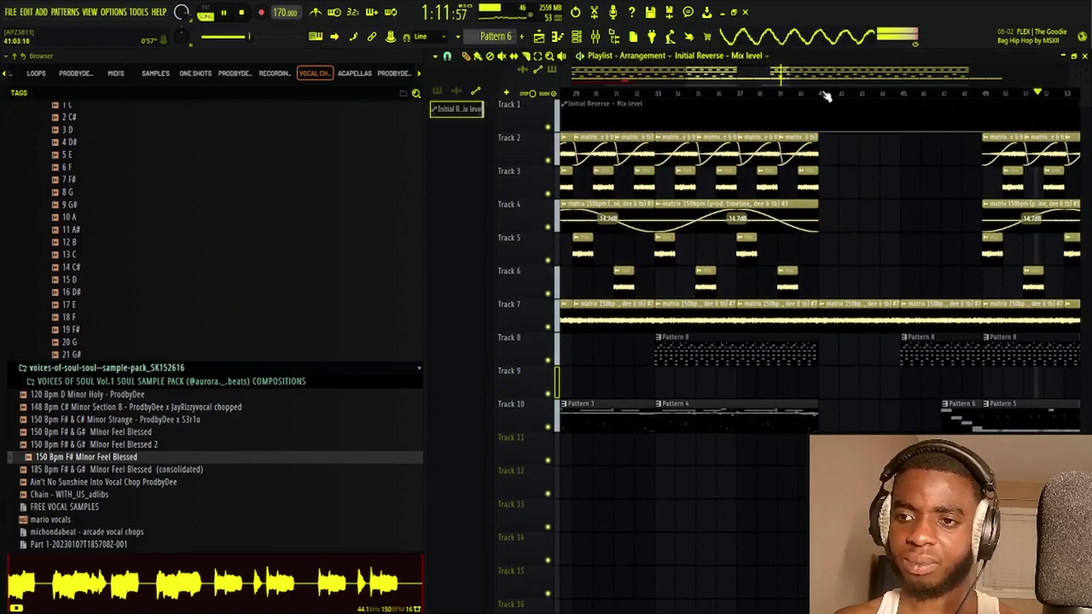
click(825, 93)
click(934, 92)
scroll(937, 97, up, 3)
scroll(936, 97, up, 1)
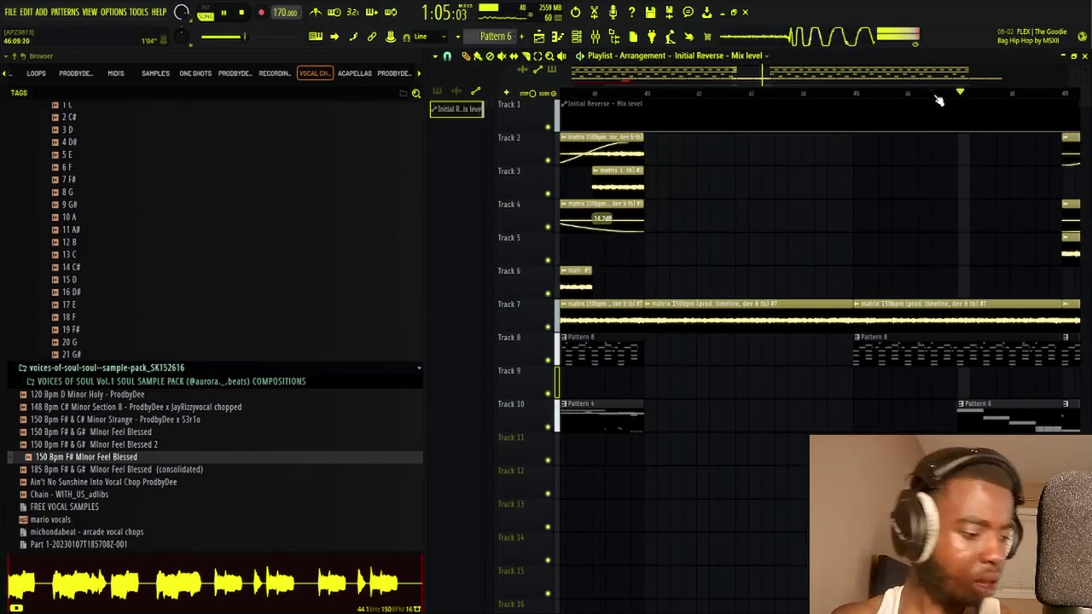
drag(833, 246, 674, 239)
key(space)
key(space)
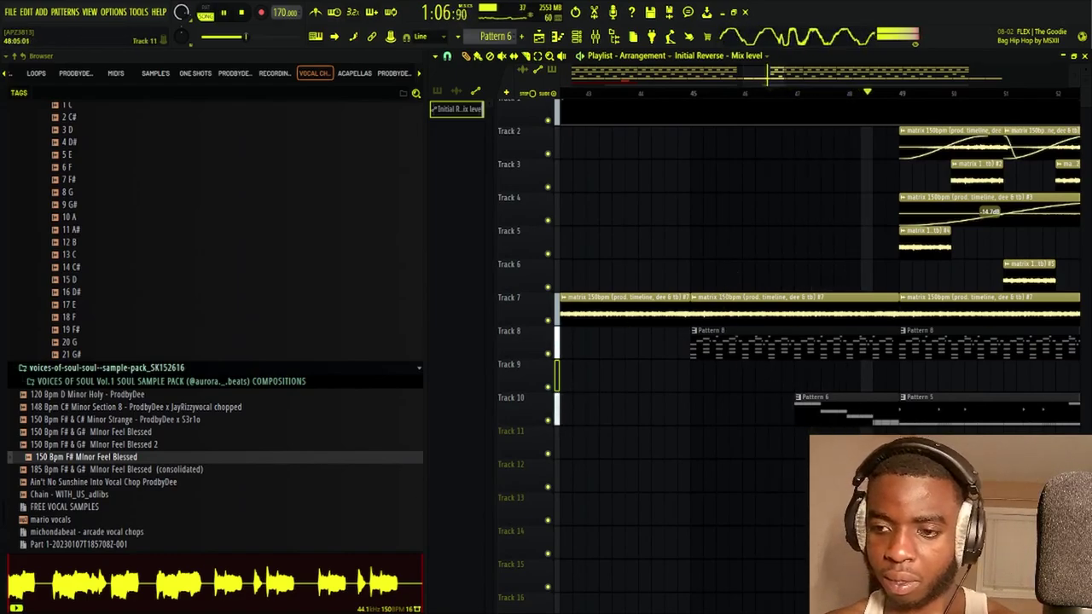
Open the Go-To Snare notes of Pattern 6 in the piano roll, and play the descending roll back
double_click(852, 414)
key(space)
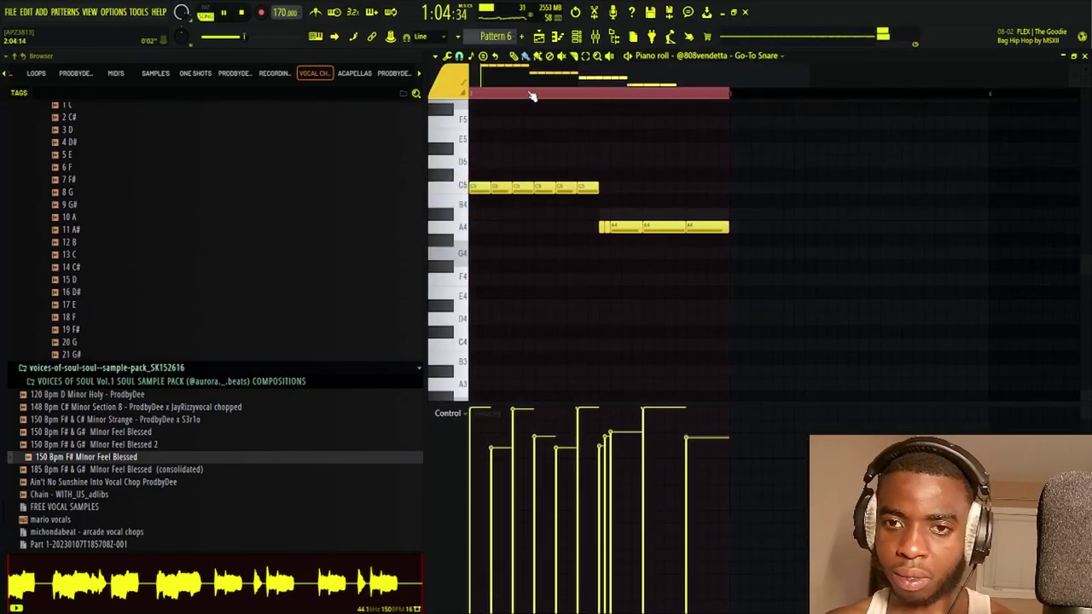
scroll(531, 95, down, 3)
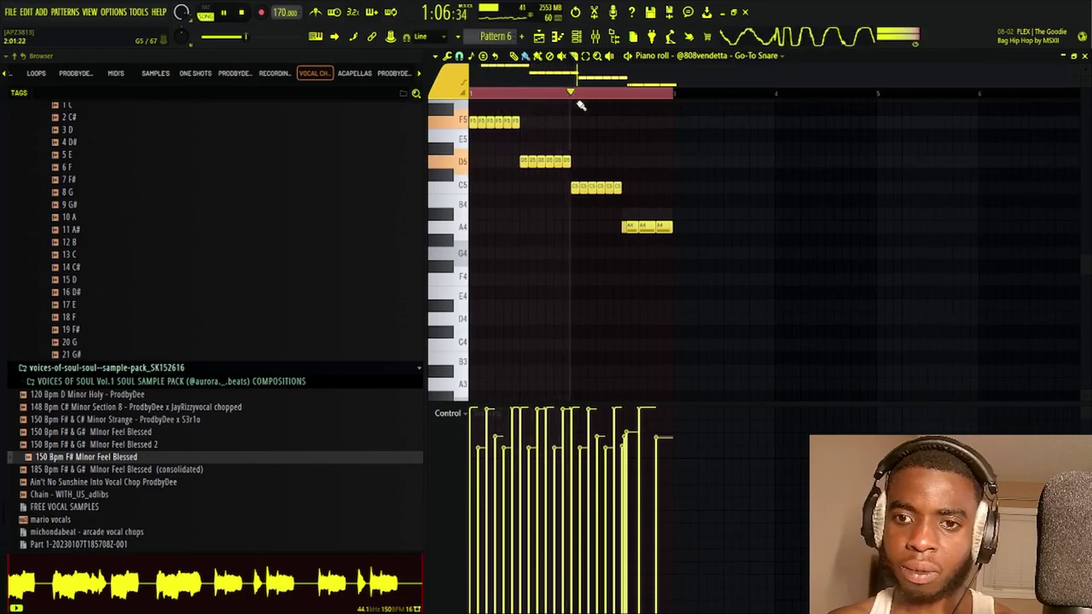
scroll(579, 99, up, 4)
scroll(577, 134, down, 2)
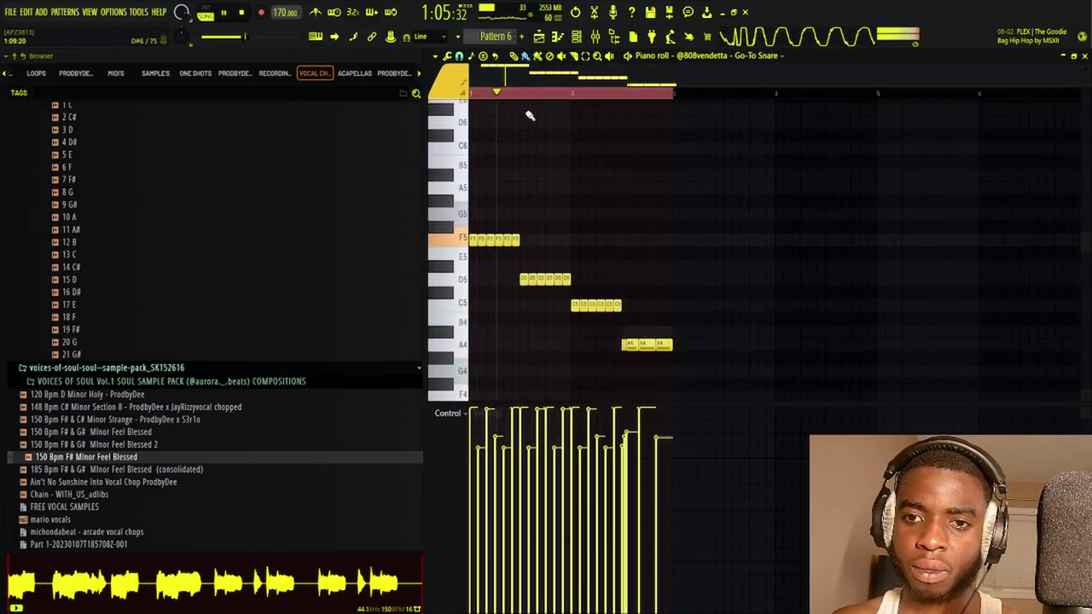
scroll(540, 98, up, 4)
key(space)
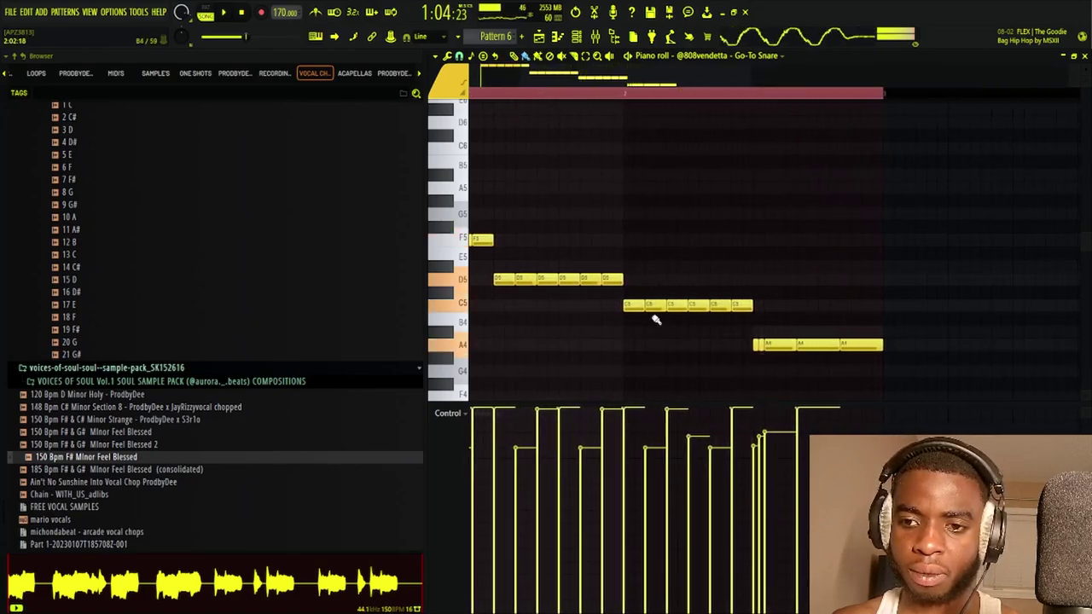
key(space)
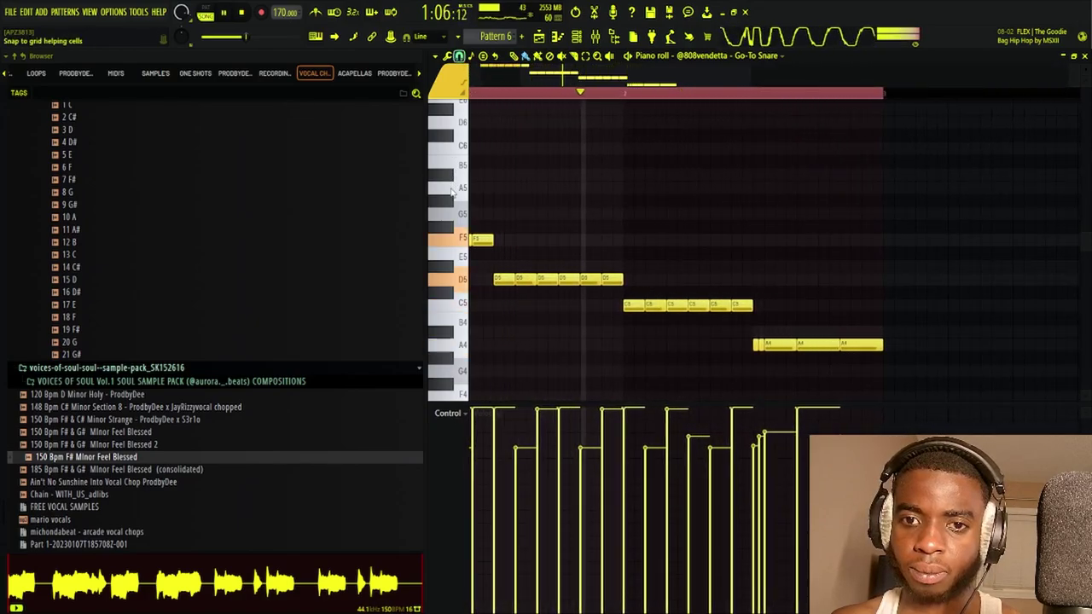
key(space)
key(space)
Thin the six C5 Go-To Snare notes at the start of Pattern 6's second bar to three, one on every second step
drag(656, 309, 749, 310)
key(space)
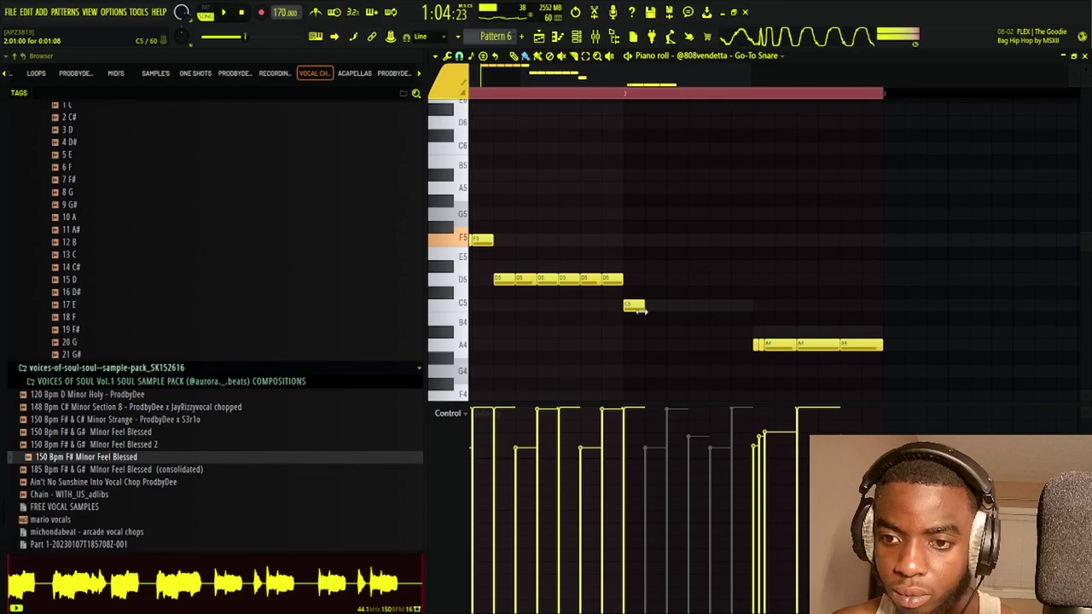
click(674, 305)
click(717, 305)
key(space)
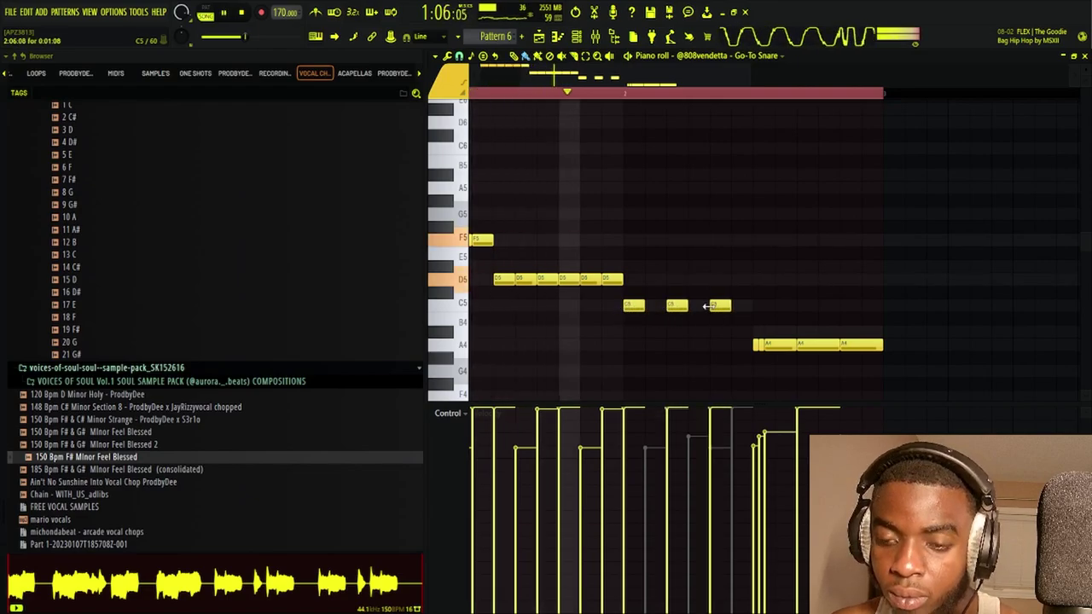
key(space)
Thin Pattern 6's six C5 Spinz808 2k18 notes to three on every second step, and lengthen them to run end to end
click(580, 40)
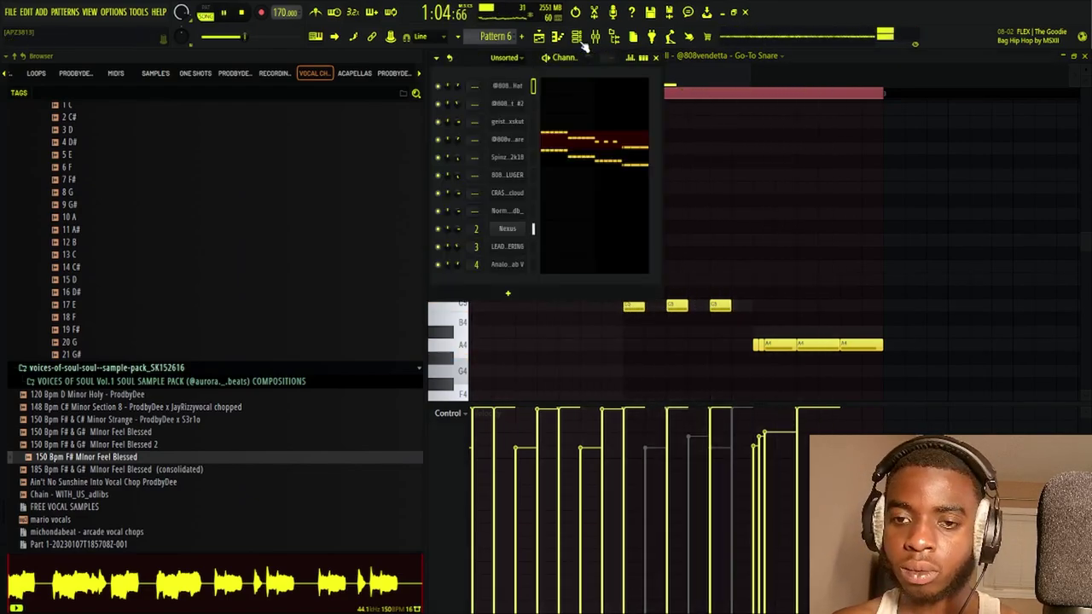
click(580, 162)
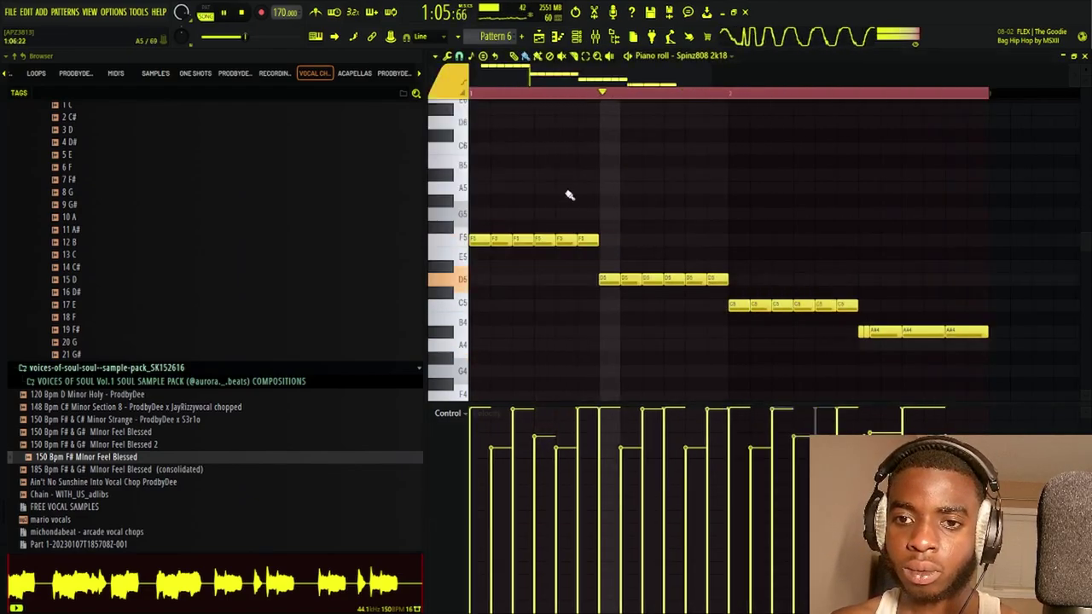
right_click(765, 307)
right_click(803, 307)
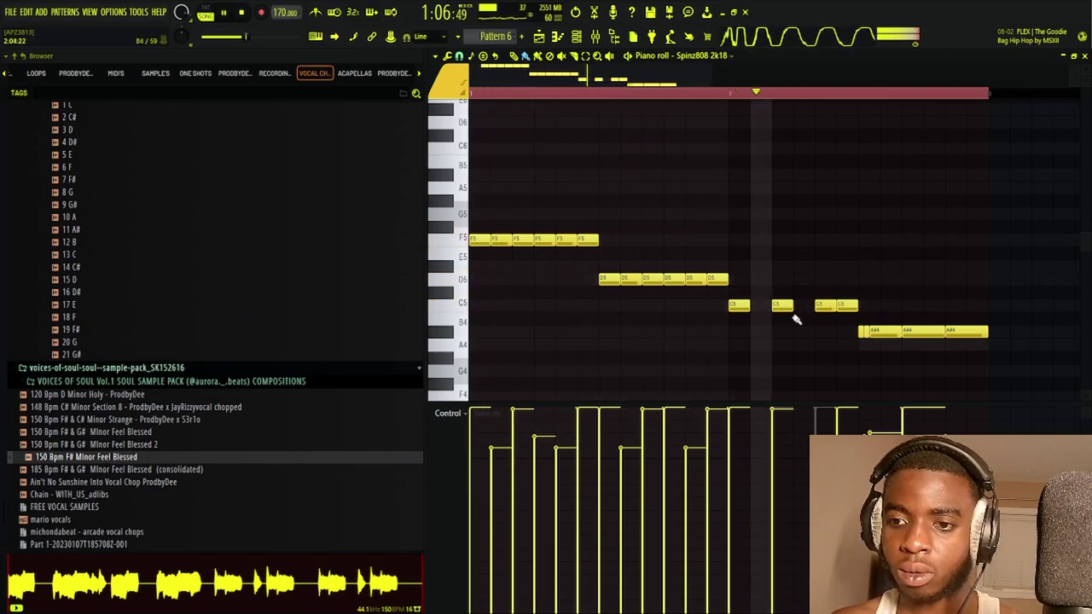
key(space)
click(826, 305)
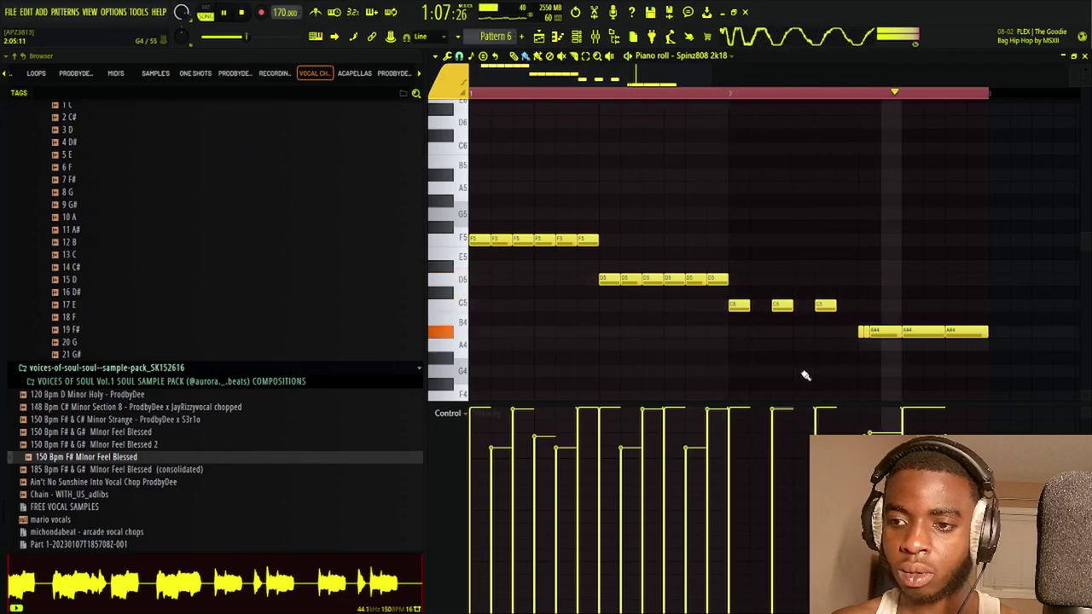
drag(838, 298, 686, 319)
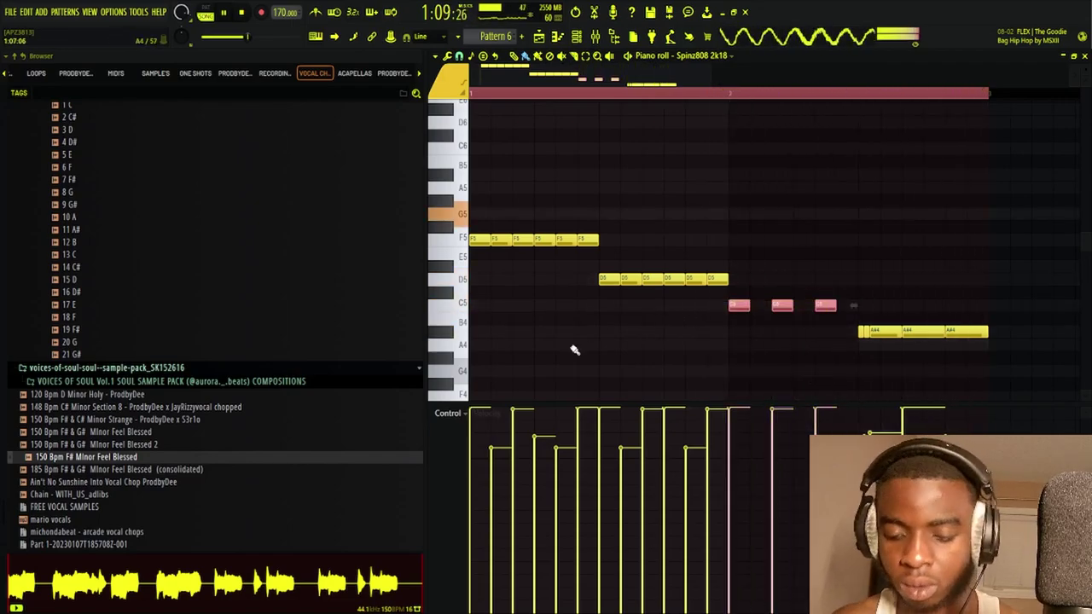
key(ctrl+l)
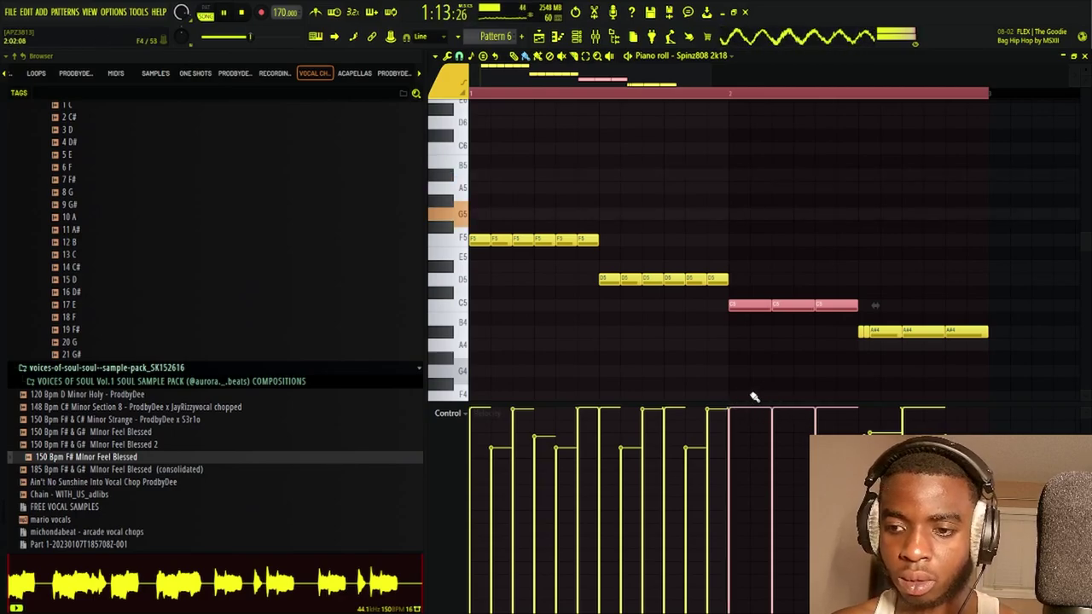
Lengthen the three C5 Go-To Snare notes of Pattern 6 so each one runs up to the next
click(578, 40)
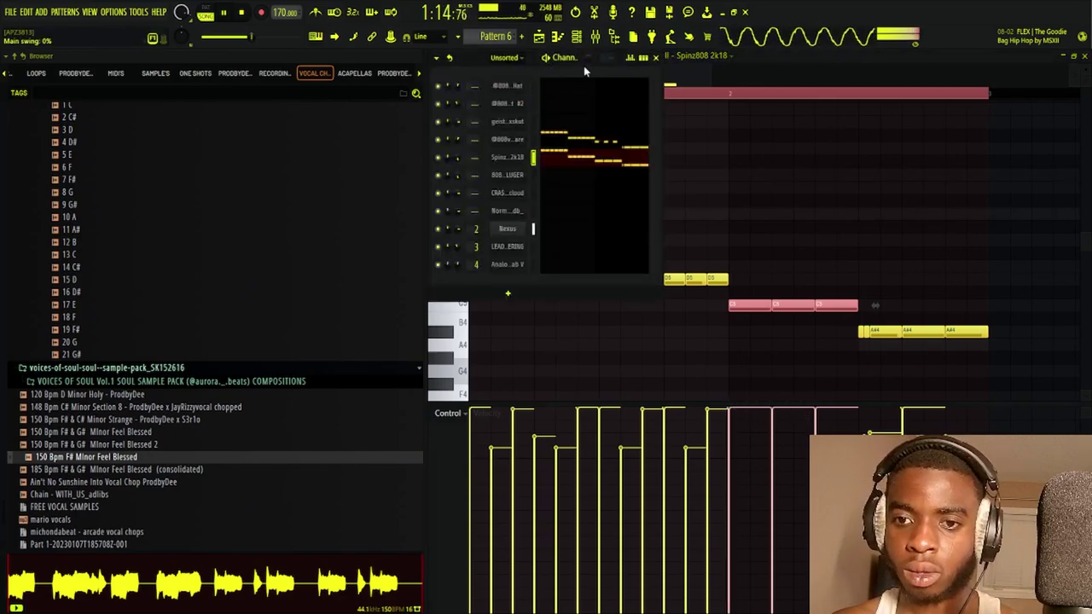
click(589, 145)
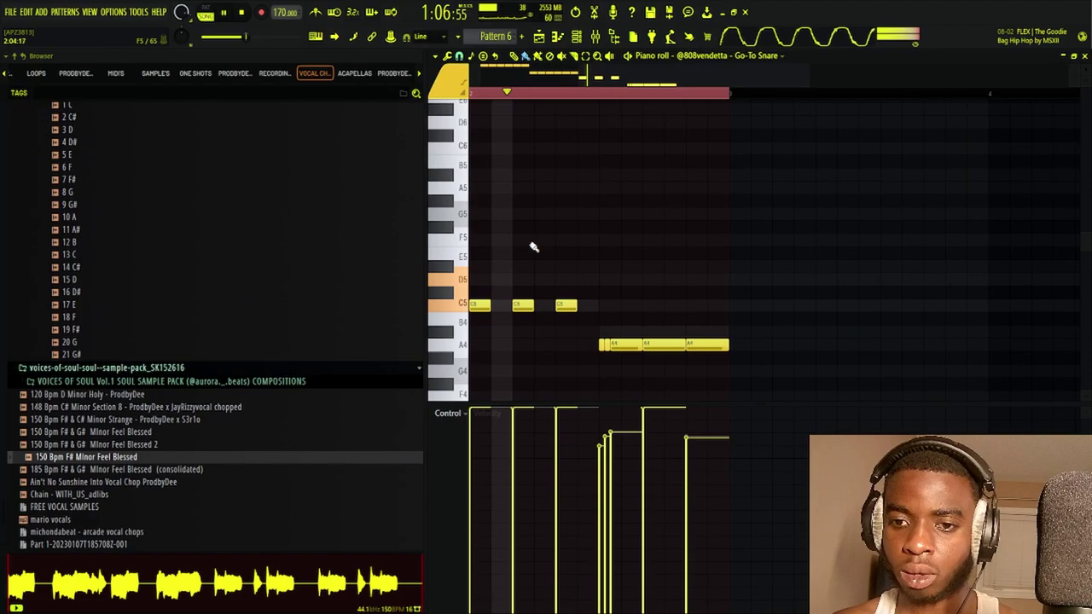
drag(643, 266, 803, 233)
drag(748, 253, 580, 292)
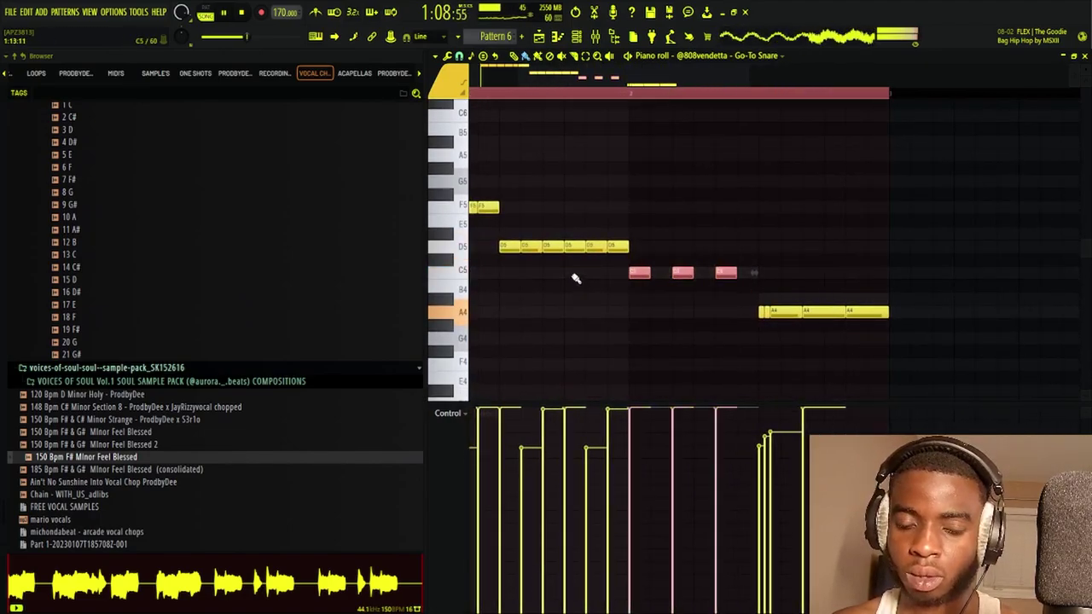
ctrl+click(576, 276)
drag(621, 261, 758, 279)
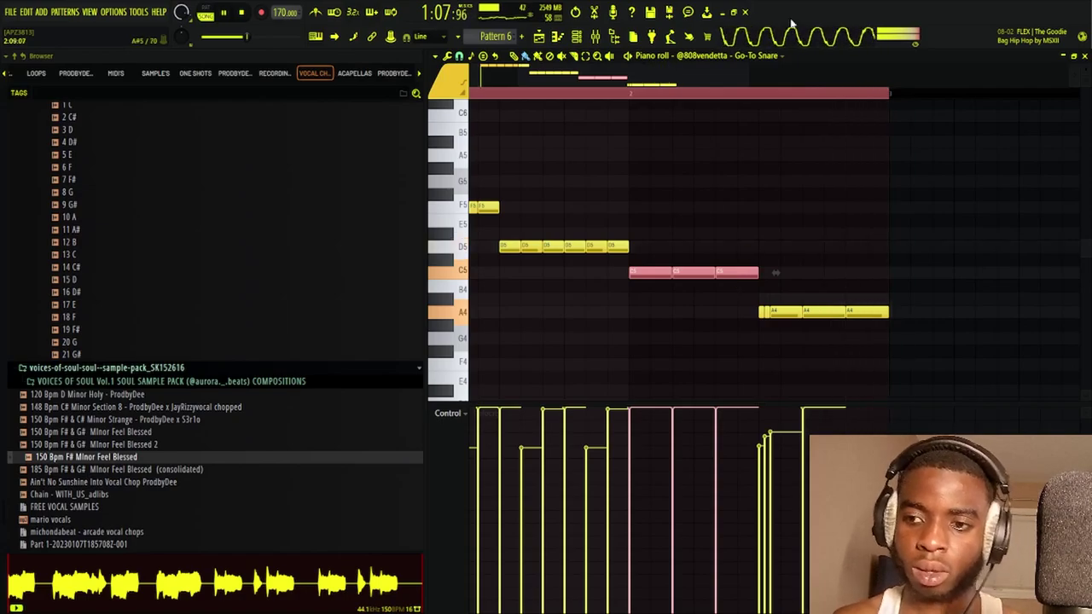
Return to the playlist, and examine the pitch regions of Track 9's 150 Bpm F# Minor Feel Blessed vocal in Edison
key(F5)
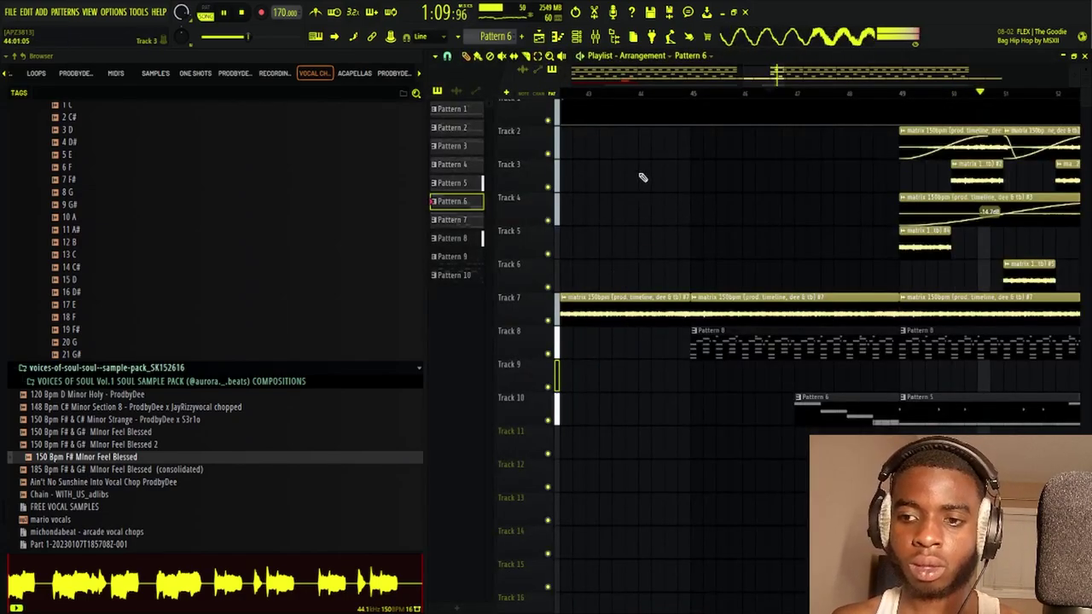
scroll(634, 102, down, 5)
drag(660, 305, 898, 331)
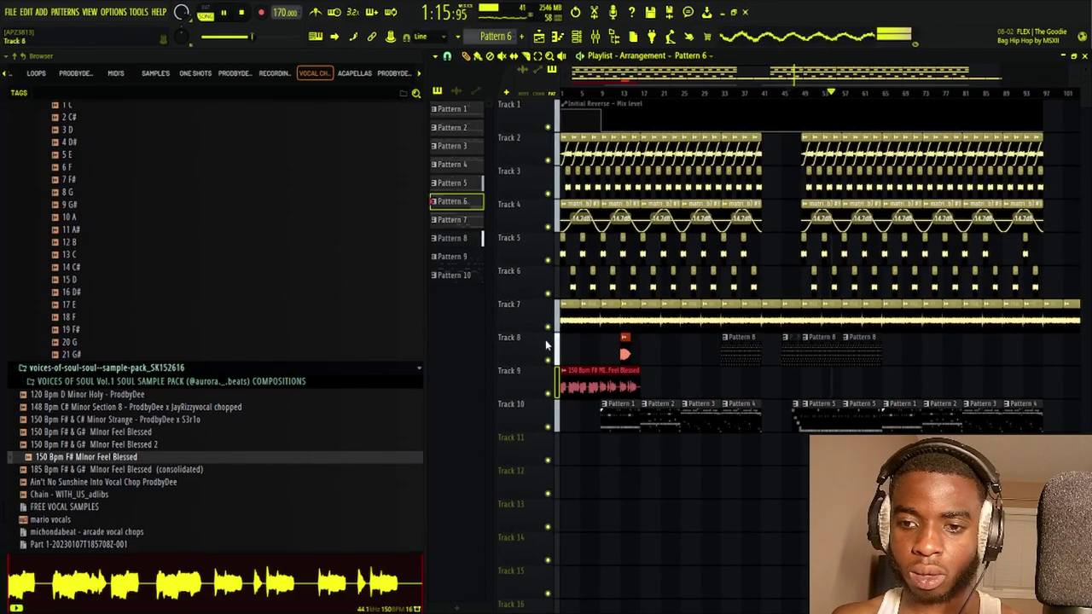
click(575, 377)
double_click(576, 377)
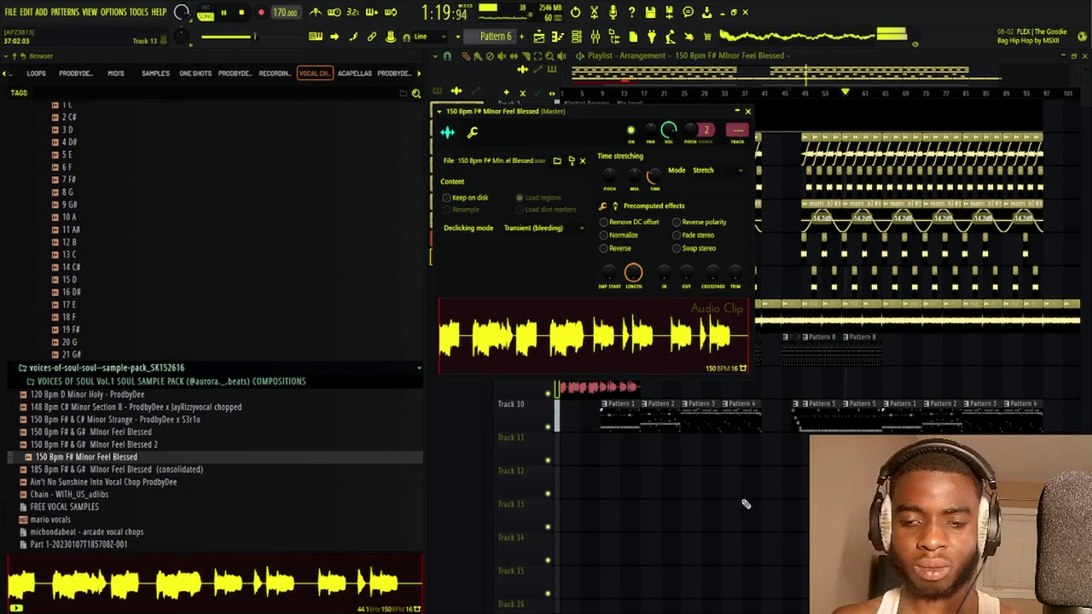
key(ctrl+e)
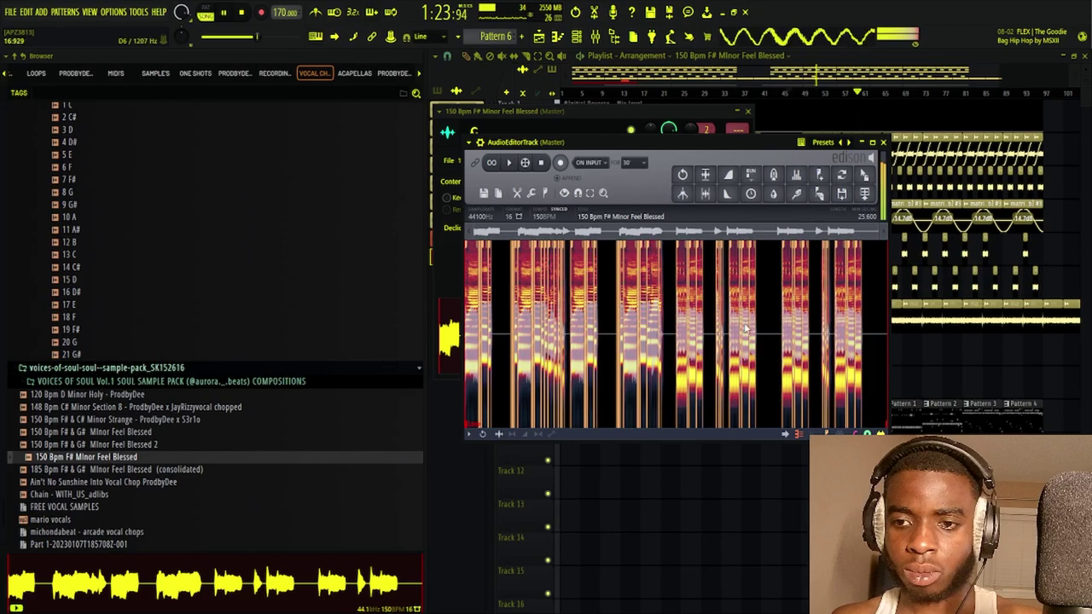
scroll(721, 339, up, 5)
scroll(710, 267, down, 5)
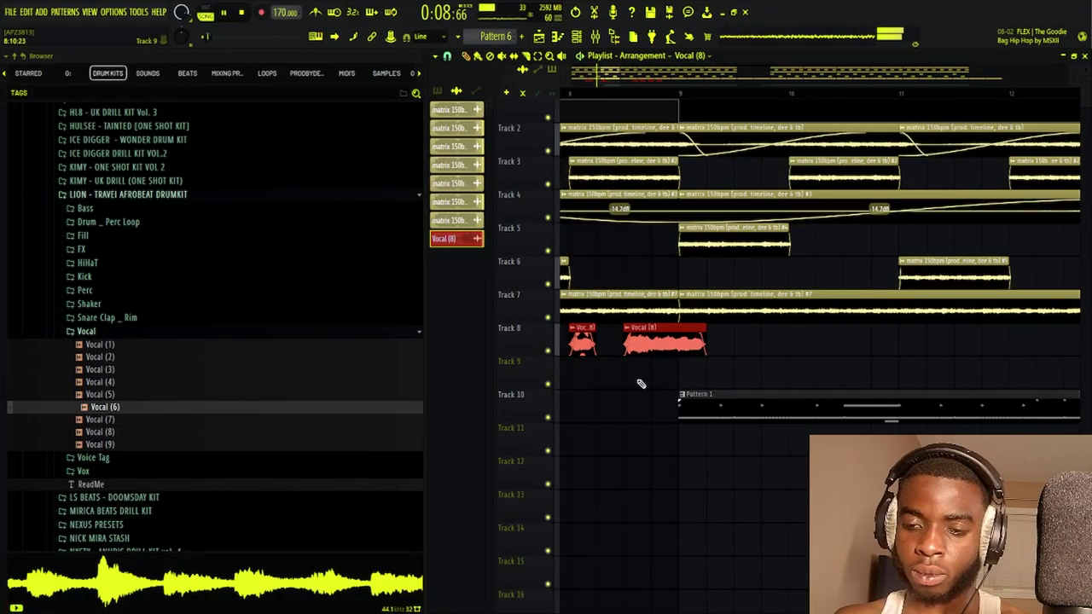
Place a copy of the Vocal (8) chop on Track 8 halfway through bar 10, and play the arrangement from bar 8
drag(640, 383, 777, 388)
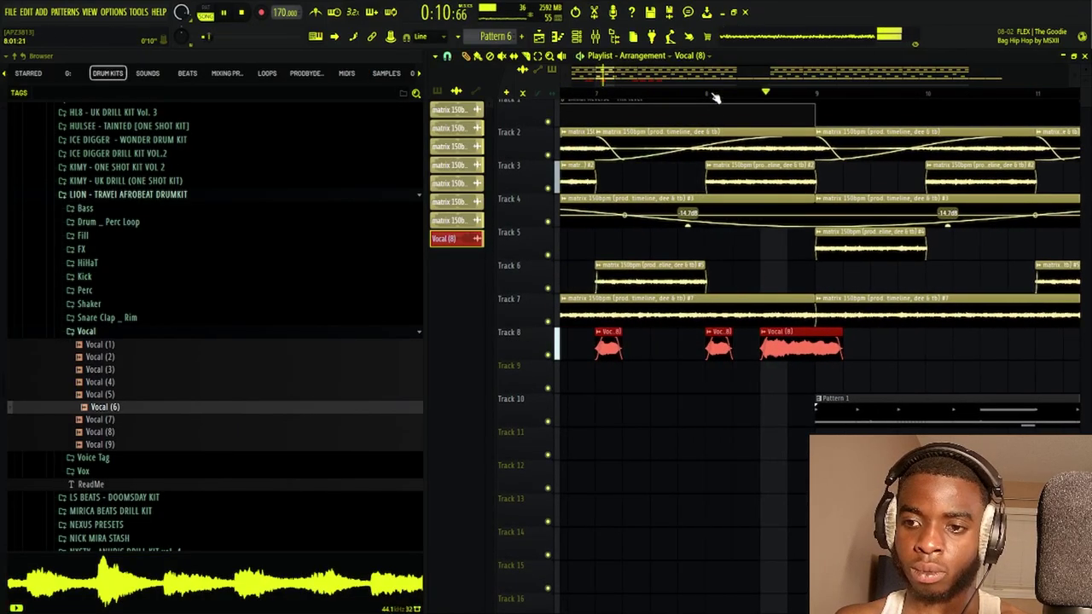
scroll(717, 98, down, 3)
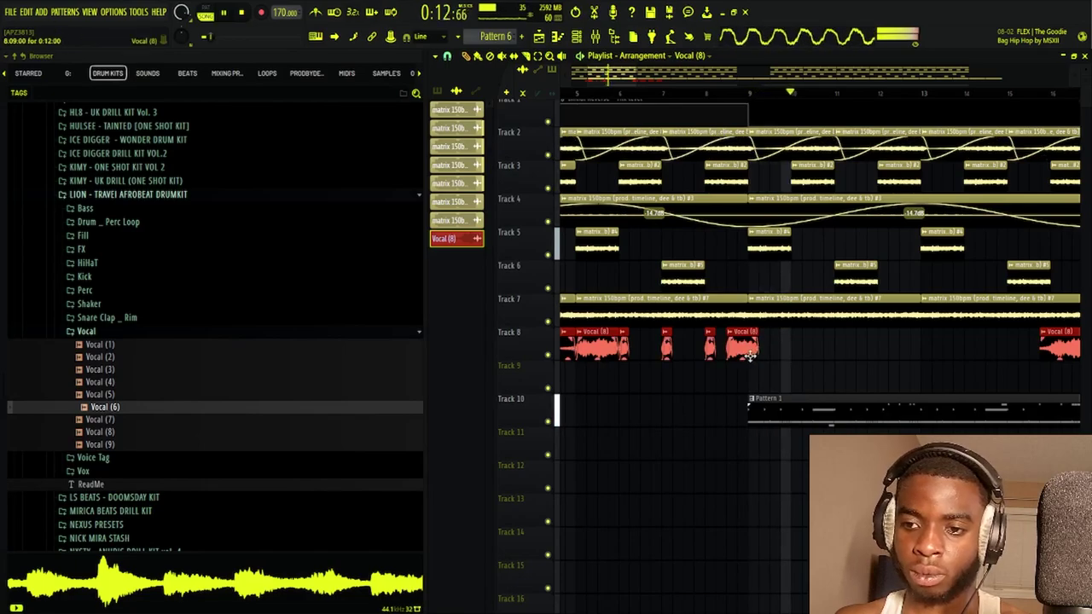
drag(808, 355, 802, 352)
key(space)
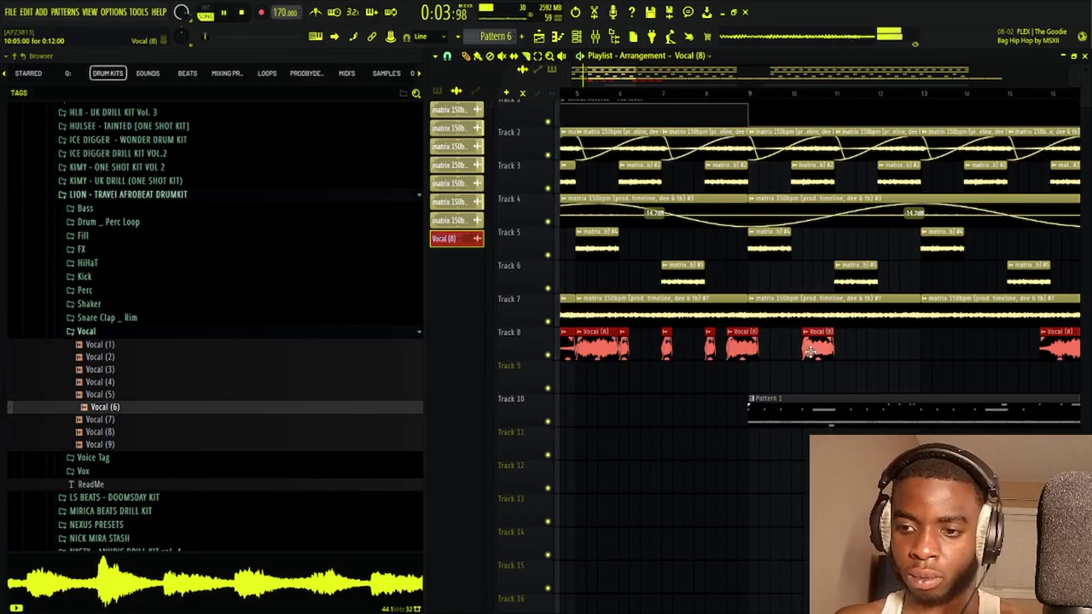
click(719, 93)
scroll(713, 101, up, 1)
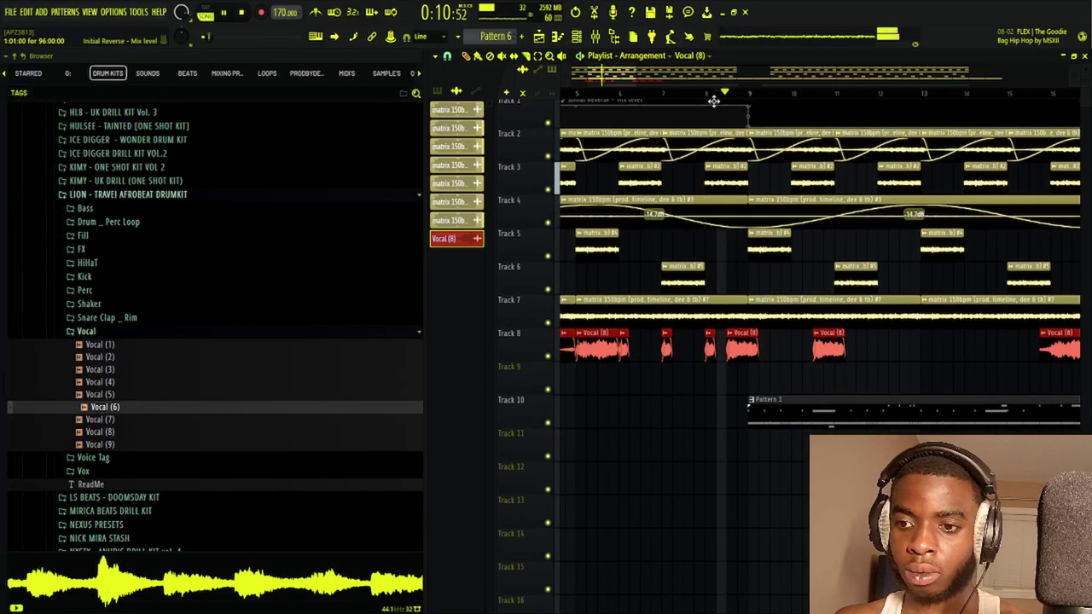
Place two more copies of the short Vocal (8) chop on Track 8, halfway through bars 12 and 14
scroll(788, 98, up, 3)
drag(1007, 392, 763, 373)
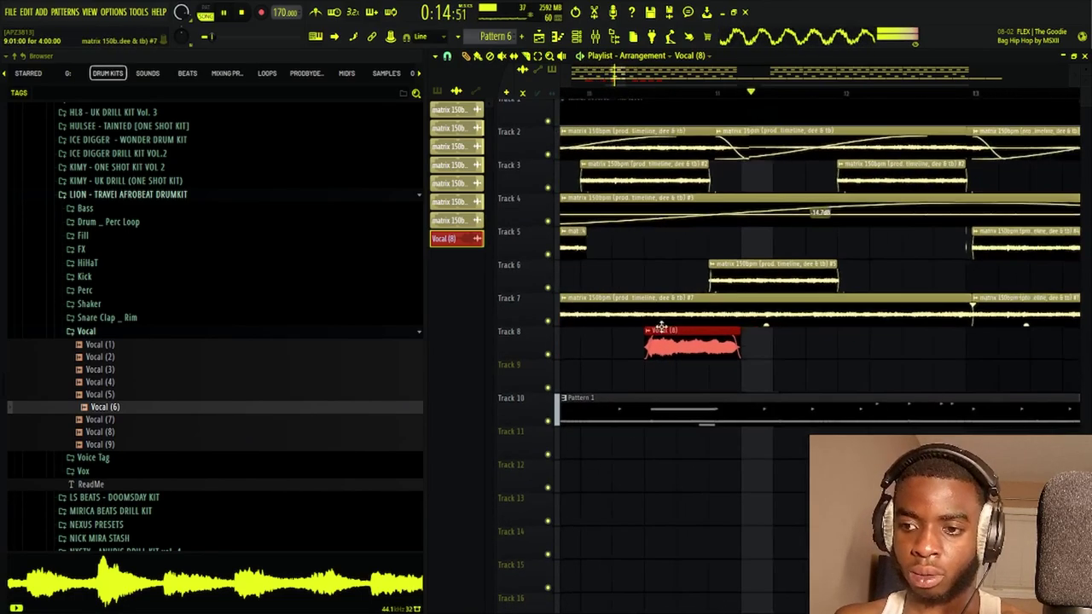
click(861, 347)
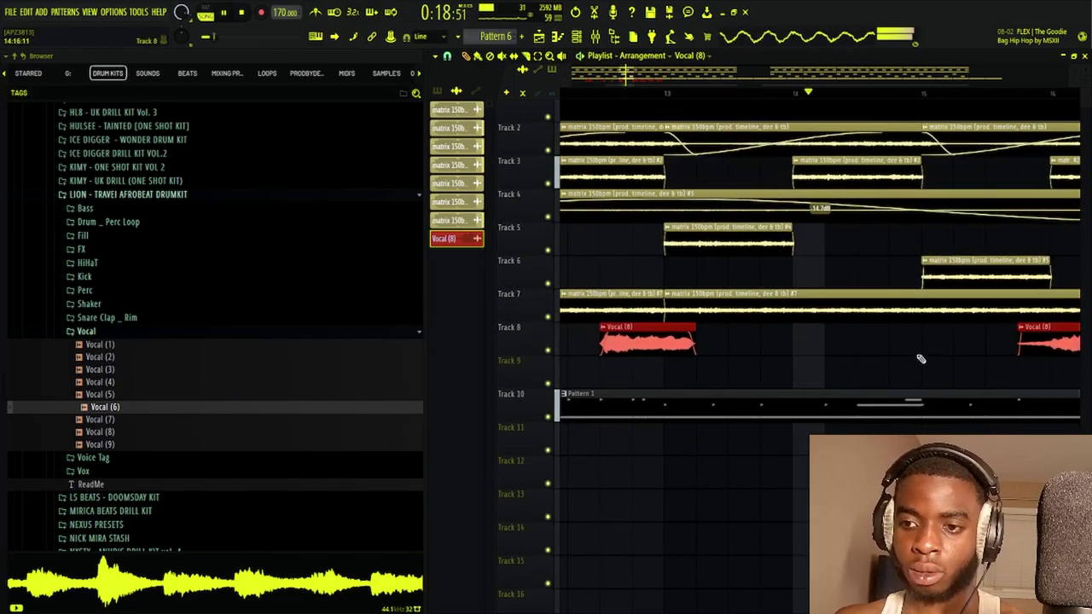
click(873, 347)
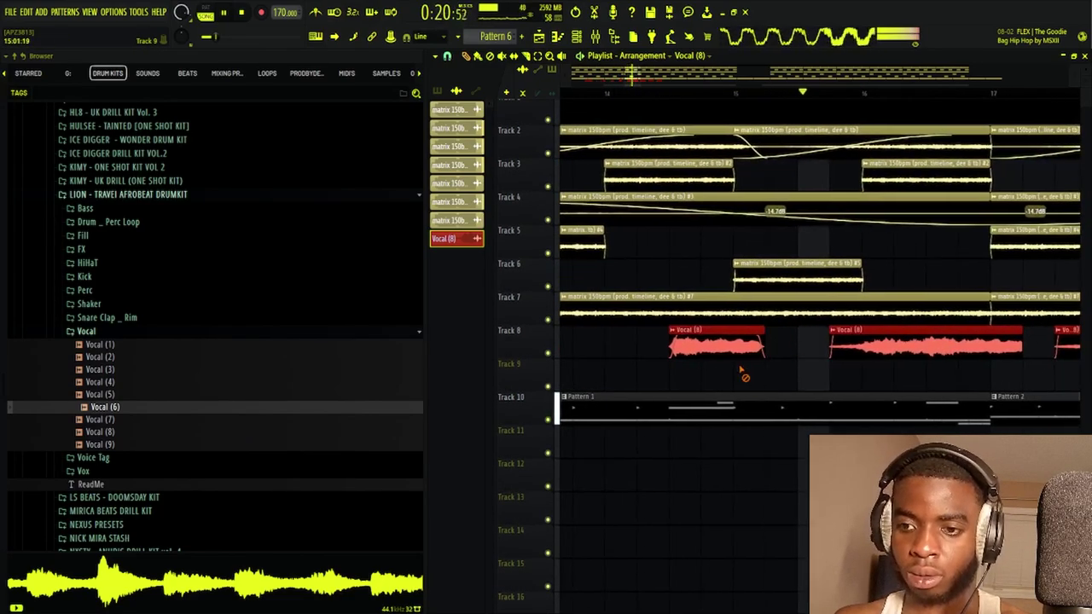
Delete the three long Vocal (8) clips on Track 8 that start in bars 17, 19 and 21 above Pattern 2
drag(879, 357, 618, 365)
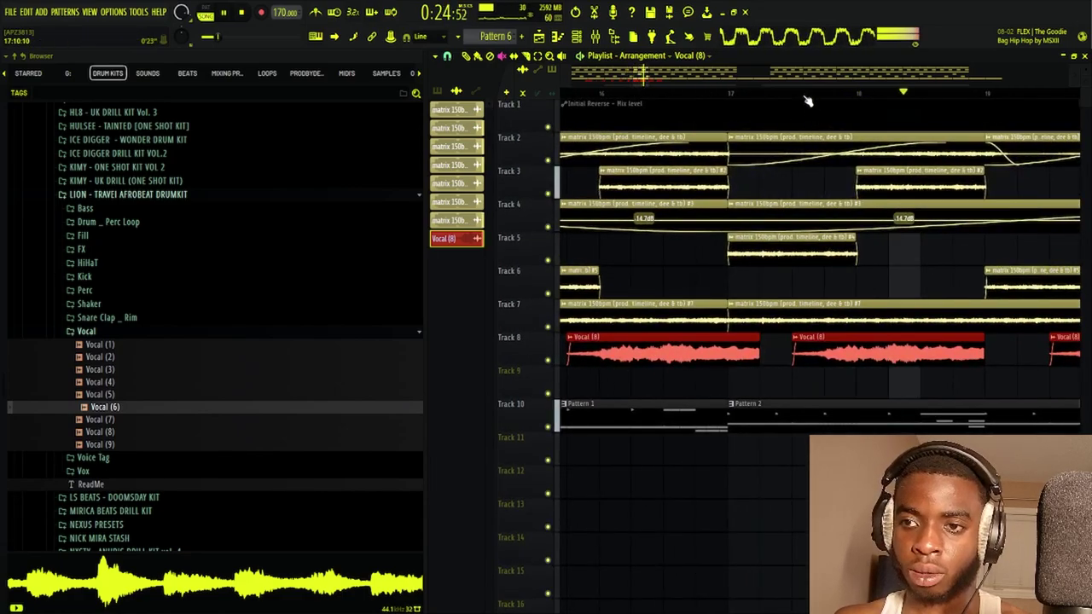
scroll(811, 99, down, 3)
scroll(810, 99, down, 2)
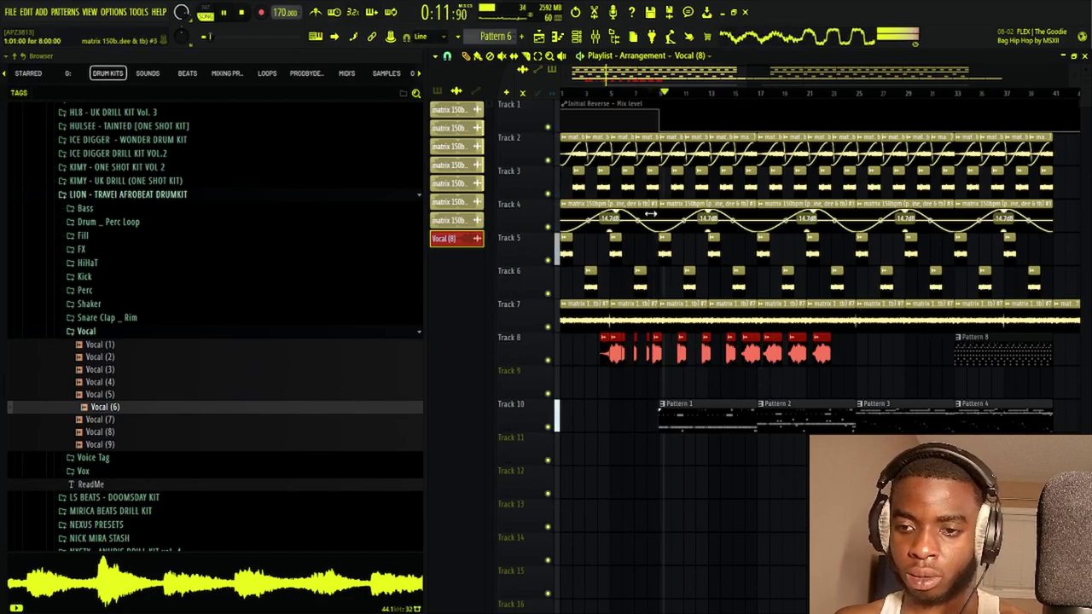
scroll(674, 102, up, 5)
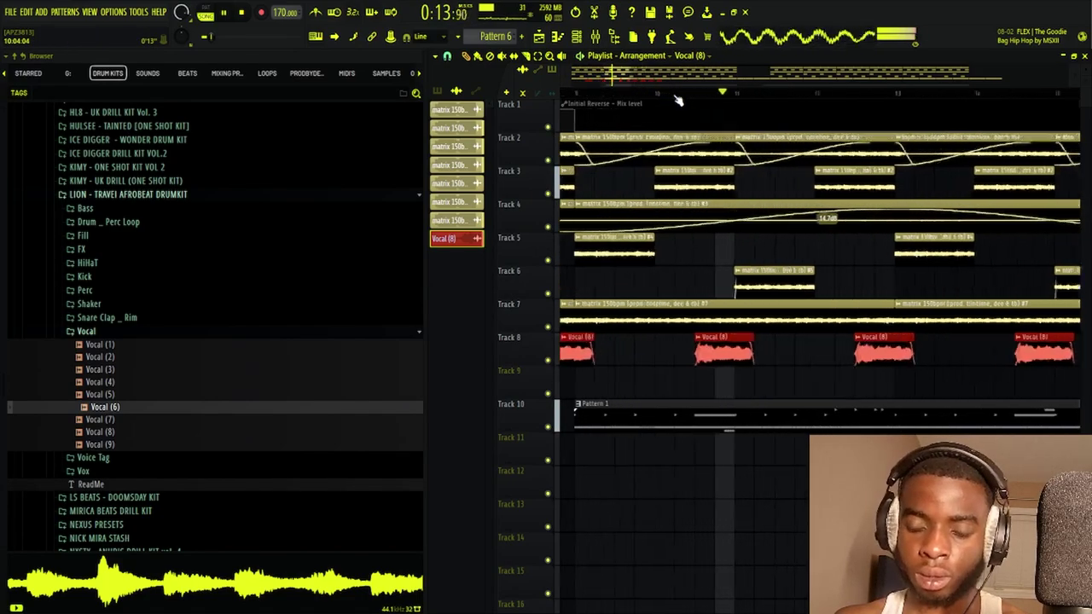
scroll(684, 100, down, 5)
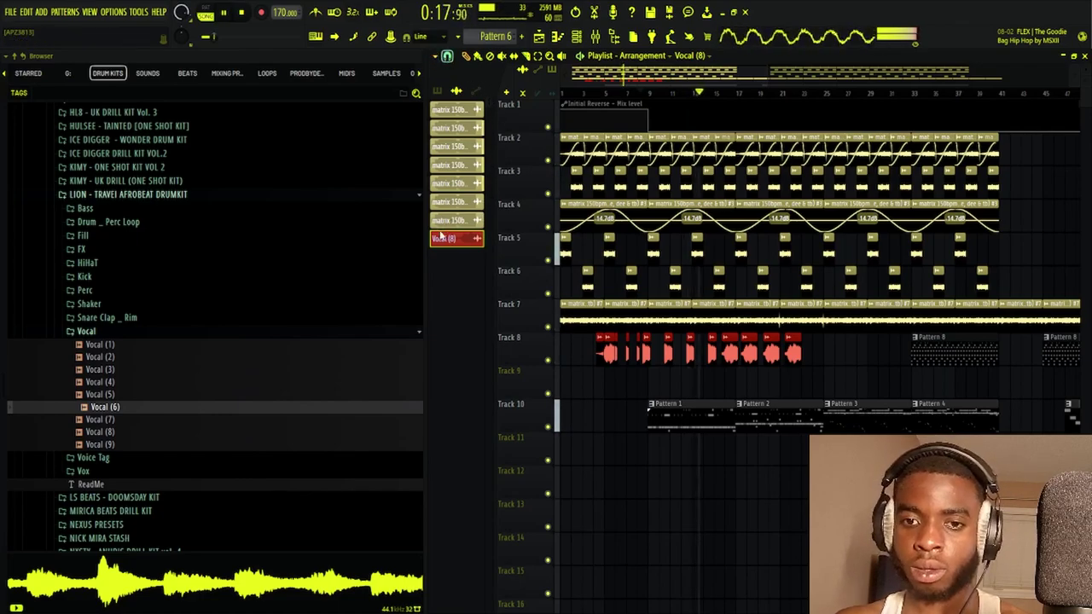
scroll(735, 100, up, 5)
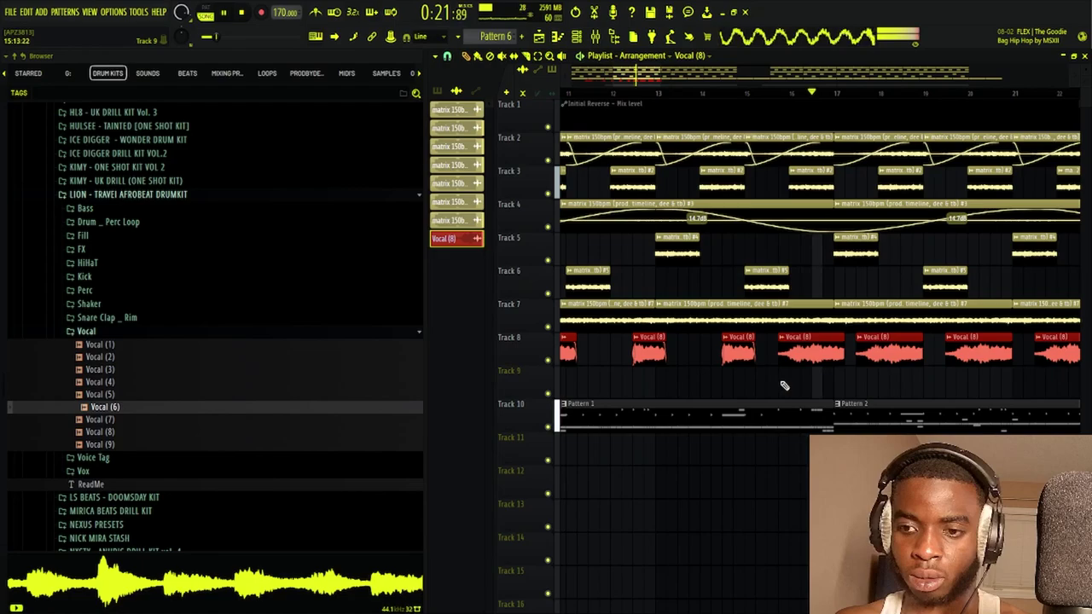
right_click(884, 349)
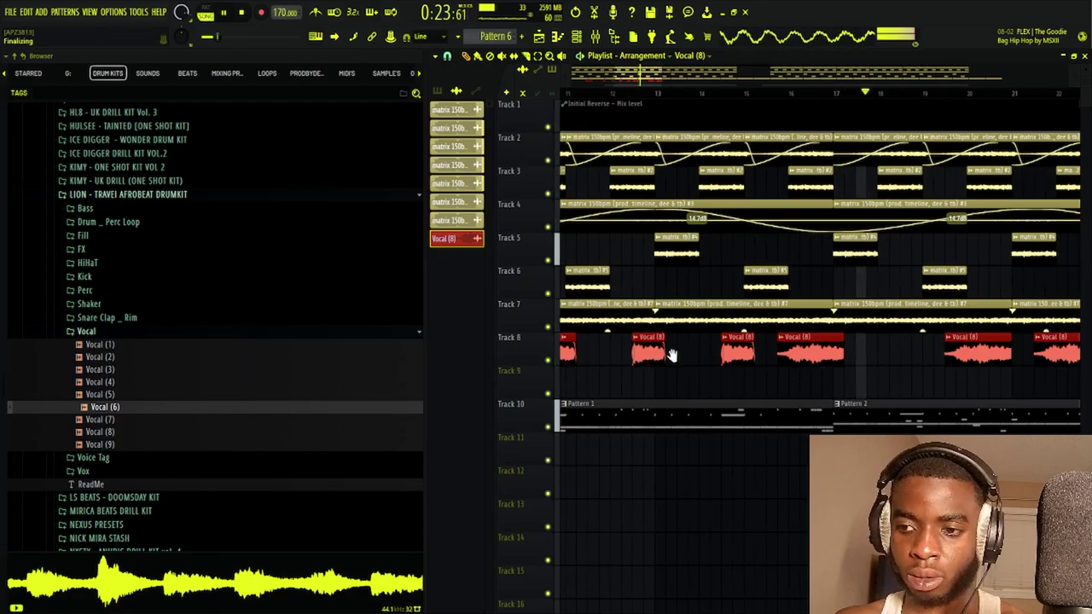
scroll(672, 354, right, 5)
right_click(768, 357)
right_click(881, 356)
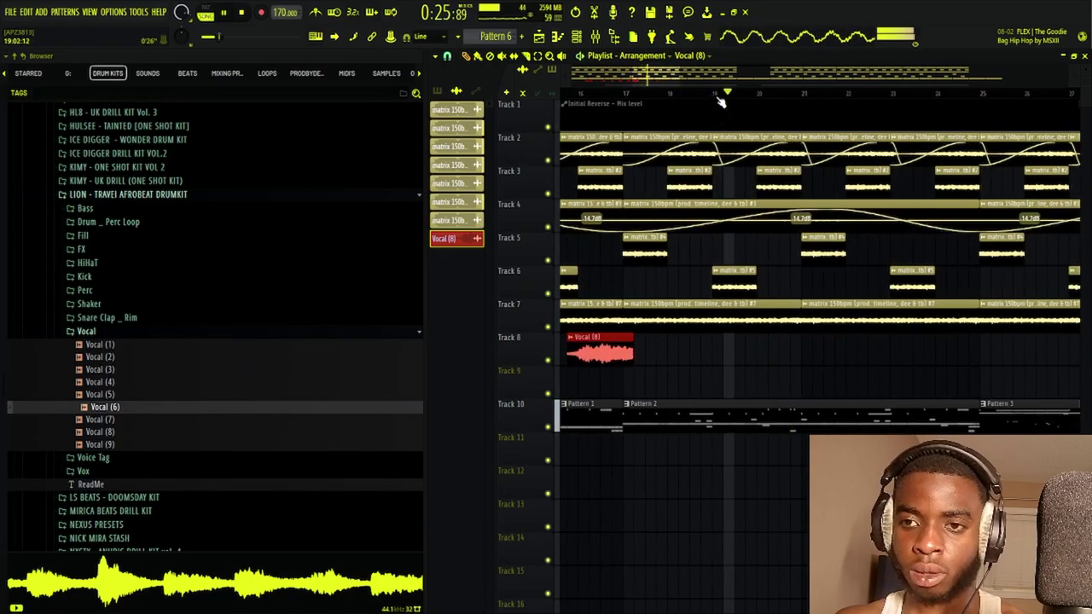
Set the declicking mode of the Vocal (8) audio clip to Generic (bleeding)
scroll(601, 342, down, 4)
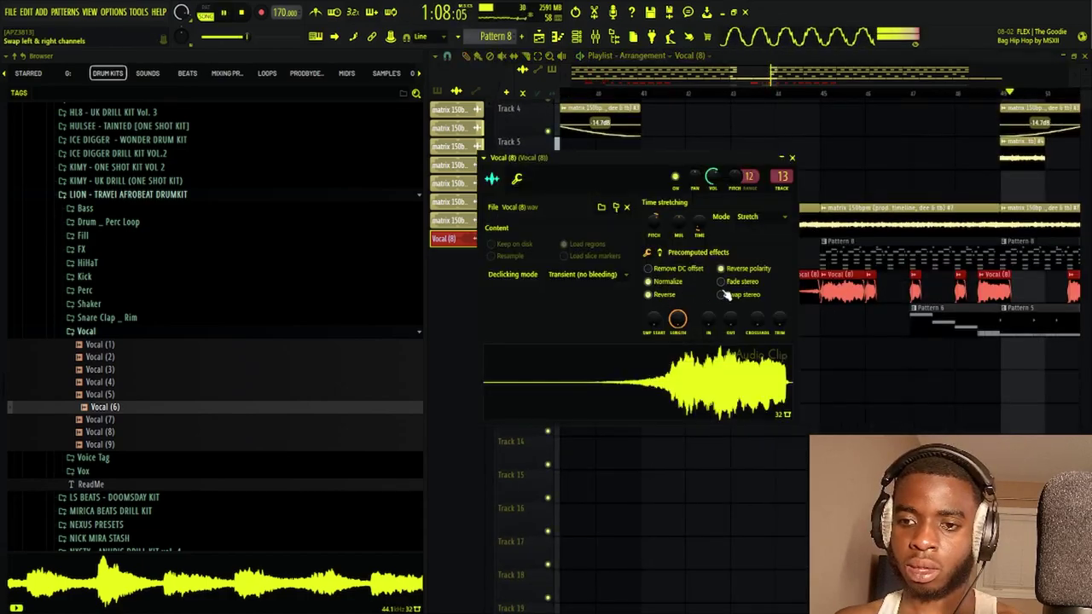
click(516, 180)
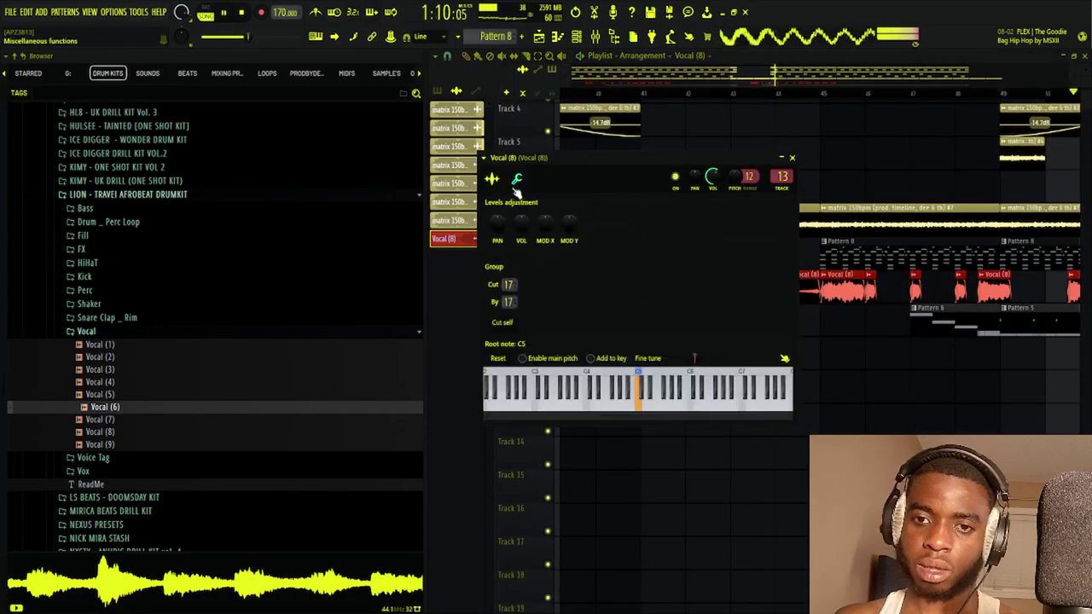
click(493, 180)
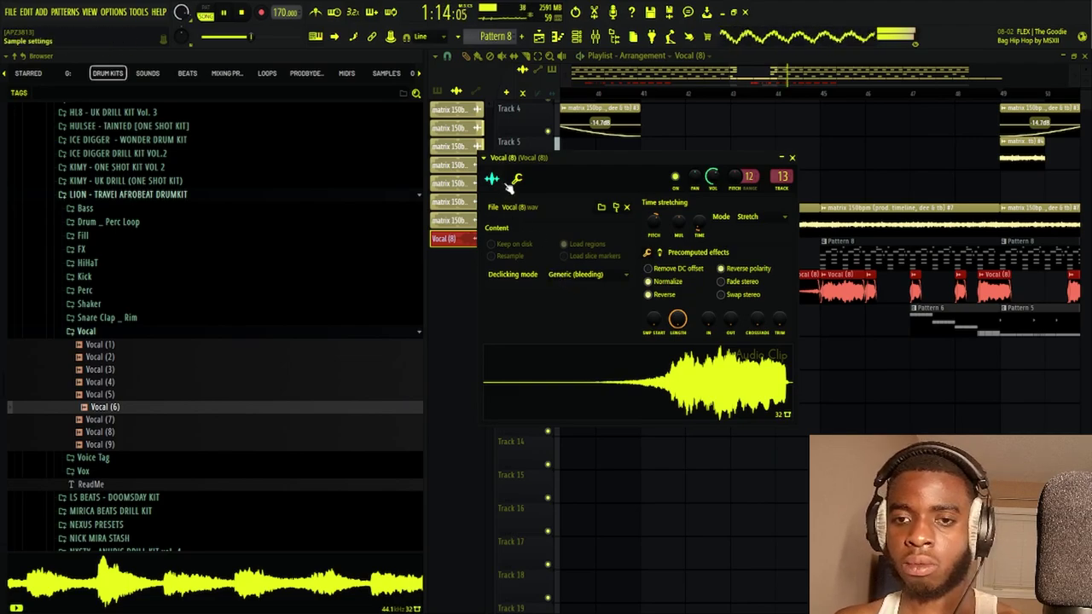
key(Escape)
Try a copy of the last five long Vocal (8) chops on Track 9 from about bar 71, and remove it
scroll(642, 97, down, 6)
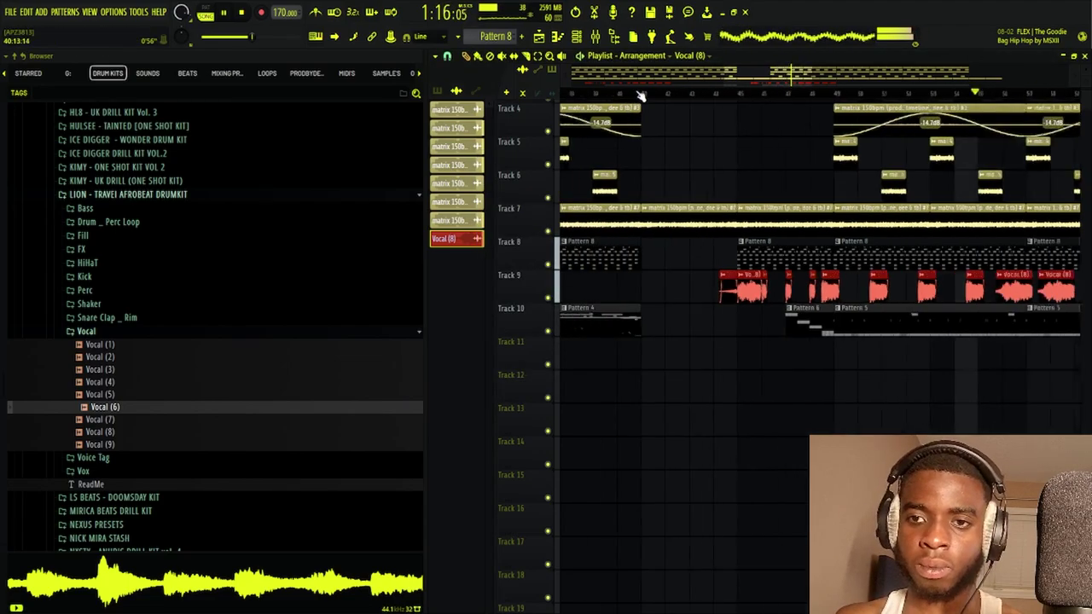
scroll(642, 97, up, 4)
drag(933, 283, 669, 343)
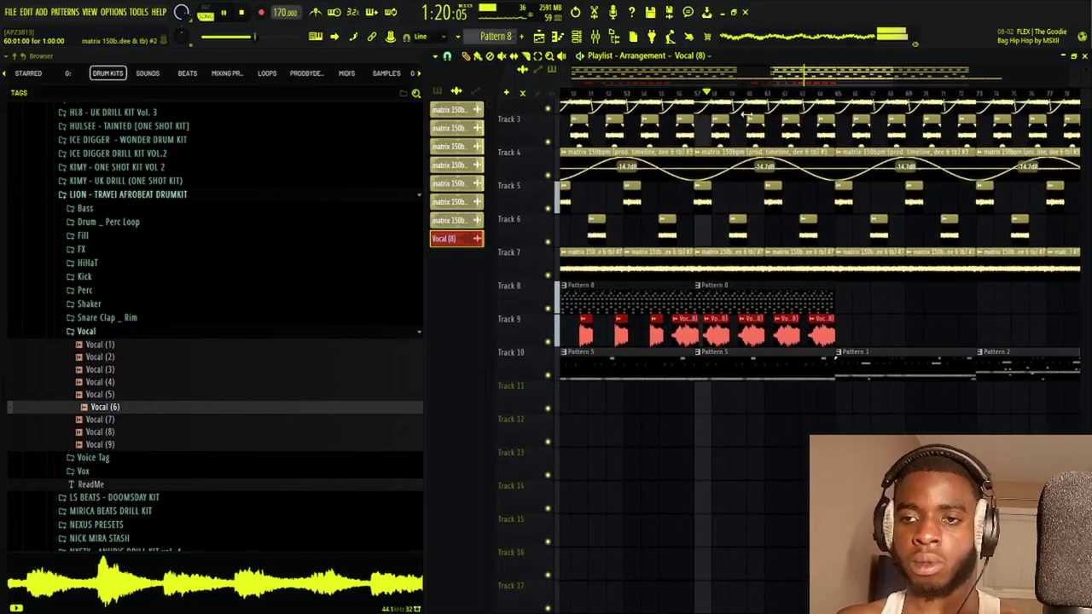
scroll(735, 100, down, 3)
scroll(736, 100, down, 3)
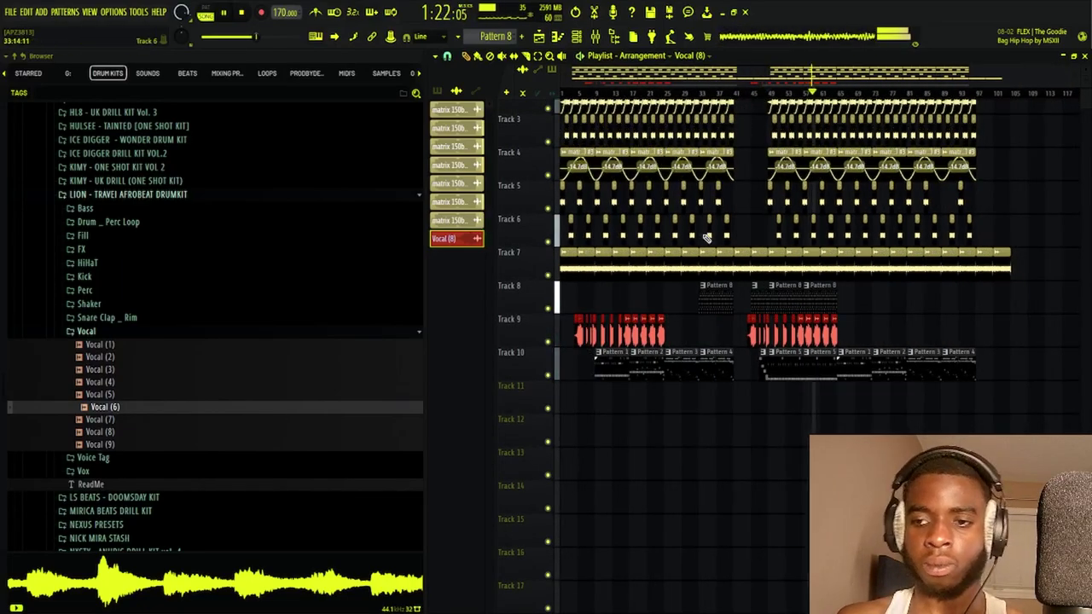
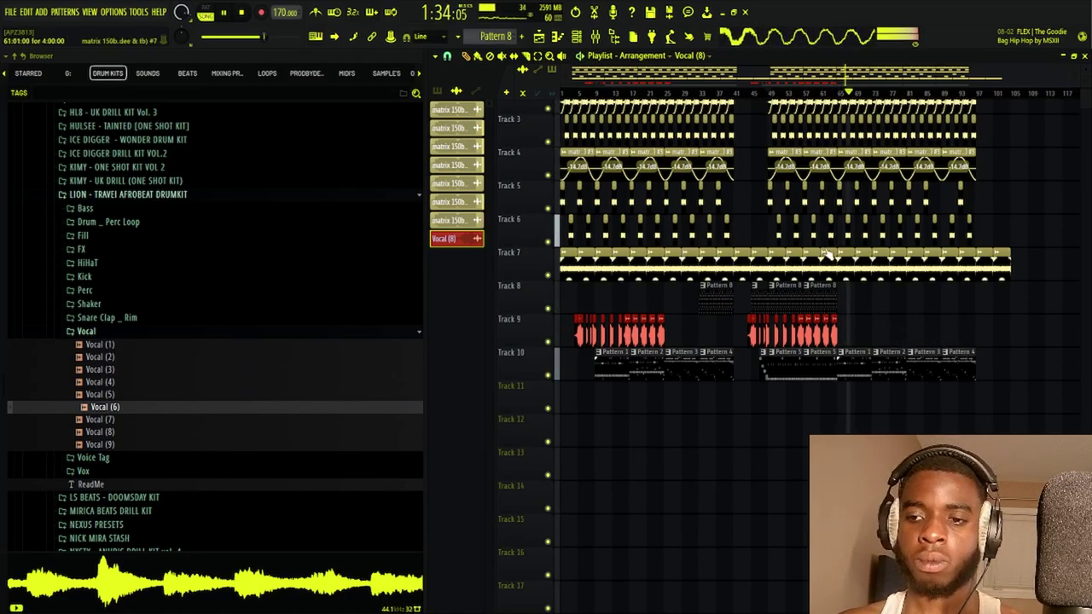
scroll(811, 97, up, 3)
mouse_move(926, 350)
mouse_down()
mouse_move(809, 373)
mouse_move(674, 341)
mouse_move(868, 358)
mouse_move(850, 359)
mouse_up()
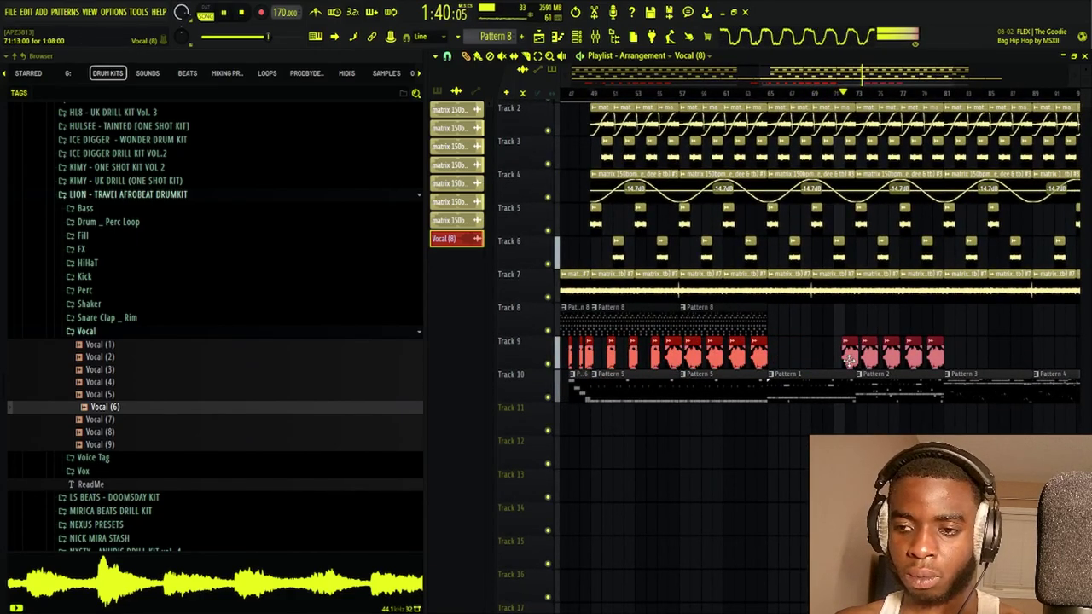
scroll(846, 100, down, 3)
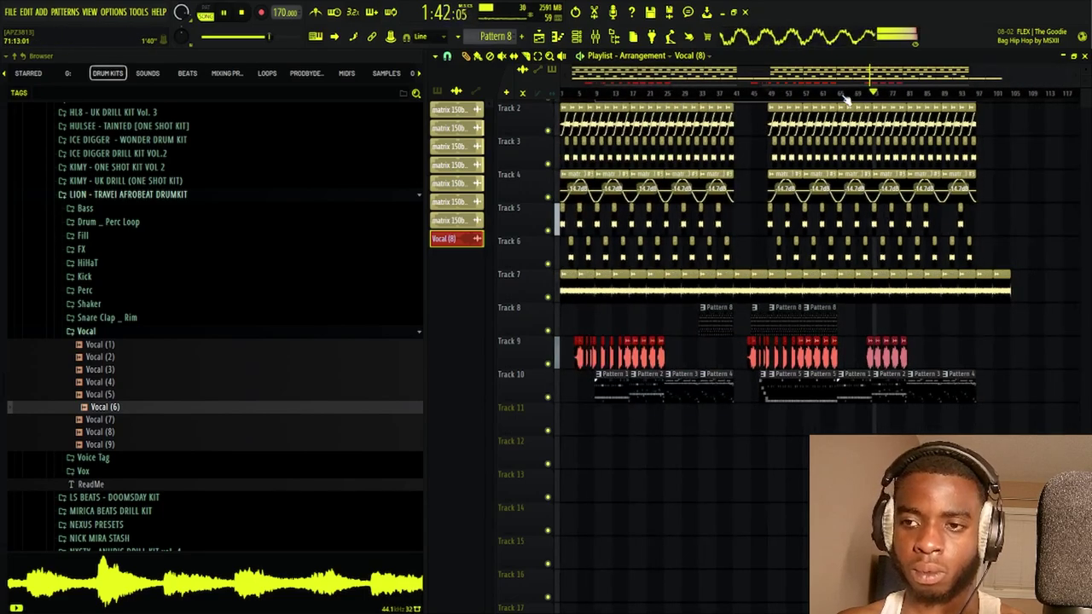
key(Delete)
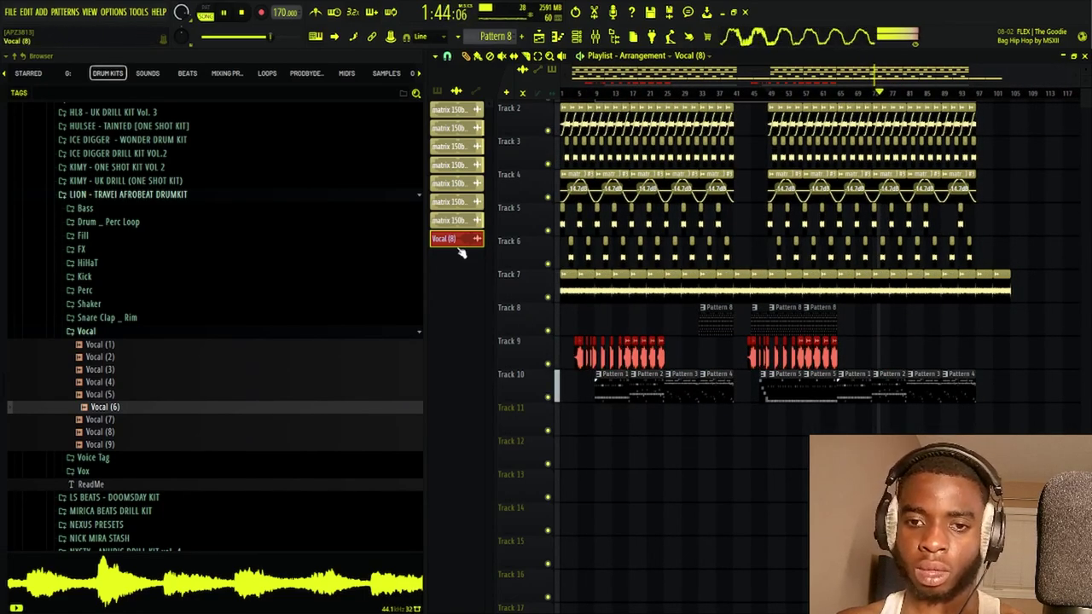
Audition the other samples in the LION afrobeat kit's Vocal folder, from Vocal (9) up to Vocal (1)
click(94, 445)
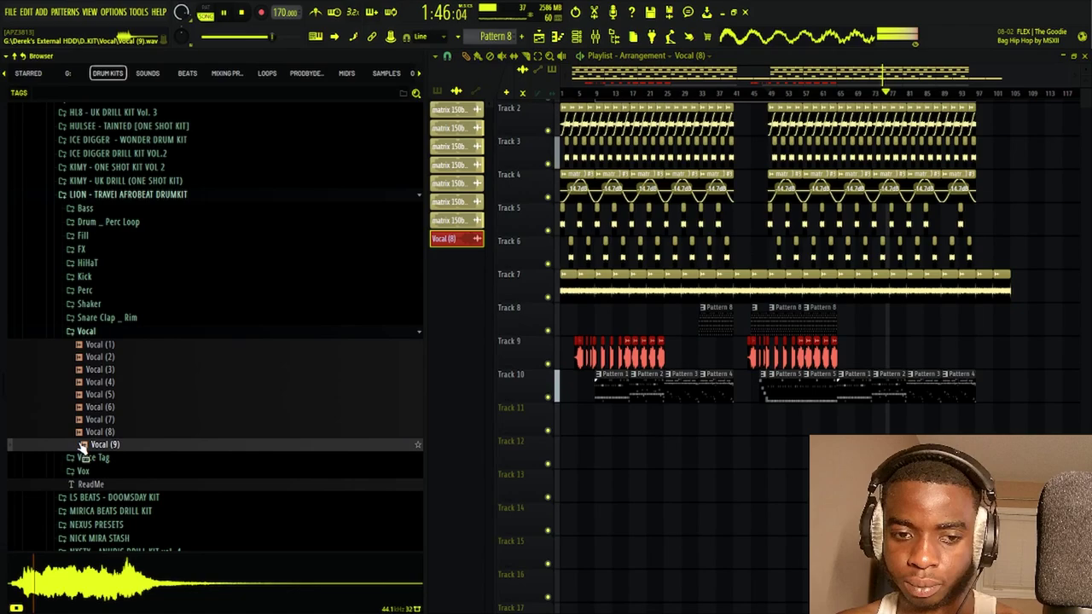
click(91, 420)
click(89, 406)
click(94, 394)
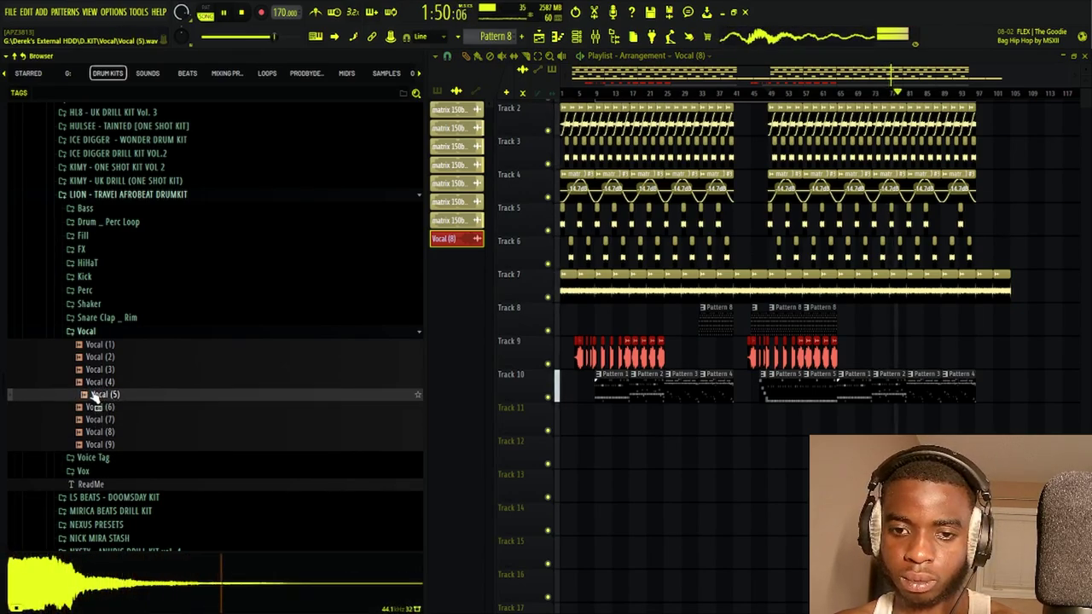
click(94, 395)
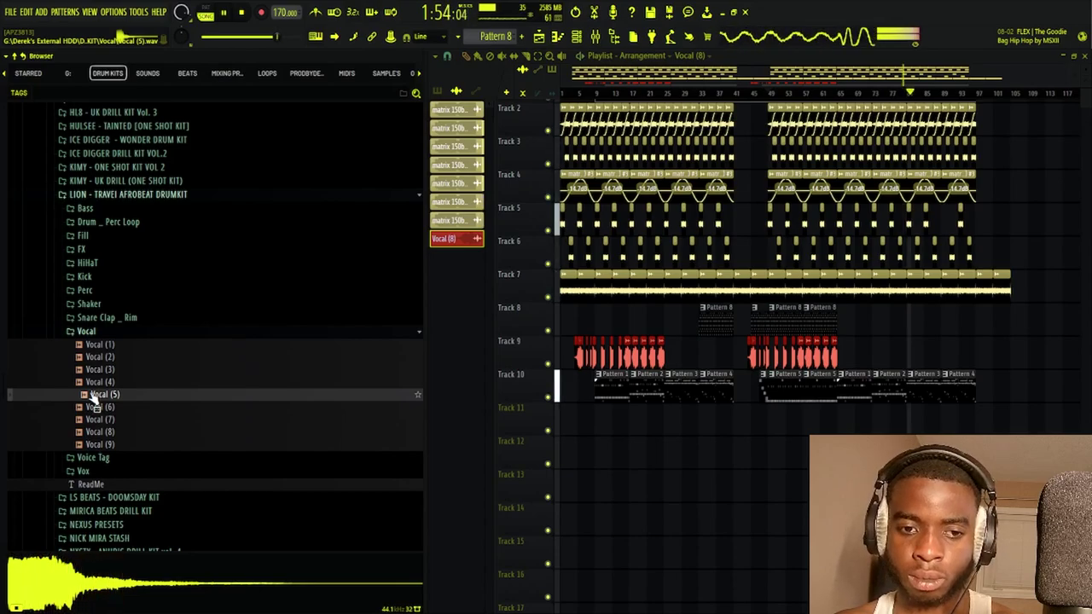
click(94, 383)
click(94, 369)
click(96, 357)
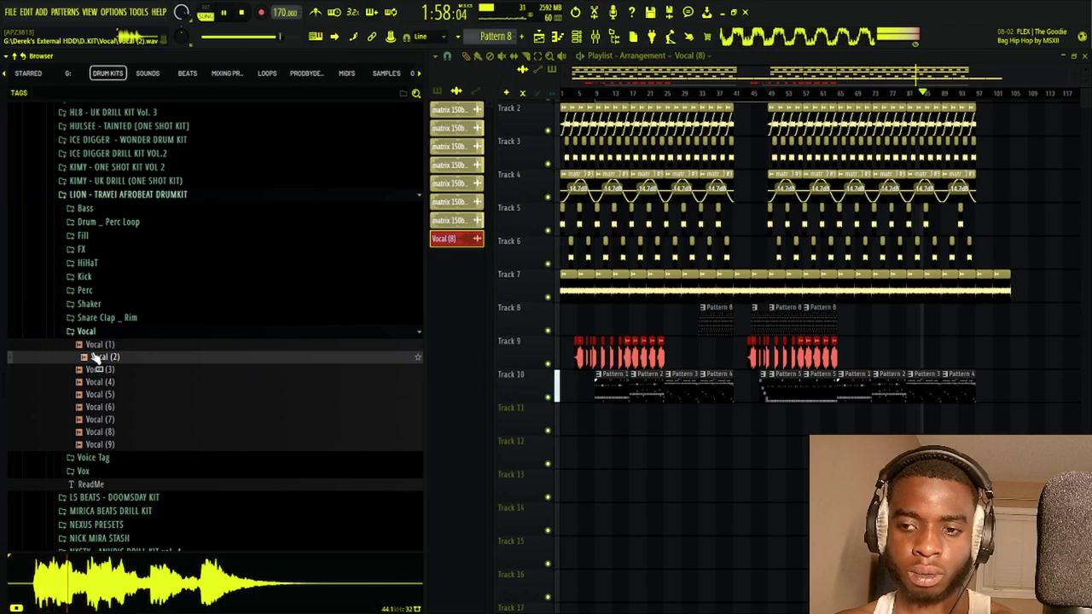
click(99, 346)
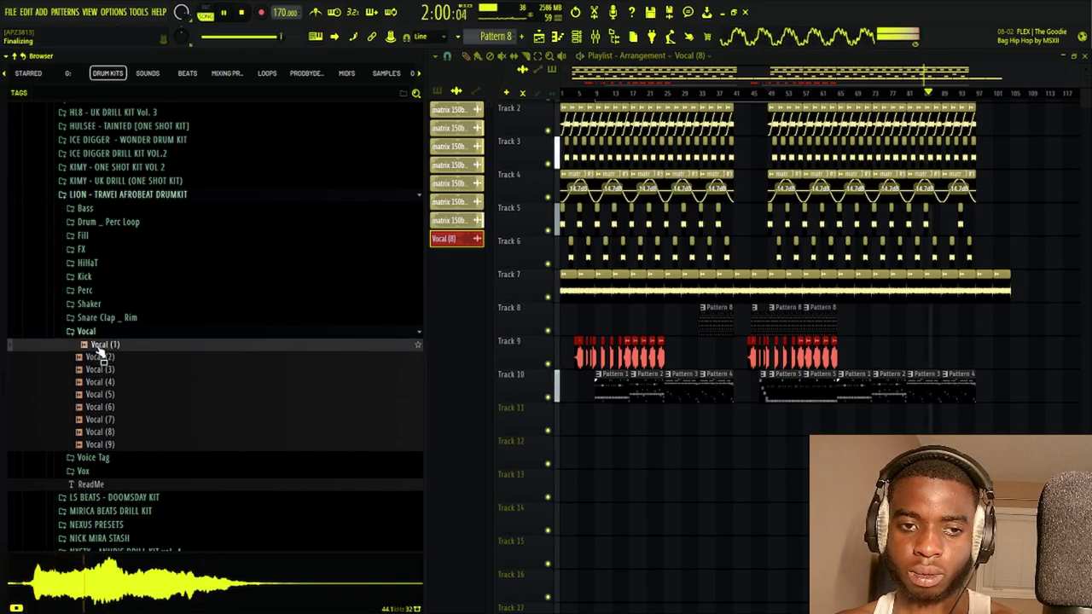
Open the ICE DIGGER - VOX folder of ICE DIGGER DRILL KIT VOL.2, and audition samples between VOX 1 and VOX 6 WOW
click(118, 153)
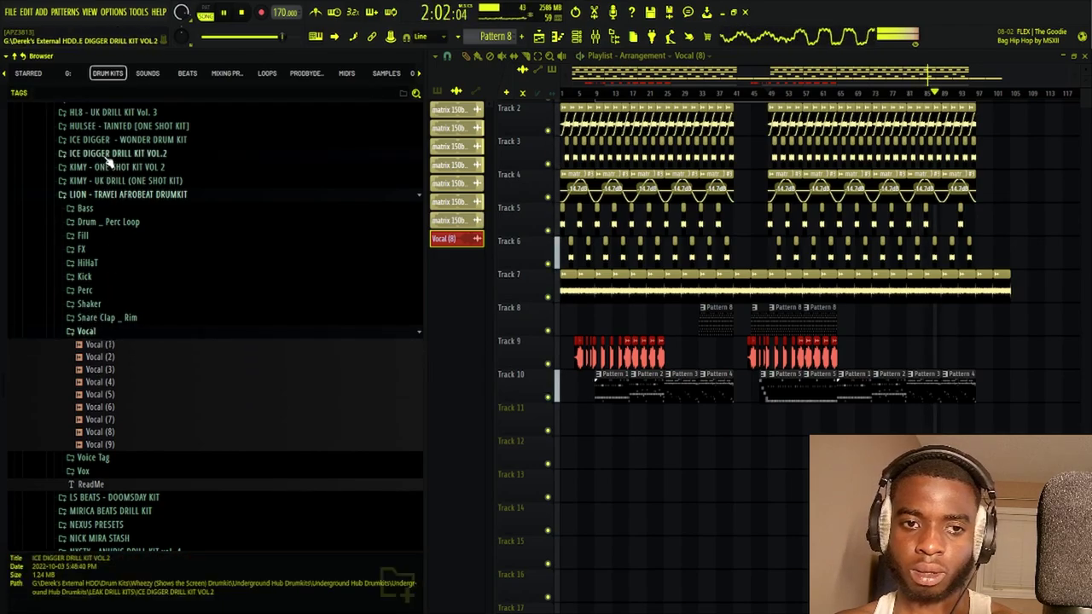
click(108, 304)
click(108, 318)
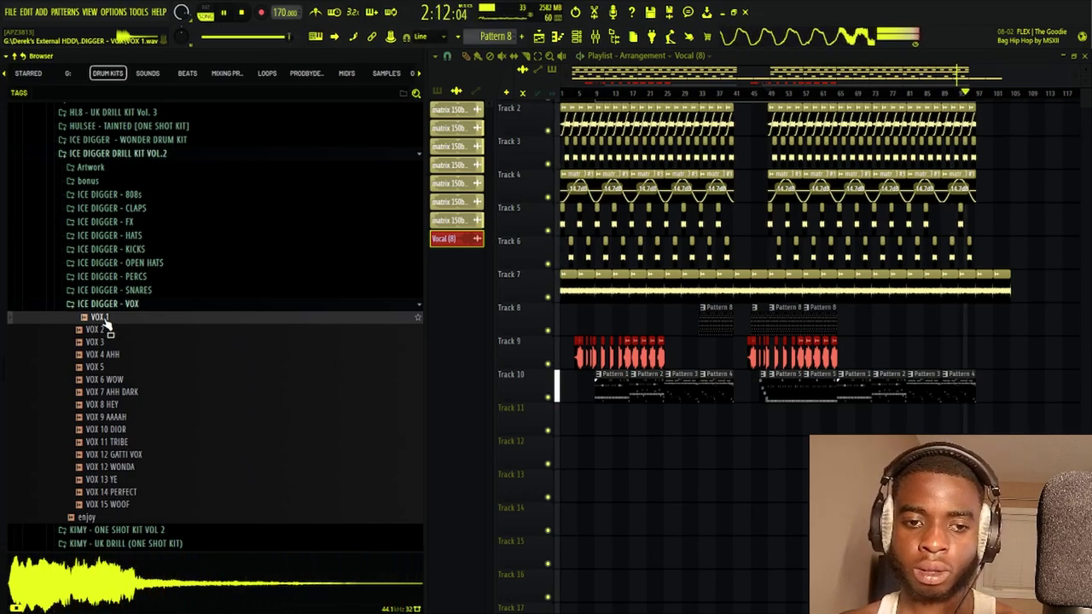
click(104, 331)
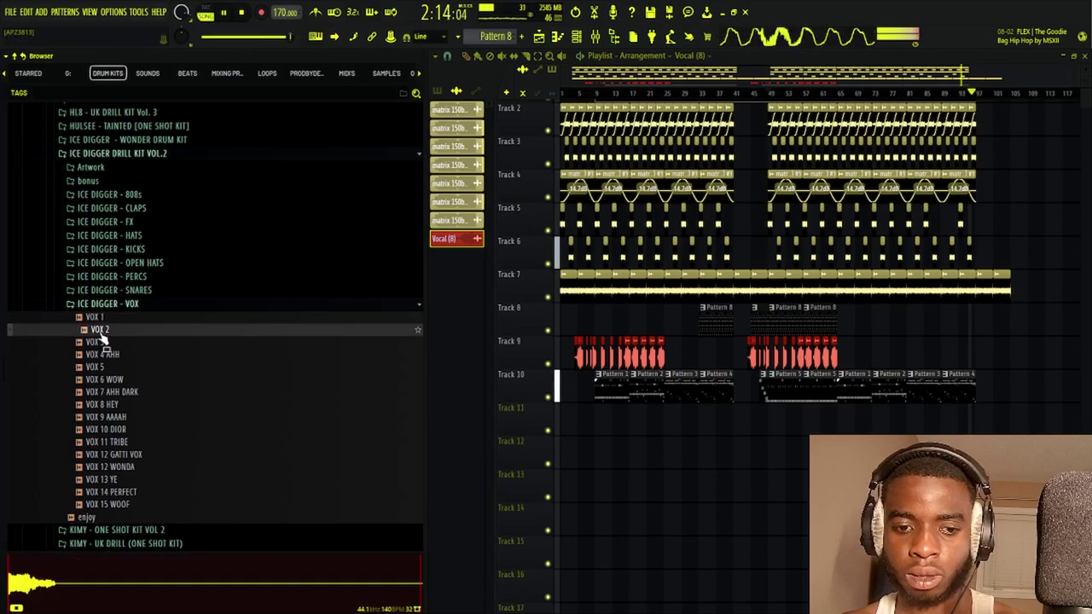
click(103, 355)
click(104, 368)
click(104, 379)
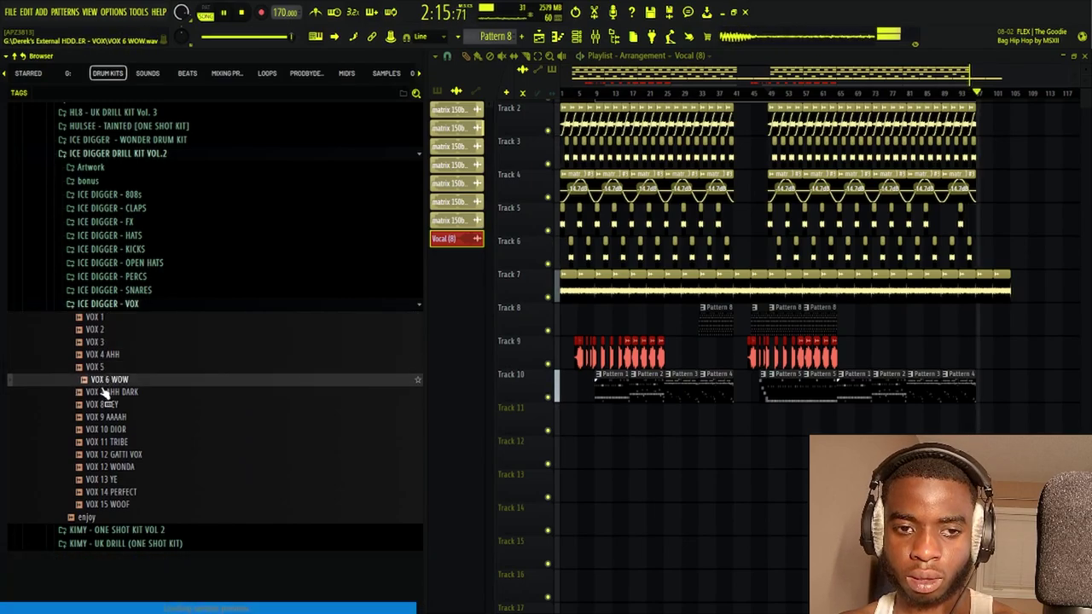
click(104, 404)
click(108, 380)
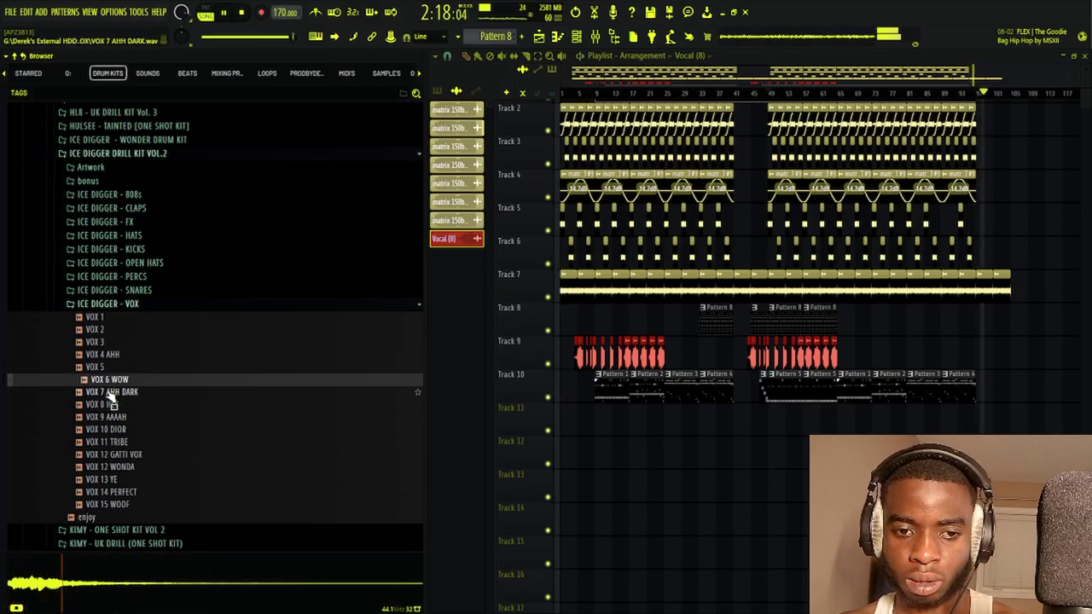
Audition the ICE DIGGER vocal samples from VOX 8 HEY to VOX 12 WONDA
click(106, 404)
click(107, 417)
click(109, 429)
click(108, 418)
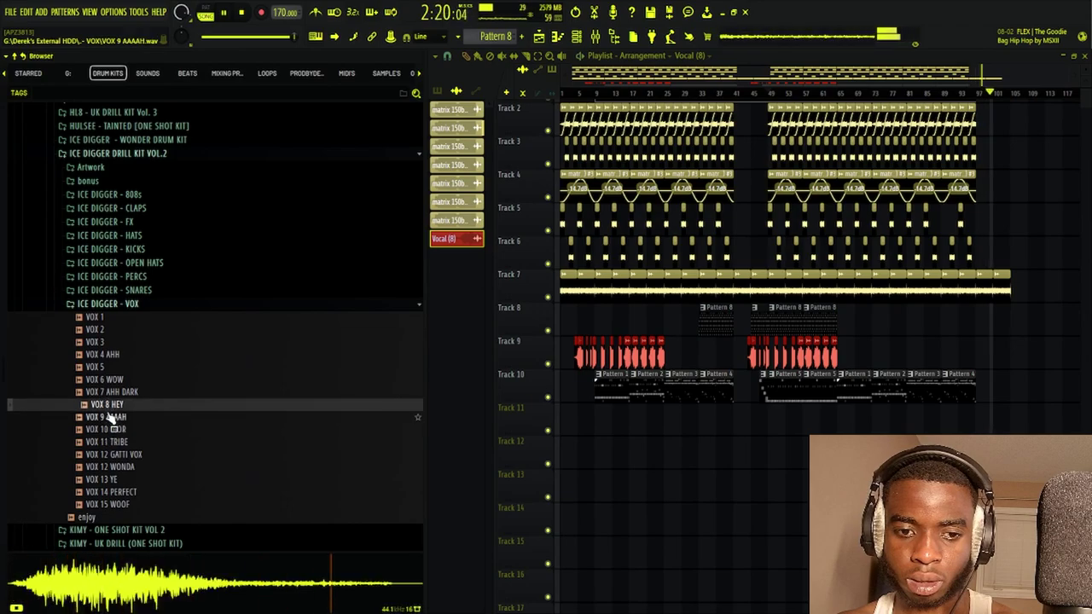
click(109, 444)
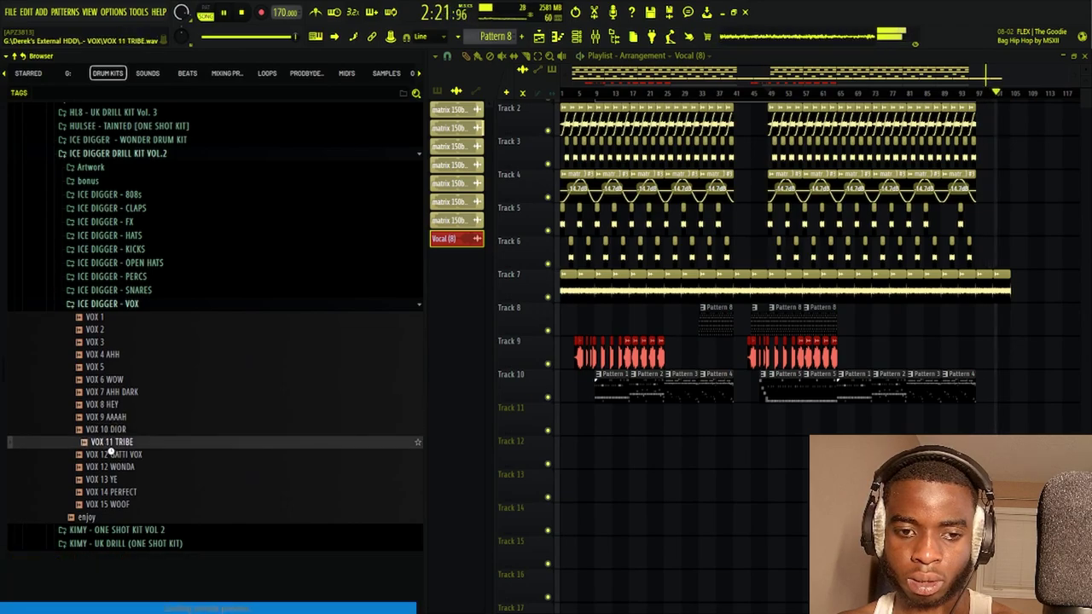
click(112, 467)
click(111, 457)
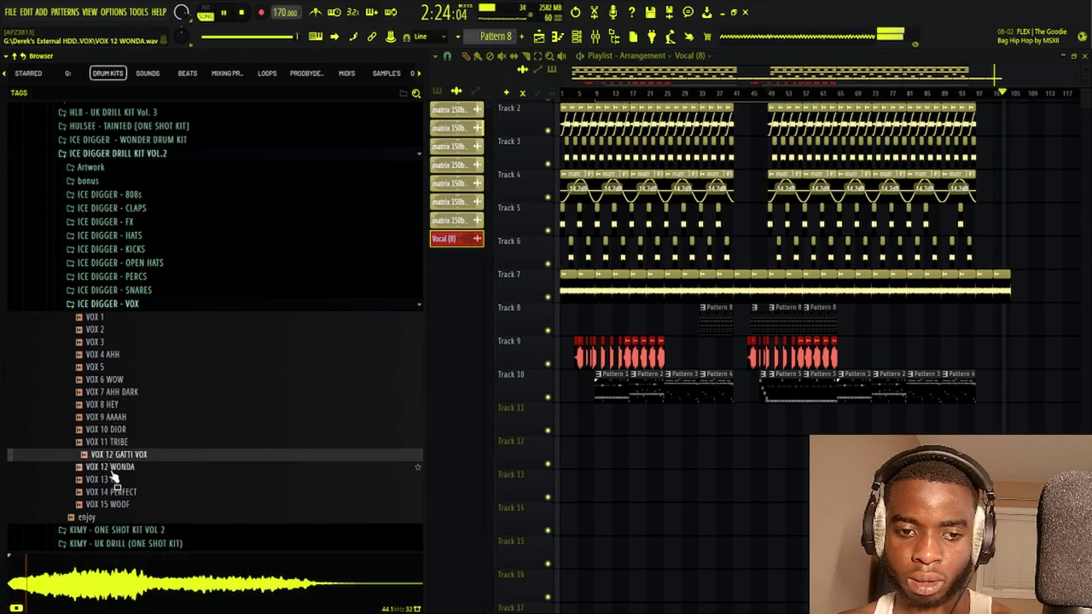
Preview the samples VOX 15 WOOF, VOX 14 PERFECT, VOX 13 YE, VOX 12 WONDA, VOX 11 TRIBE and VOX 10 DIOR
click(107, 479)
click(113, 504)
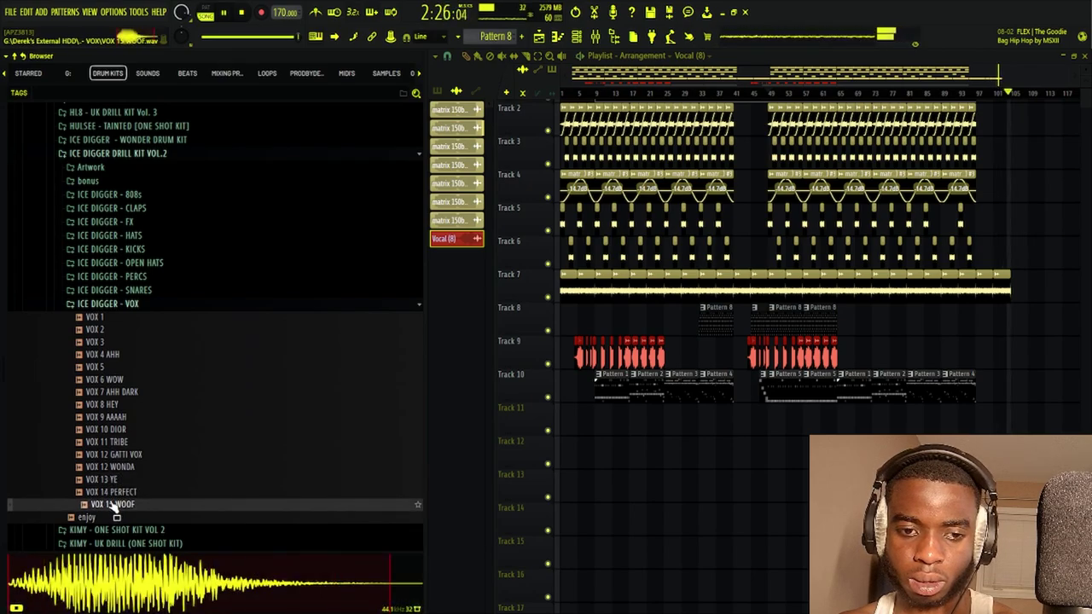
click(111, 492)
click(108, 479)
click(106, 467)
click(100, 443)
click(97, 429)
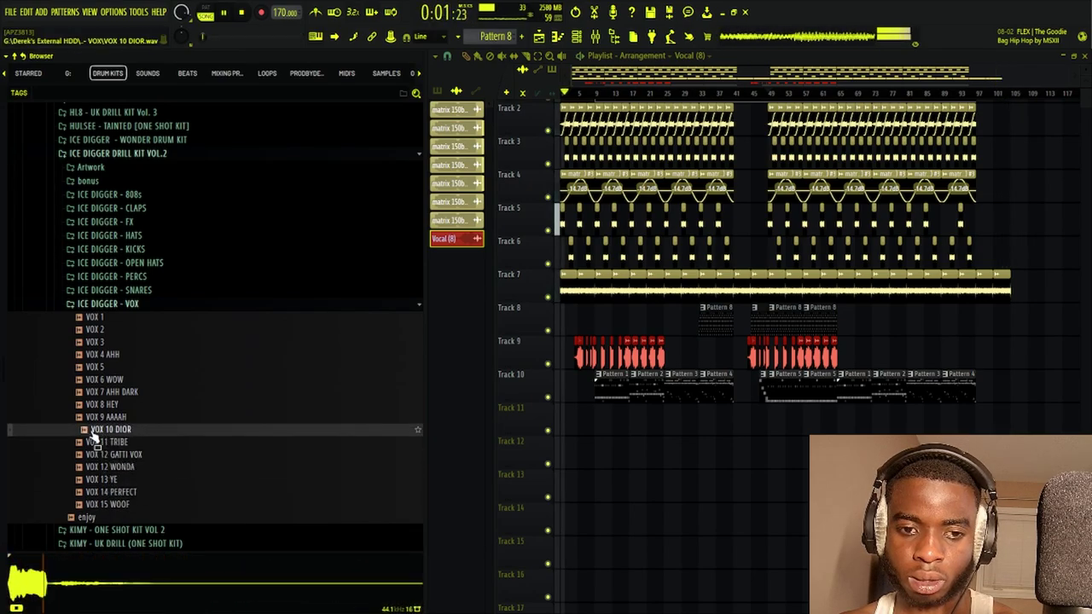
Preview the remaining samples in the ICE DIGGER - VOX folder, from VOX 9 AAAAH back to VOX 1
click(95, 416)
click(92, 404)
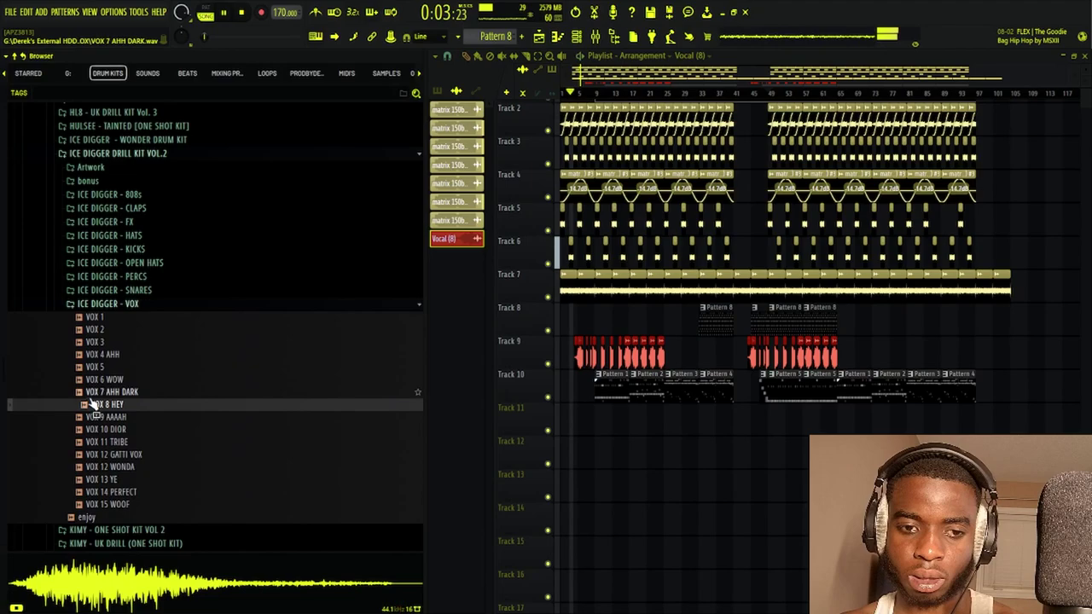
click(90, 392)
click(88, 378)
click(88, 367)
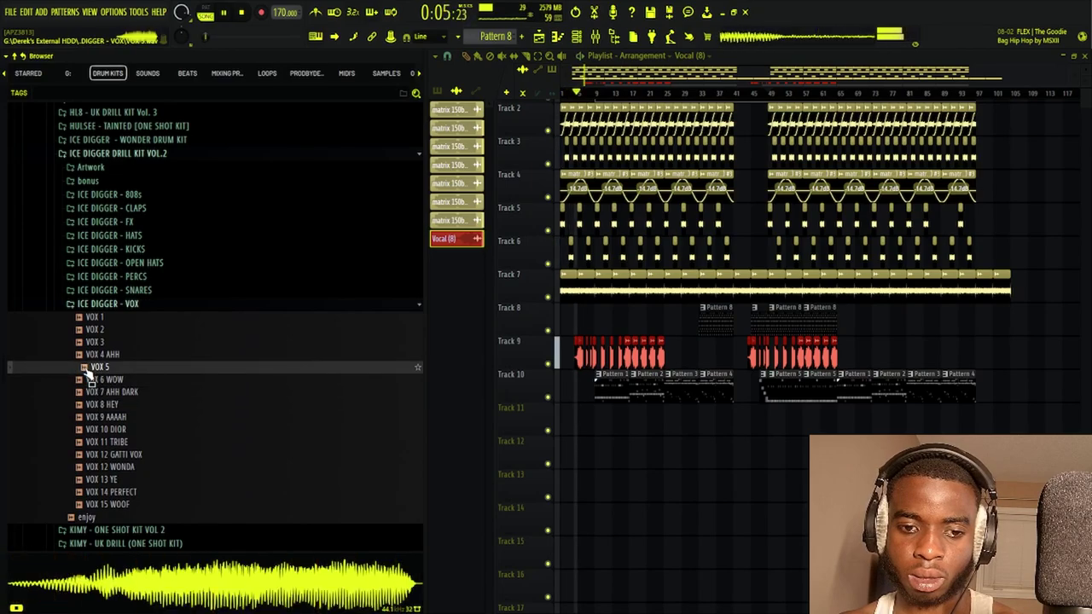
click(90, 355)
click(89, 341)
click(85, 330)
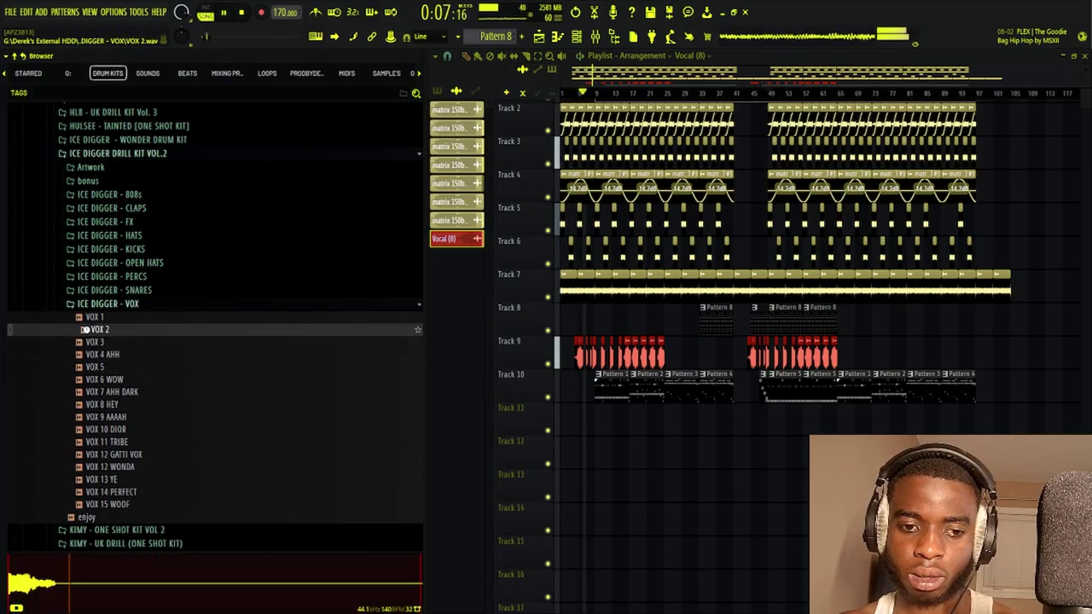
click(91, 318)
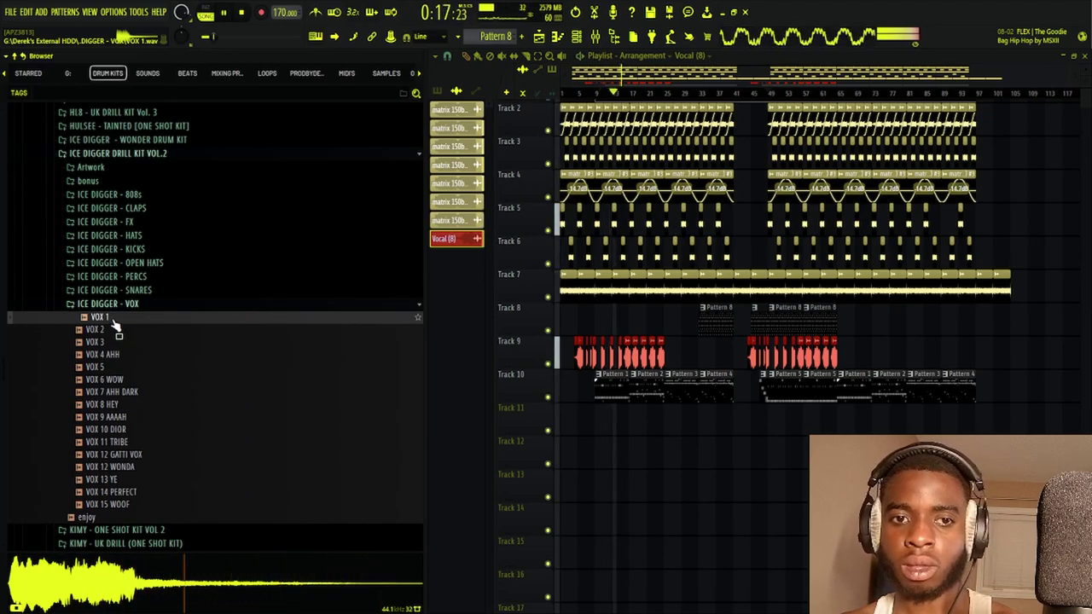
Look through the HULSEE - TAINTED and HL8 - UK DRILL KIT Vol. 3 folders and open the HL8 kit's VOX folder
click(101, 127)
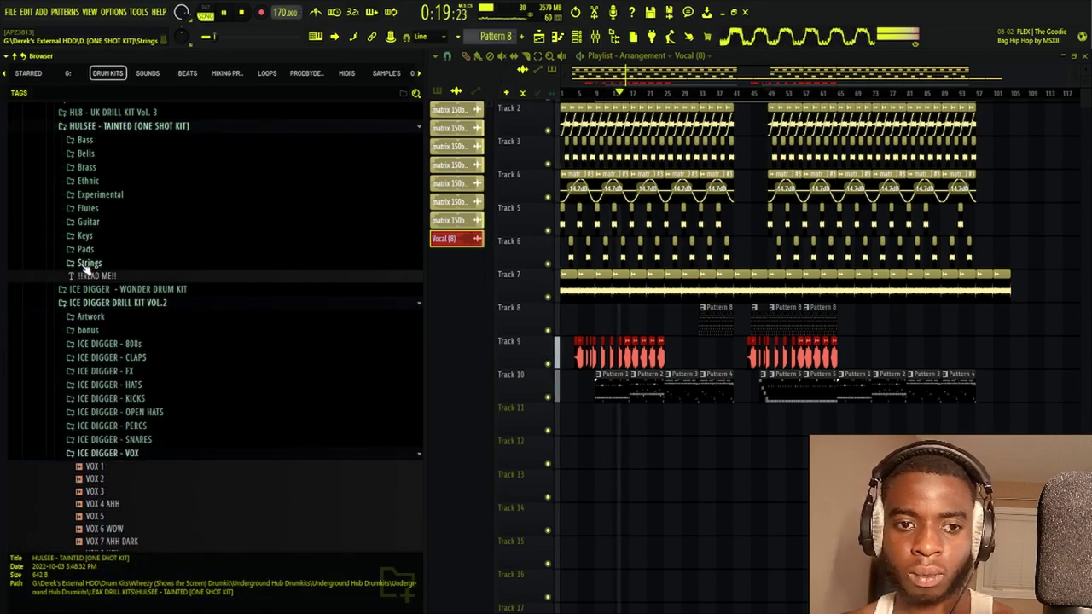
click(100, 111)
click(87, 222)
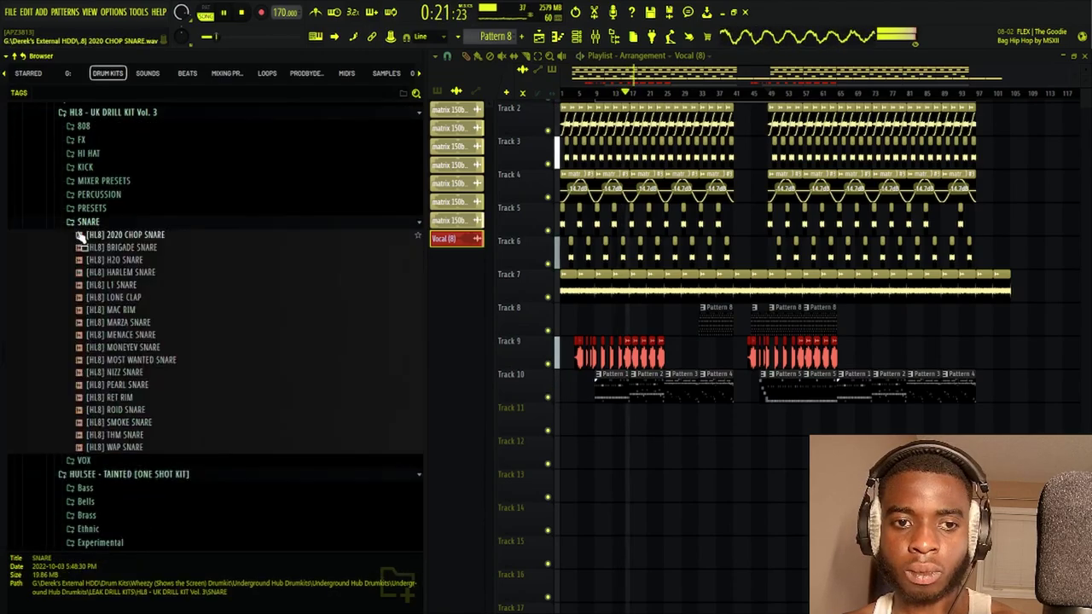
click(87, 223)
click(84, 235)
Preview HL8 vocal samples including 247, 1M, AA, EM ONE, KYOTE, GPIAS, LIZZY and NB VOX
click(95, 262)
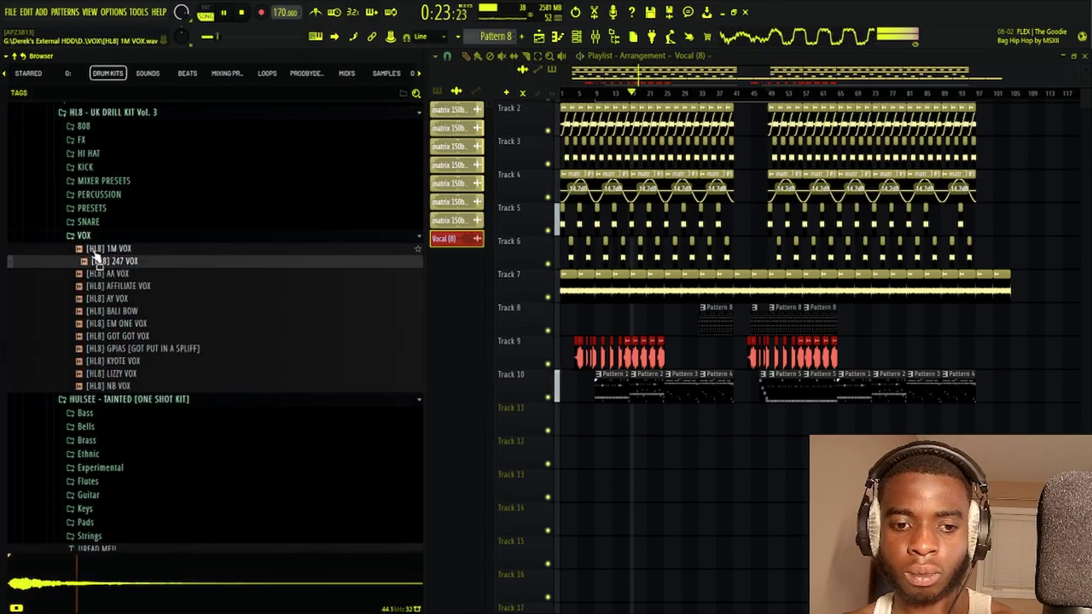
click(98, 248)
click(94, 273)
click(99, 324)
click(117, 362)
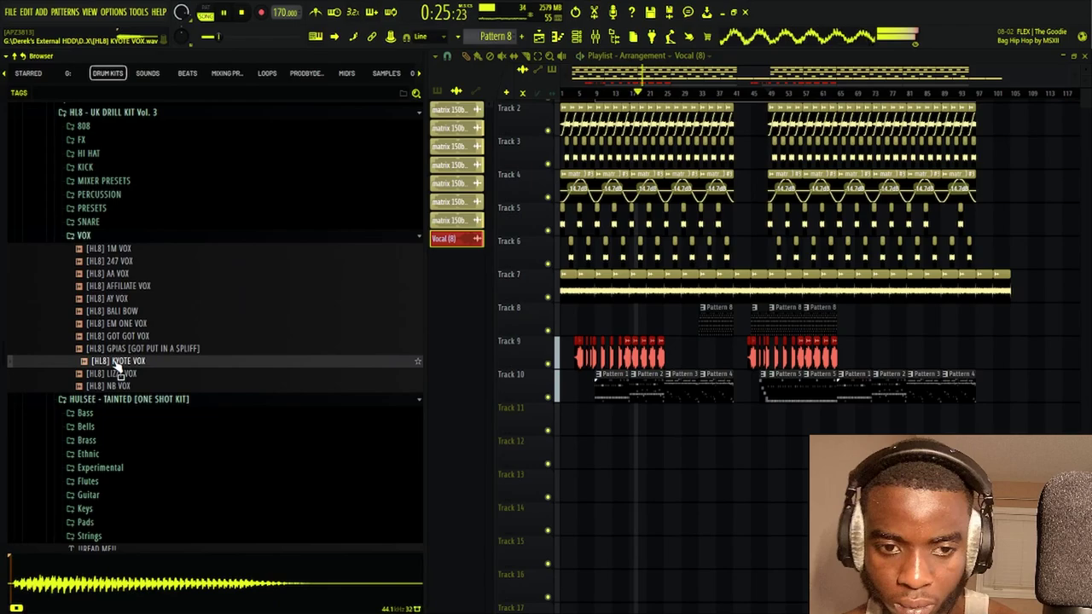
click(117, 351)
click(118, 362)
click(118, 374)
click(117, 385)
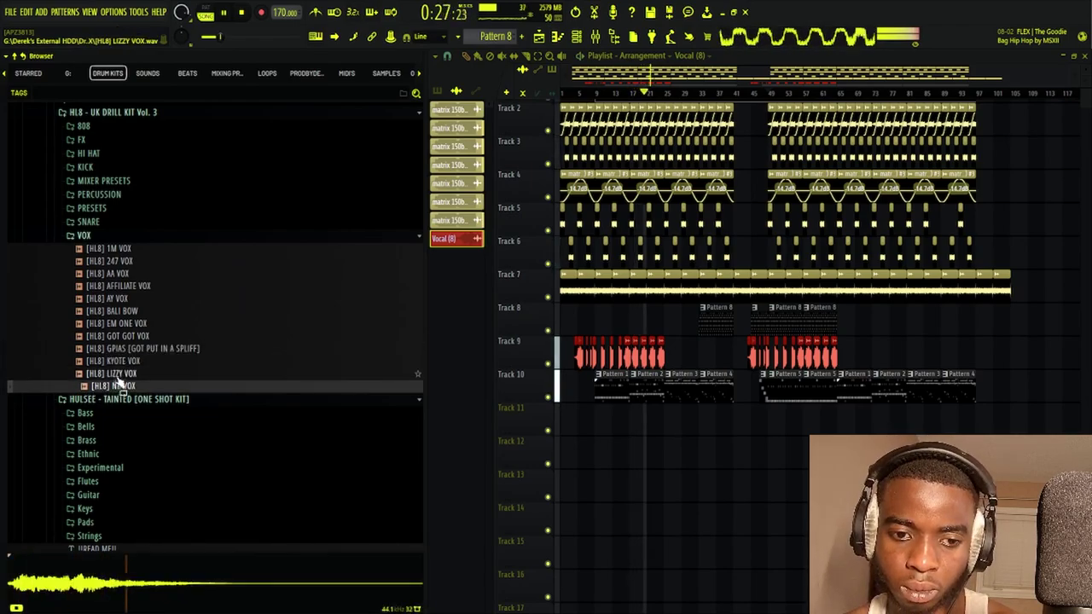
Expand the GOTCHA NEW AGE DRILLER KIT folder and search the drum kits for "vox"
scroll(120, 375, up, 4)
click(92, 247)
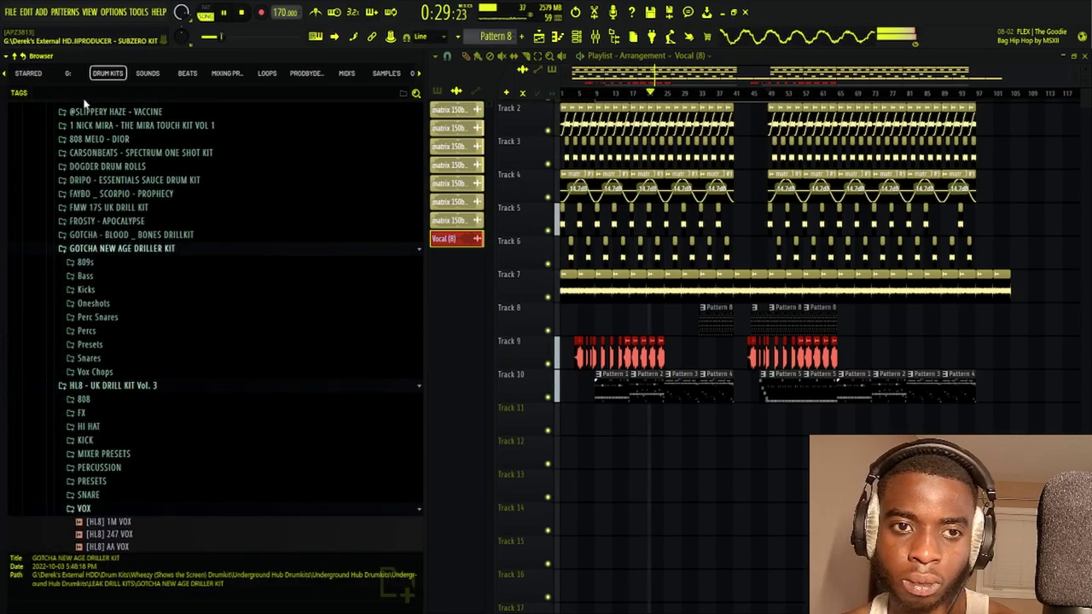
text(vox)
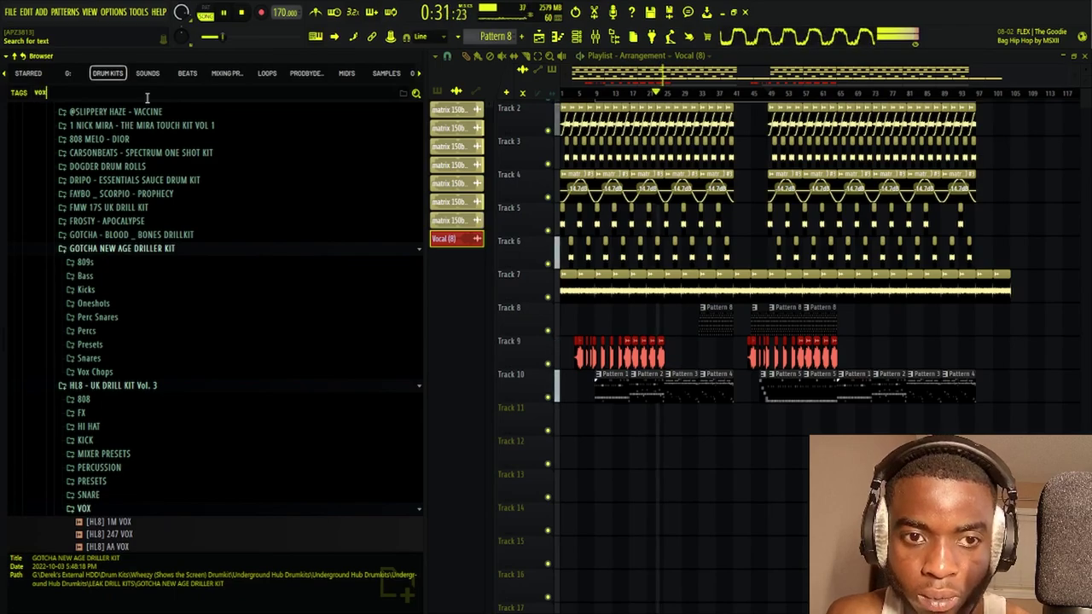
click(61, 168)
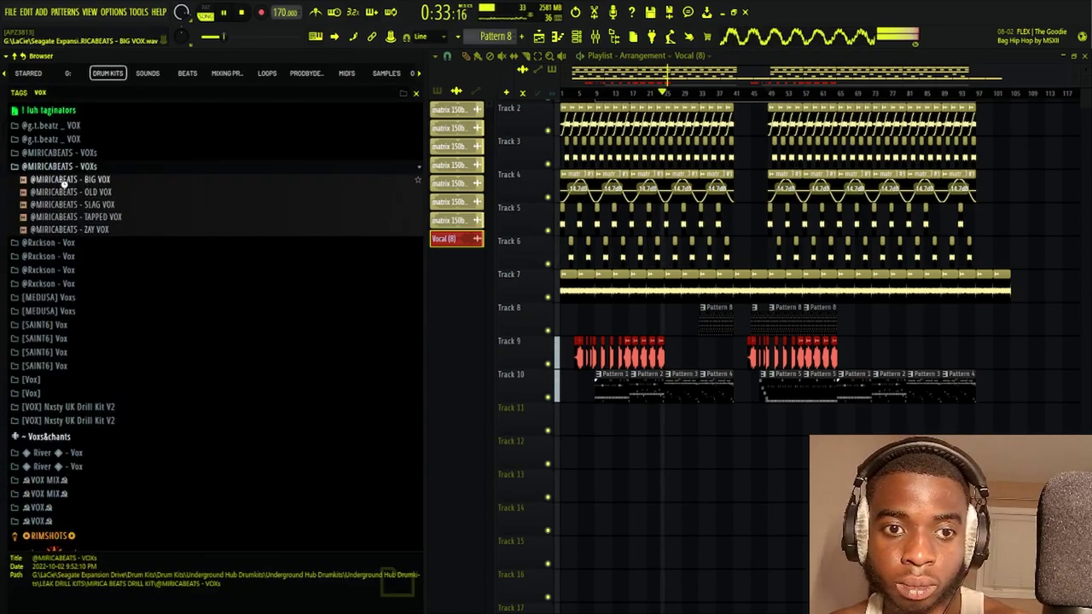
click(64, 181)
scroll(90, 282, down, 5)
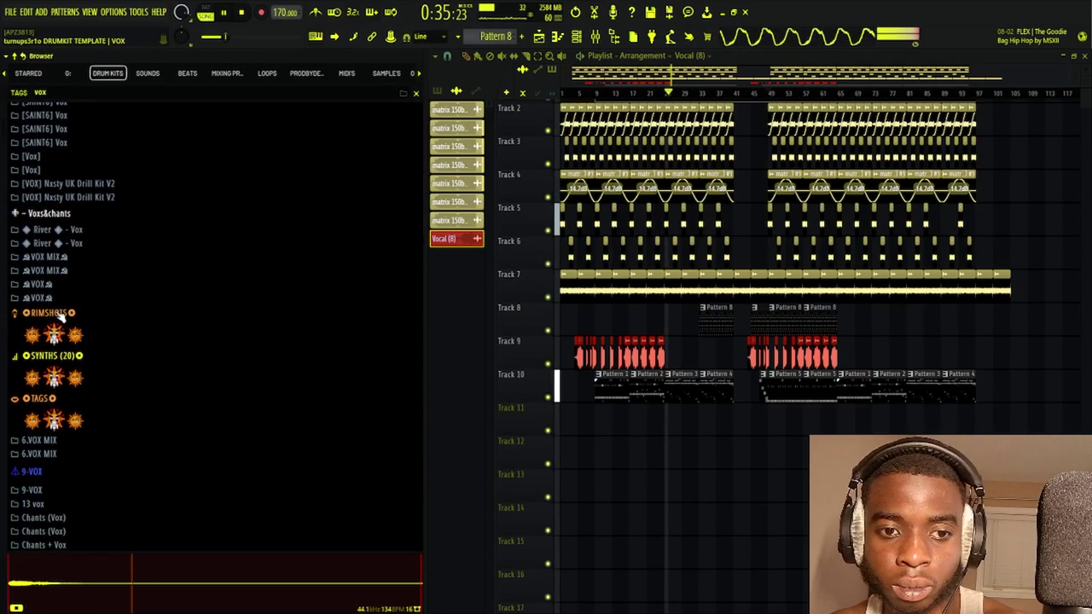
click(40, 298)
click(43, 323)
click(47, 361)
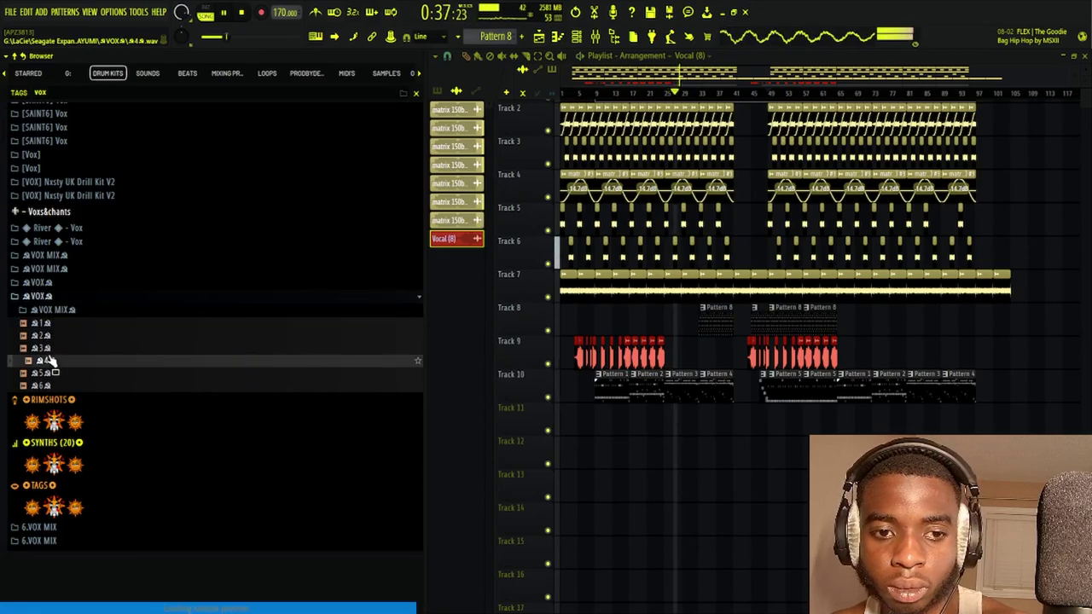
click(56, 284)
click(53, 308)
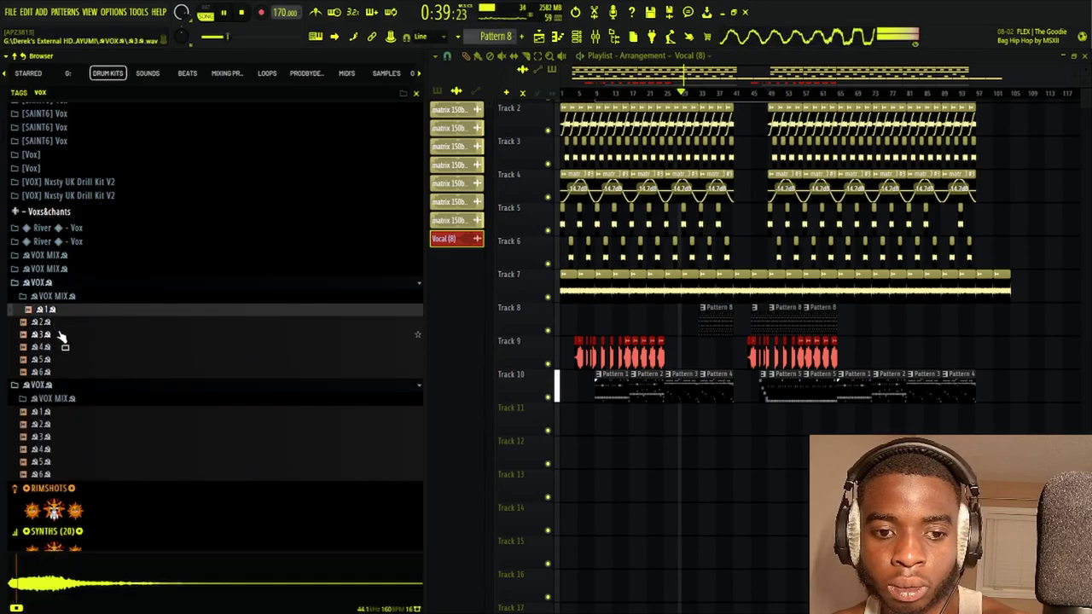
Preview samples in a Chants + Vox folder, including Alot On My Mind Vox, Ahh Mastered, Yeahhh Boyyy, Pierre Lion and Nudy Vox (add reverb)
scroll(61, 336, down, 10)
click(42, 209)
click(51, 247)
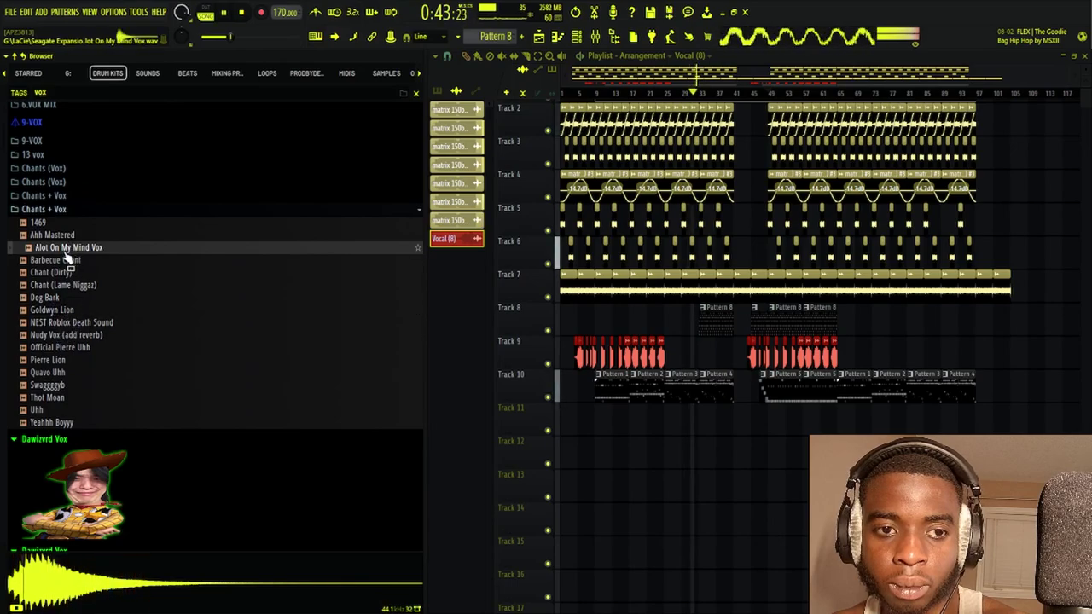
click(47, 224)
click(53, 236)
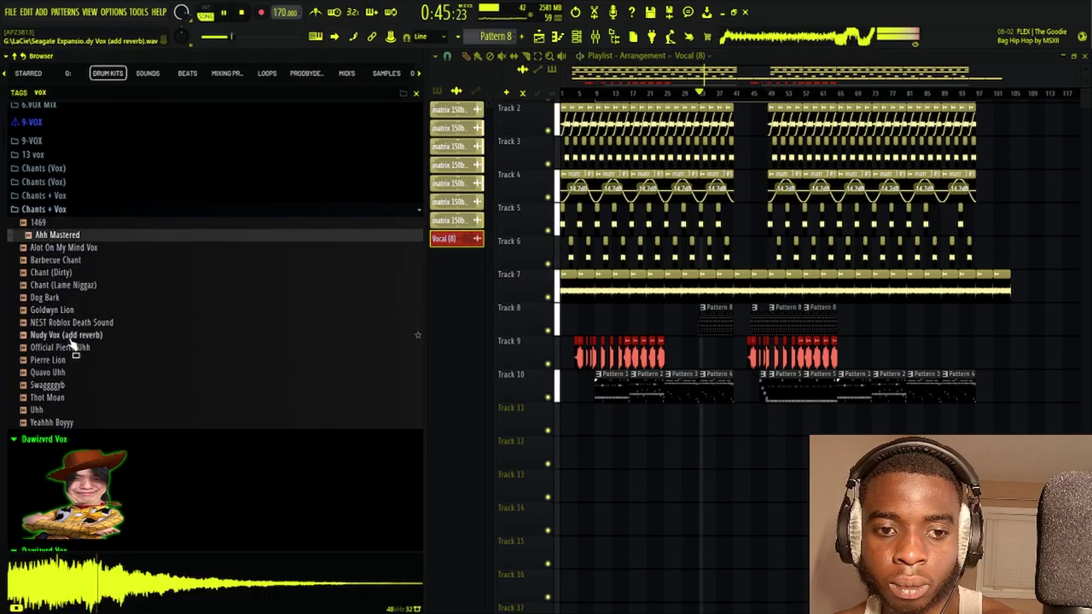
click(59, 385)
click(40, 423)
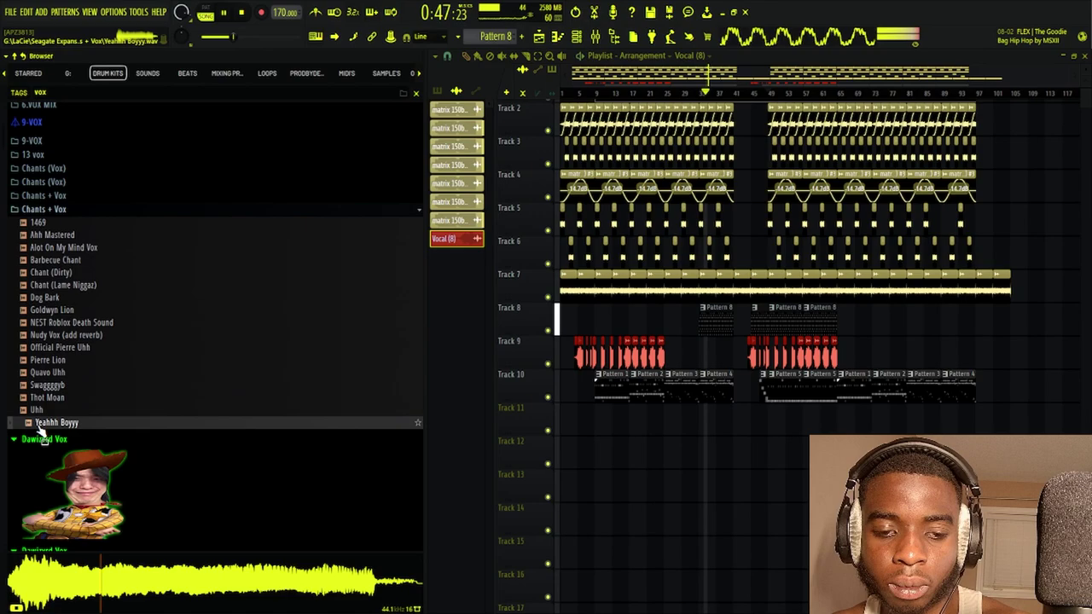
click(41, 411)
click(47, 362)
click(43, 334)
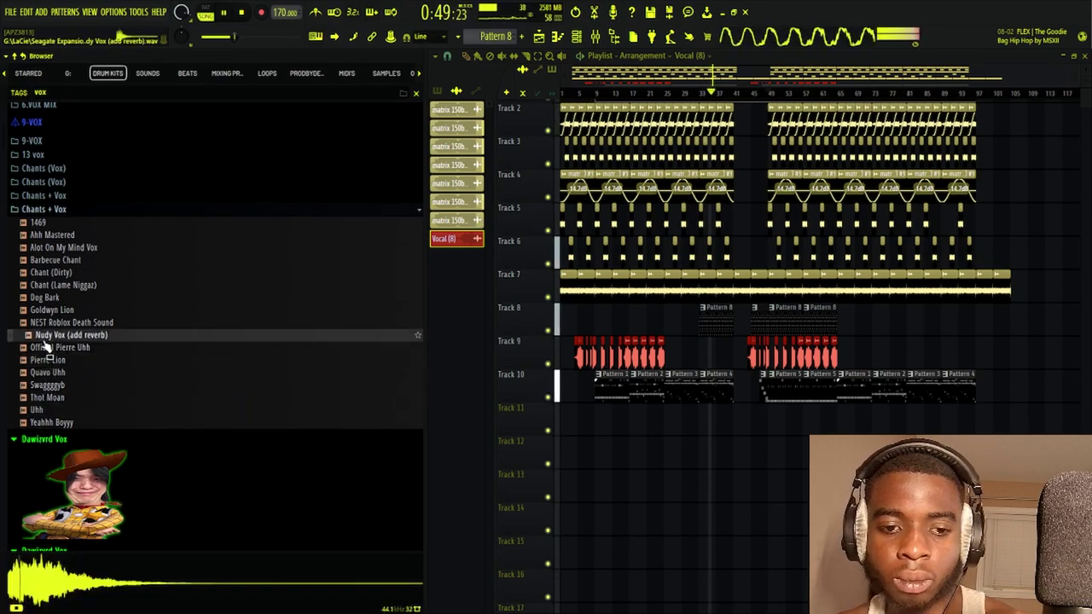
Browse the other Chants + Vox folder and the Chants (Vox) folders for a suitable vocal sample
scroll(26, 341, down, 10)
scroll(25, 341, up, 8)
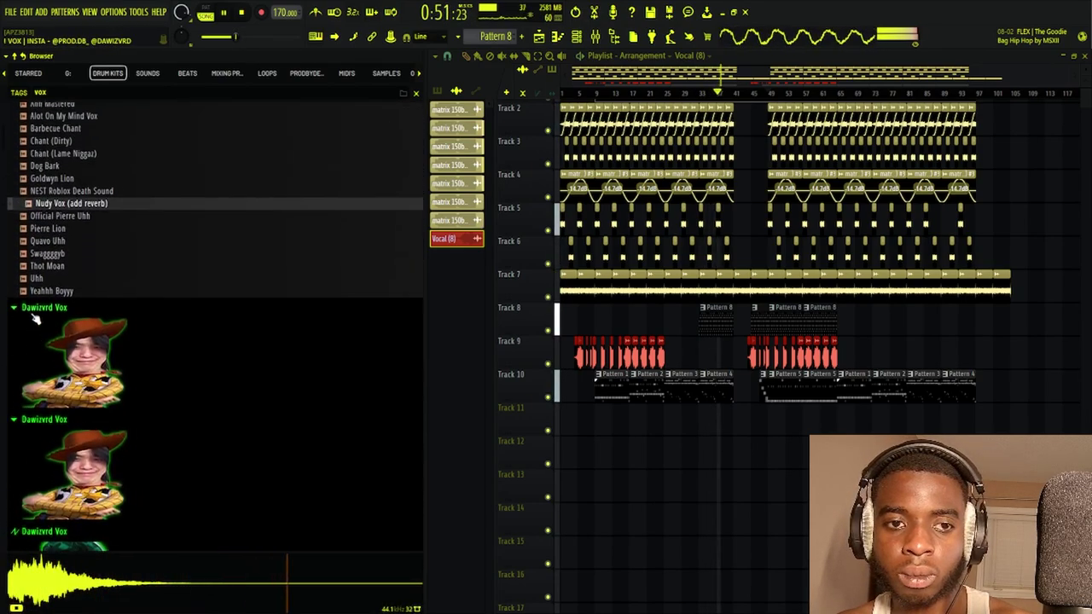
click(34, 209)
click(37, 187)
scroll(39, 196, up, 2)
scroll(40, 197, up, 2)
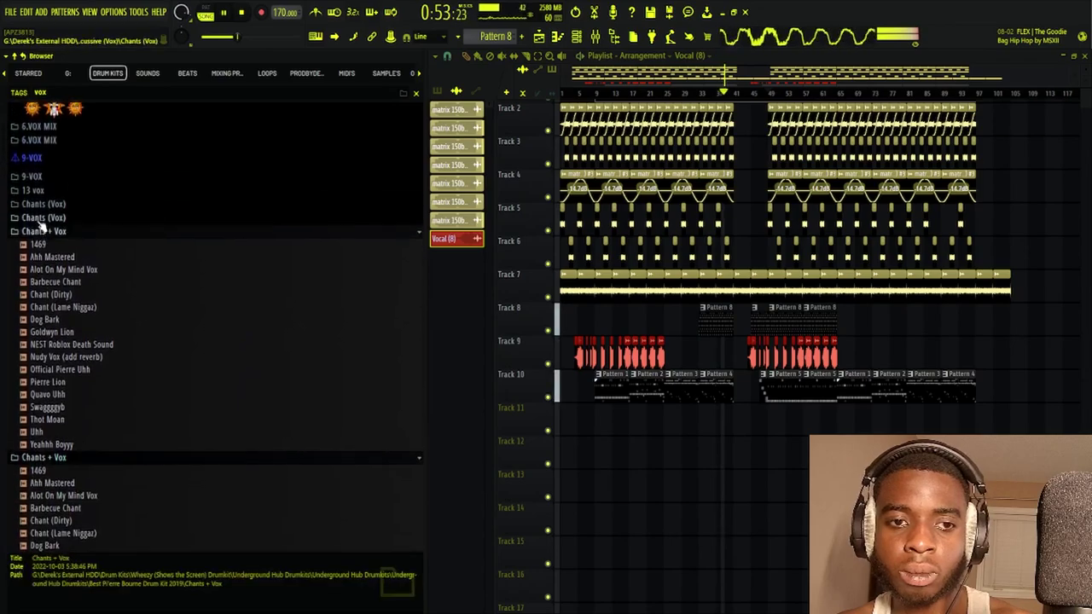
click(40, 248)
click(40, 271)
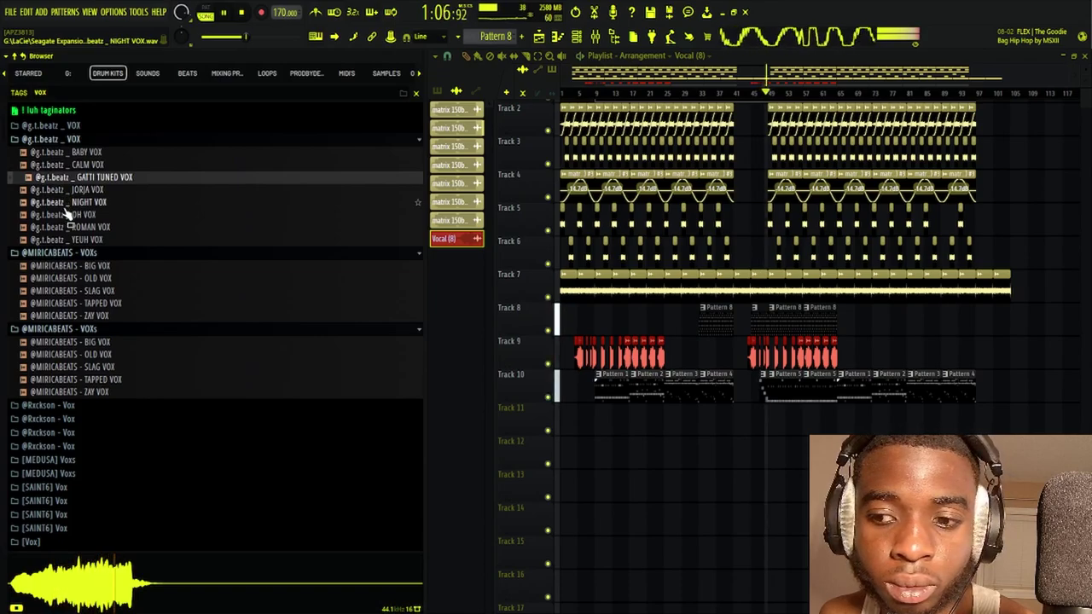
Preview NIGHT VOX, expand the duplicate @g.t.beatz _ VOX folder and preview its samples through YEUH VOX
click(80, 203)
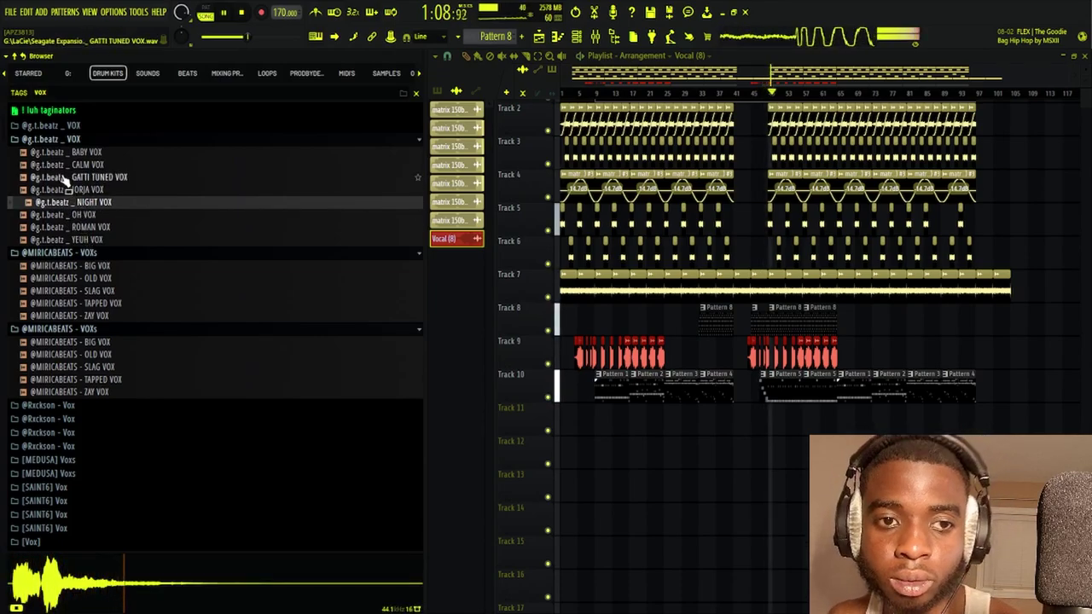
click(52, 125)
click(39, 152)
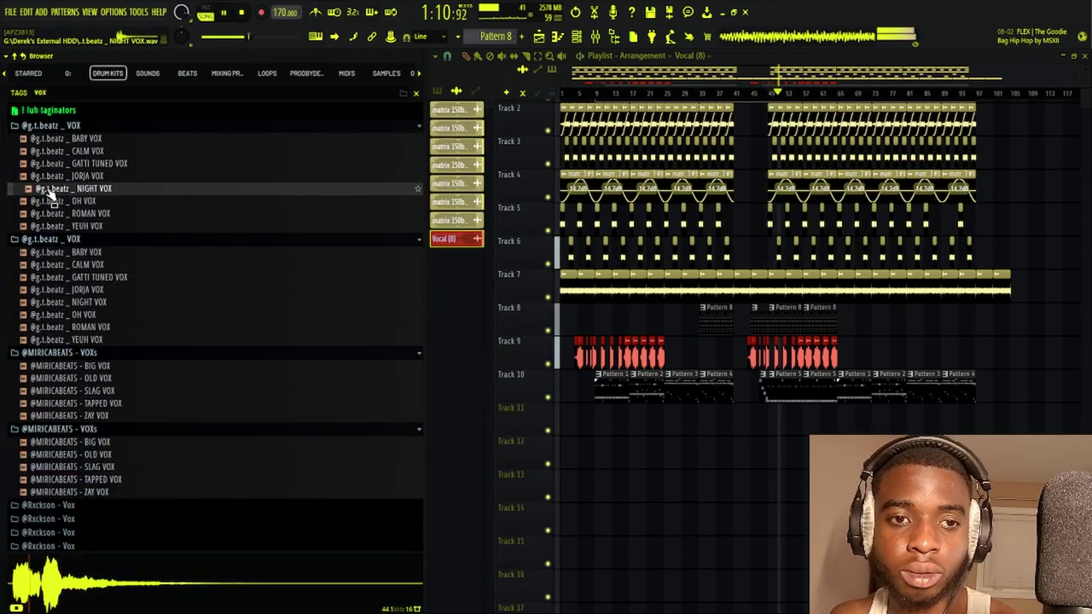
click(63, 227)
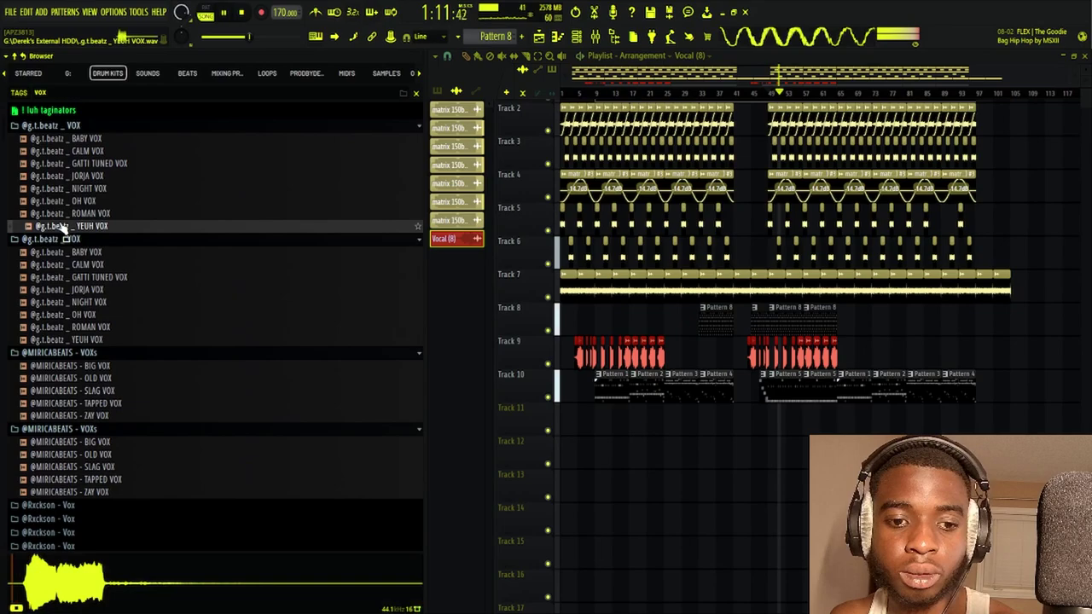
Collapse the first @g.t.beatz _ VOX folder and preview CHRXME TAG 2022_2 and shadow whisper long from ! luh taginators
click(53, 124)
click(53, 113)
click(53, 127)
click(55, 139)
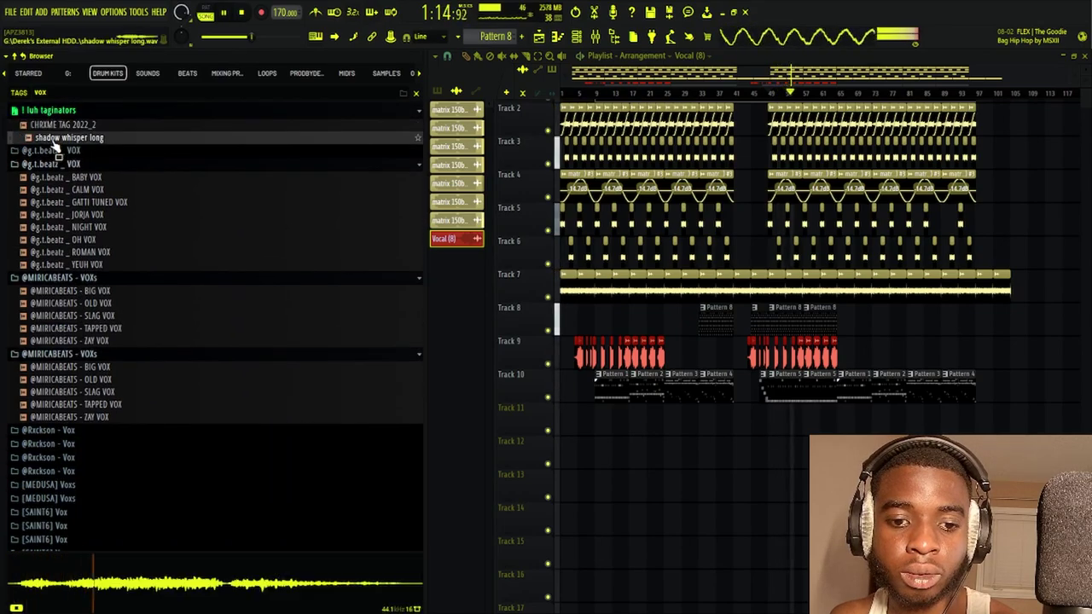
Preview GATTI TUNED VOX and BABY VOX in the second @g.t.beatz _ VOX folder and collapse the folder
click(63, 202)
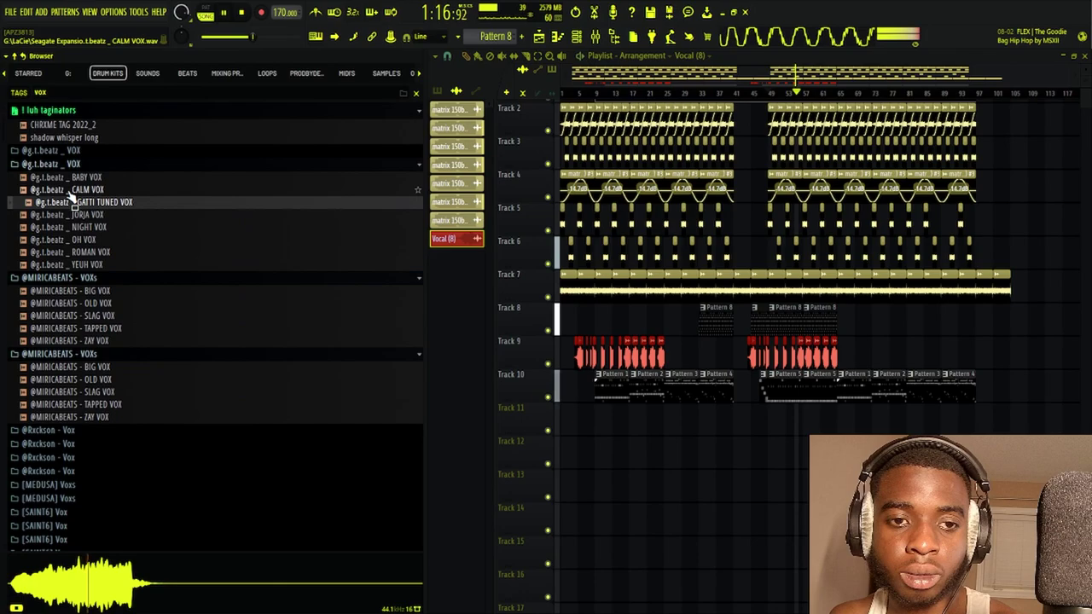
click(69, 179)
click(67, 163)
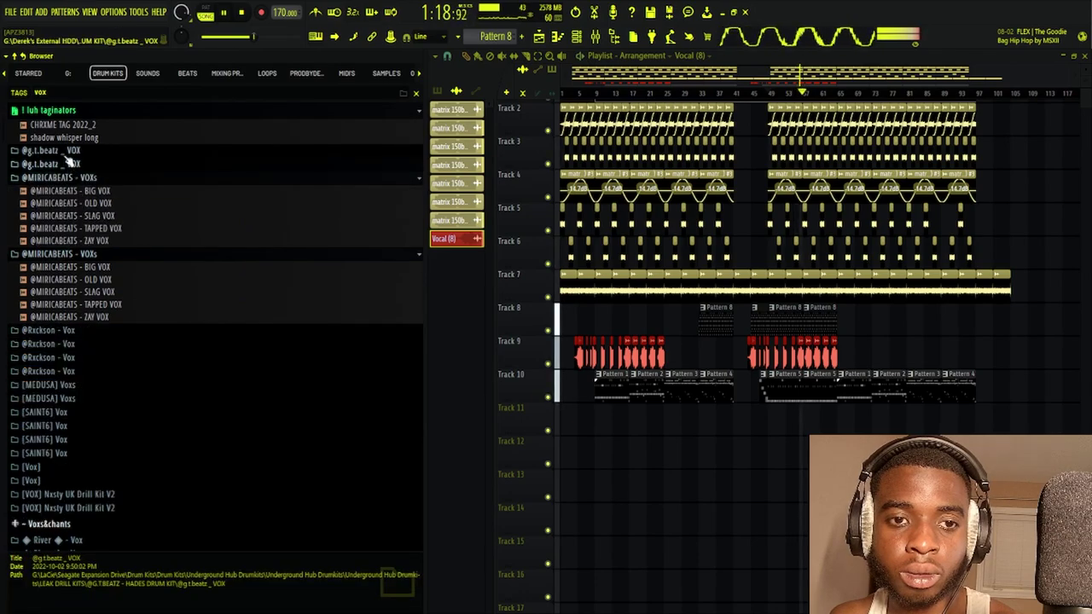
Expand the first @g.t.beatz _ VOX folder and preview CALM, JORJA, GATTI TUNED, OH, ROMAN and YEUH VOX
click(65, 153)
click(44, 175)
click(71, 200)
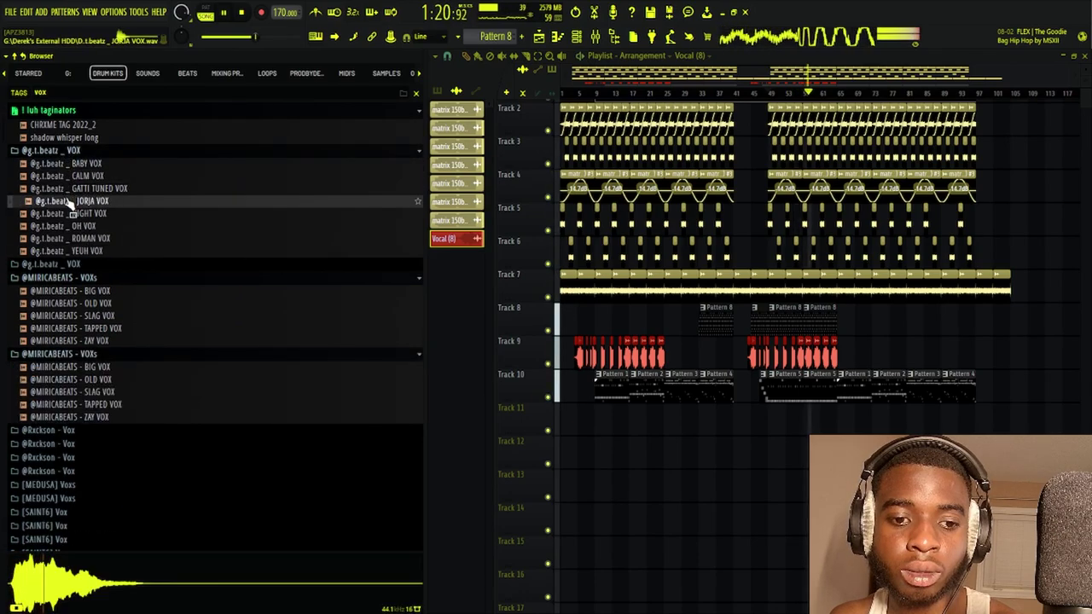
click(73, 193)
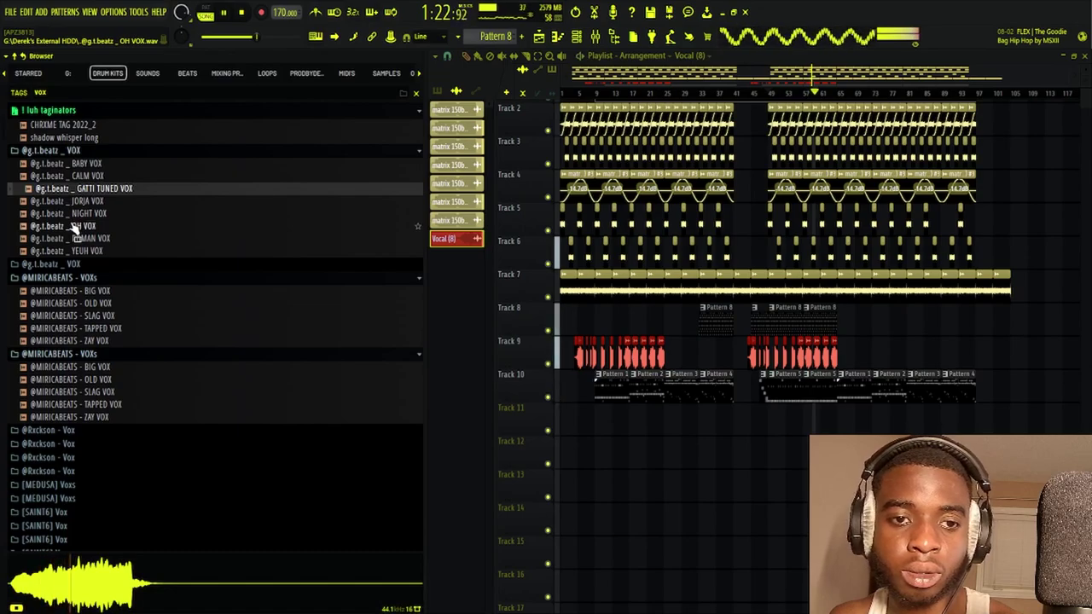
click(75, 226)
click(77, 238)
click(77, 251)
click(76, 264)
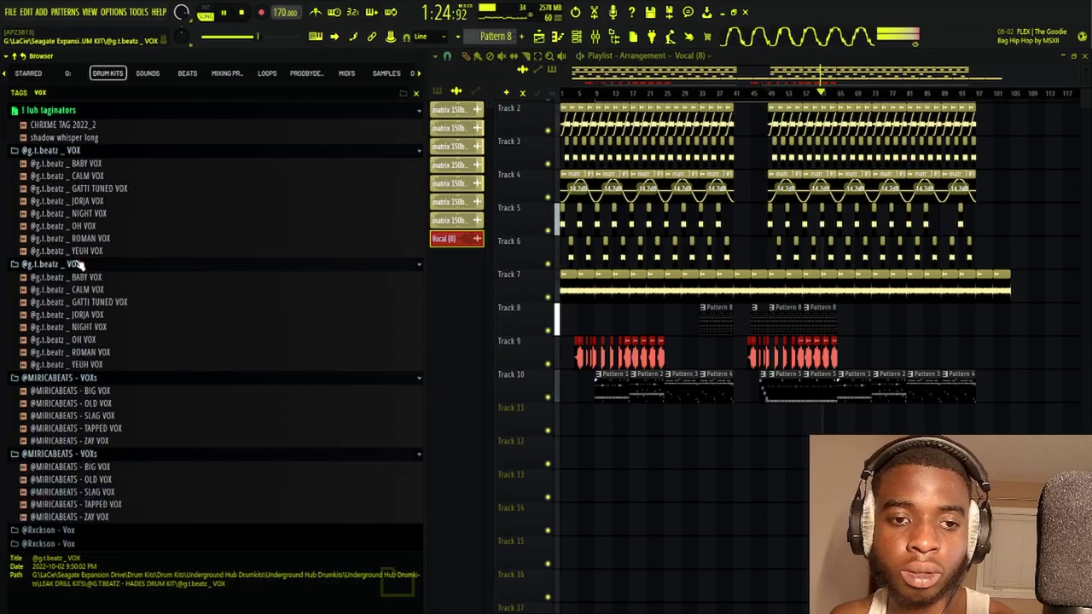
click(78, 254)
Expand the second [VOX] Nxsty UK Drill Kit V2 folder and preview a range of its samples from (1) through (34)
scroll(79, 294, down, 8)
click(78, 277)
click(73, 262)
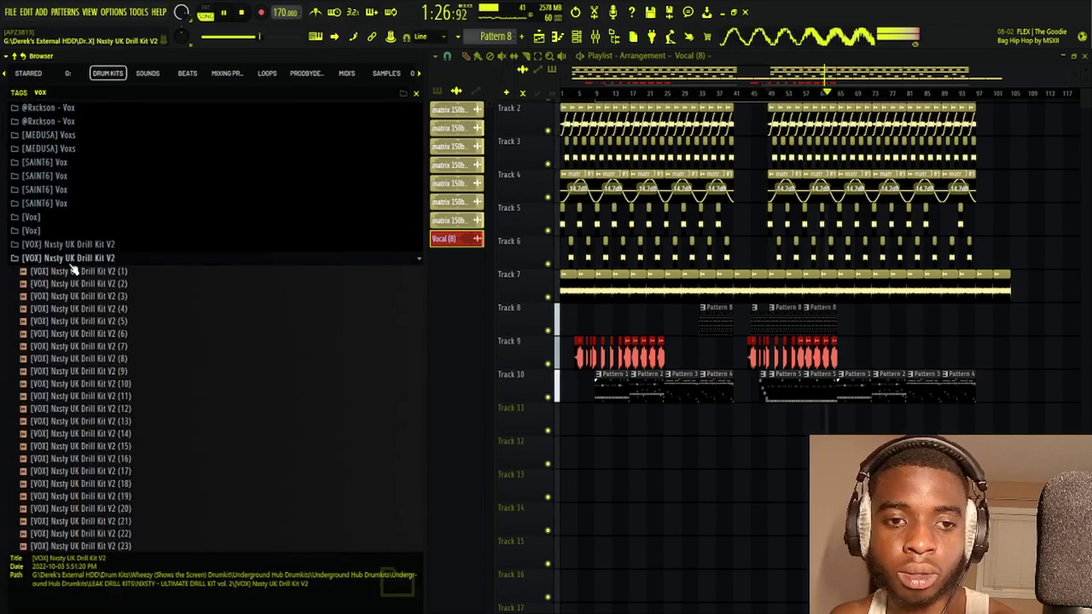
click(74, 272)
click(89, 362)
scroll(88, 358, down, 5)
click(84, 335)
scroll(84, 332, down, 2)
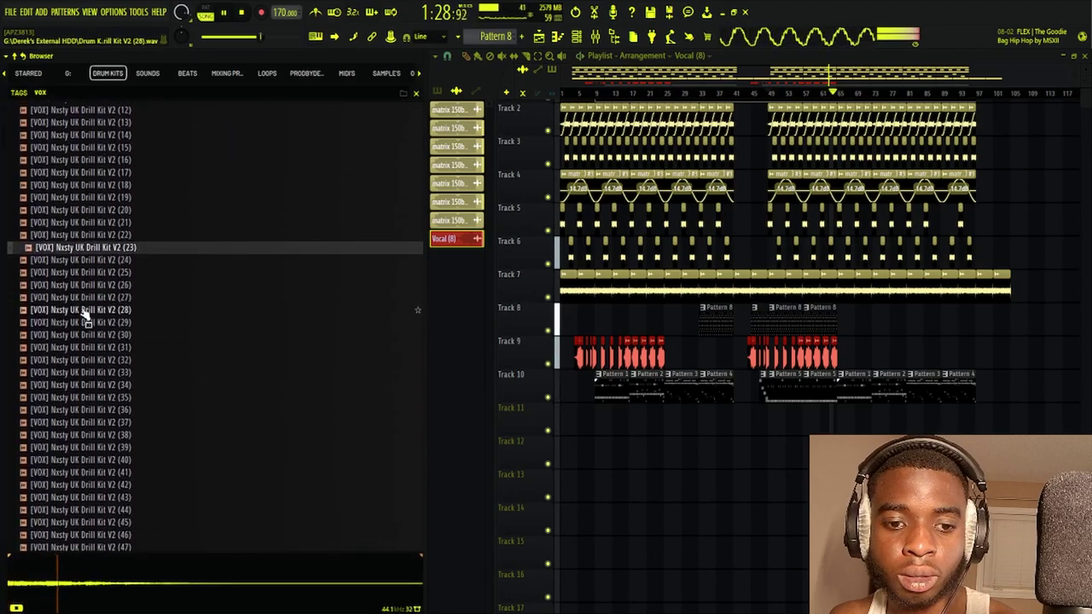
click(85, 322)
click(85, 334)
click(86, 384)
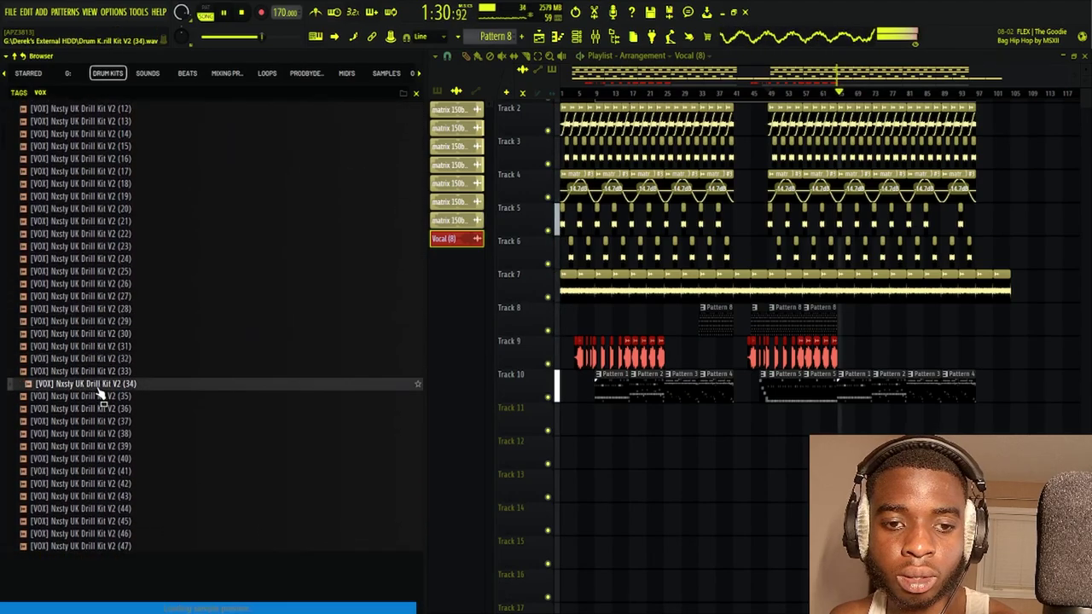
Preview Voc - Master (Emin) from the 168 Bpm F# Minor Serenada beat folder and try to add it to the playlist
click(191, 74)
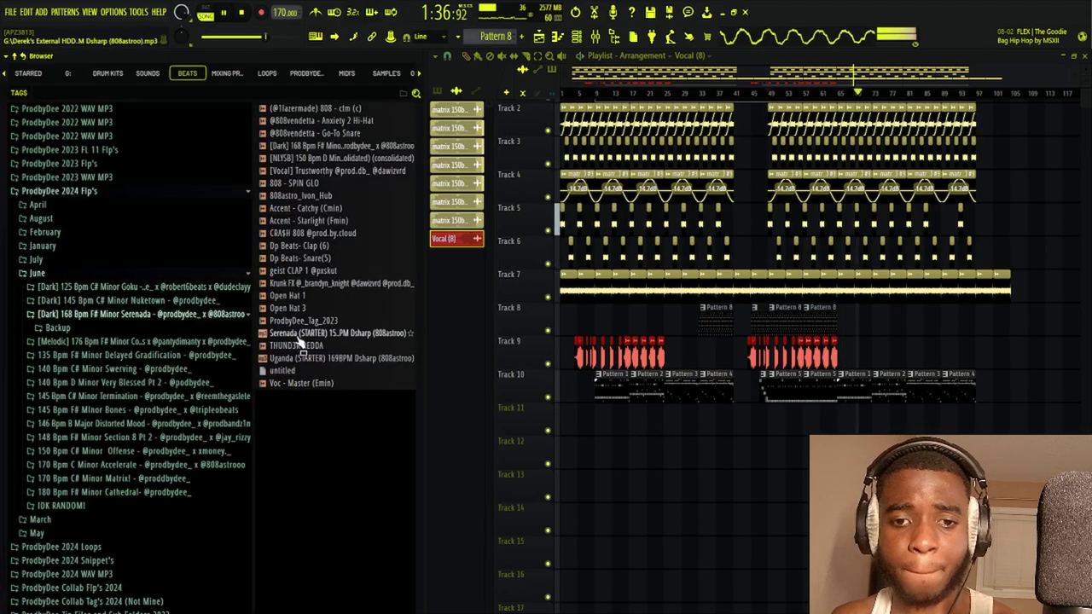
click(294, 384)
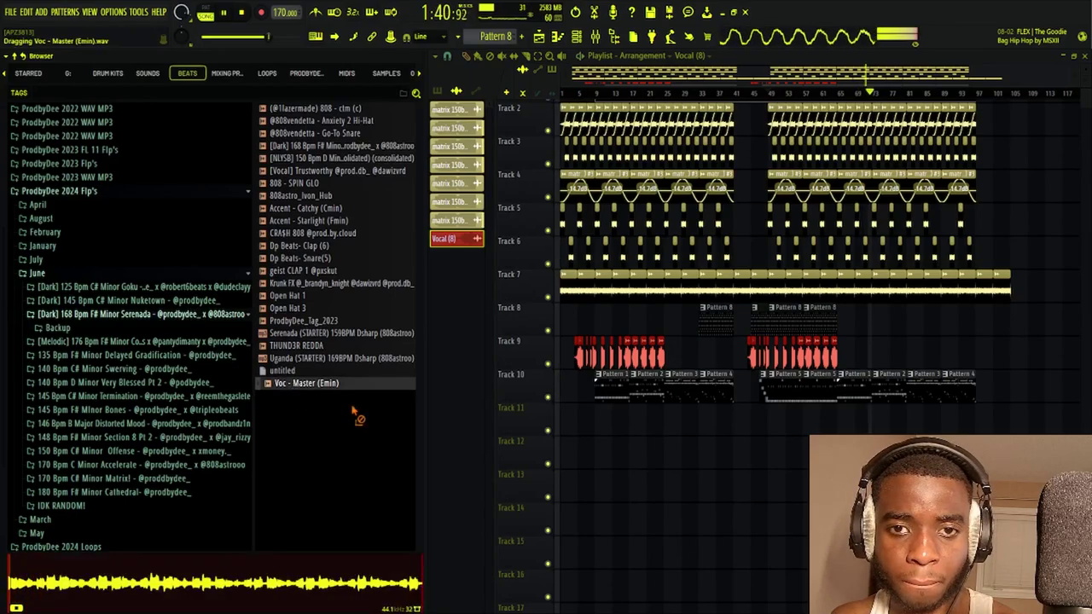
drag(657, 444, 500, 436)
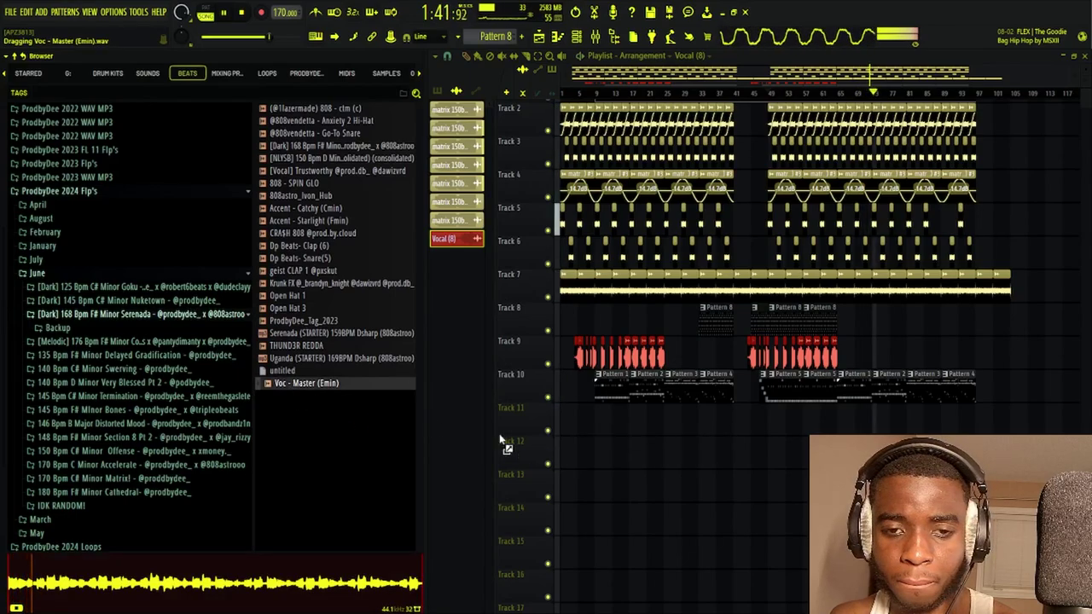
click(72, 315)
click(73, 302)
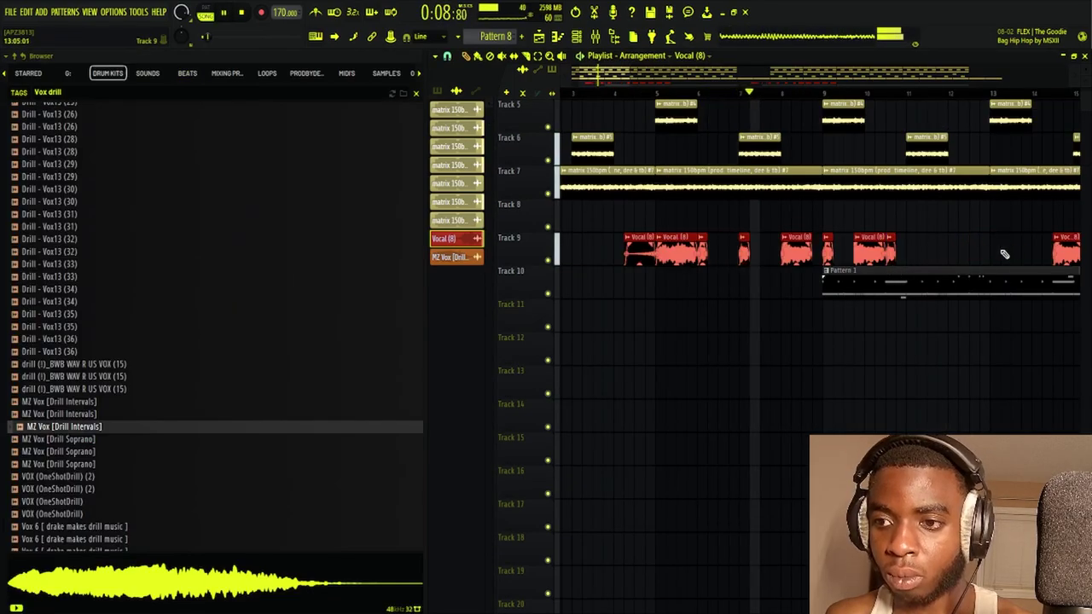
Move the pair of Vocal (8) clips between bars 10 and 11 on Track 9 one beat later
click(817, 263)
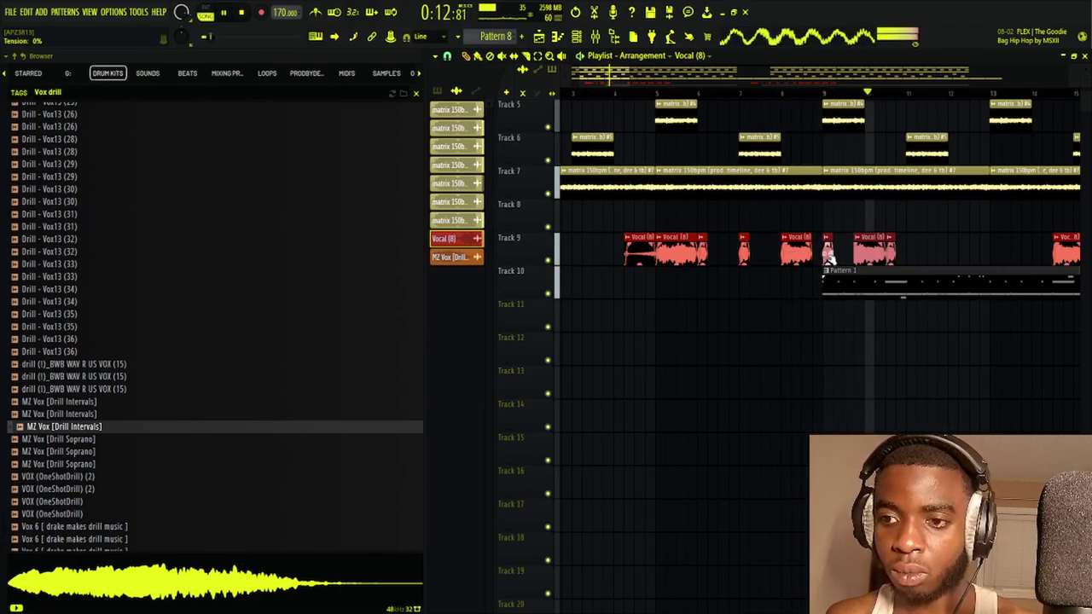
key(space)
key(space)
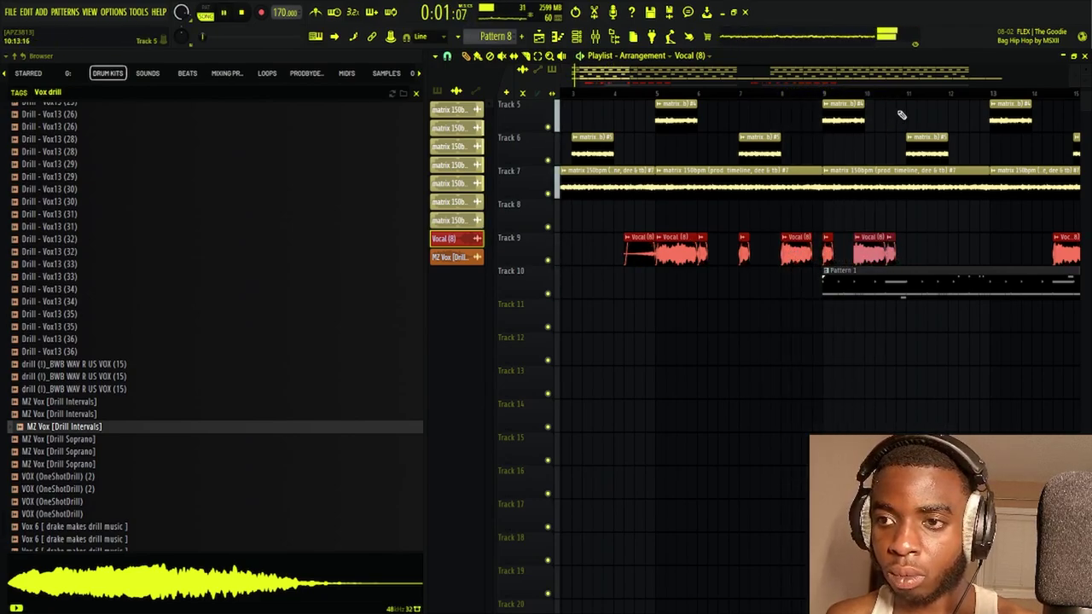
scroll(898, 99, up, 3)
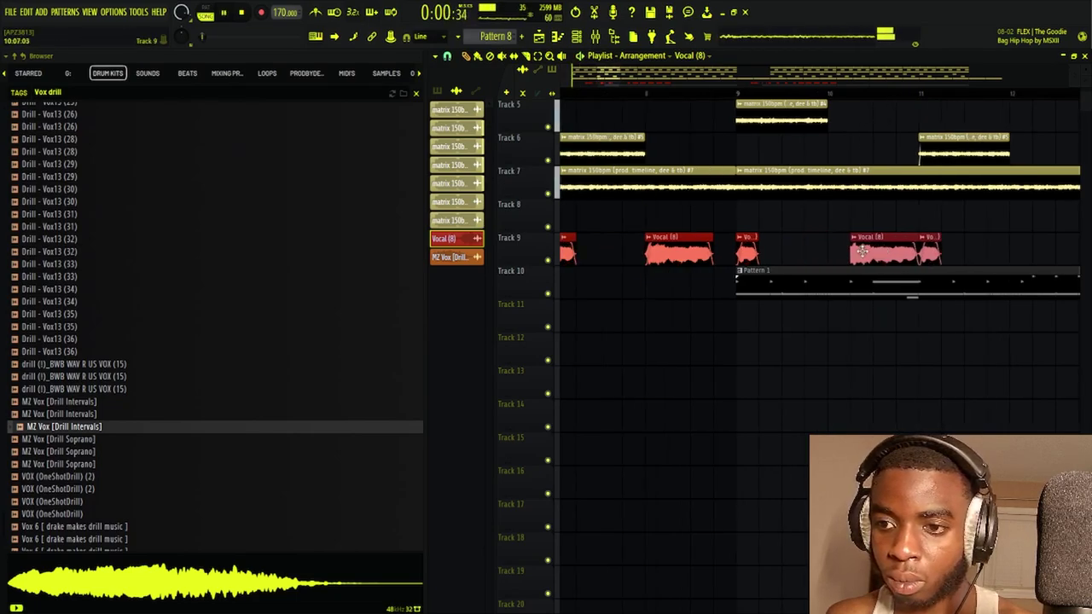
click(739, 94)
ctrl+click(805, 239)
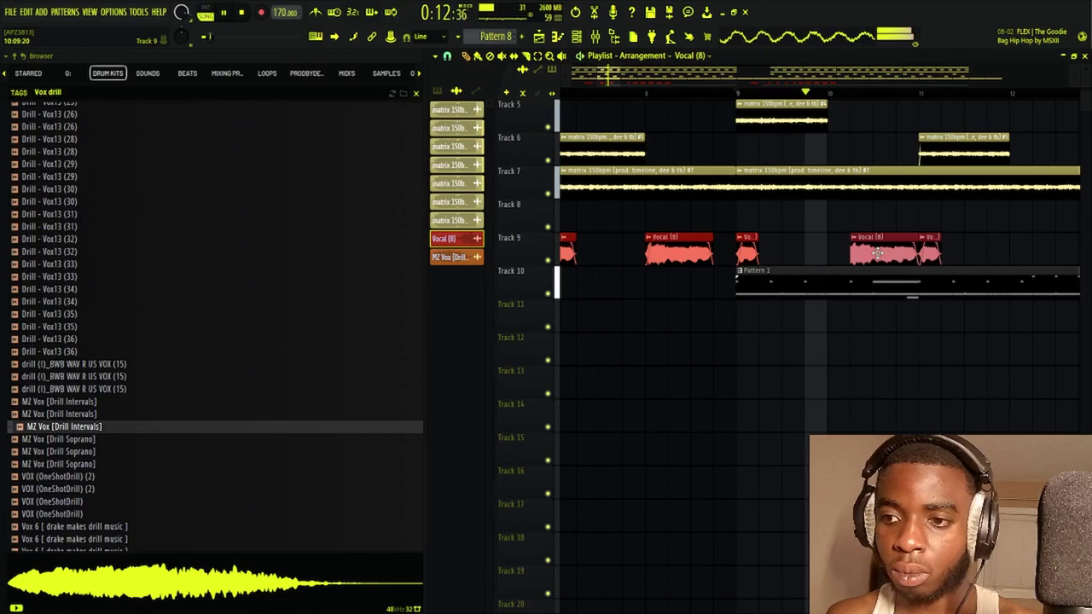
drag(870, 253, 893, 252)
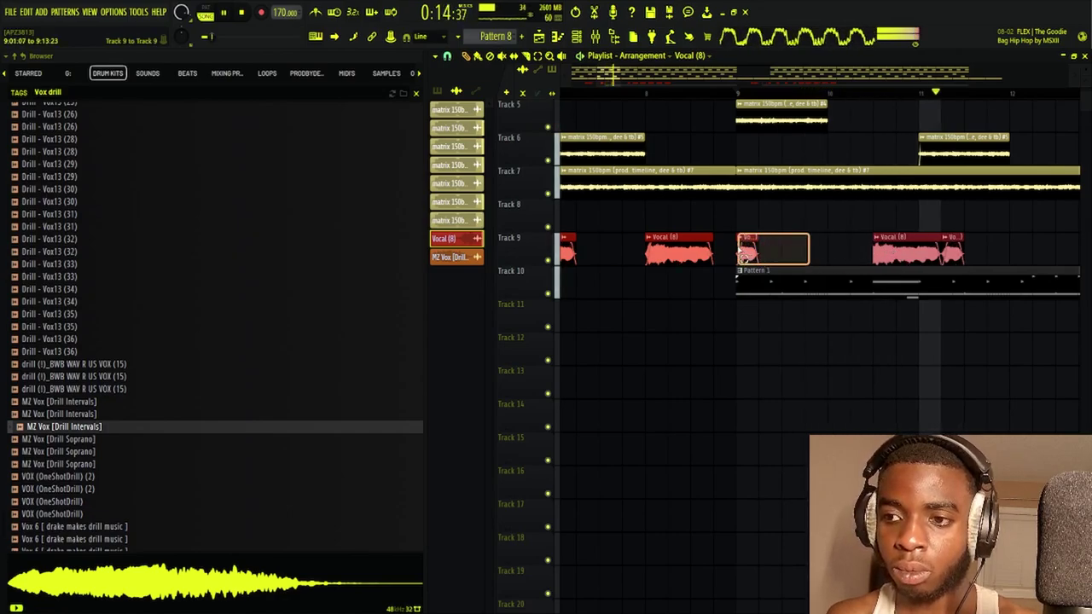
Delete the short Vocal (8) clip just after bar 11 and place a copy of the longer clip two bars further along Track 9
key(space)
key(space)
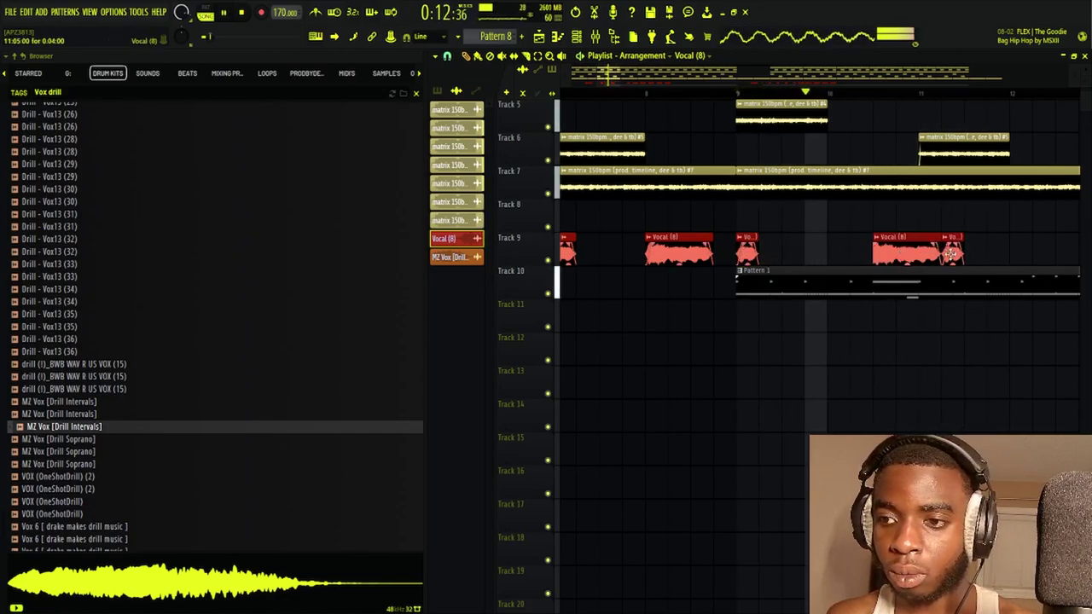
right_click(953, 255)
drag(958, 260, 751, 268)
right_click(761, 255)
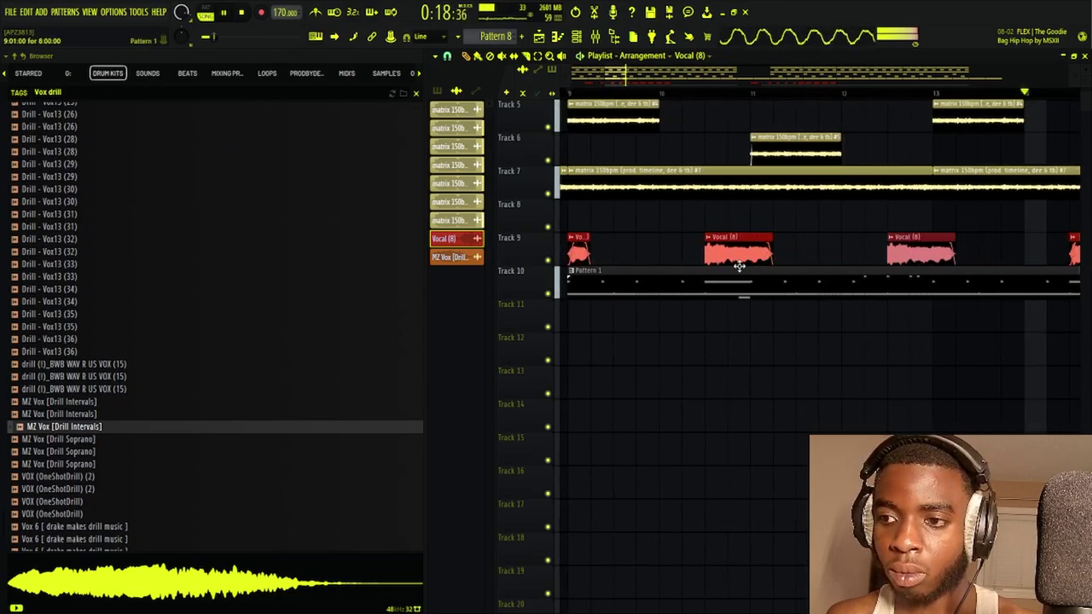
Replace the second Vocal (8) section on Track 9 with a copy of the edited first section, starting one beat after bar 44
scroll(770, 101, down, 5)
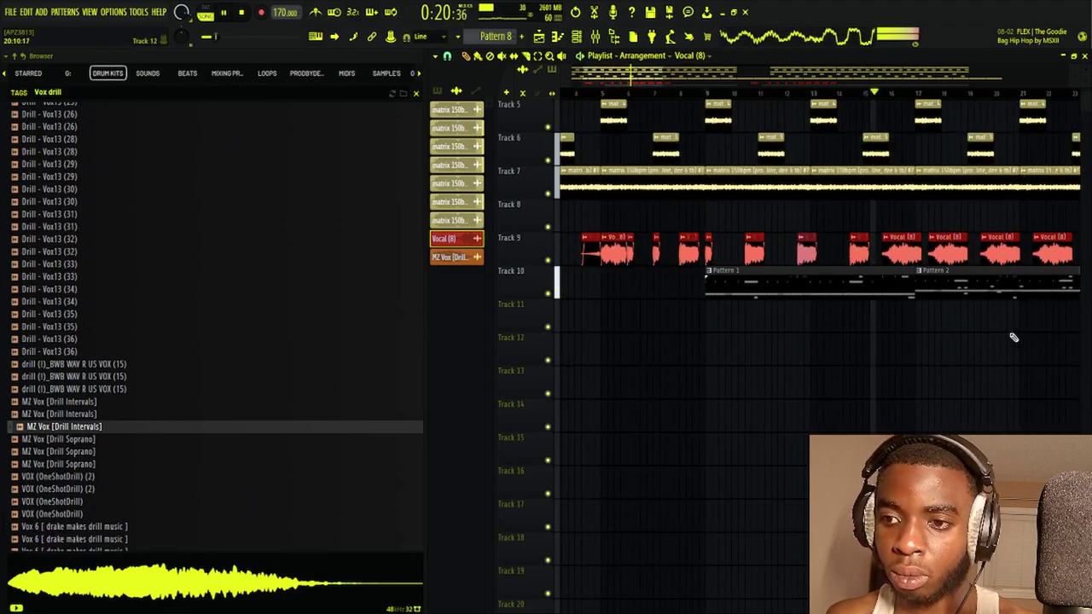
scroll(819, 336, down, 6)
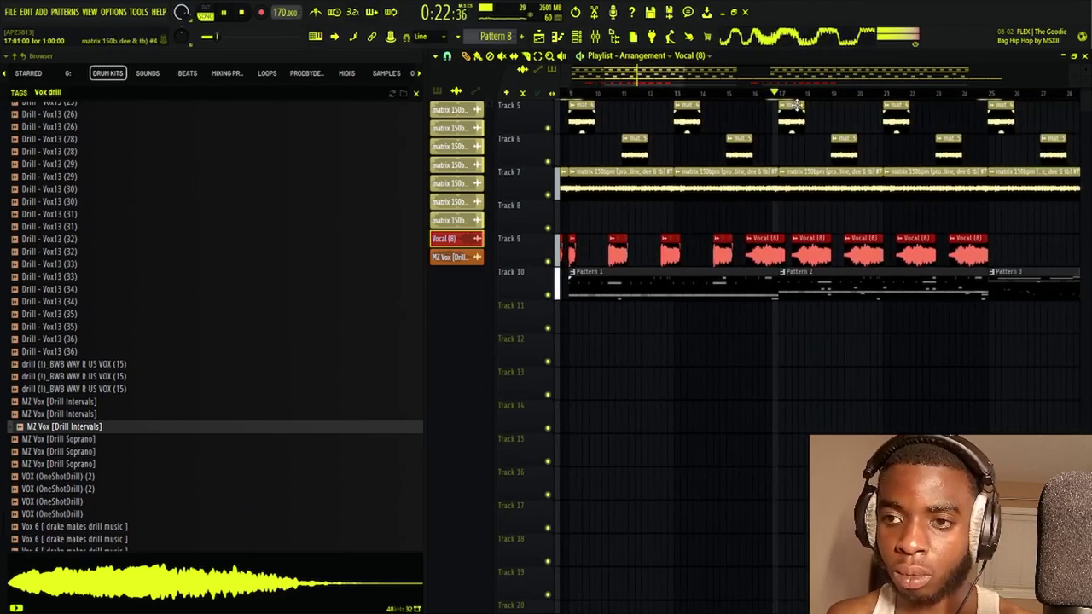
scroll(793, 99, down, 2)
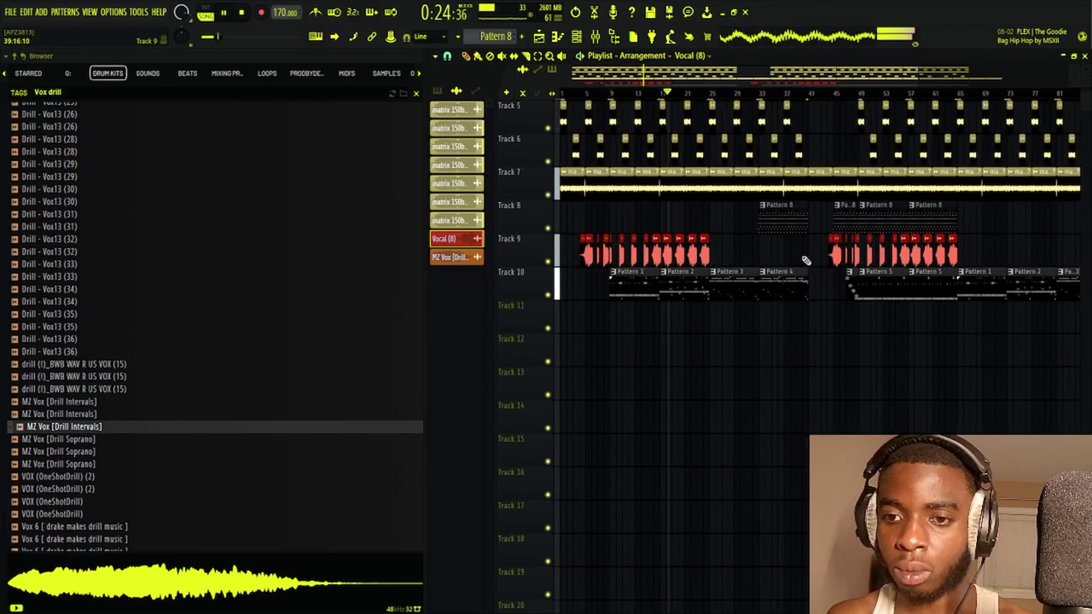
drag(805, 260, 921, 256)
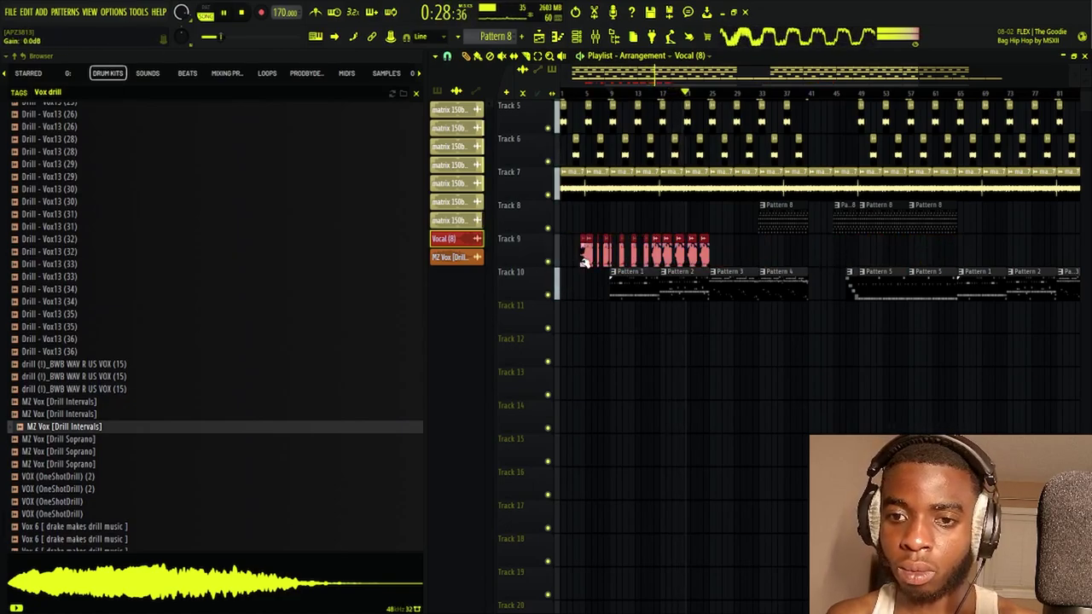
shift+drag(583, 260, 829, 273)
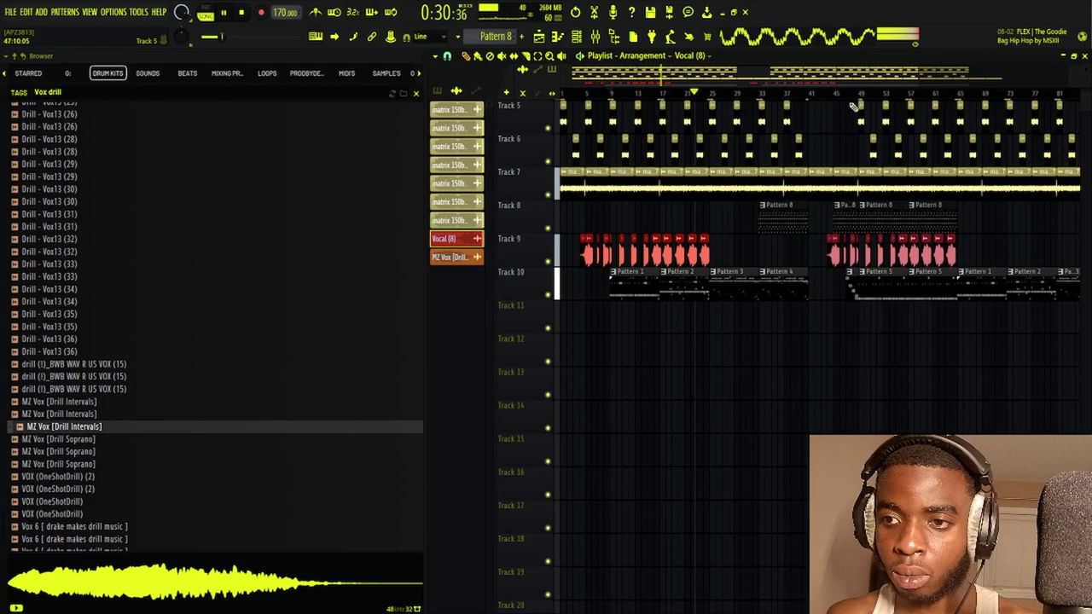
scroll(851, 105, up, 6)
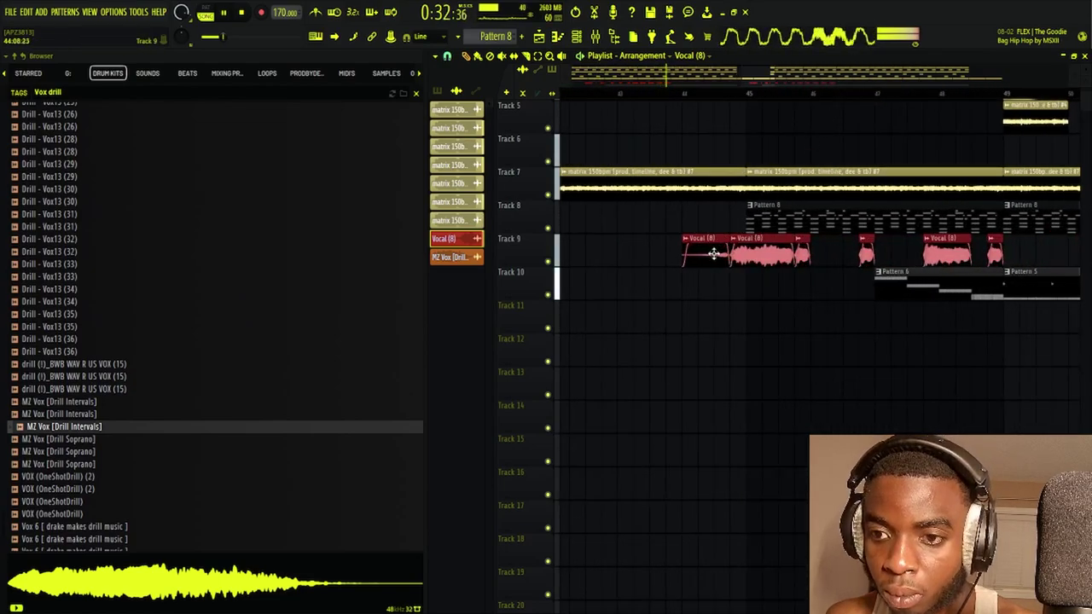
drag(713, 253, 729, 254)
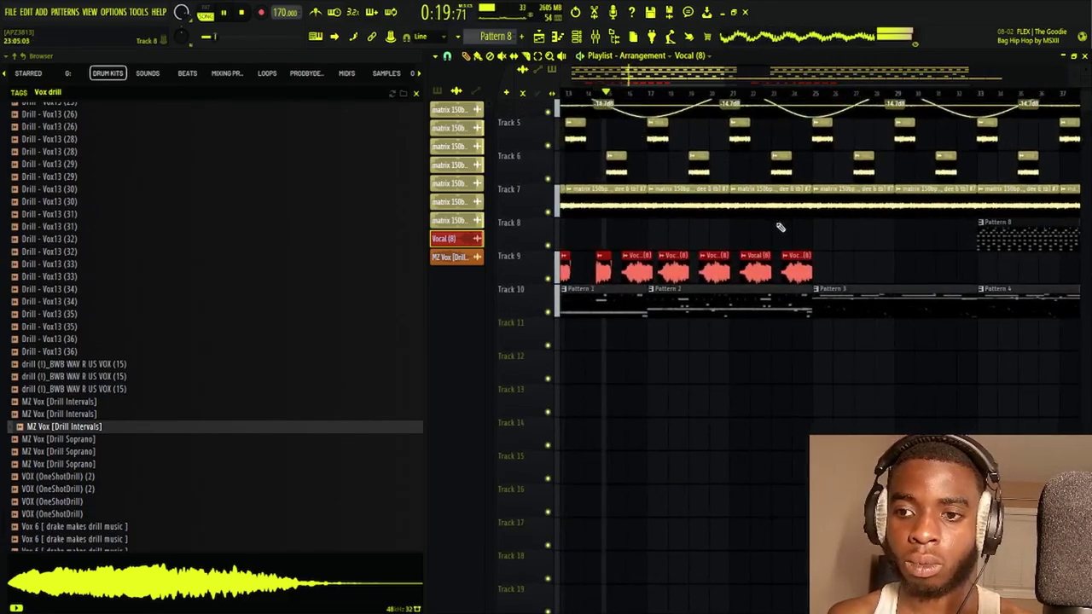
Slice the end off the Vocal (8) clip before bar 25 and place half-bar copies at bars 25 to 29 on Track 9
key(c)
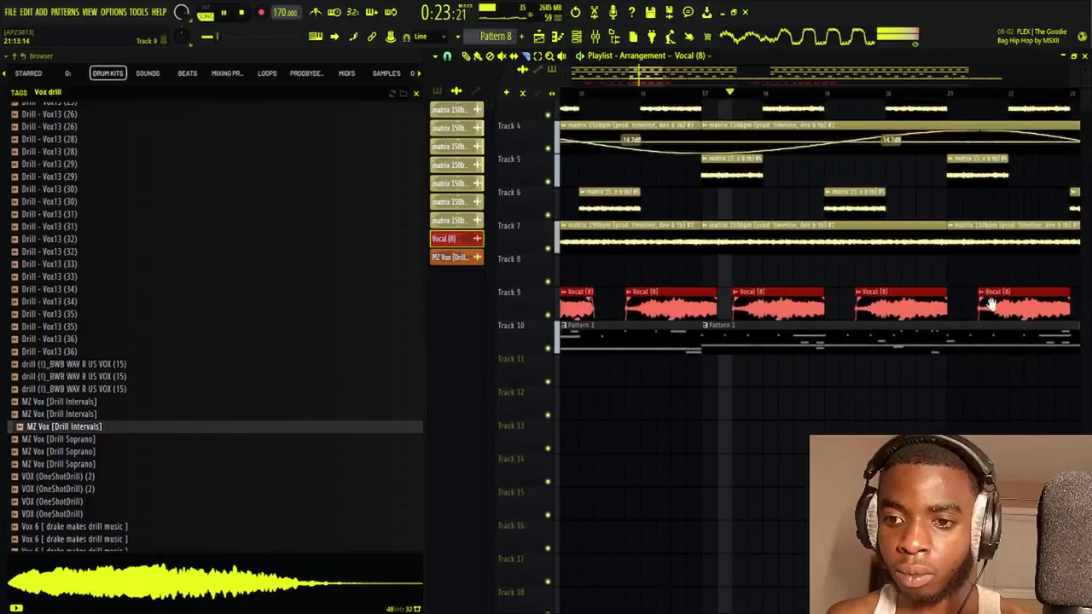
drag(991, 304, 883, 340)
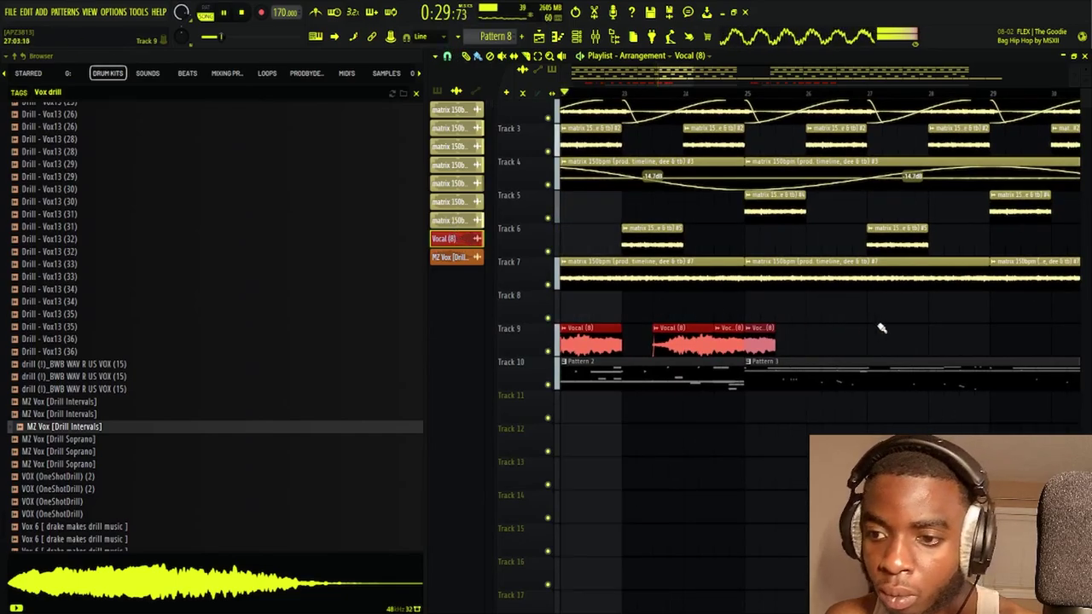
click(936, 345)
drag(979, 345, 915, 351)
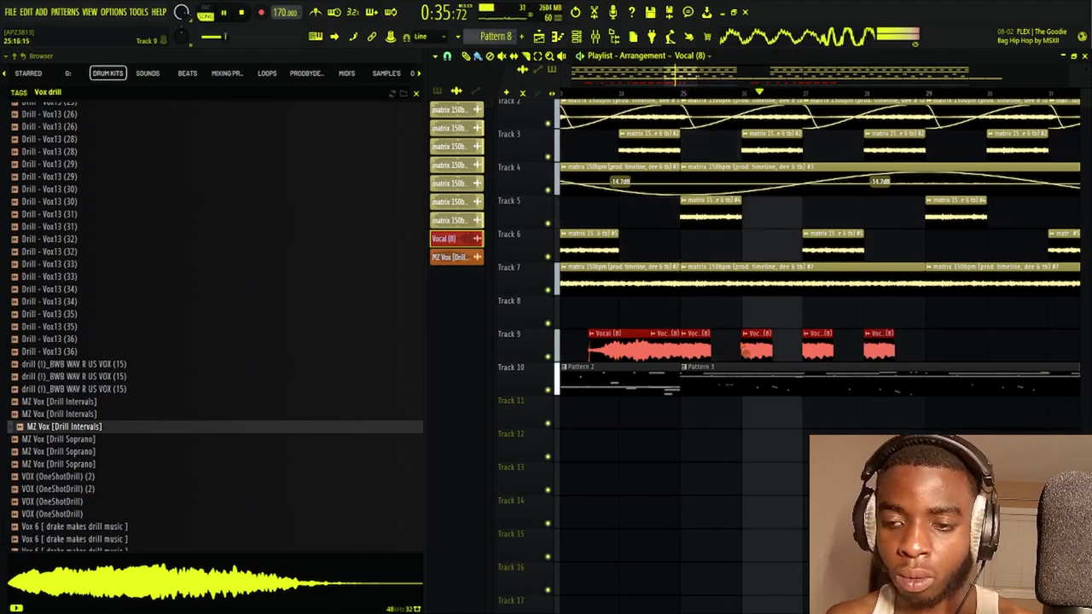
click(753, 346)
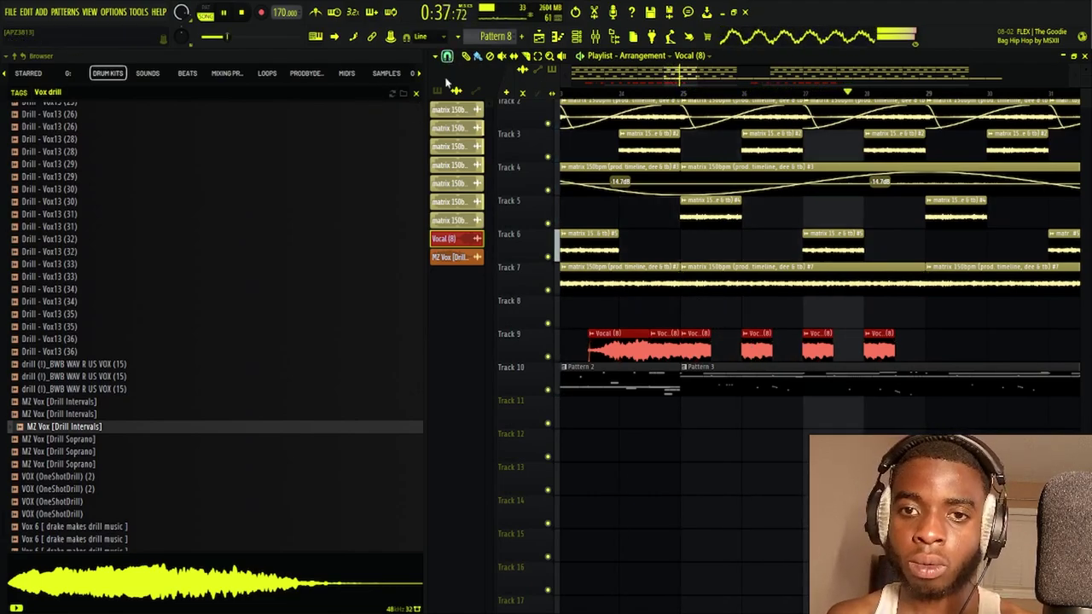
click(933, 345)
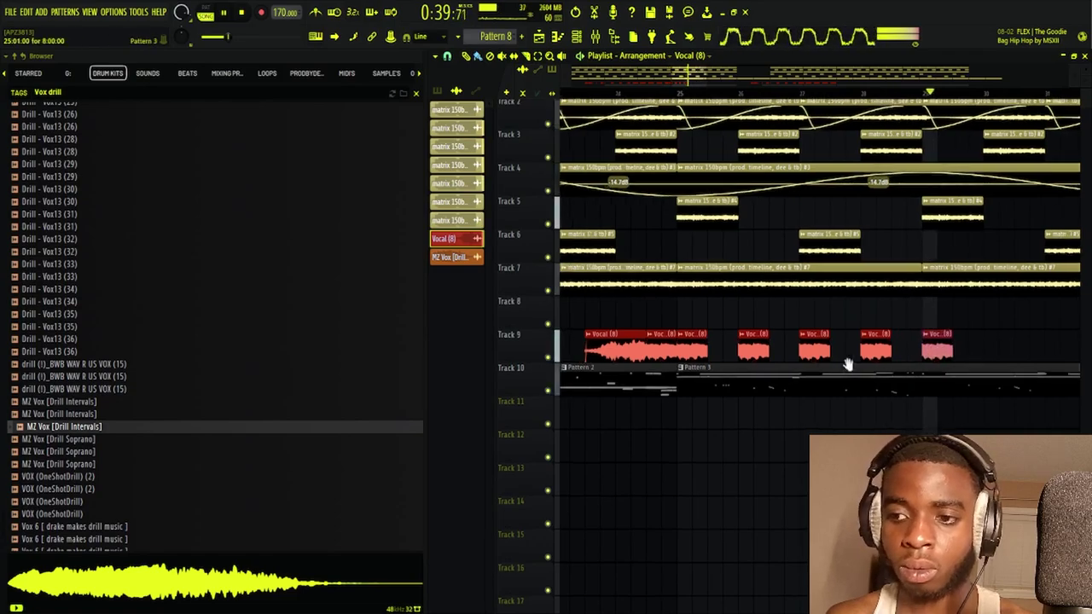
Play back the vocal clips on Track 9 leading into the short copies from bar 25
key(space)
drag(670, 375, 671, 401)
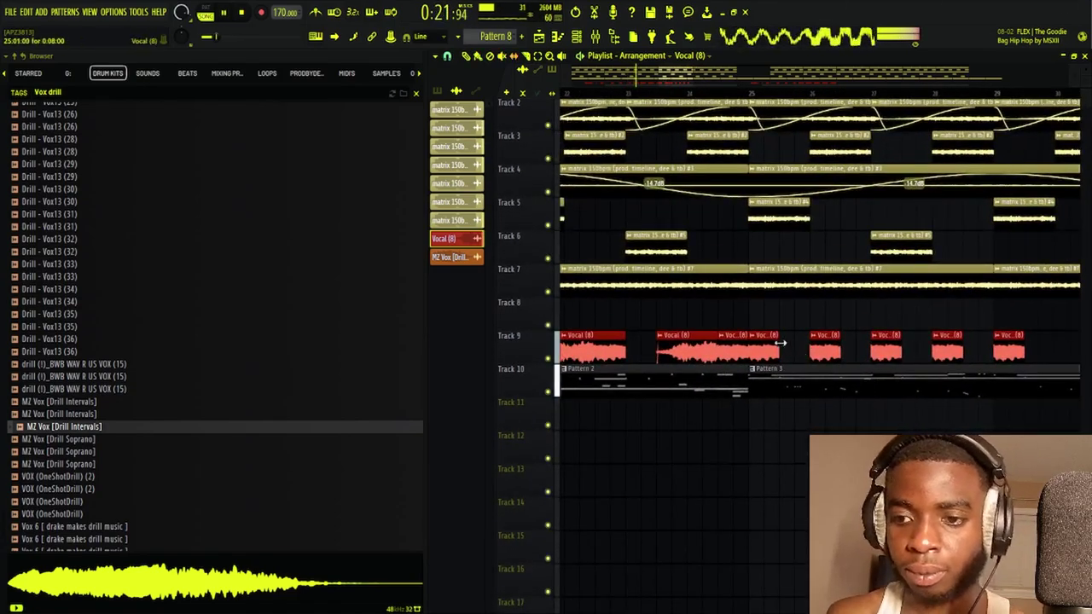
drag(753, 376, 862, 412)
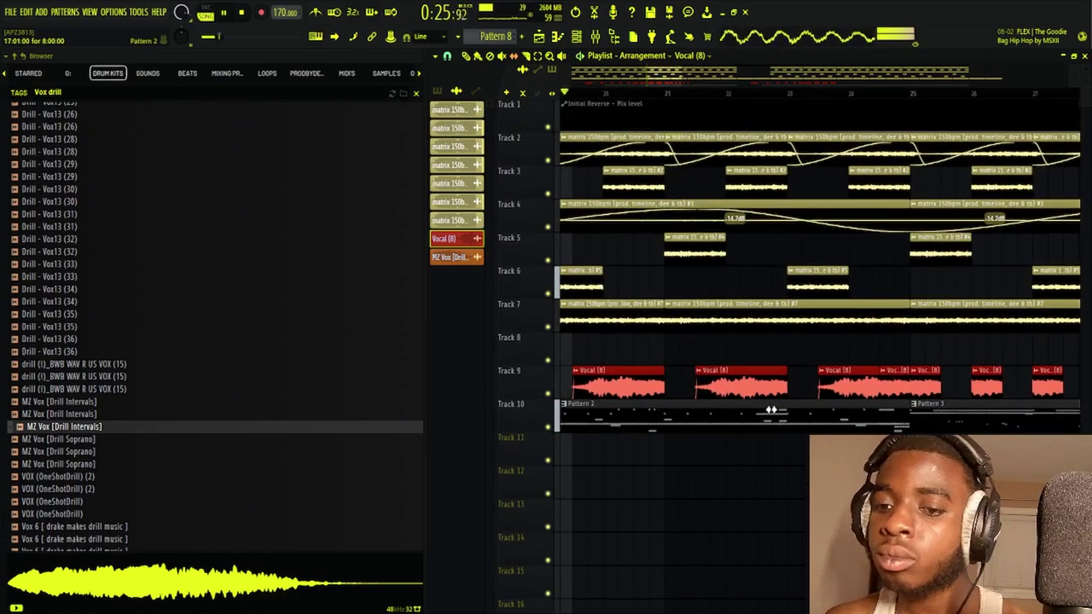
drag(798, 396, 862, 395)
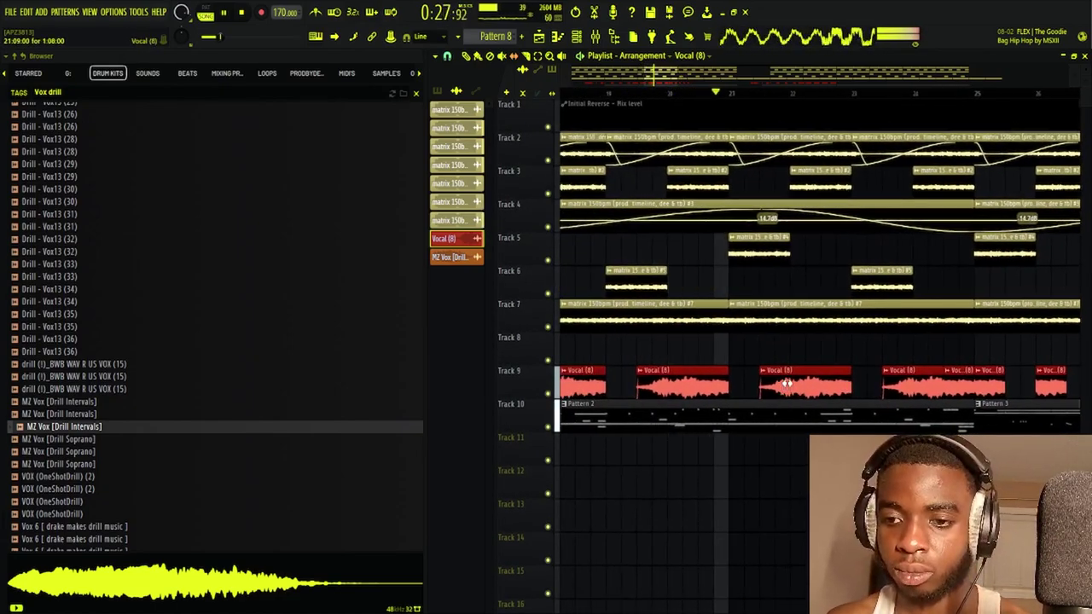
drag(889, 409, 687, 411)
drag(789, 395, 1068, 362)
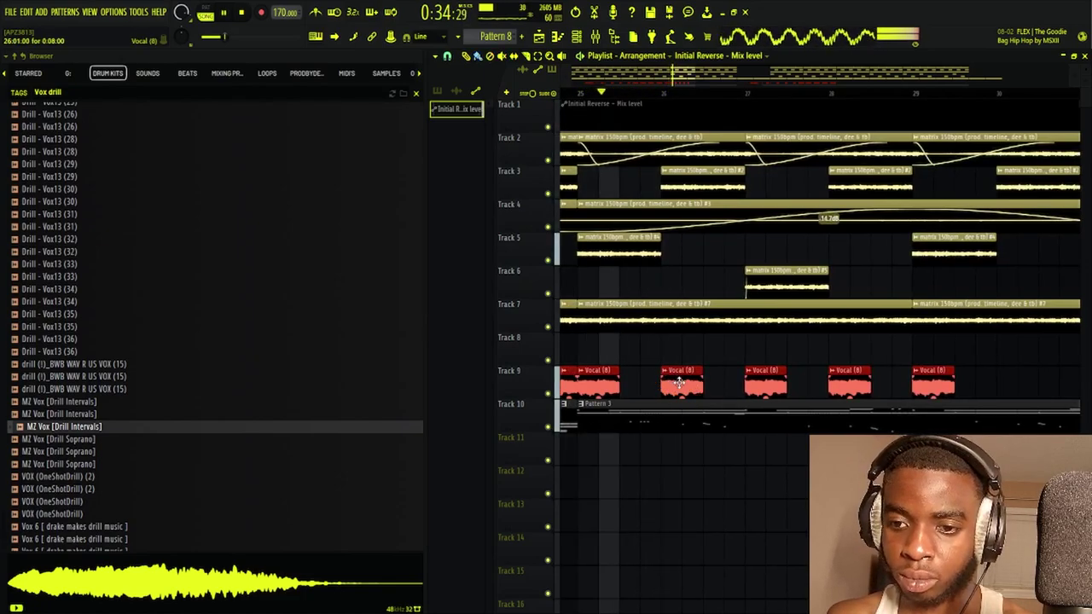
Move the short Vocal (8) clip at bar 26 one beat later and delete the ones at bars 28 and 29
drag(671, 380, 692, 381)
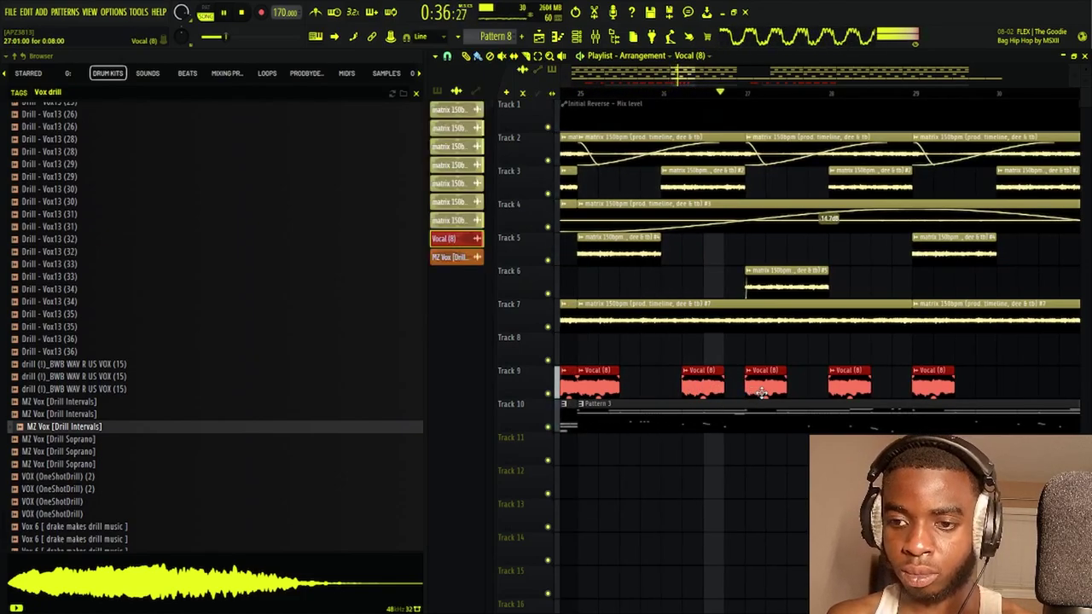
right_click(844, 385)
right_click(936, 385)
Copy the short vocal clips to one beat after bars 28 and 30 plus one at bar 29, deleting the surplus copy between them
drag(869, 388, 834, 386)
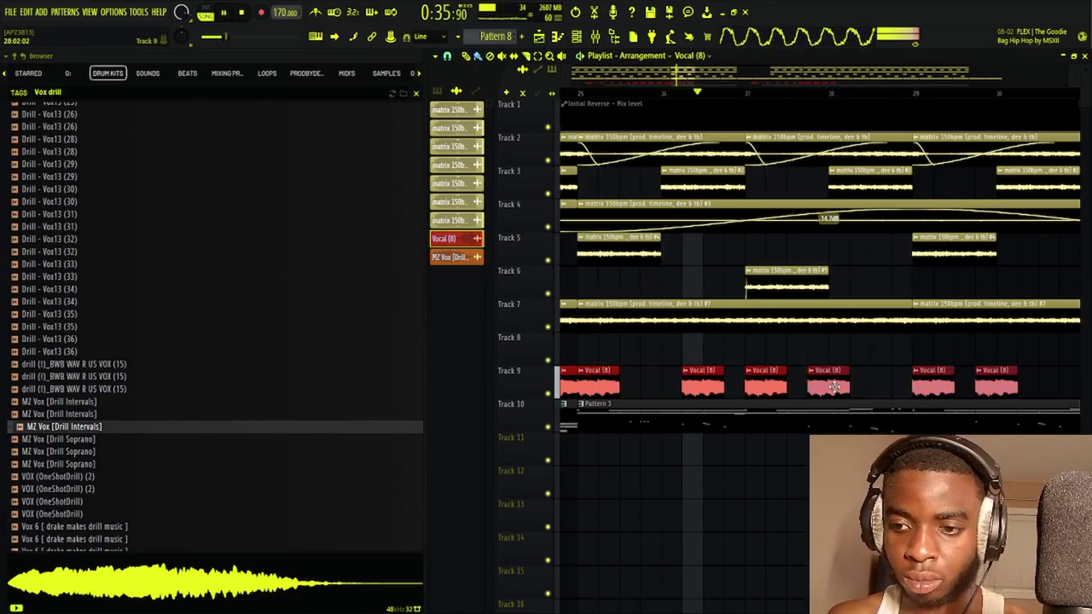
drag(834, 387, 873, 387)
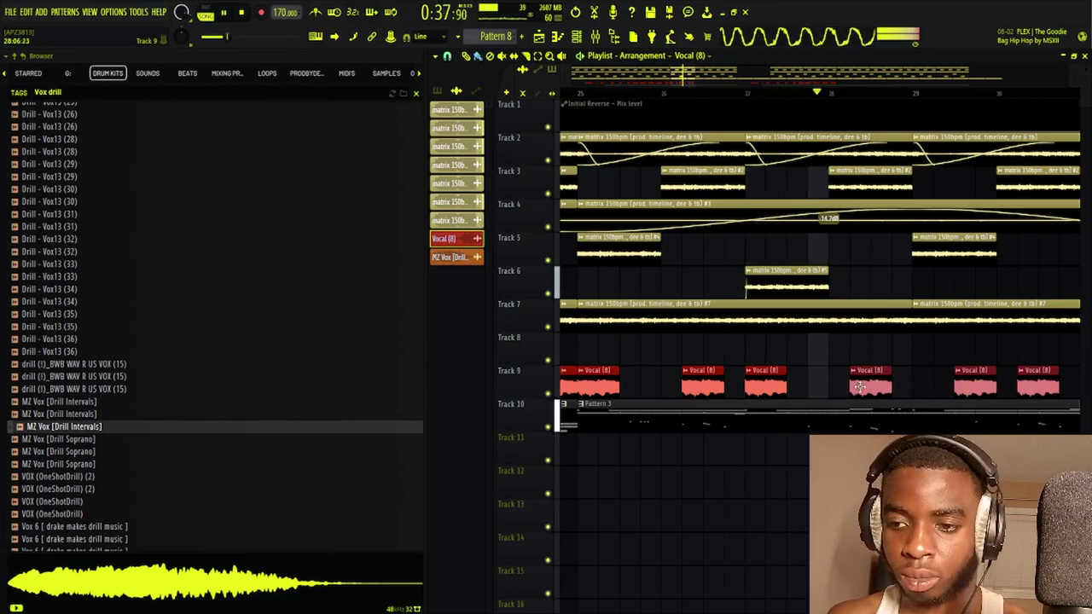
click(797, 387)
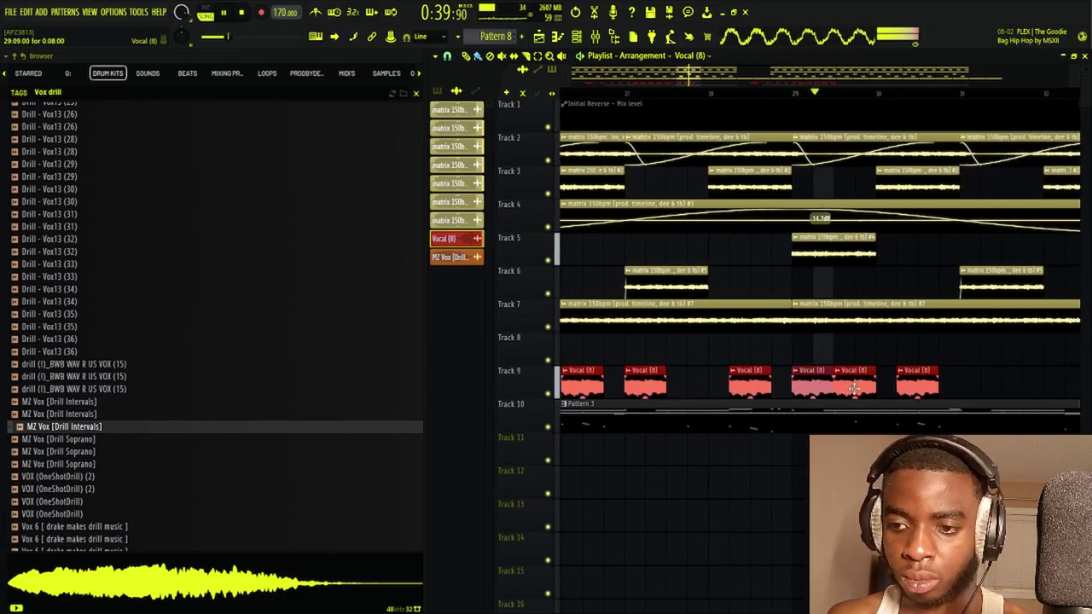
right_click(853, 387)
right_click(827, 393)
click(825, 388)
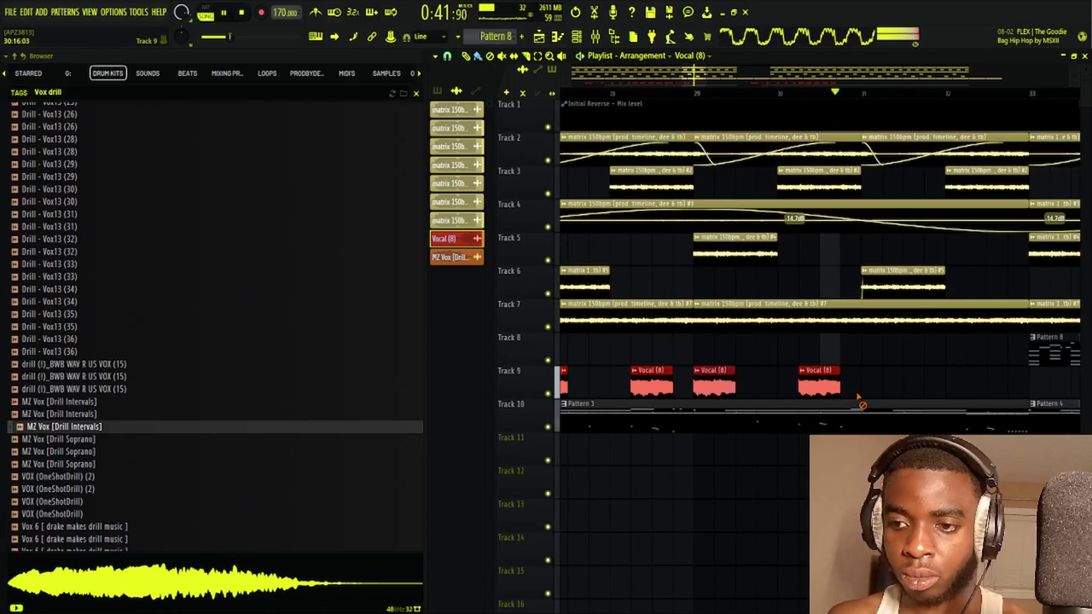
Add short Vocal (8) clips at bars 31 and 32 on Track 9 and replay the section from bar 25
click(878, 389)
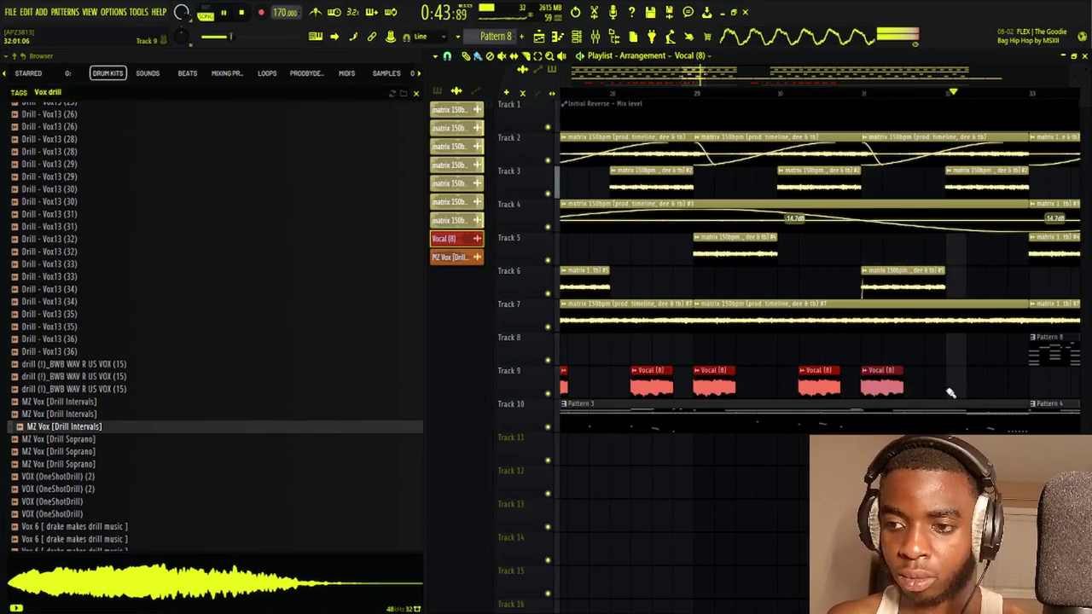
scroll(768, 111, down, 5)
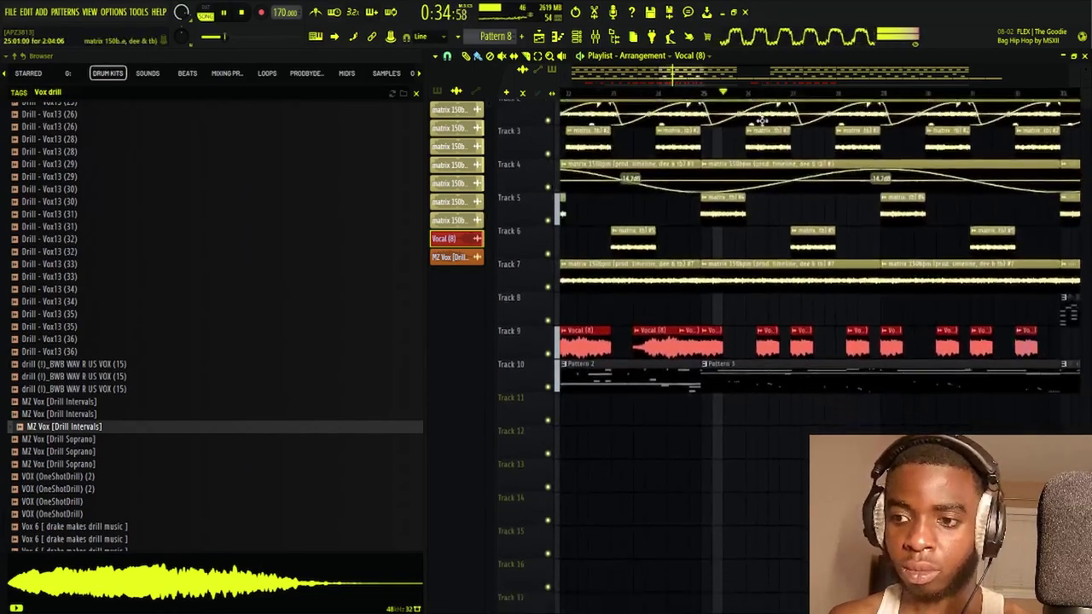
right_click(892, 313)
right_click(946, 316)
right_click(980, 317)
right_click(1026, 310)
click(887, 314)
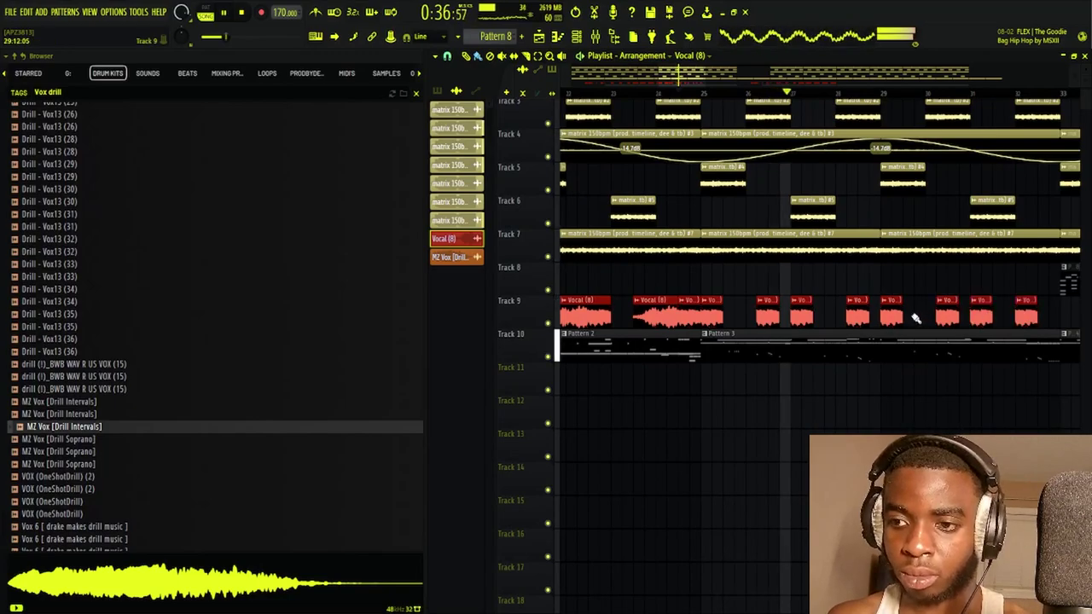
Move the short Vocal (8) clip at bar 32 on Track 9 one beat later and play the section
drag(751, 310, 860, 324)
key(space)
key(space)
drag(772, 316, 941, 334)
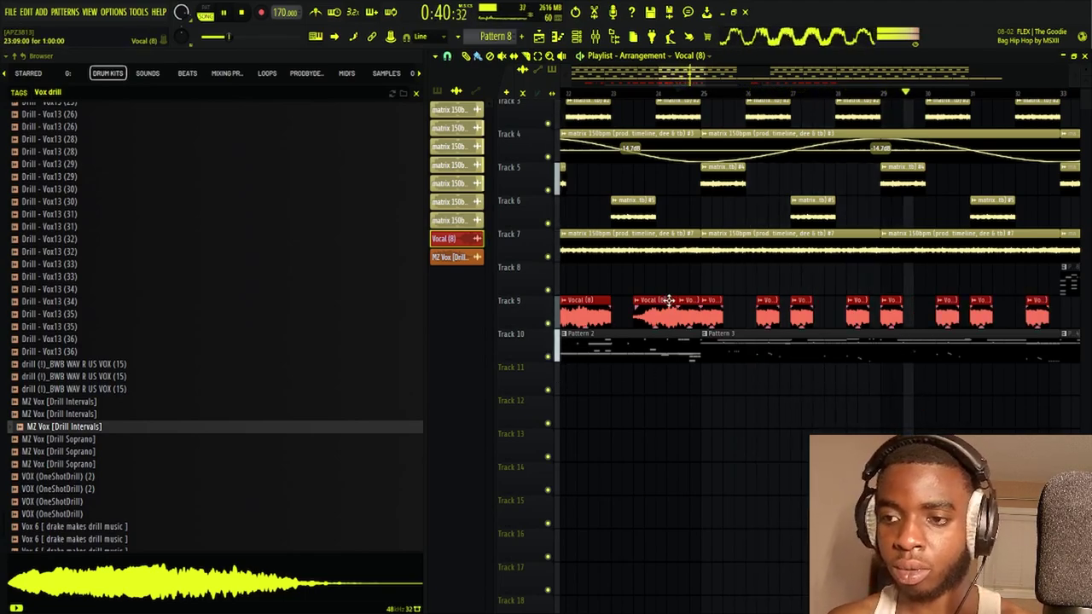
drag(884, 350, 758, 343)
Select all clips after bar 41 across the tracks and move them 8 bars later
scroll(823, 101, down, 4)
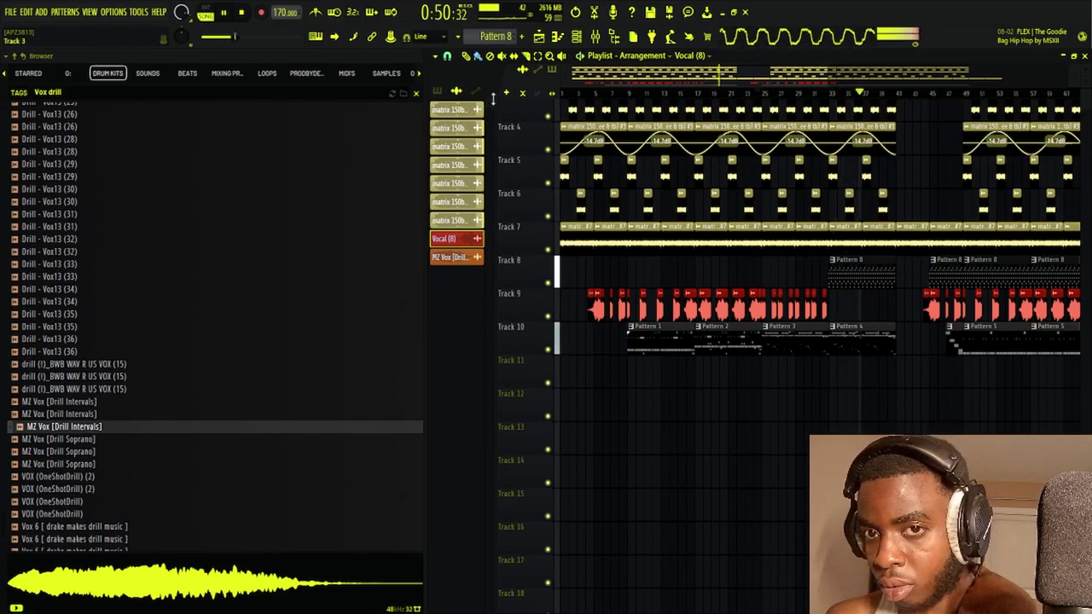
drag(883, 290, 488, 309)
scroll(759, 93, down, 4)
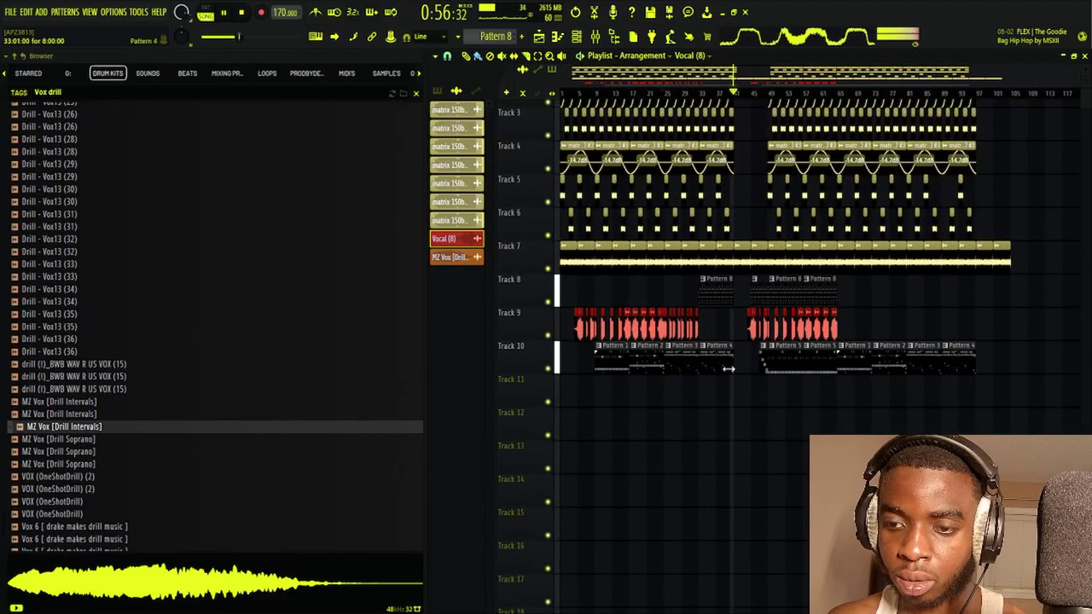
drag(1012, 401, 731, 147)
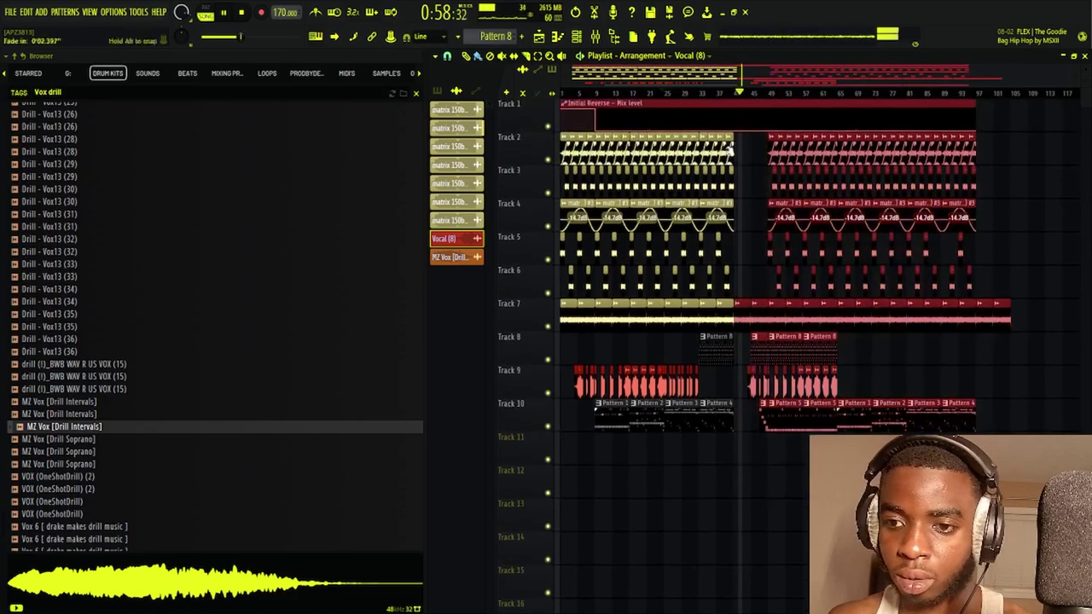
click(661, 92)
scroll(752, 96, up, 4)
ctrl+shift+click(728, 102)
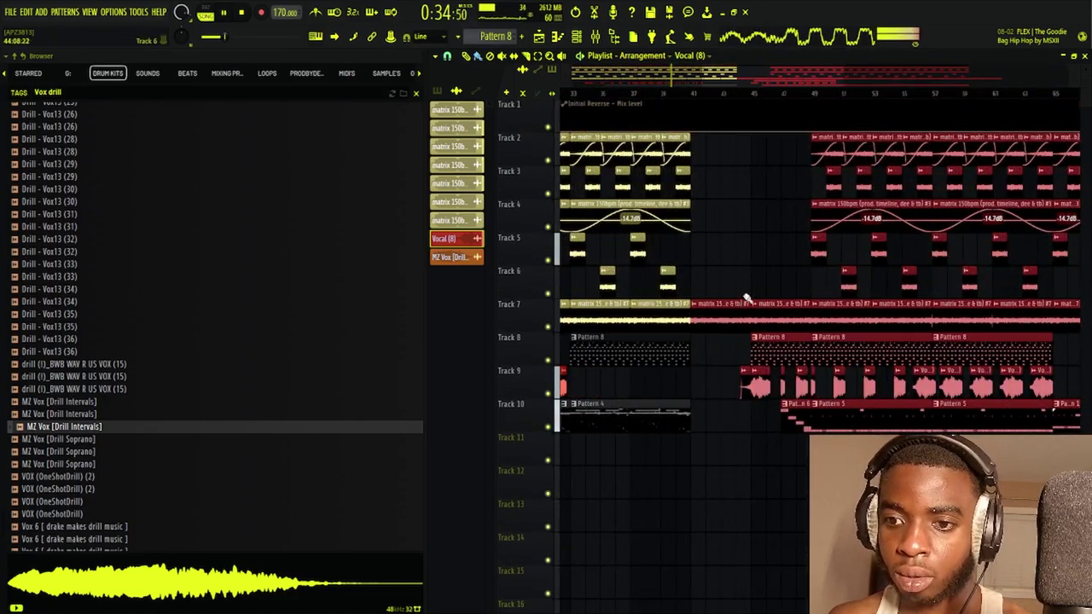
drag(717, 317, 831, 334)
click(739, 419)
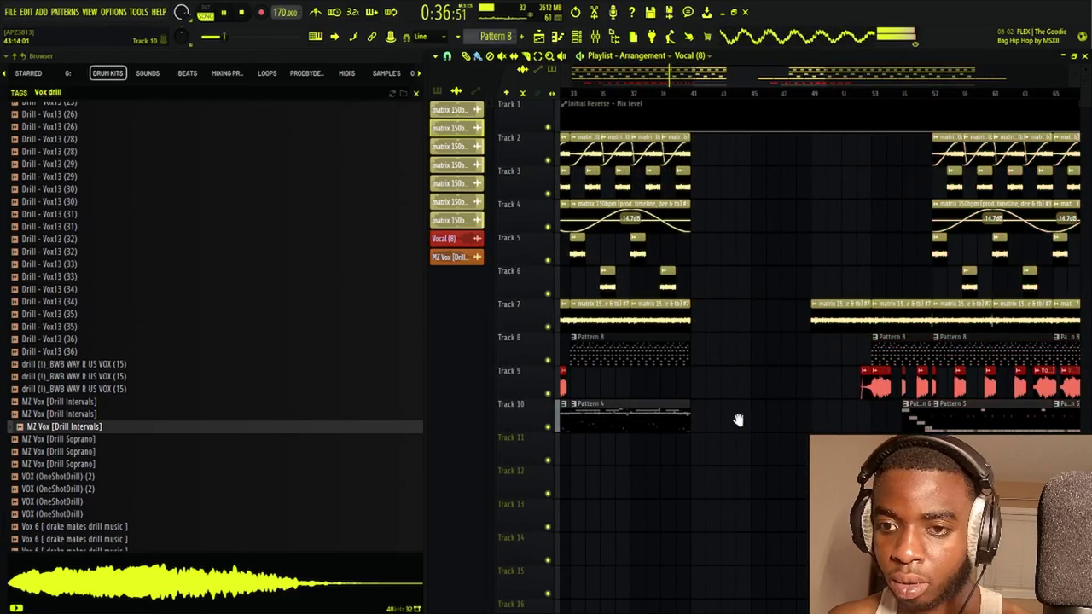
Select the clips in bars 33 to 41 across the tracks and duplicate them into bars 41 to 49
drag(771, 406, 843, 399)
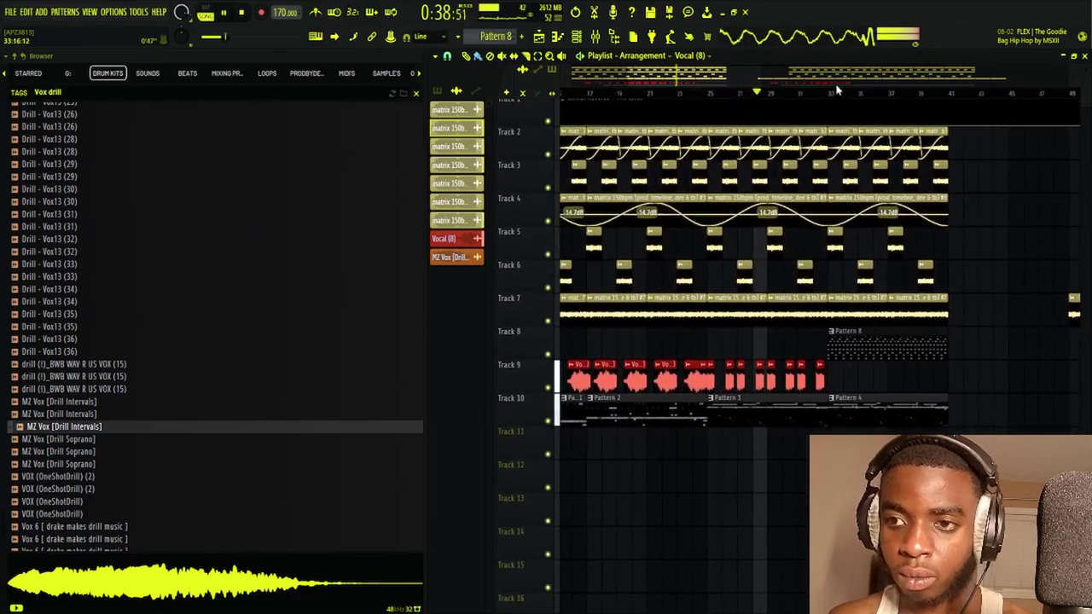
scroll(839, 99, down, 3)
drag(842, 452, 780, 141)
key(ctrl+b)
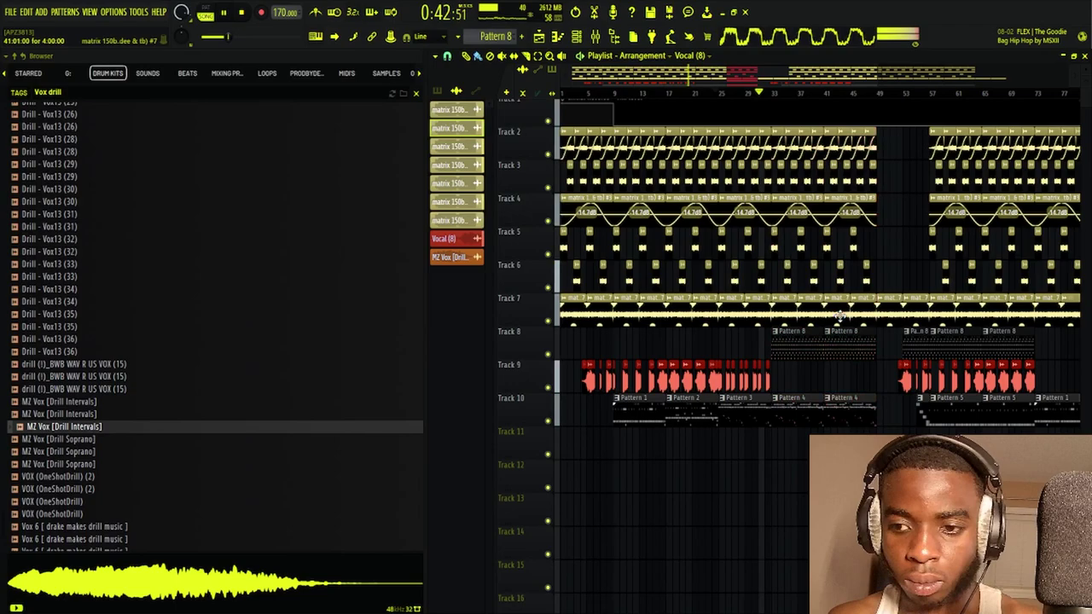
Add HalfTime to the matrix 150bpm insert's fourth slot with a 1/4 loop and more smoothing, and create an automation clip for its mix level
click(596, 37)
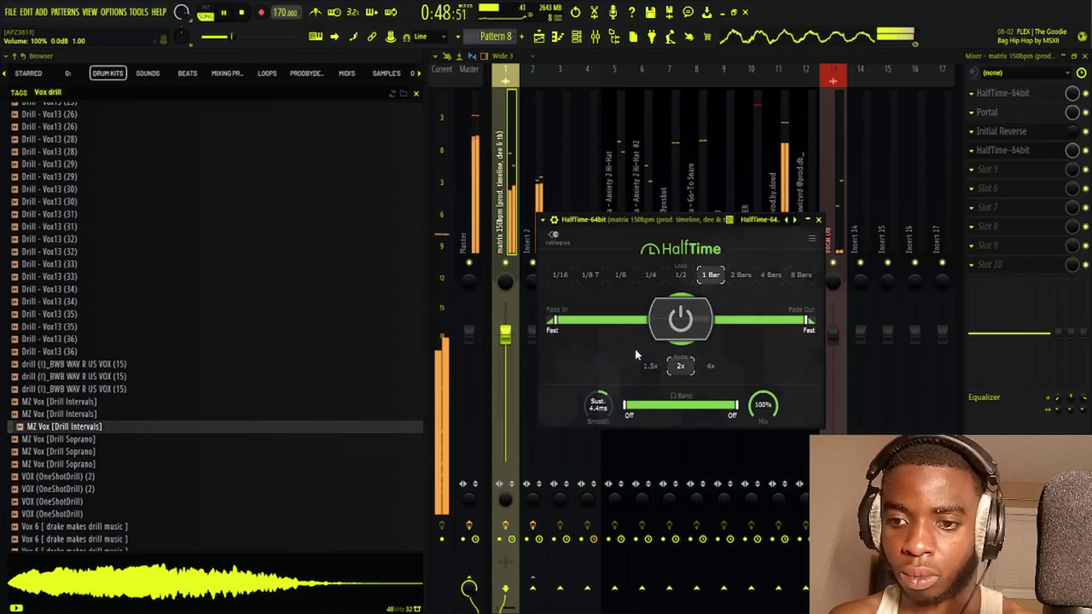
click(650, 274)
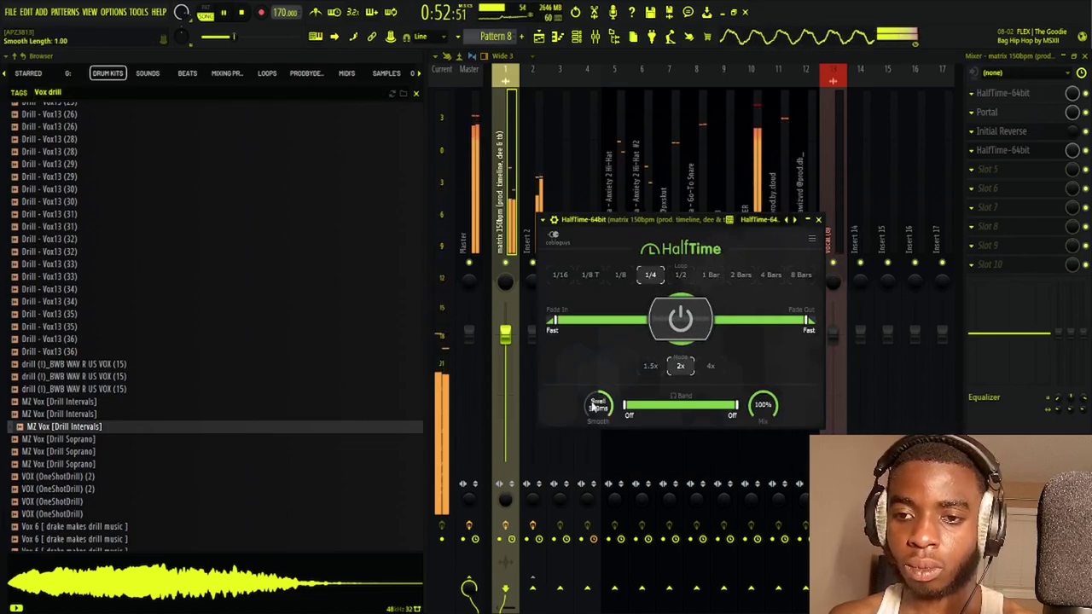
click(1071, 153)
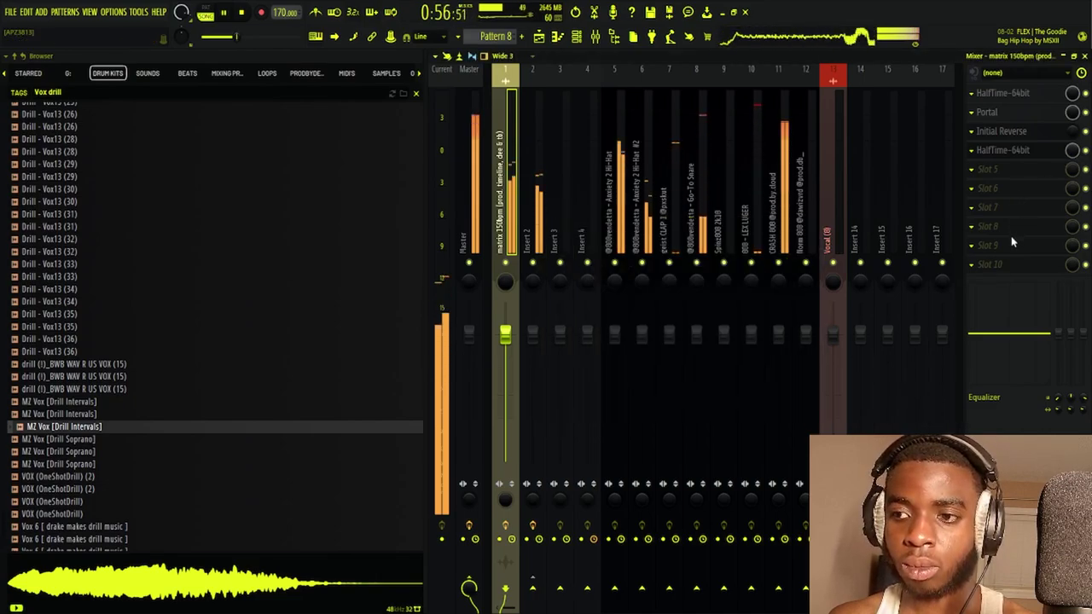
key(F5)
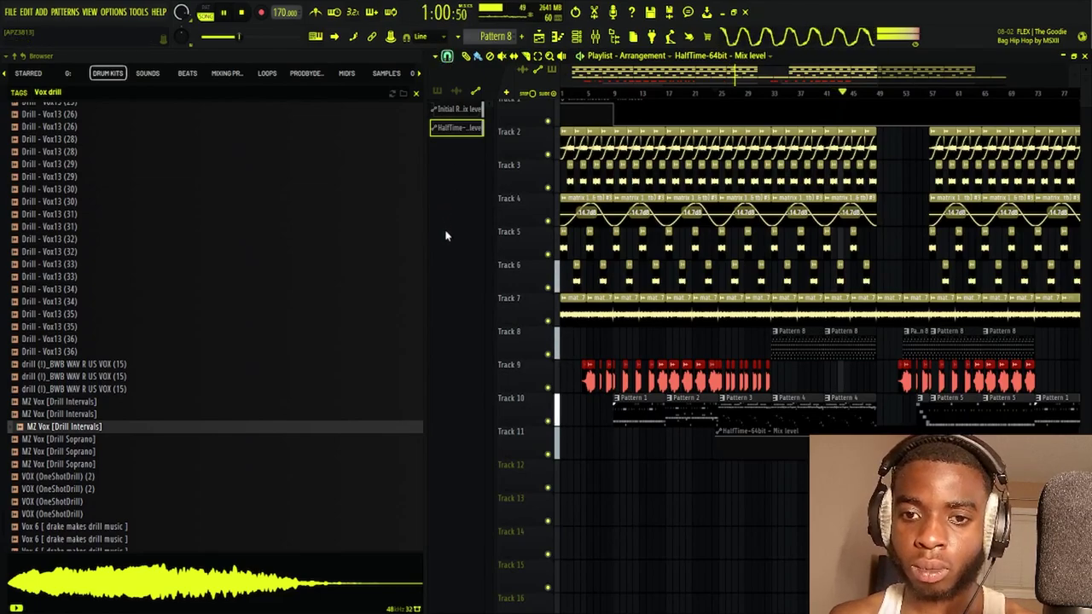
Start the HalfTime mix level automation on Track 11 at bar 1, holding 0% and jumping to 100% at bar 25
click(563, 94)
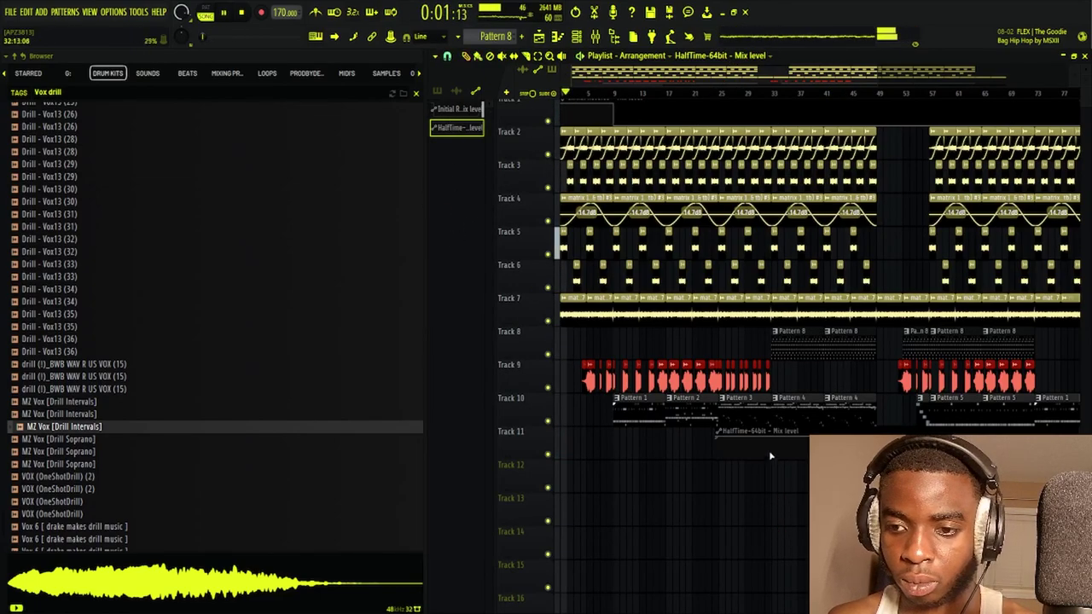
drag(561, 437, 561, 463)
right_click(675, 447)
drag(675, 447, 791, 513)
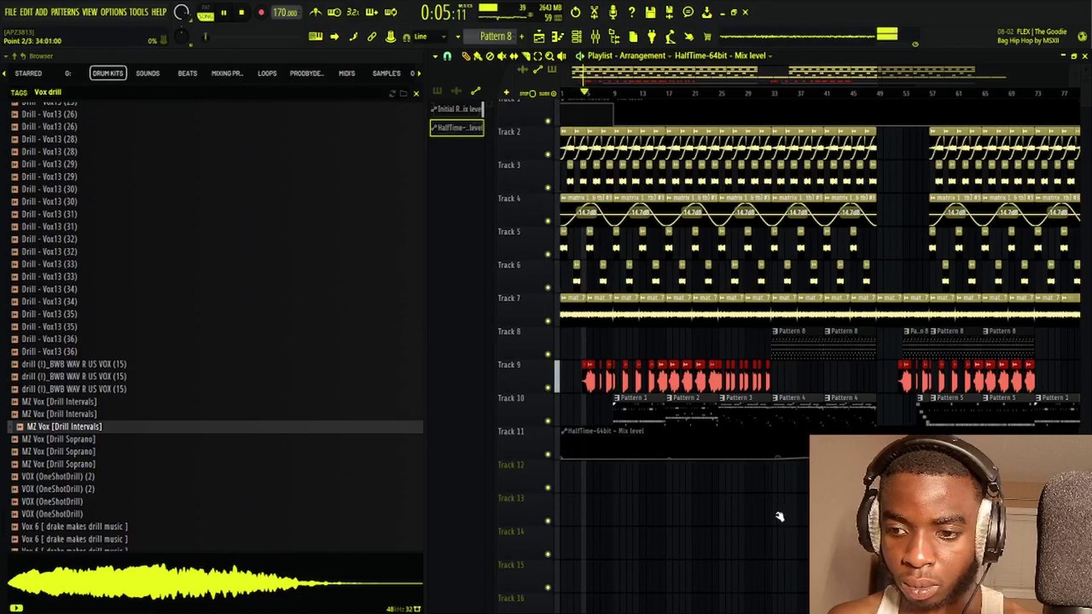
drag(792, 457, 772, 416)
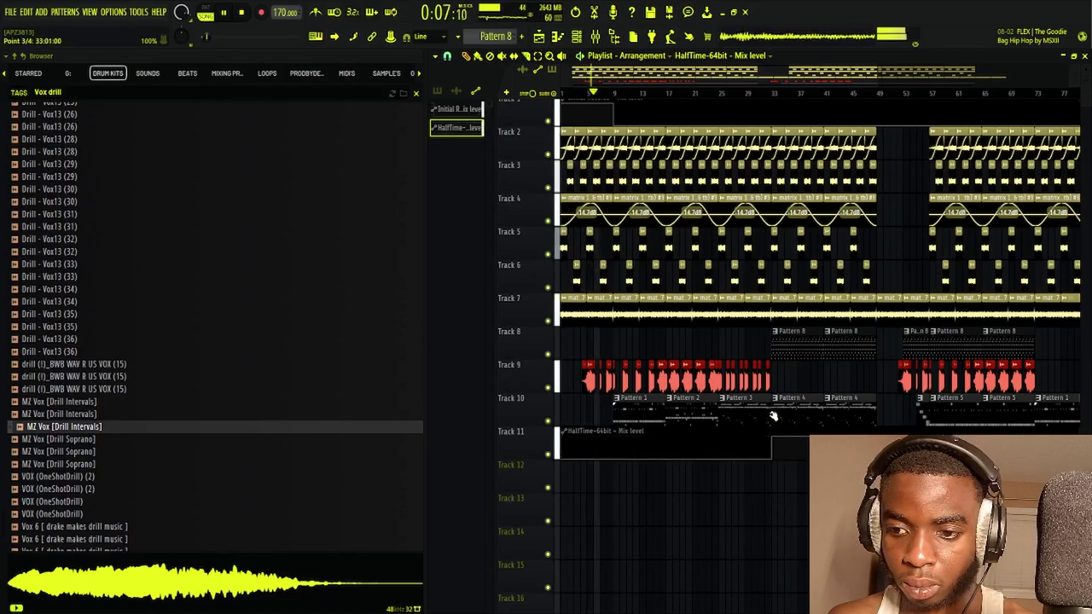
click(710, 92)
scroll(709, 92, up, 3)
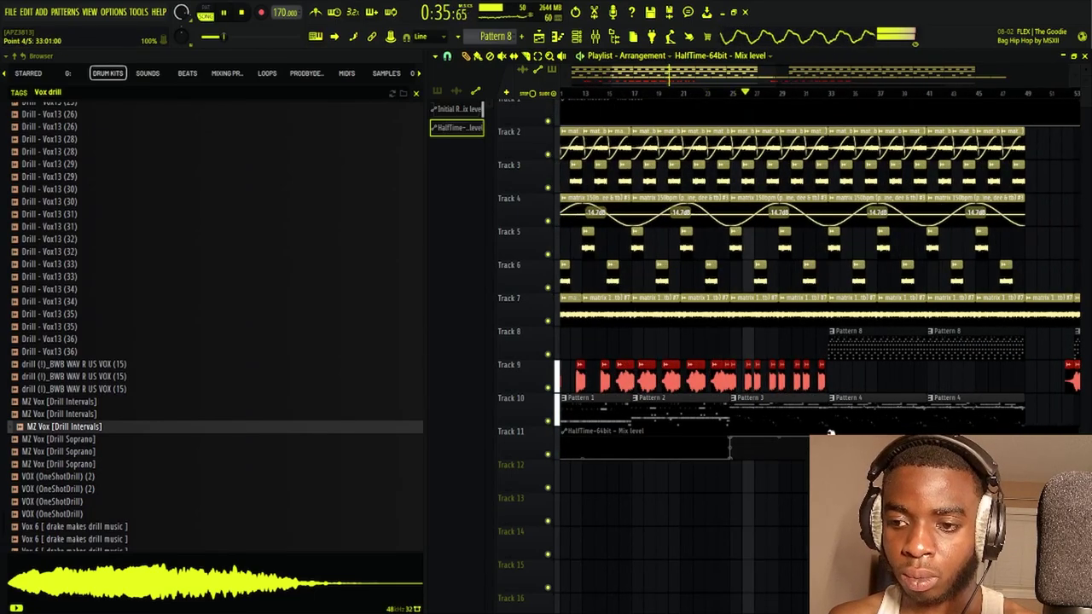
Inspect the Vocal (8) clip's channel settings and the effects on its mixer insert
double_click(824, 380)
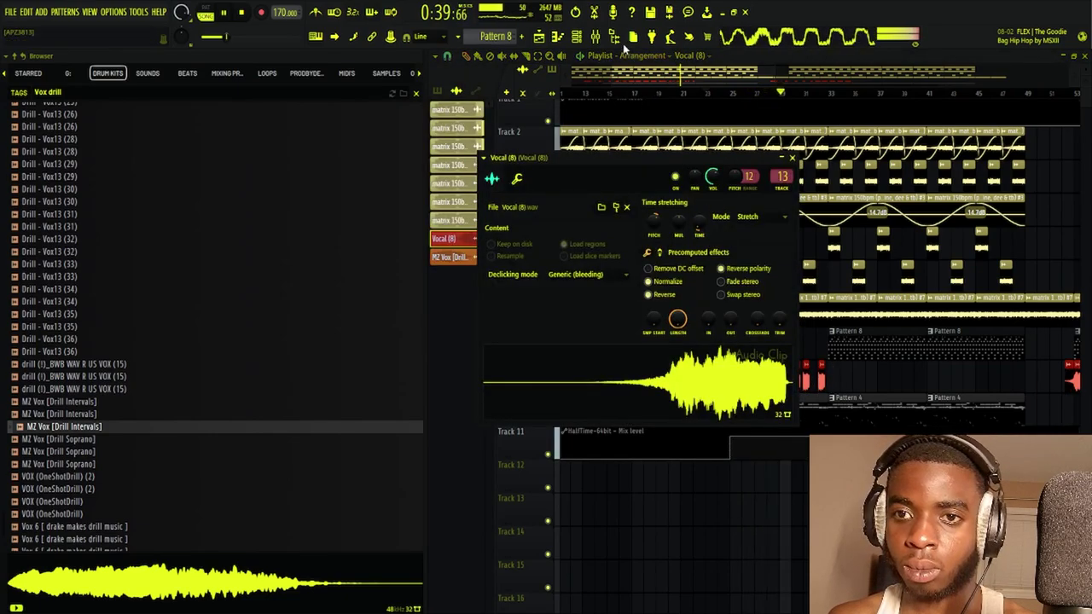
click(598, 39)
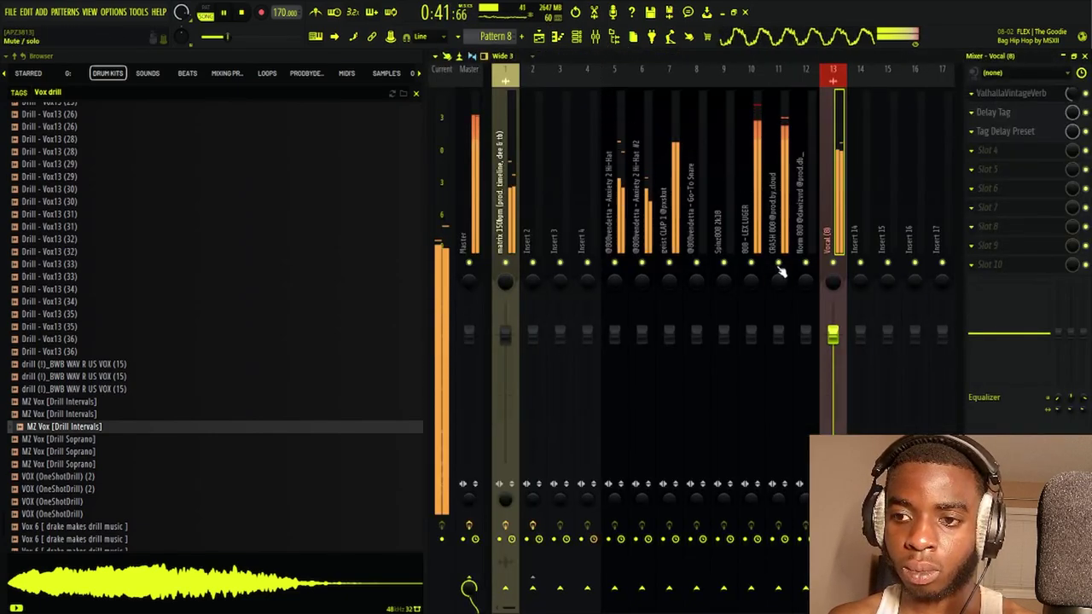
Drop the HalfTime mix level automation on Track 11 back to 0% at bar 41
click(540, 37)
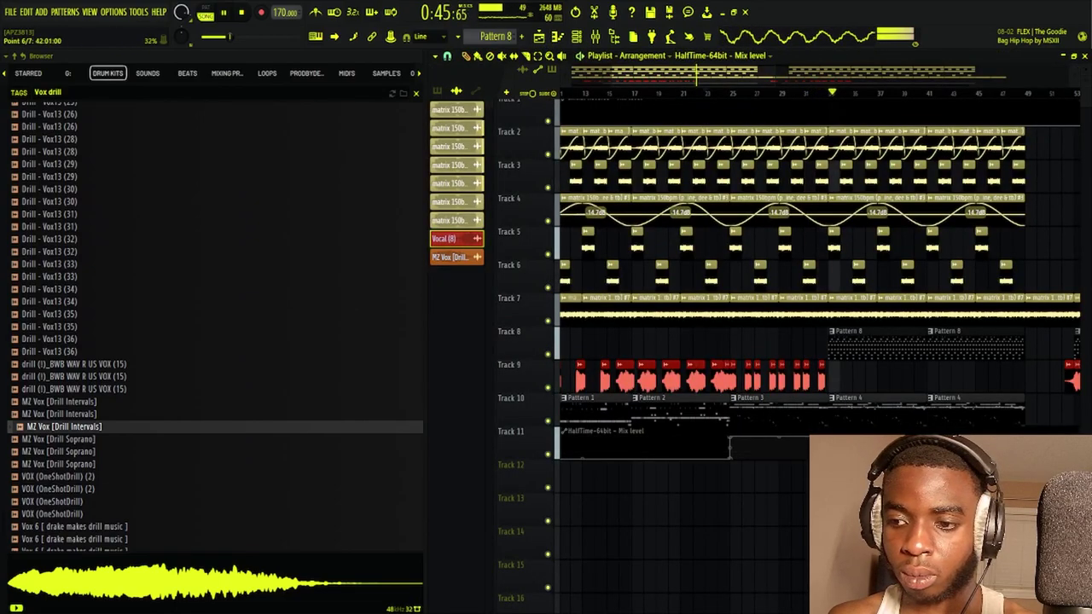
drag(800, 520, 645, 525)
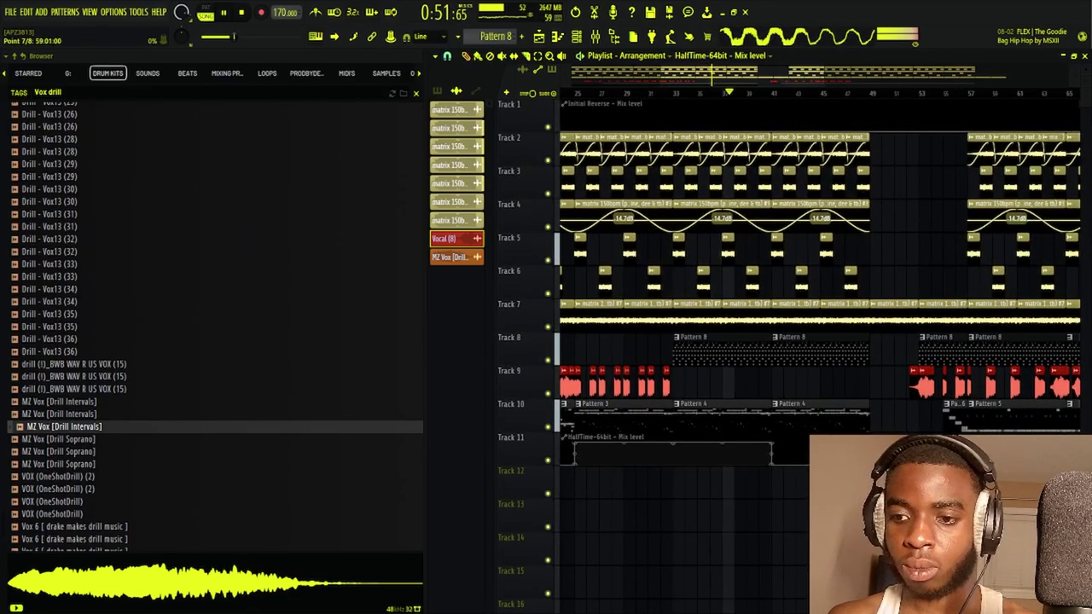
drag(749, 509, 982, 507)
Select the short Vocal (8) clips in bars 25 to 33 on Track 9 and move them to start at bar 73
drag(925, 390, 888, 396)
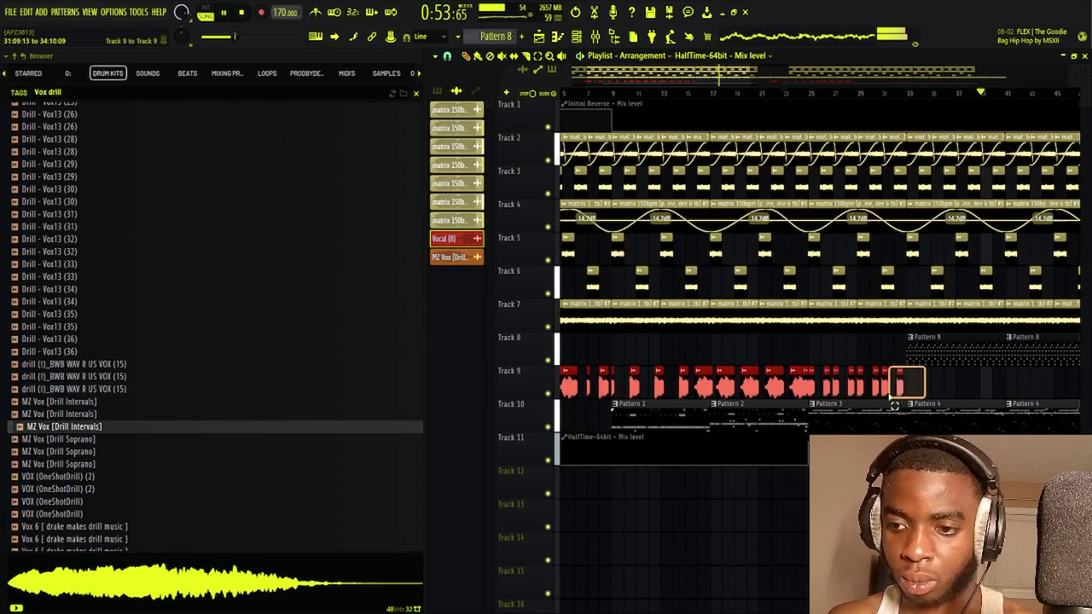
drag(813, 399, 805, 421)
drag(1012, 429, 810, 408)
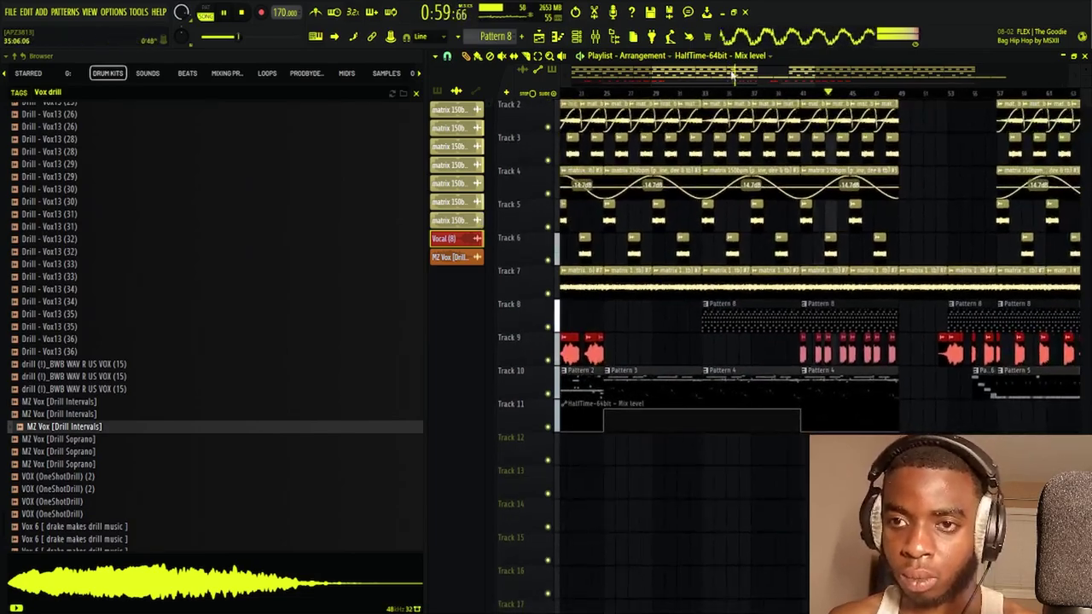
scroll(729, 93, down, 5)
scroll(732, 93, up, 5)
drag(740, 307, 573, 341)
scroll(665, 95, down, 4)
drag(703, 440, 861, 401)
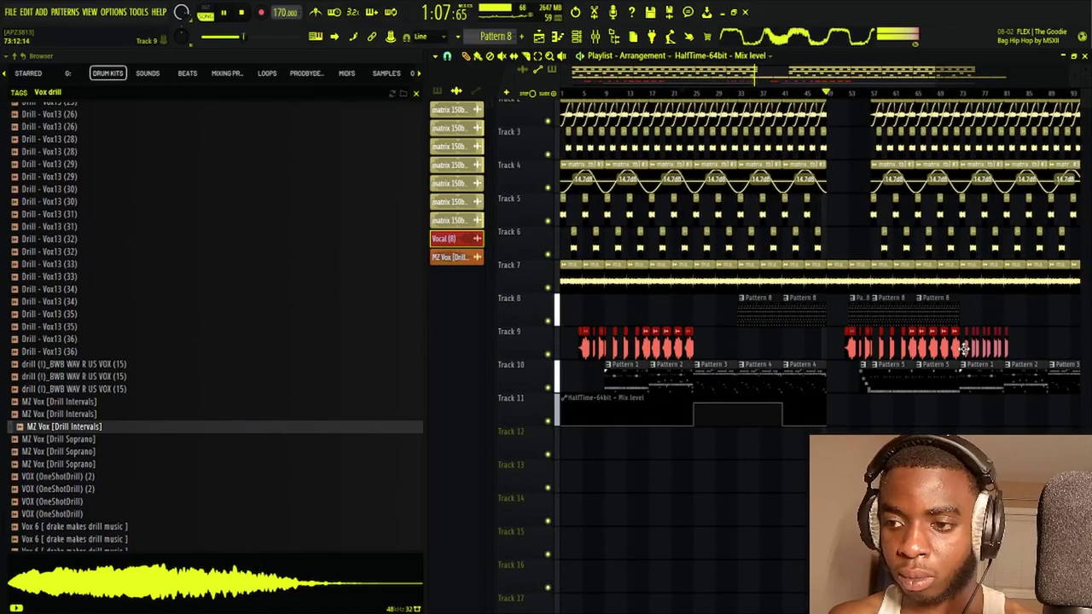
drag(963, 348, 959, 349)
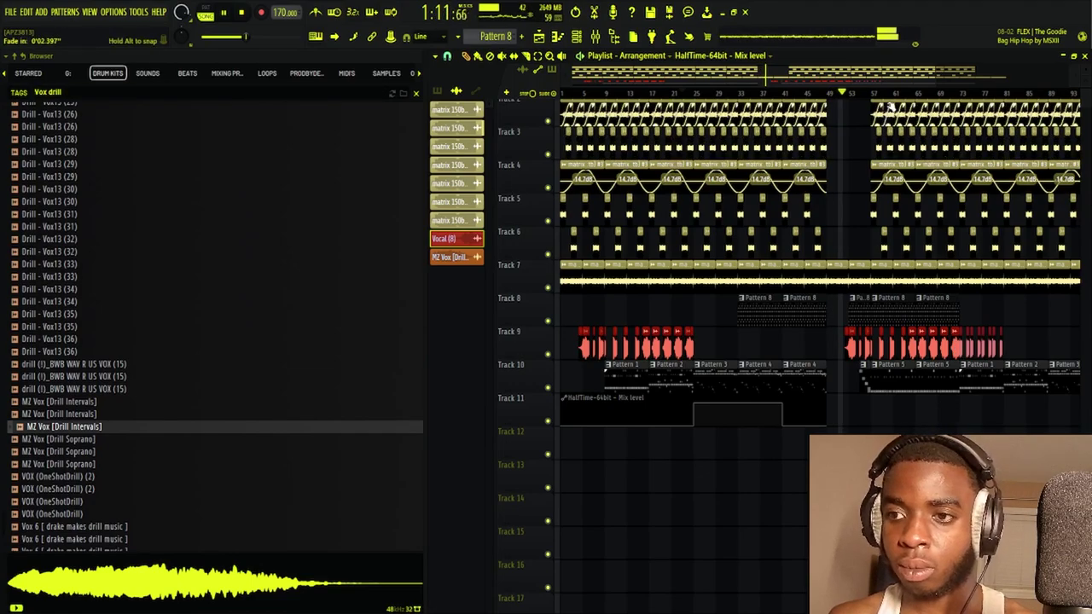
Listen through the second section from around bar 51 and examine how its Vocal (8) clips line up with the patterns
scroll(890, 101, up, 6)
drag(901, 295, 721, 376)
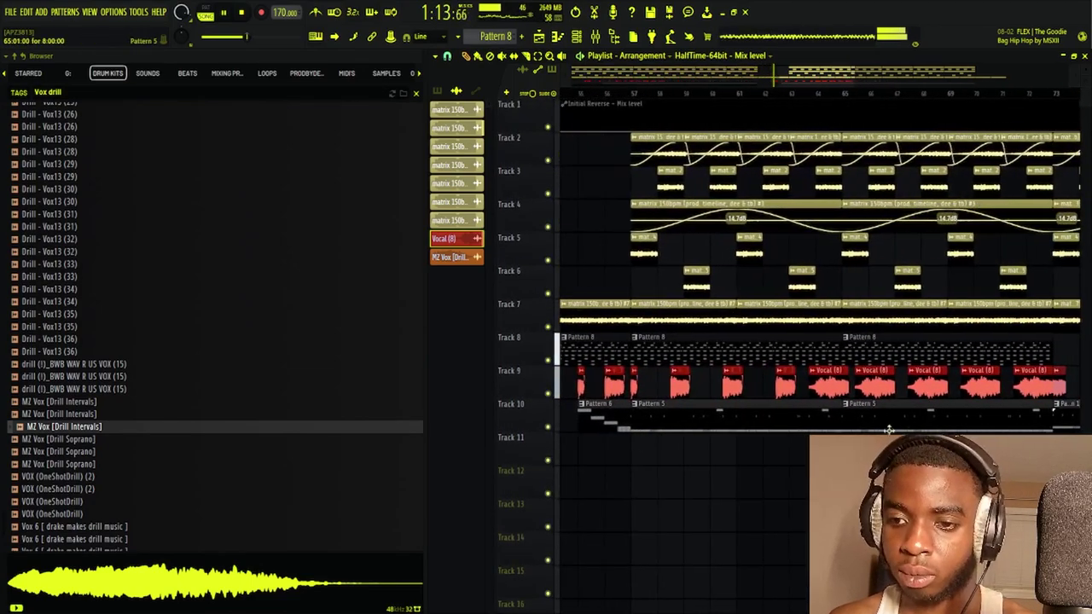
drag(672, 464, 771, 463)
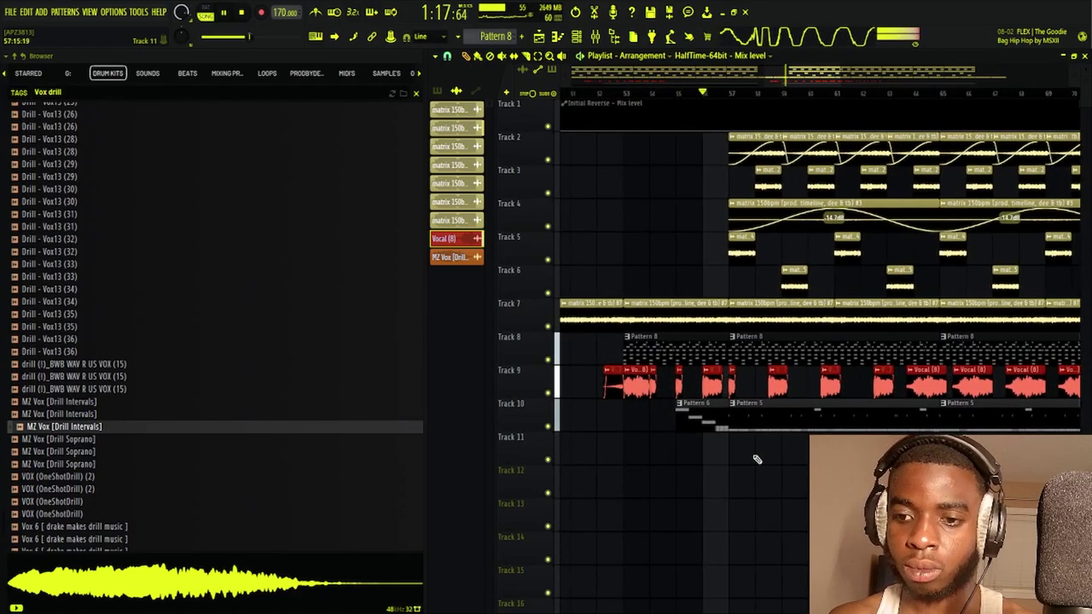
drag(891, 466, 779, 469)
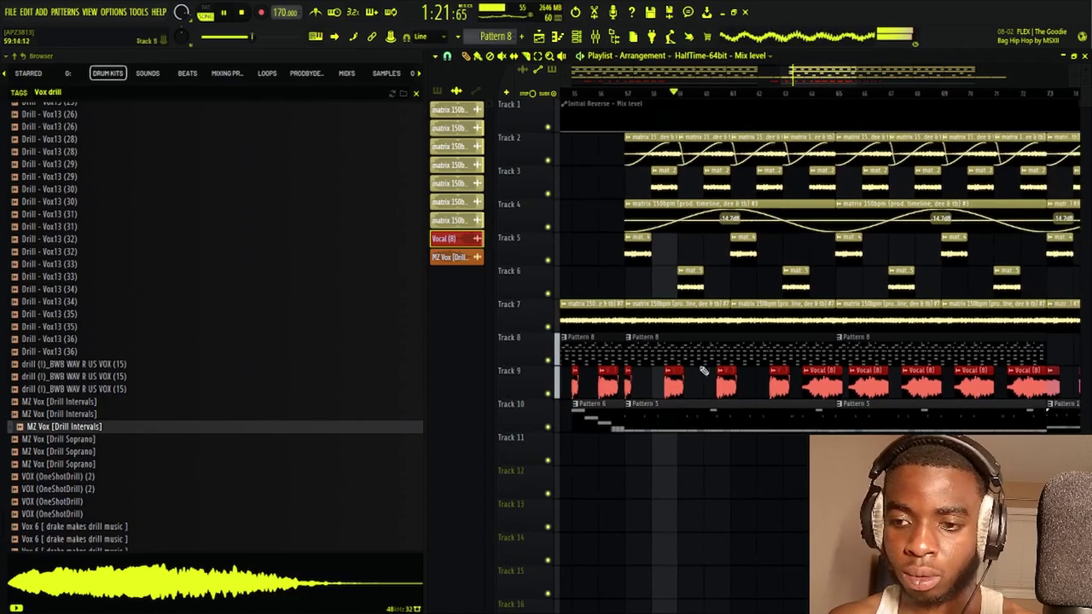
scroll(673, 254, down, 5)
scroll(617, 206, up, 1)
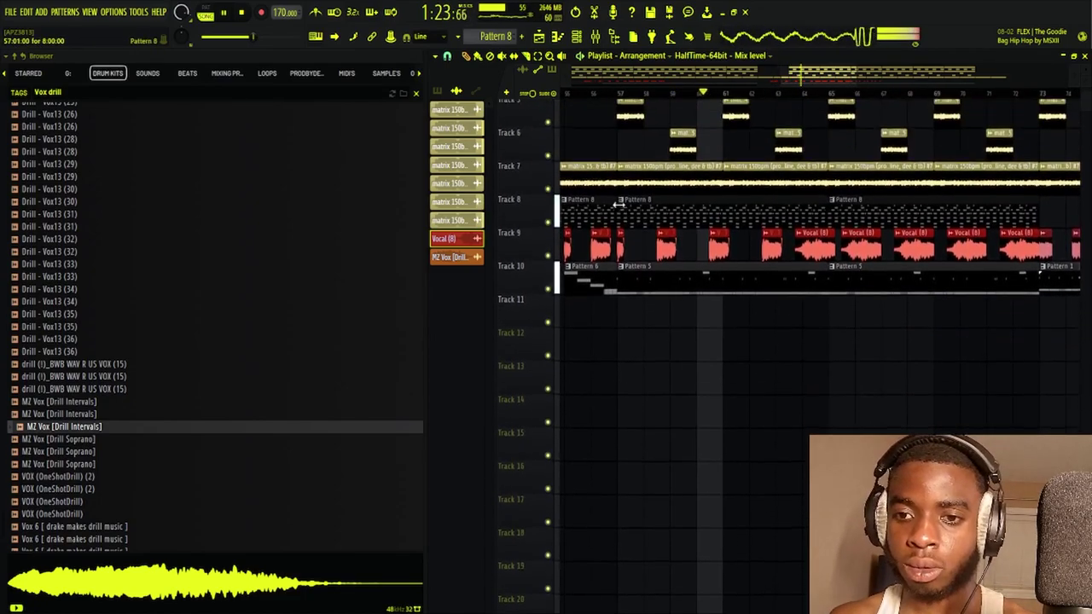
drag(616, 205, 657, 220)
scroll(659, 97, down, 2)
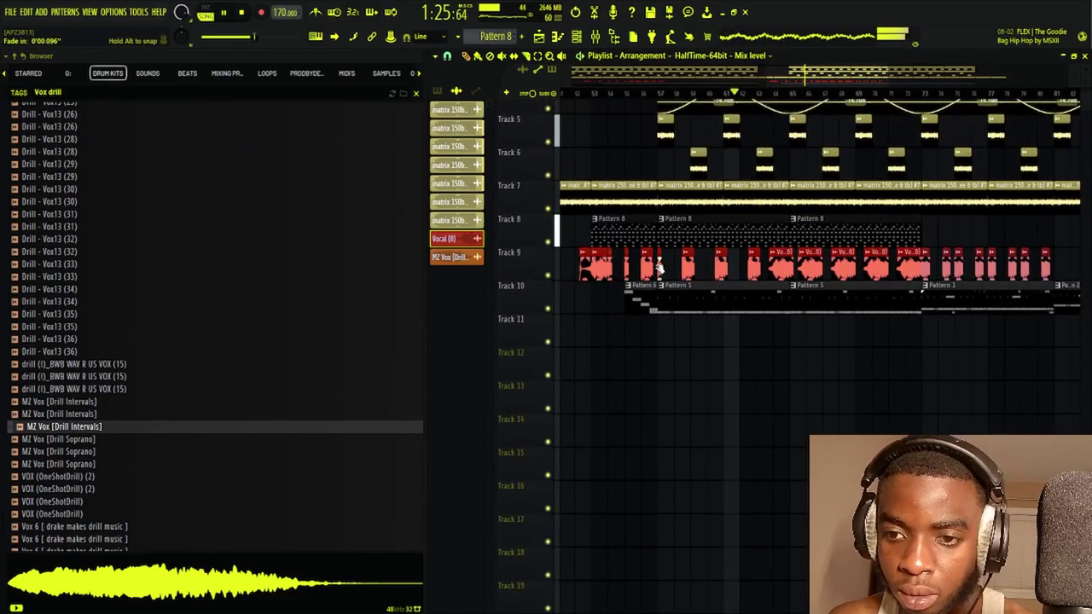
Delete the Vocal (8) clips on Track 9 from bar 57 up to the longer clips after bar 63
drag(752, 272, 660, 273)
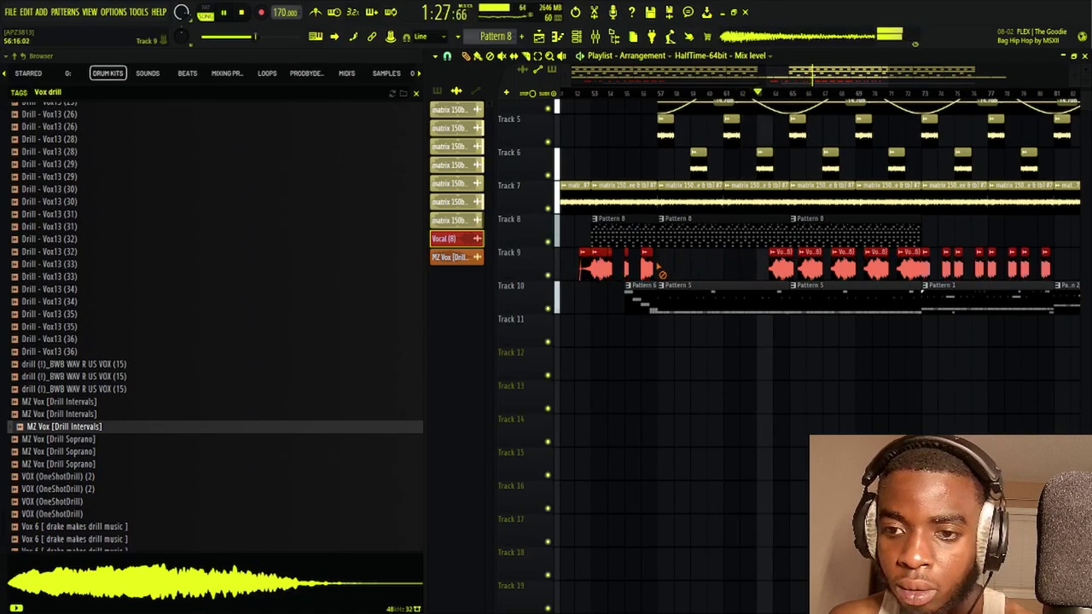
key(ctrl+z)
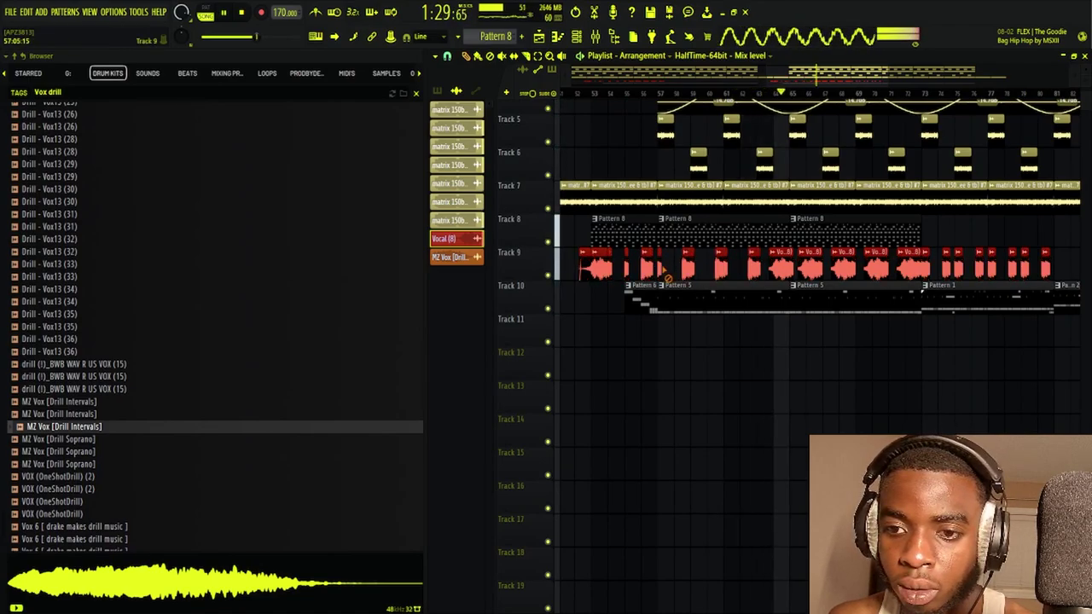
click(756, 270)
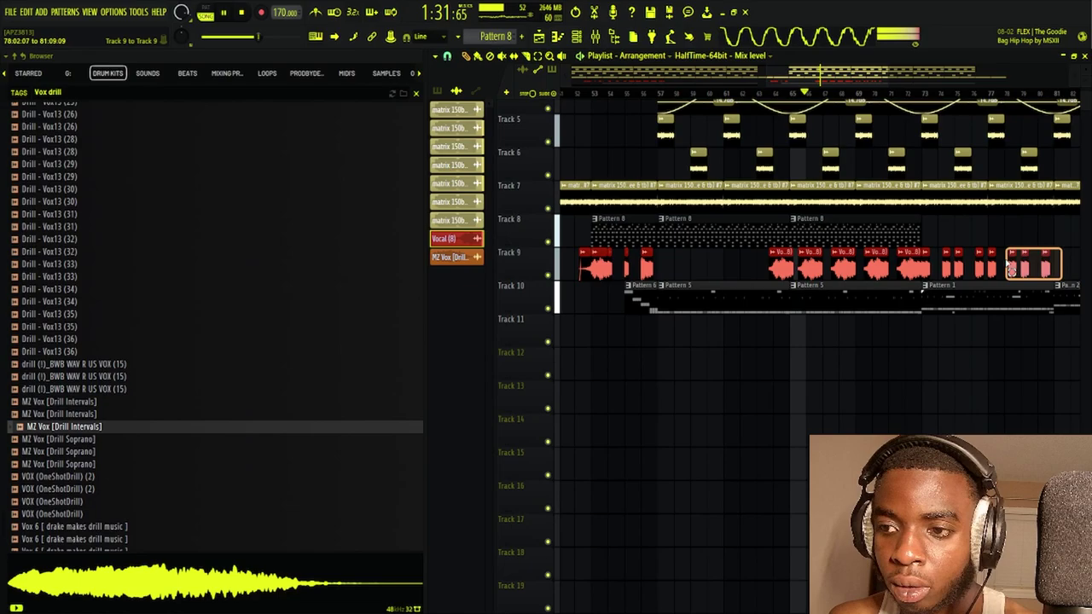
Move the selected short Vocal (8) clips on Track 9 to start at bar 57 and play back from around bar 50
drag(1009, 268, 665, 288)
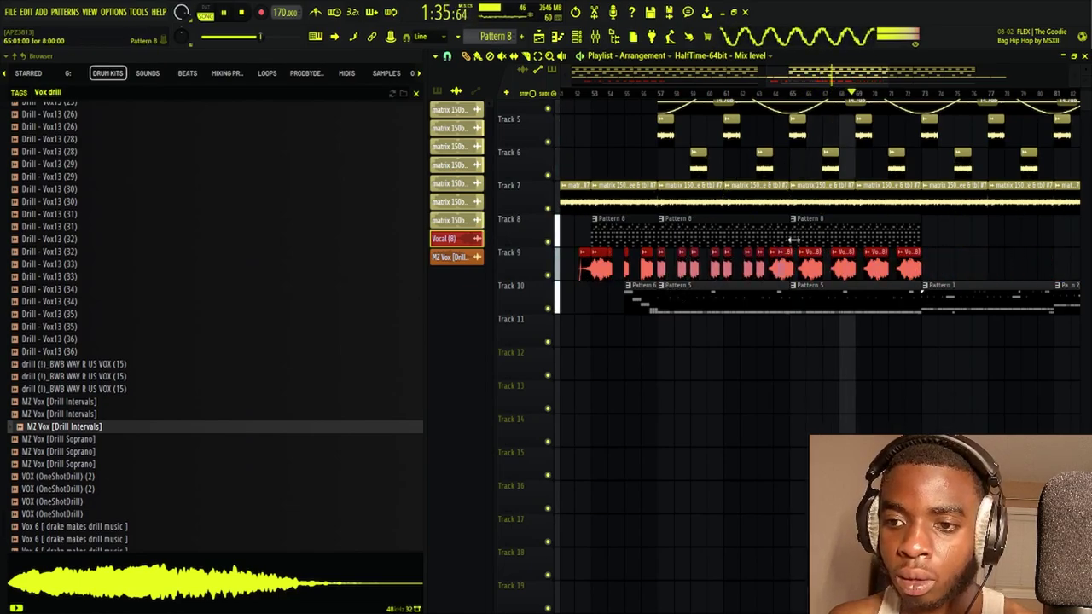
scroll(612, 94, left, 3)
click(608, 92)
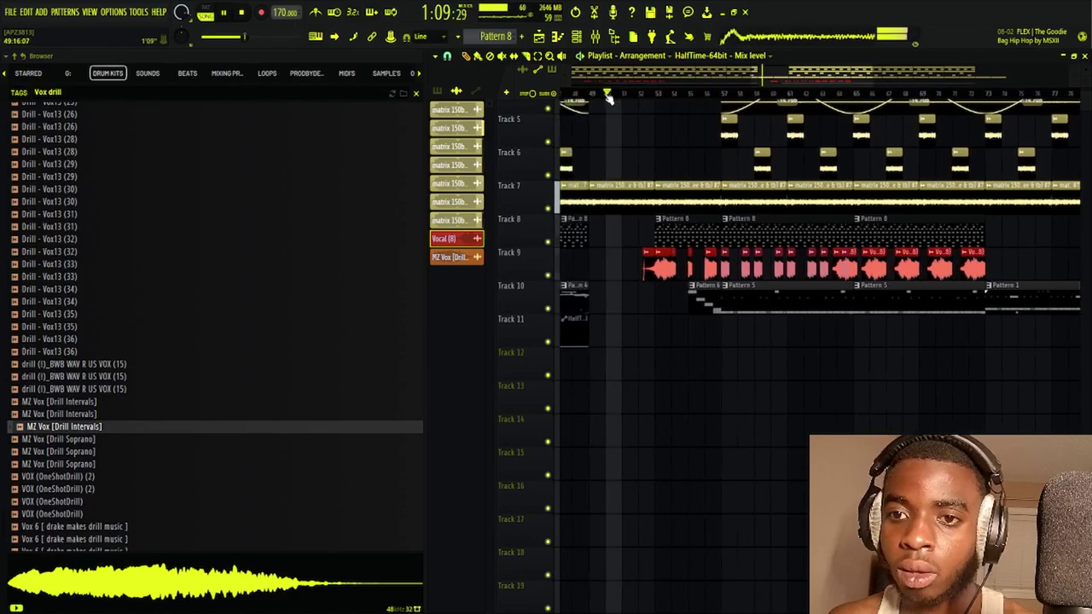
scroll(611, 102, up, 6)
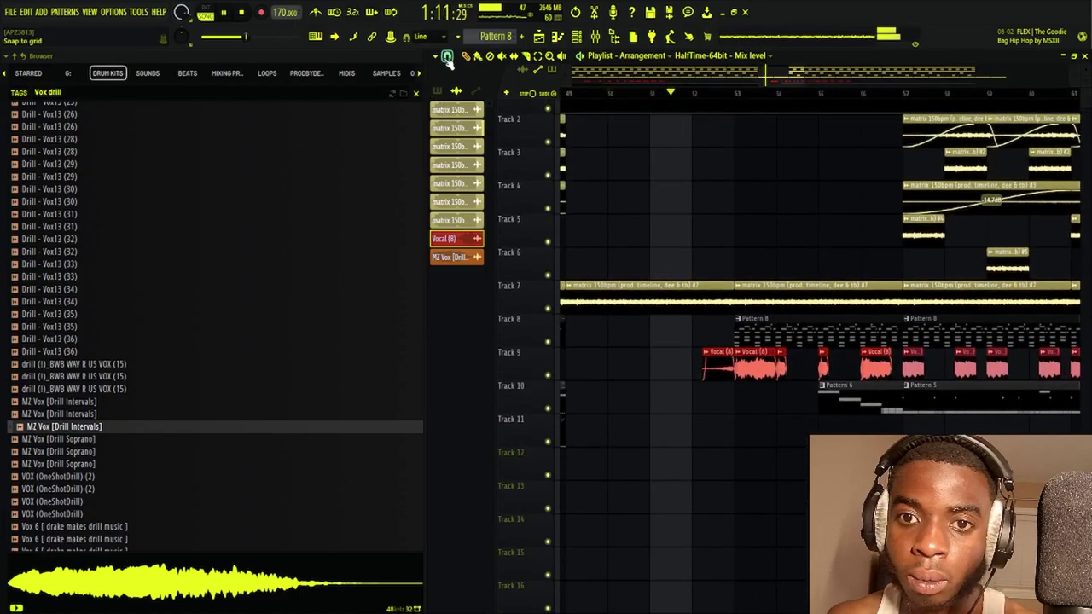
scroll(885, 101, up, 5)
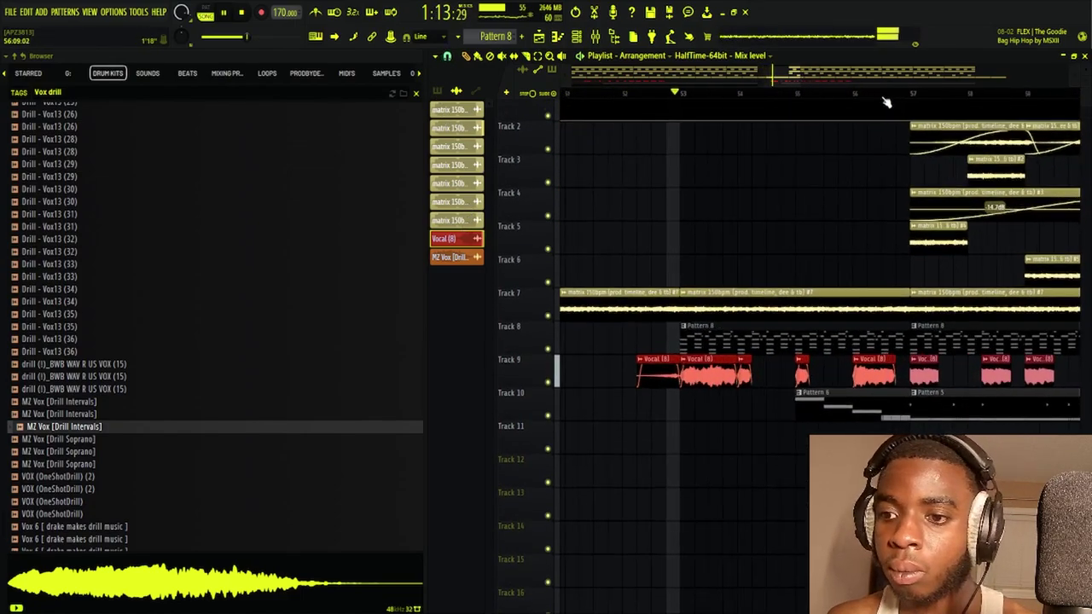
Replace the long Vocal (8) clip at bar 56 on Track 9 with short Vocal (8) clips every half bar across bars 55 and 56
click(781, 390)
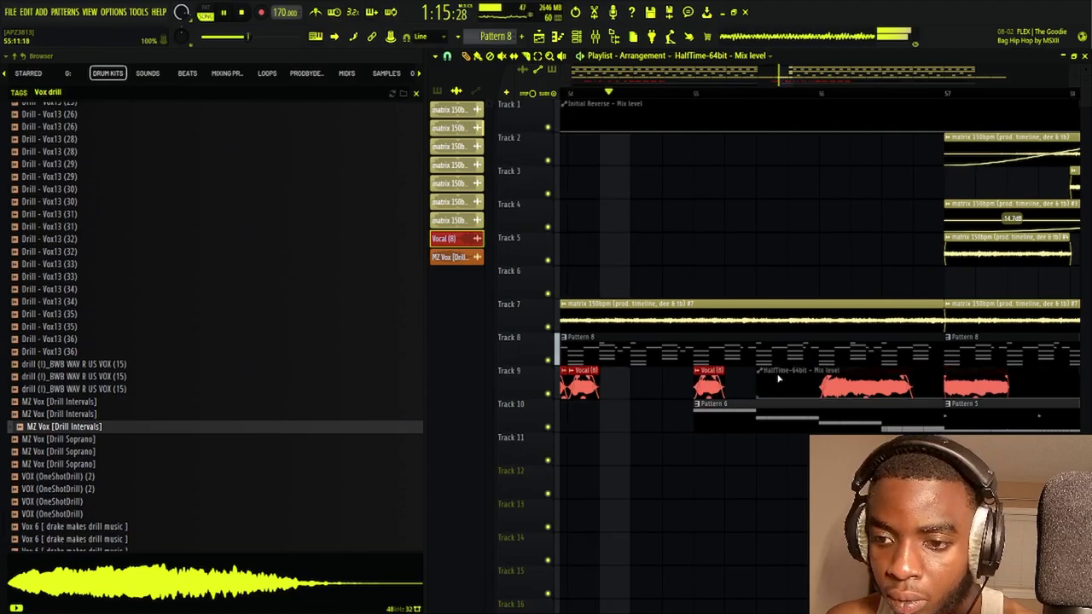
right_click(783, 384)
right_click(829, 388)
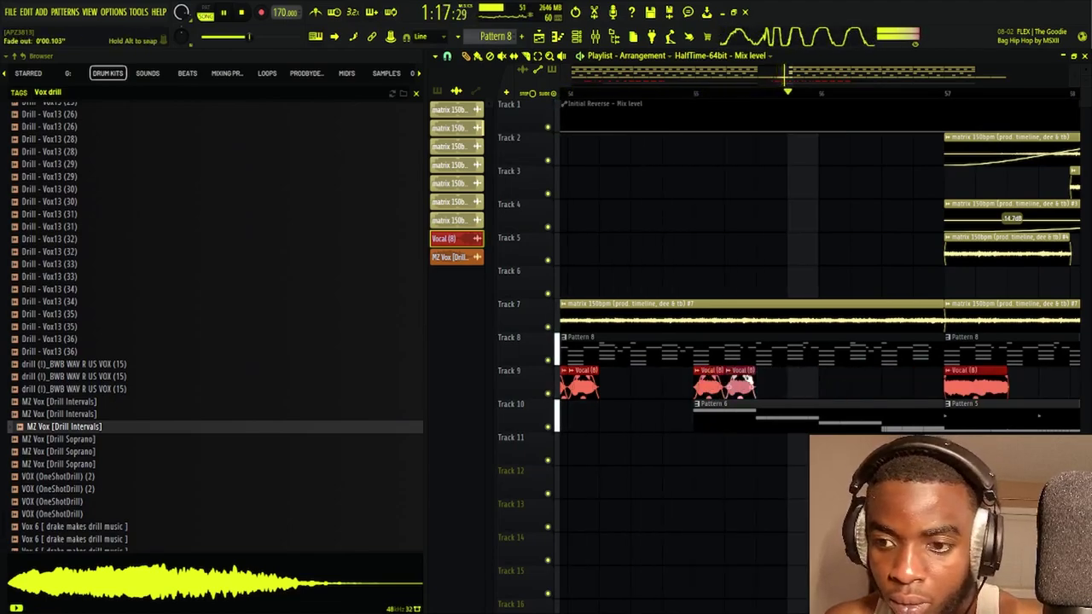
click(769, 388)
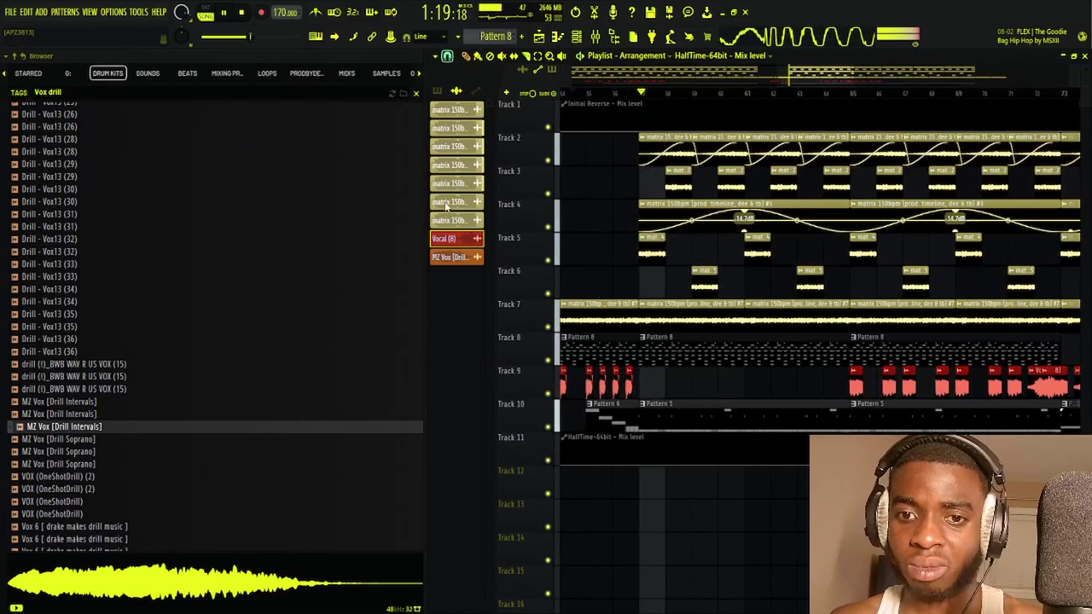
Audition the lead-in from around bar 54 and place one short Vocal (8) clip at the start of bar 57 on Track 9
click(570, 93)
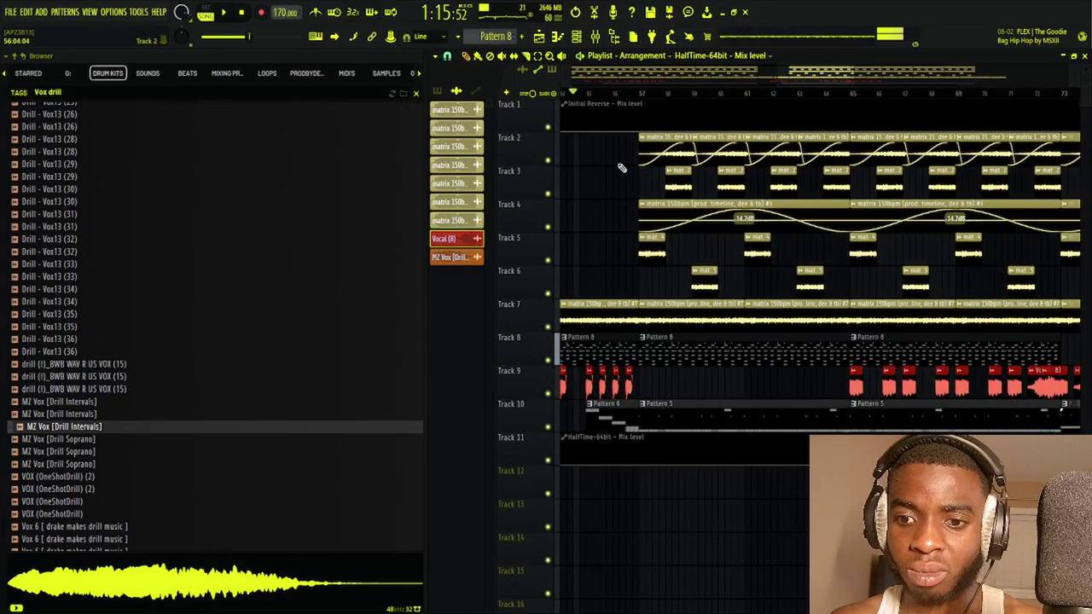
drag(656, 202, 787, 170)
scroll(714, 96, up, 5)
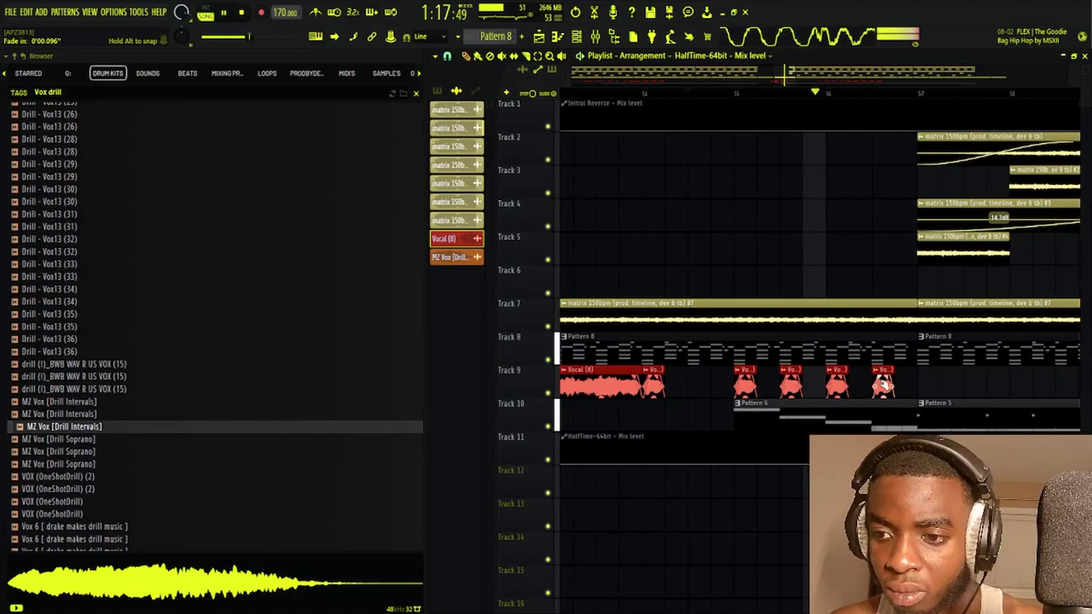
click(920, 387)
drag(961, 379, 953, 380)
key(space)
key(space)
right_click(945, 375)
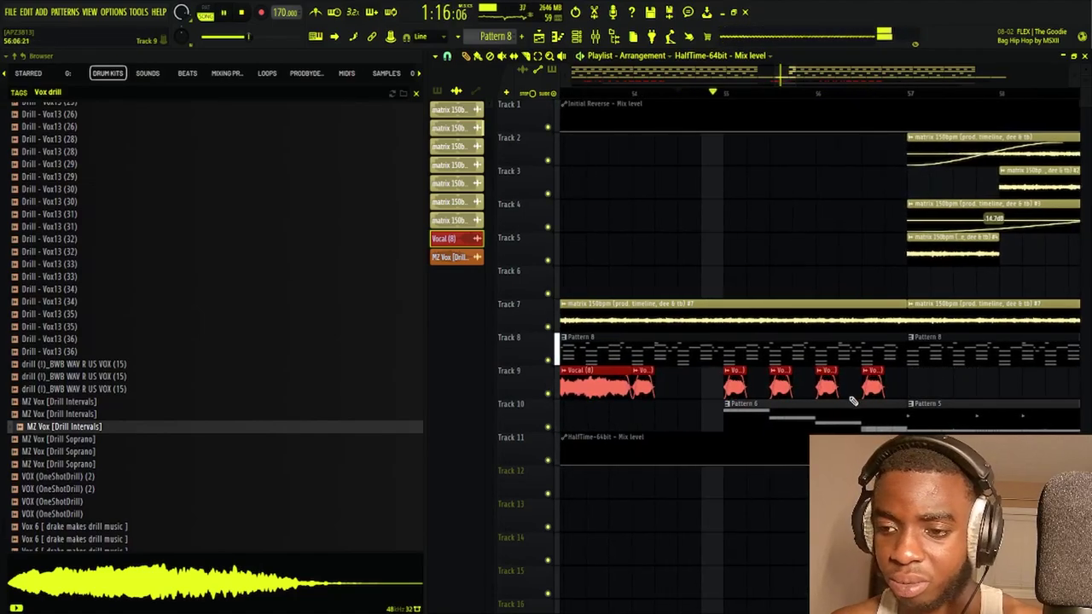
click(918, 387)
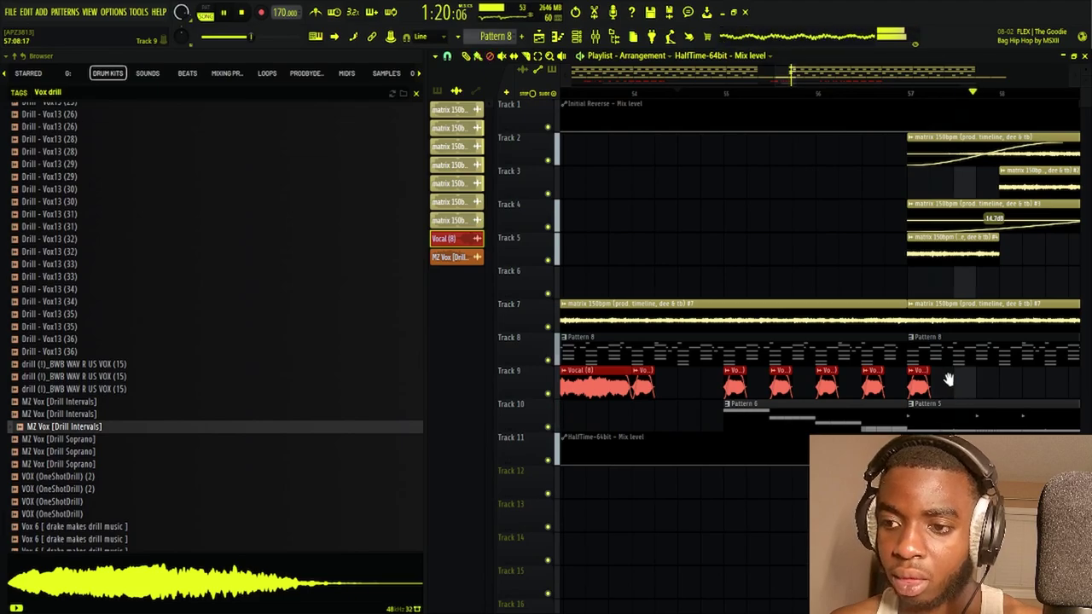
Place copies of the short Vocal (8) clip on Track 9 at the start of bars 59, 61, 63 and 64
drag(793, 388, 680, 390)
key(space)
key(space)
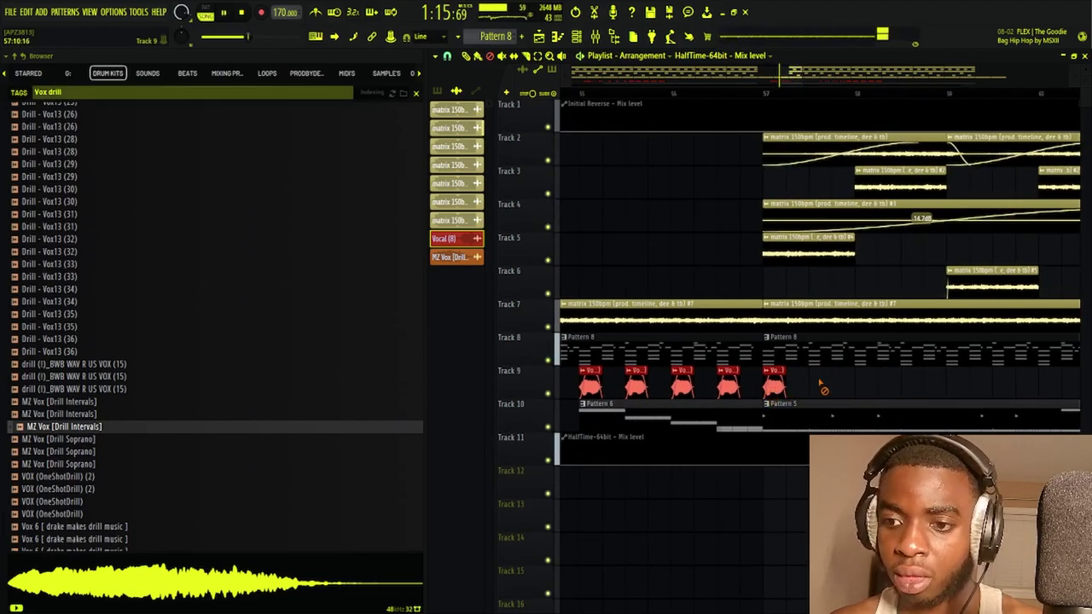
key(t)
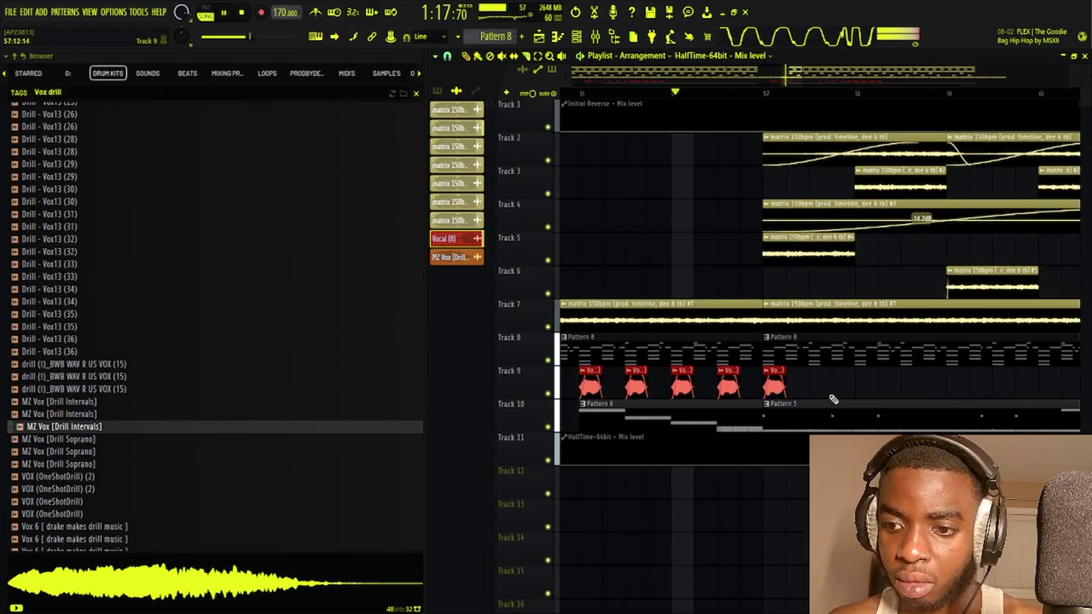
click(774, 390)
drag(747, 365, 600, 338)
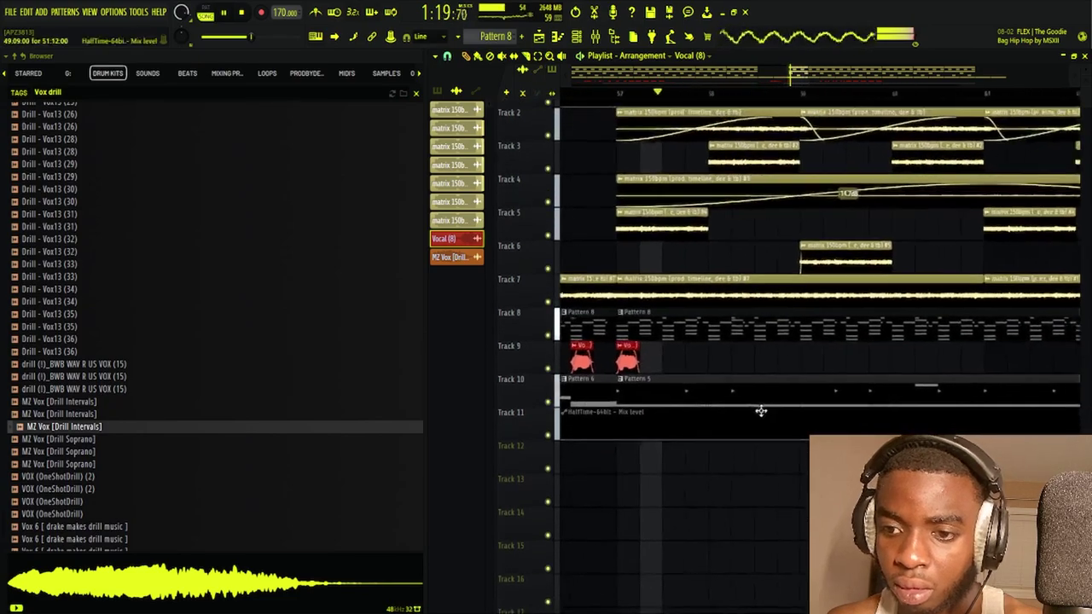
click(807, 361)
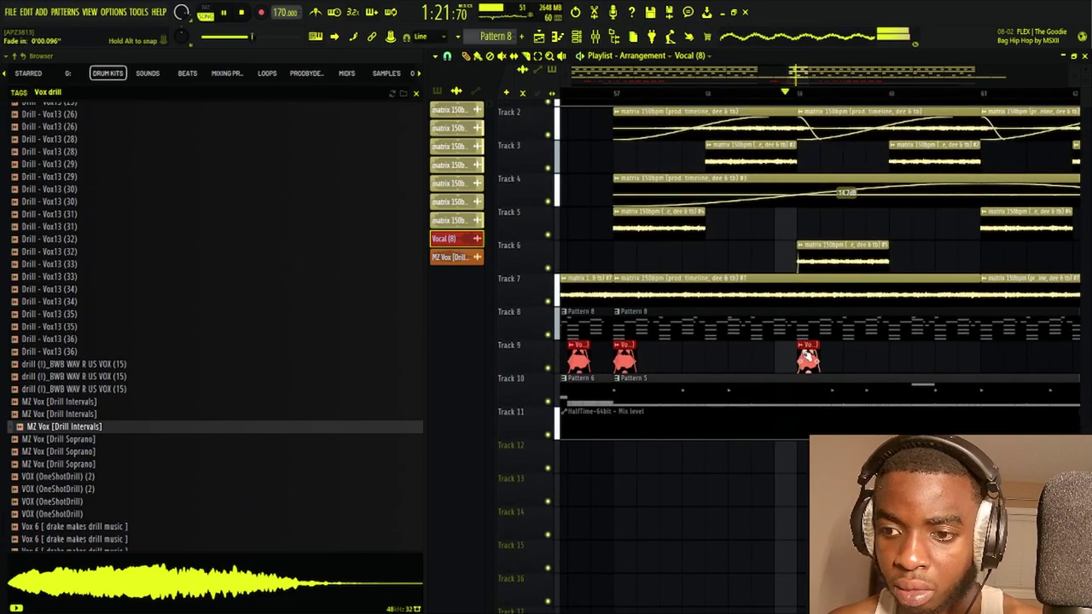
click(911, 362)
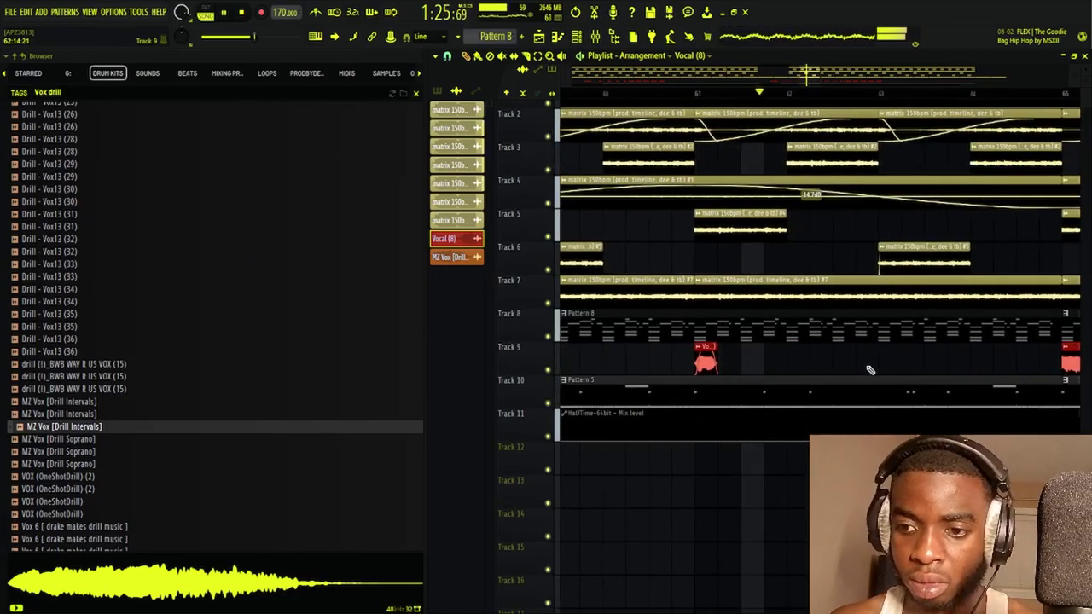
click(882, 362)
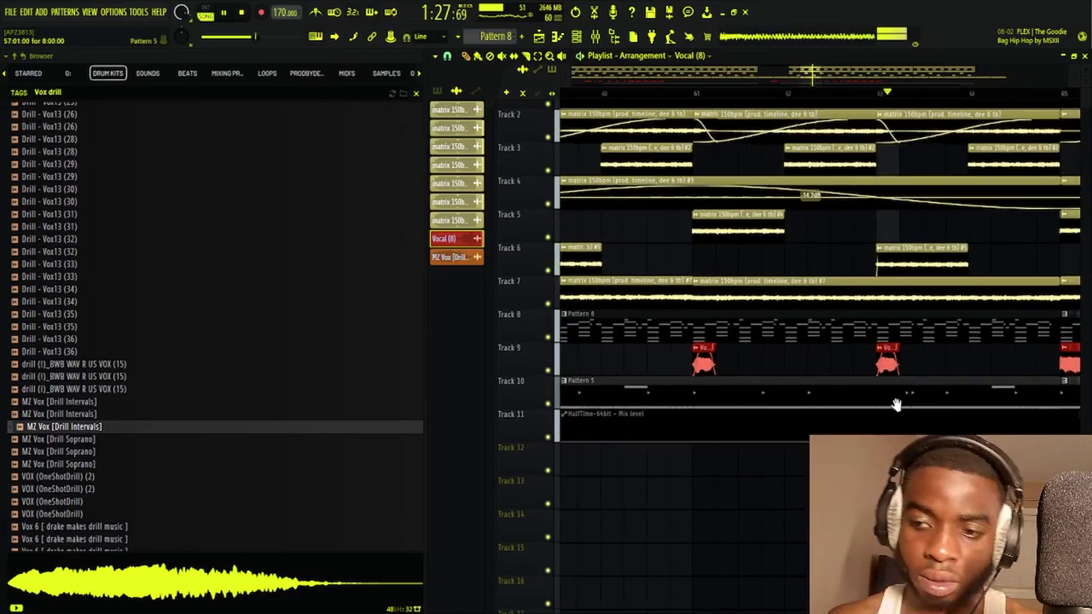
click(913, 362)
click(867, 363)
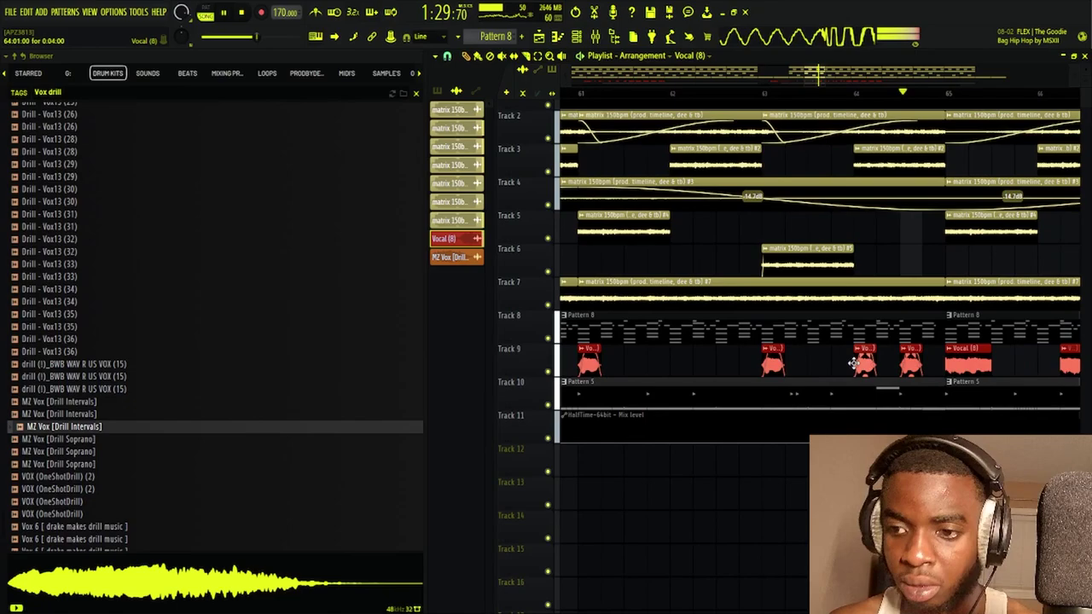
right_click(906, 365)
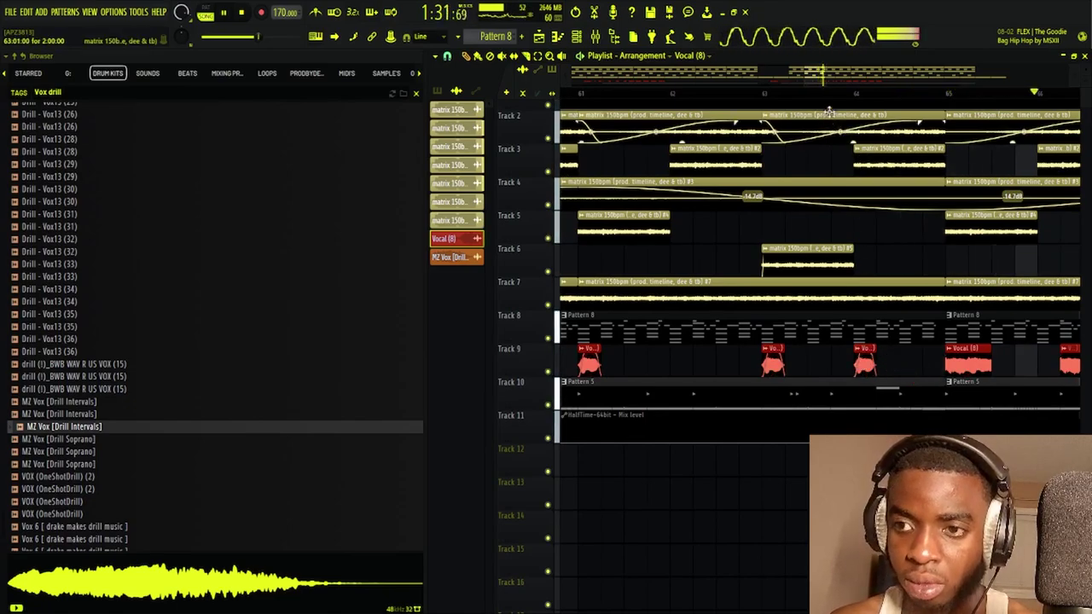
Try the Vocal (8) sample with Reverse turned off and listen to it in the second section
scroll(803, 98, down, 4)
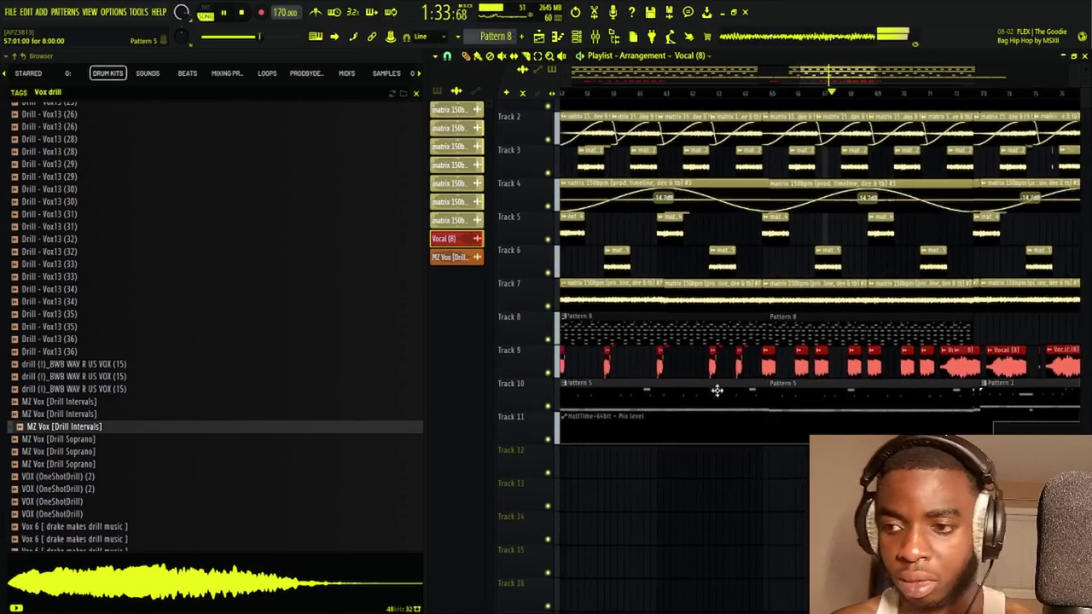
scroll(677, 89, down, 4)
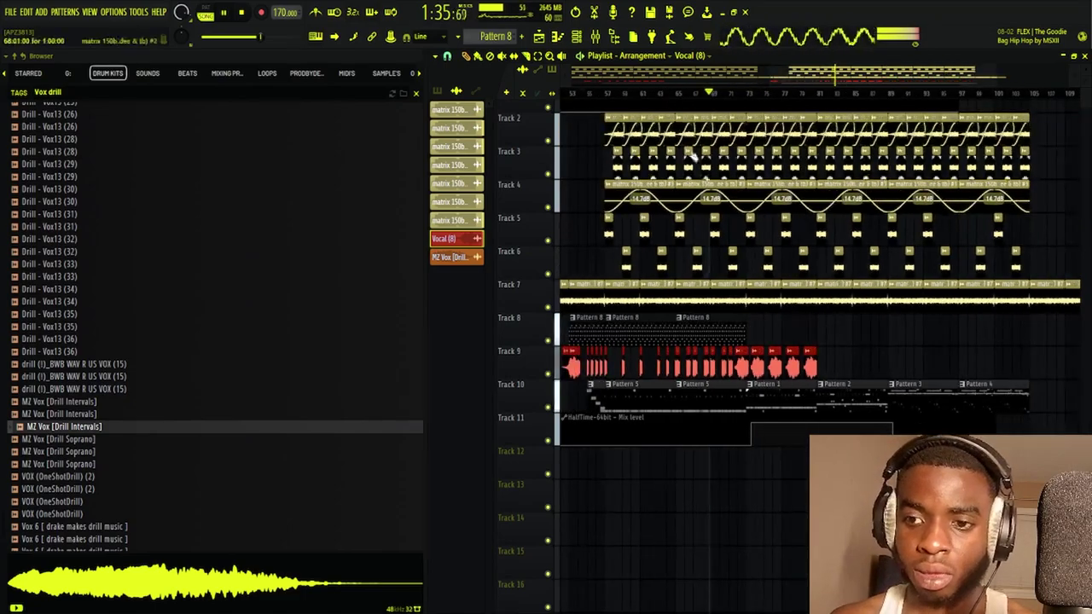
double_click(775, 369)
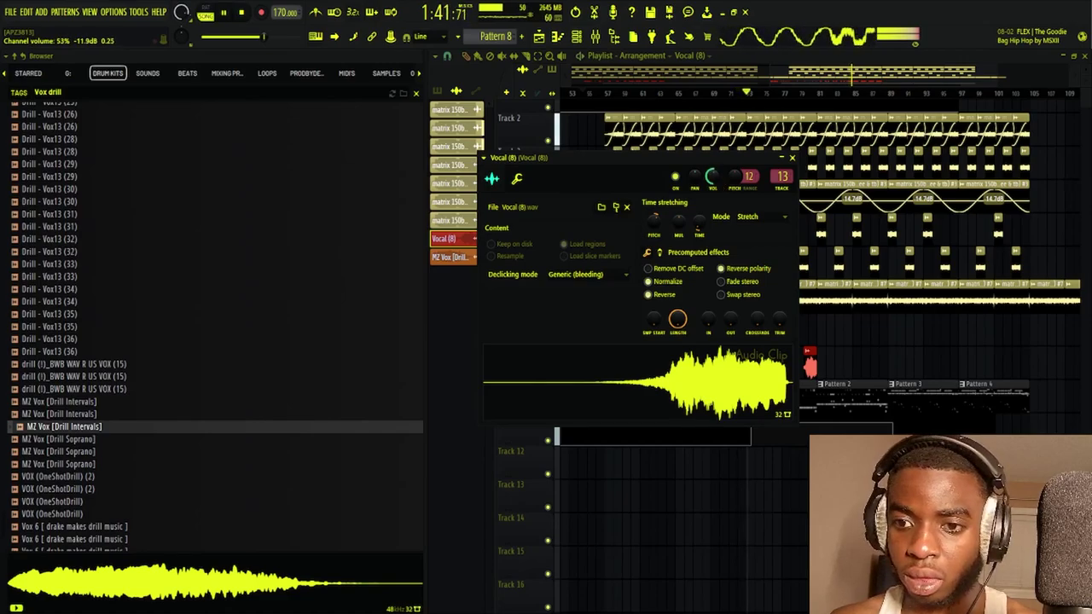
click(664, 296)
click(695, 441)
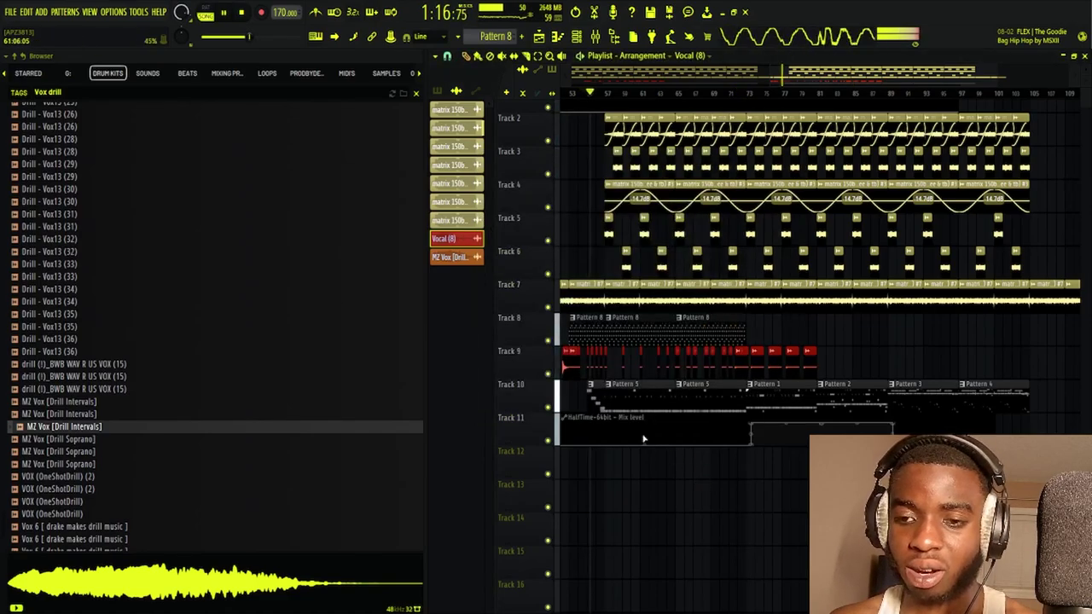
drag(621, 368, 725, 360)
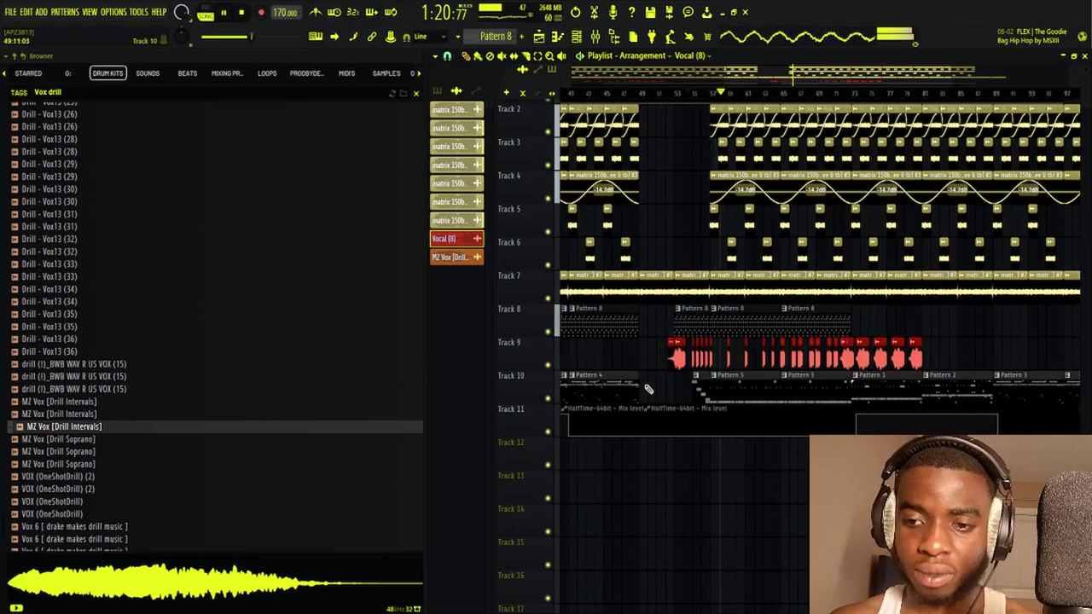
scroll(675, 298, up, 3)
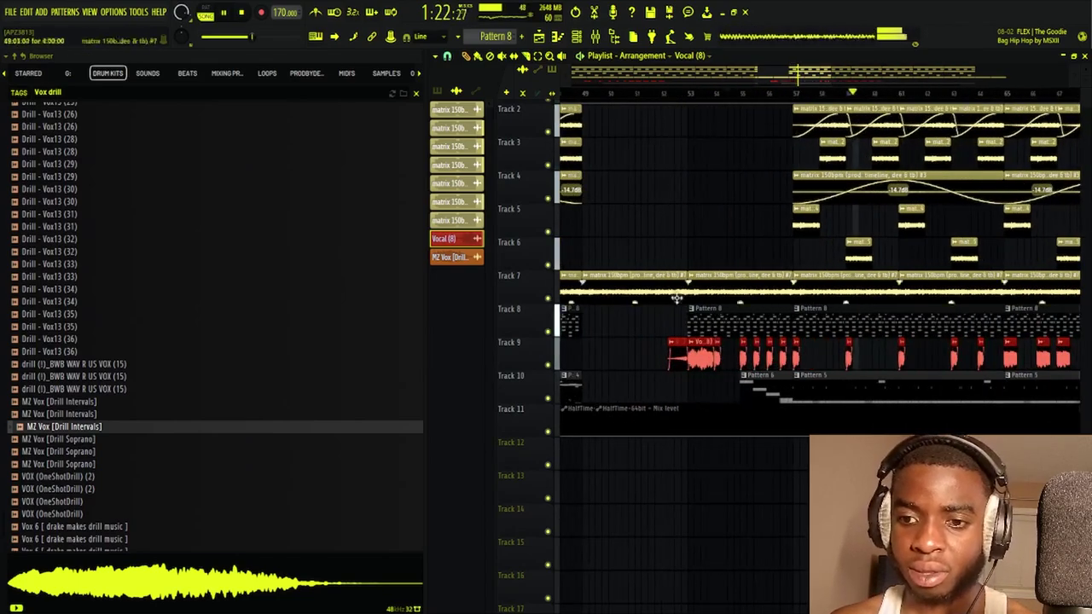
Stop playback and switch Reverse off and back on for the Vocal (8) sample to compare its waveform
key(space)
double_click(693, 360)
click(656, 296)
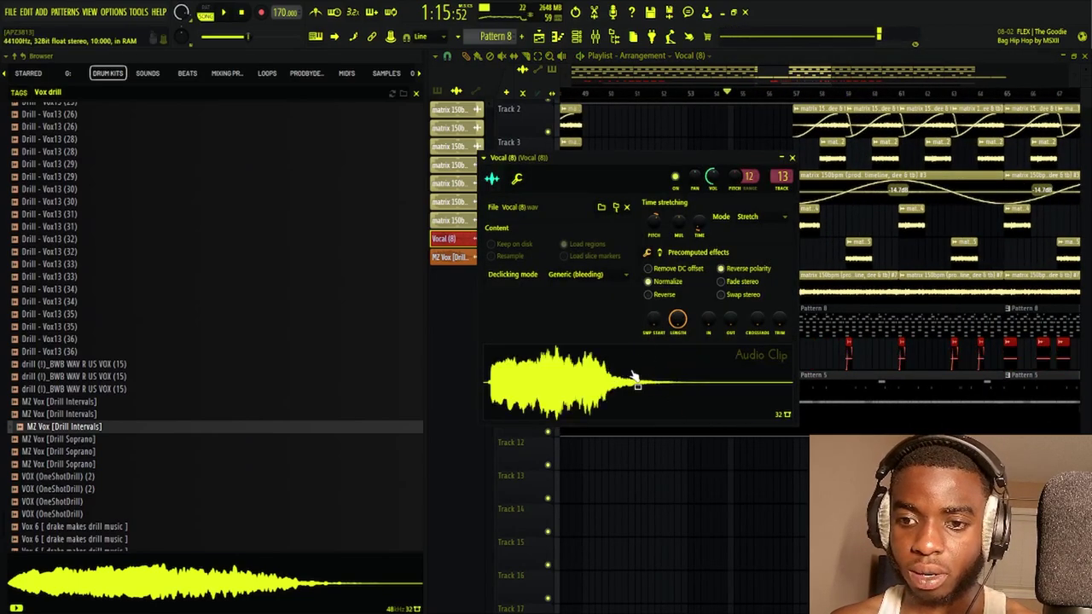
click(663, 298)
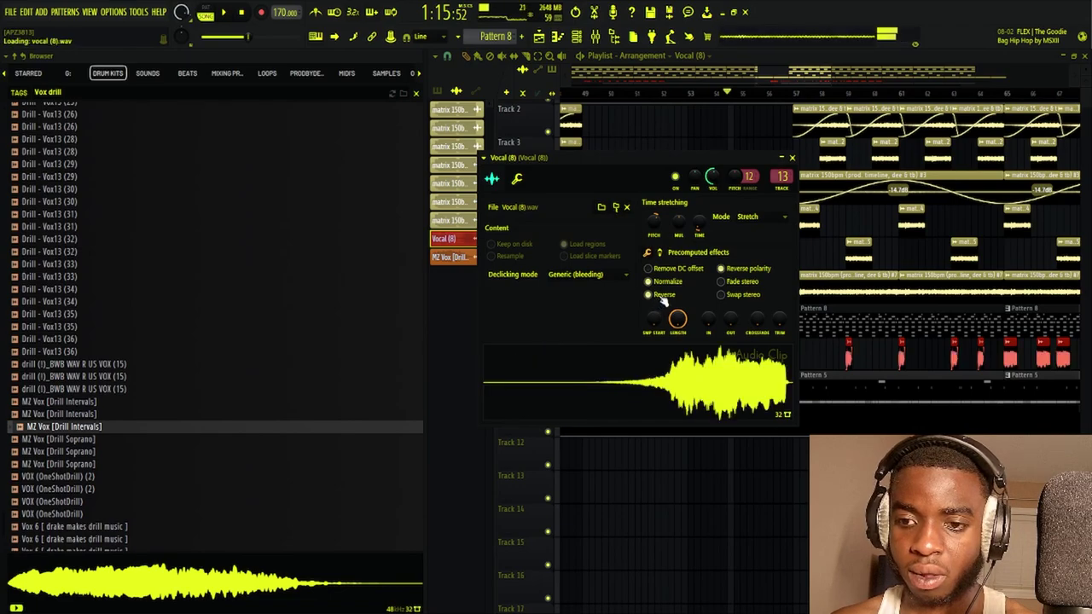
key(Escape)
Listen through the section from around bar 53 and examine how the short Vocal (8) clips sit after bar 57
key(space)
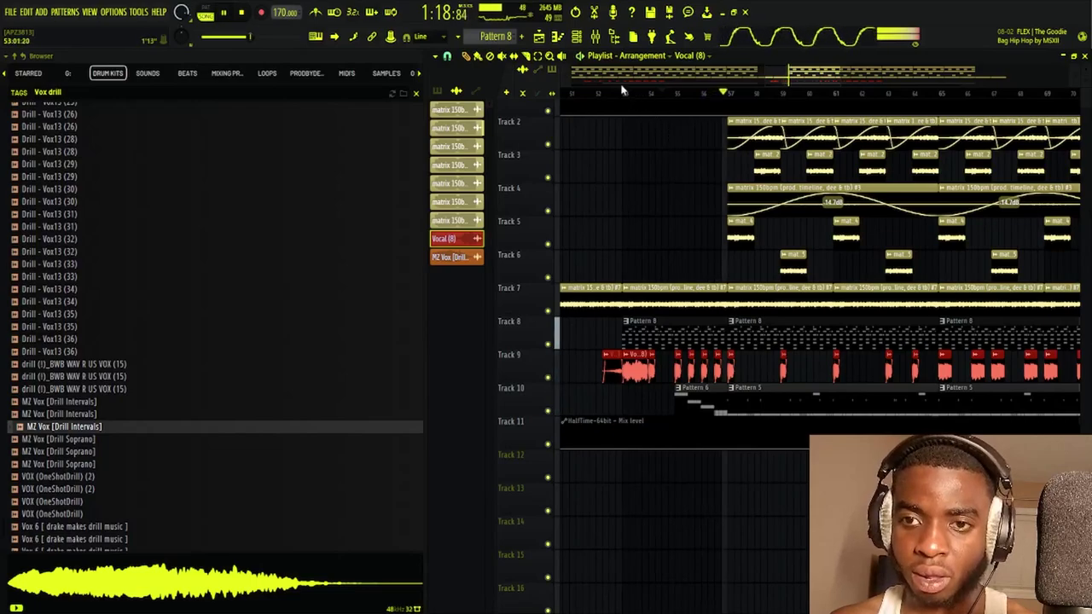
scroll(627, 96, down, 1)
scroll(627, 96, down, 1)
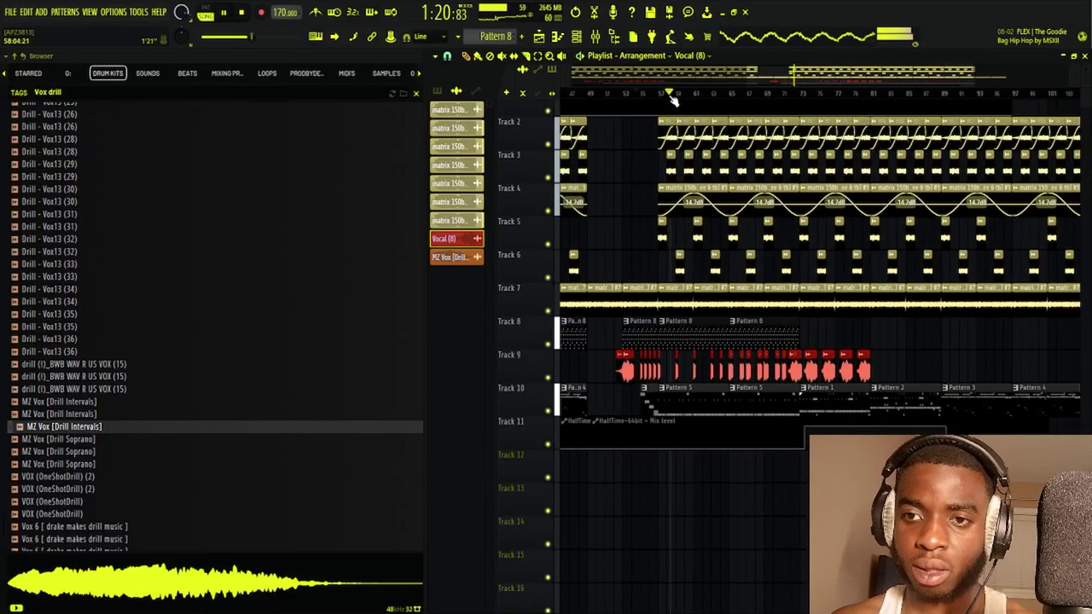
scroll(675, 97, up, 5)
drag(677, 96, 563, 96)
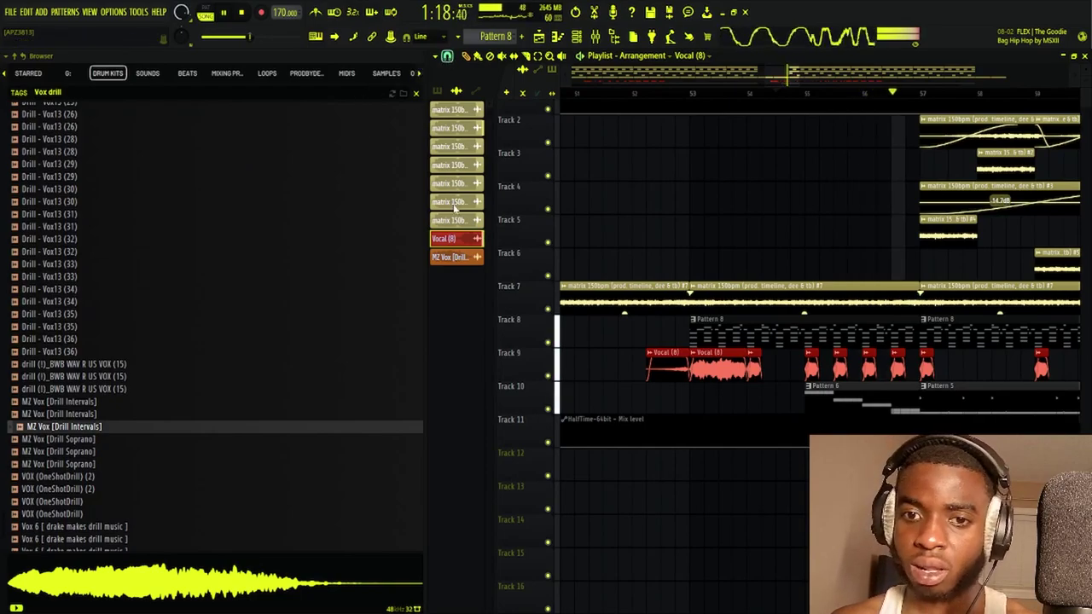
drag(717, 243, 479, 207)
scroll(800, 96, up, 1)
scroll(756, 207, up, 2)
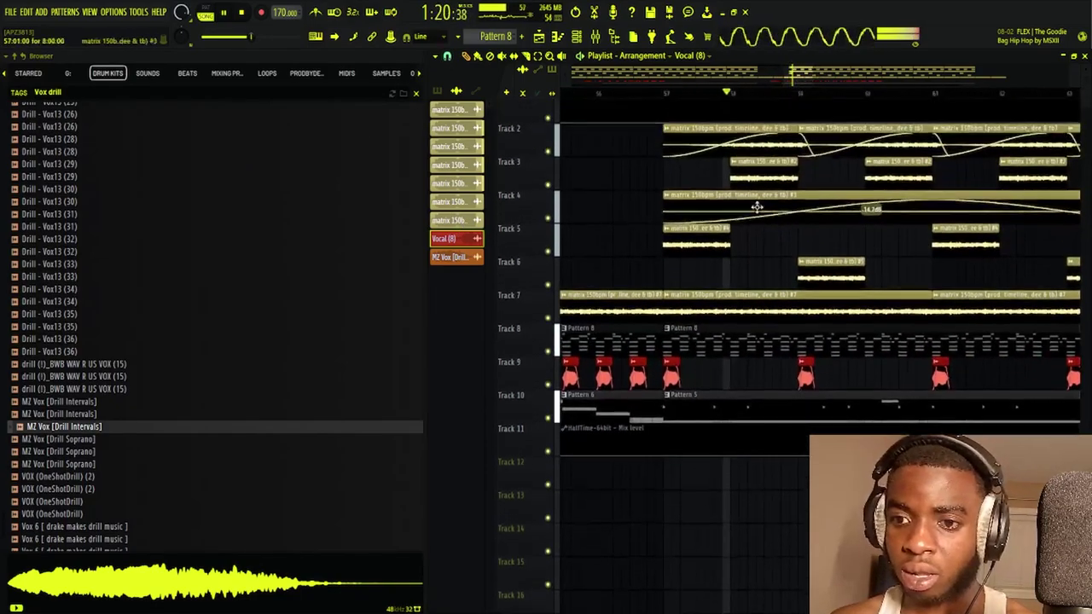
Add short Vocal (8) clips on Track 9 at the second beat of bars 58, 60 and 62
key(space)
key(space)
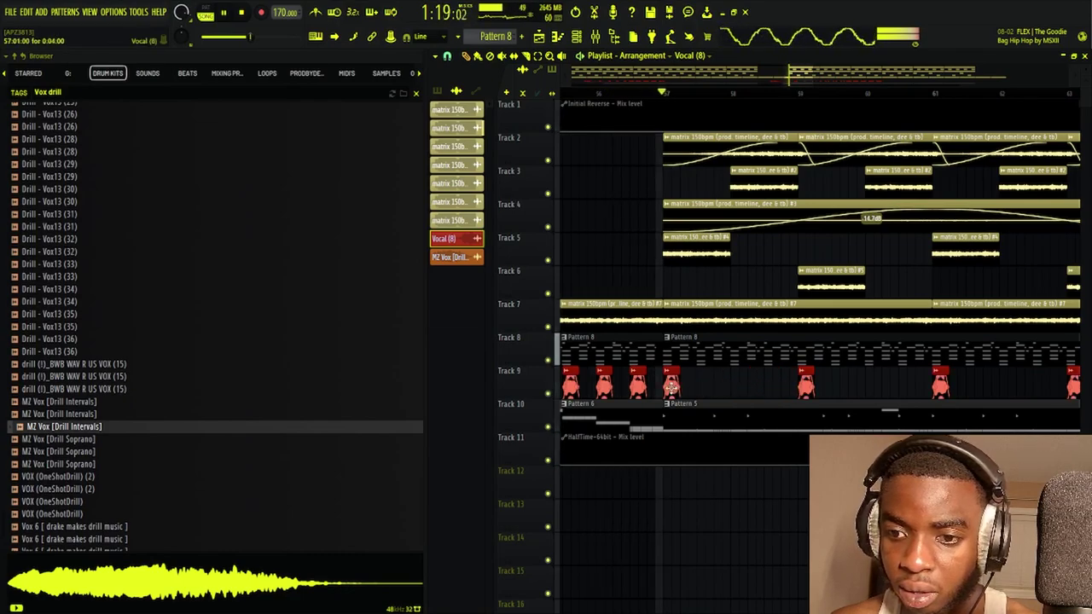
click(755, 397)
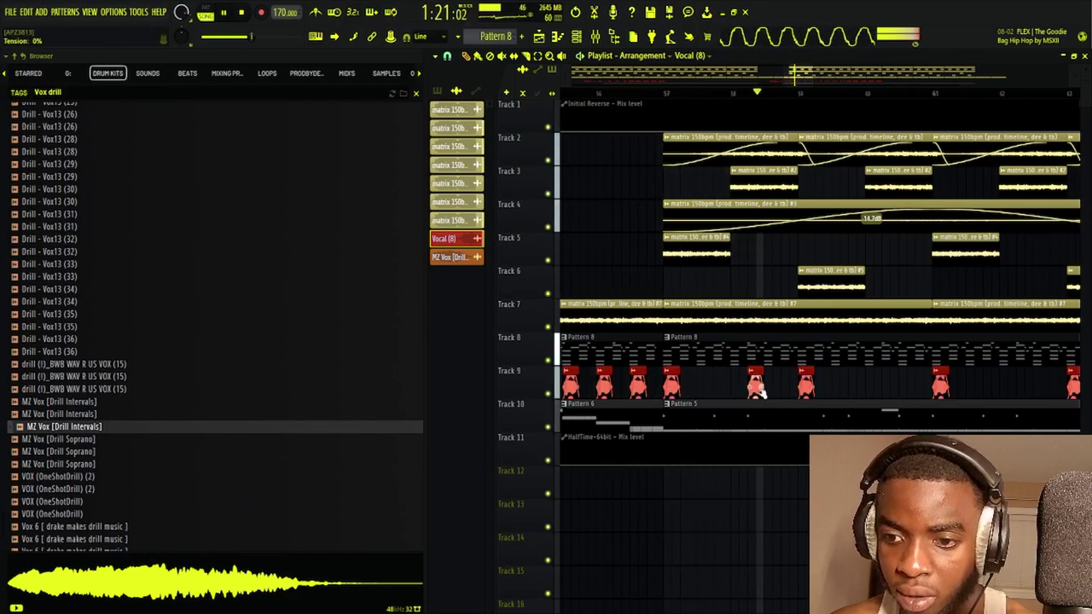
click(887, 388)
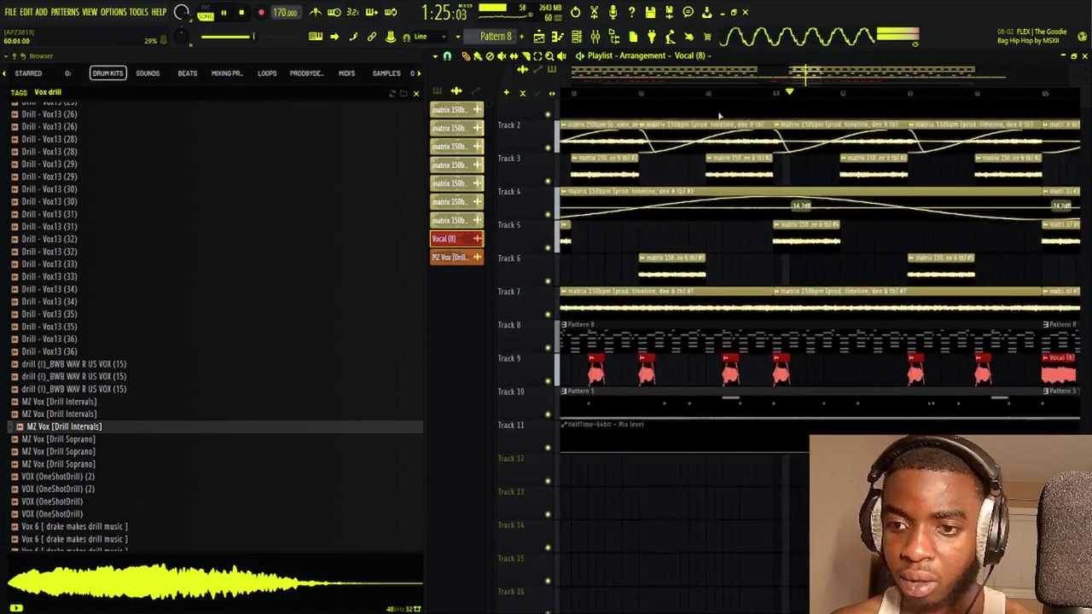
click(860, 388)
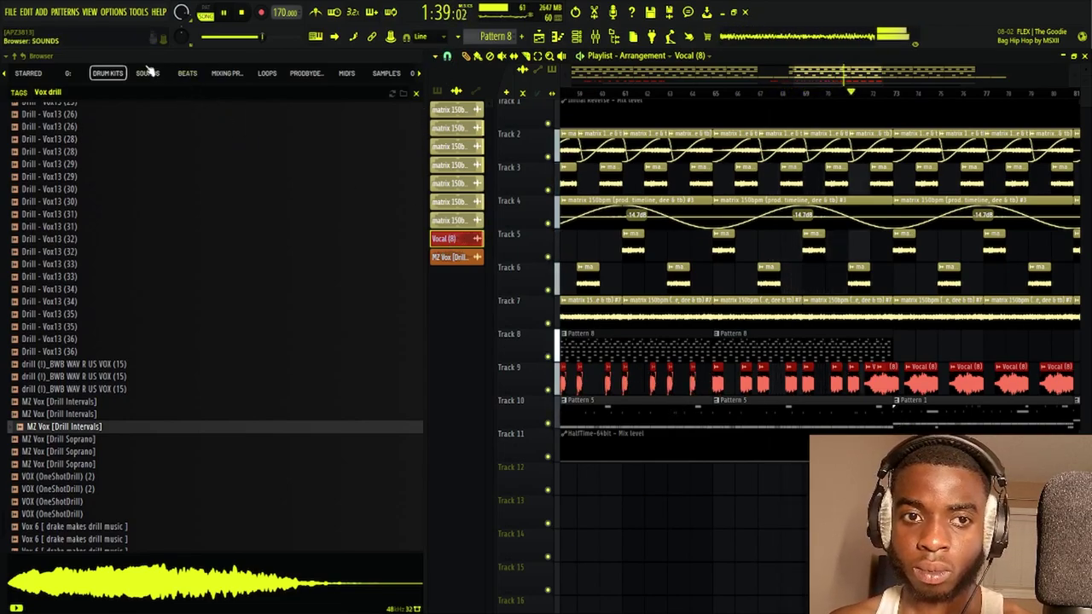
Search the sample browser for "clap fair" and add the CLAP - FAIR sample to the channel rack
click(101, 92)
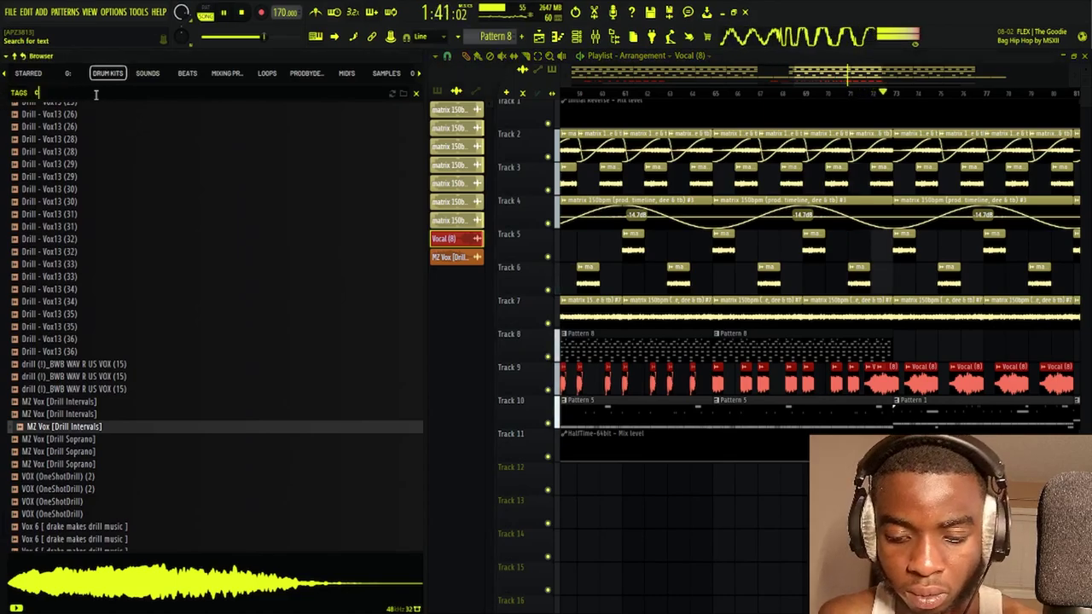
text(clap fair)
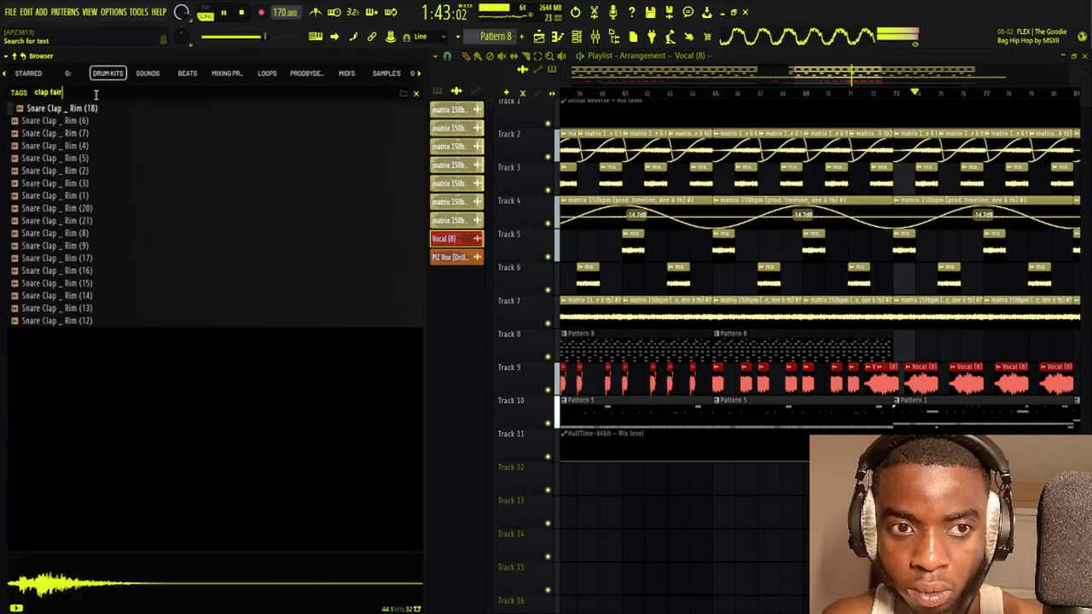
drag(41, 122, 46, 131)
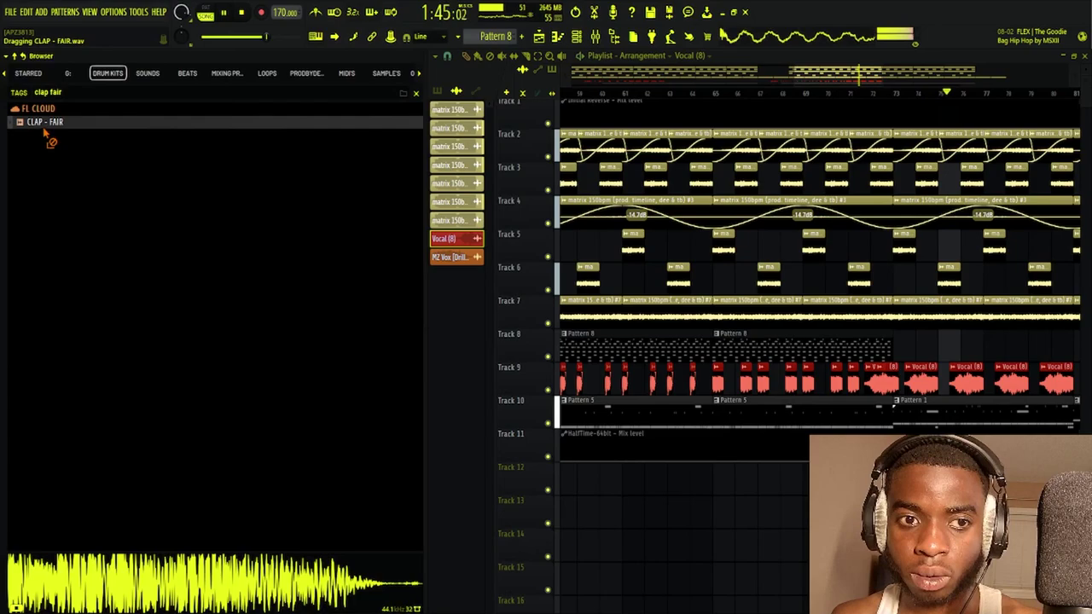
drag(546, 54, 79, 125)
click(575, 40)
click(563, 96)
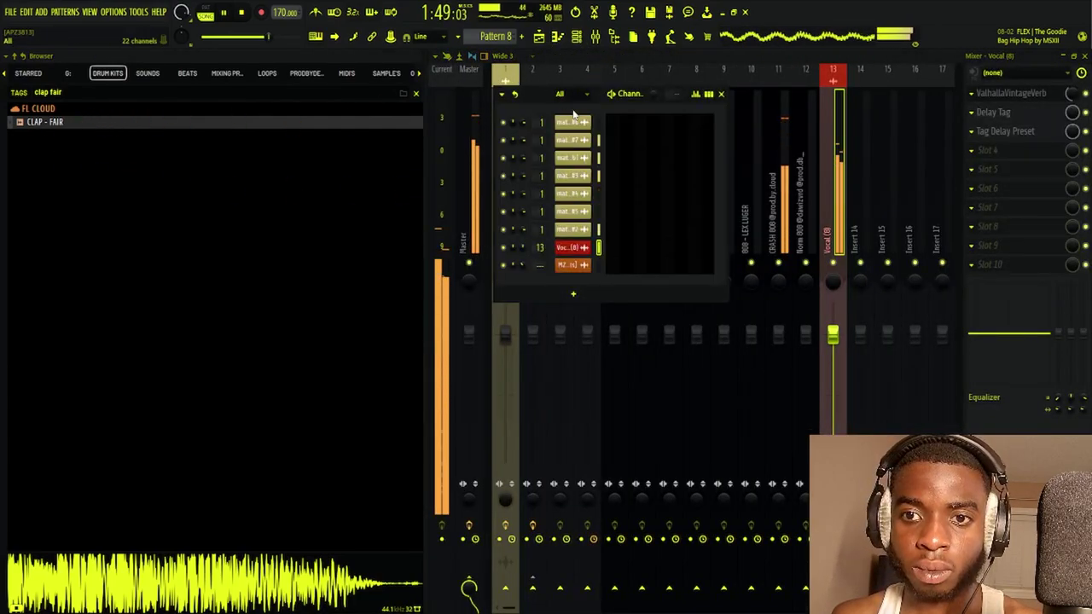
click(575, 111)
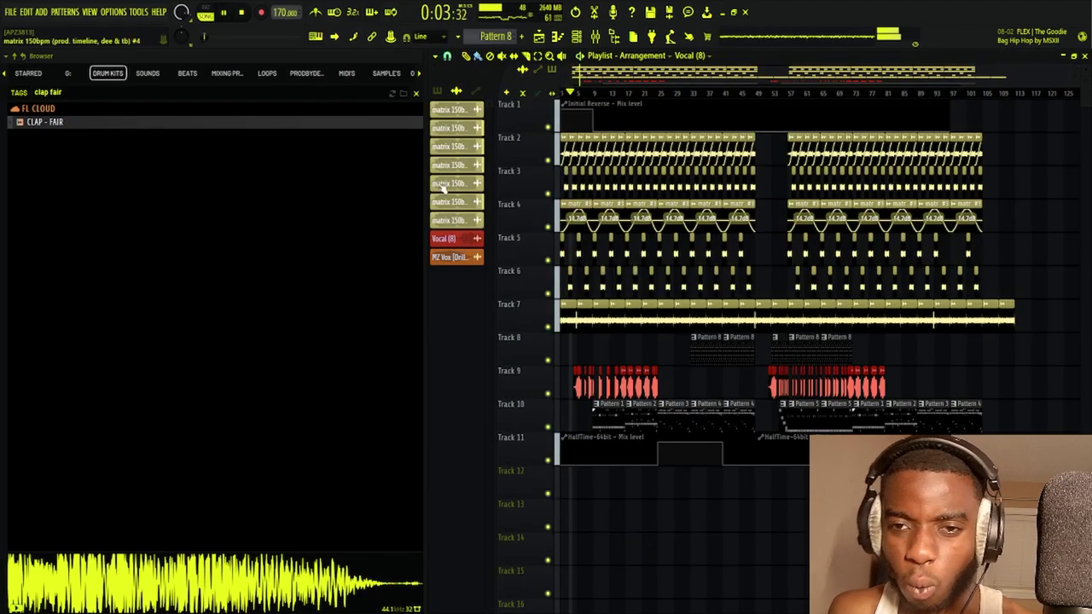
Create Pattern 11 and place it as an eight-bar clip at bar 1 on Track 12
click(436, 91)
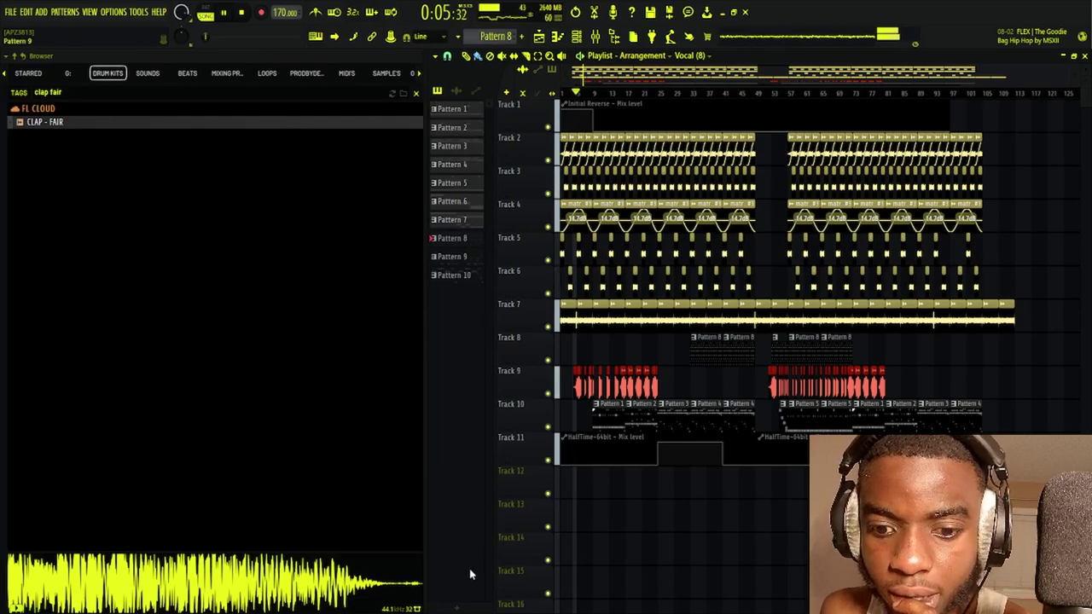
click(457, 604)
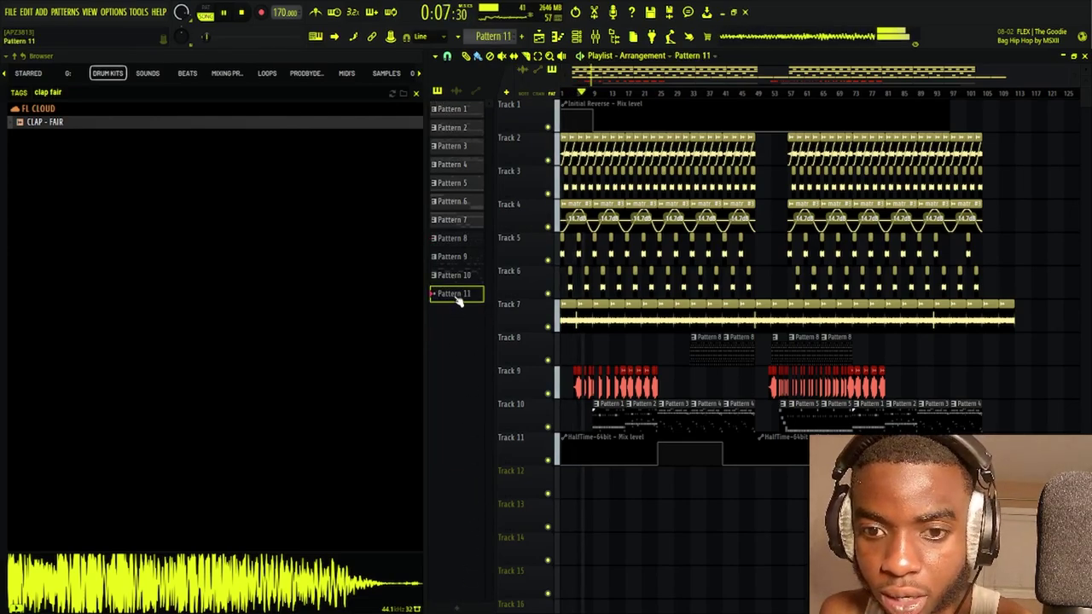
click(570, 495)
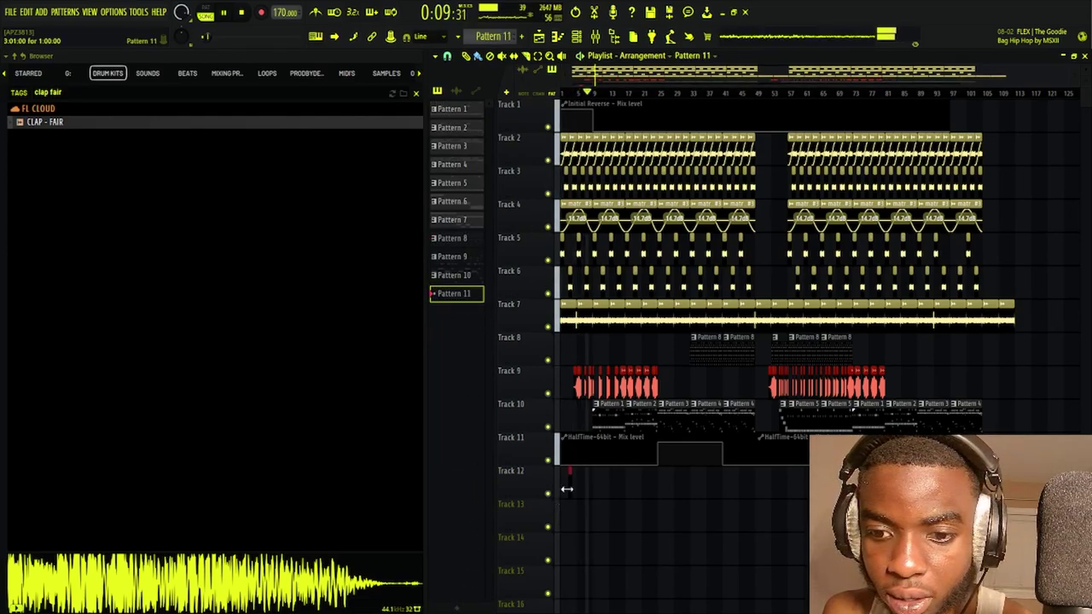
drag(600, 503, 588, 504)
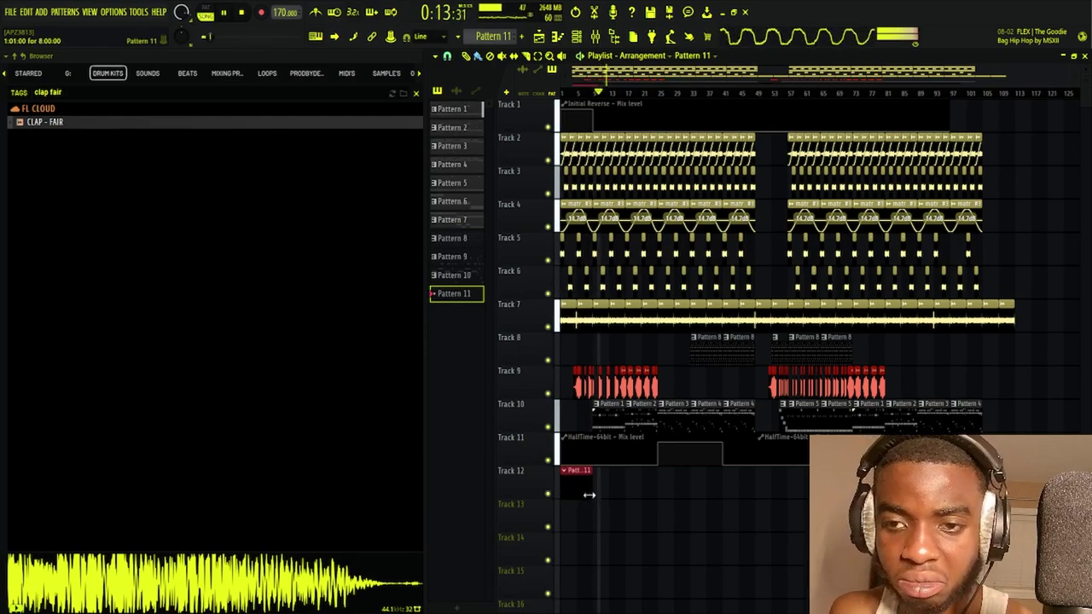
scroll(585, 103, up, 5)
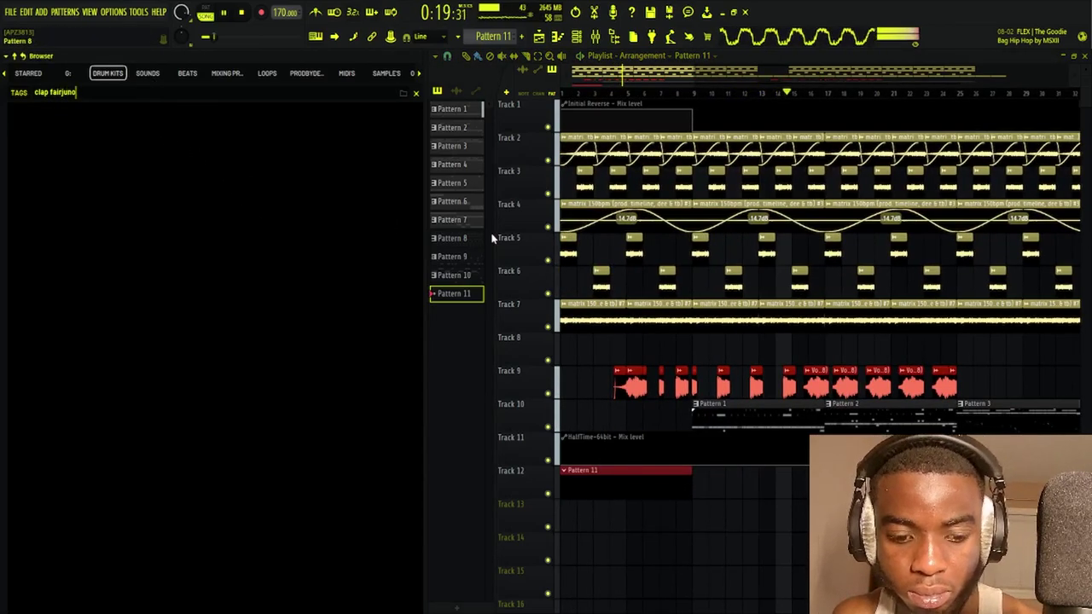
Search the sample browser for "juno bass" and add the Juno Bass sample to the channel rack on mixer track 15
key(BackSpace)
key(BackSpace)
key(BackSpace)
key(BackSpace)
key(BackSpace)
key(BackSpace)
key(BackSpace)
key(BackSpace)
key(BackSpace)
key(BackSpace)
key(BackSpace)
key(BackSpace)
key(BackSpace)
text(juno)
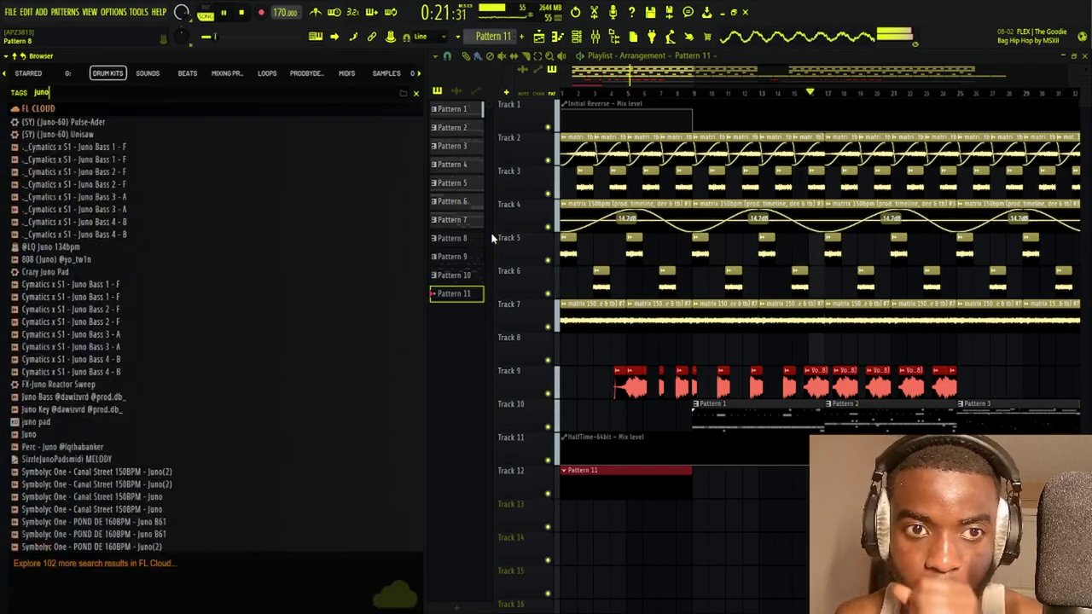
text( bas)
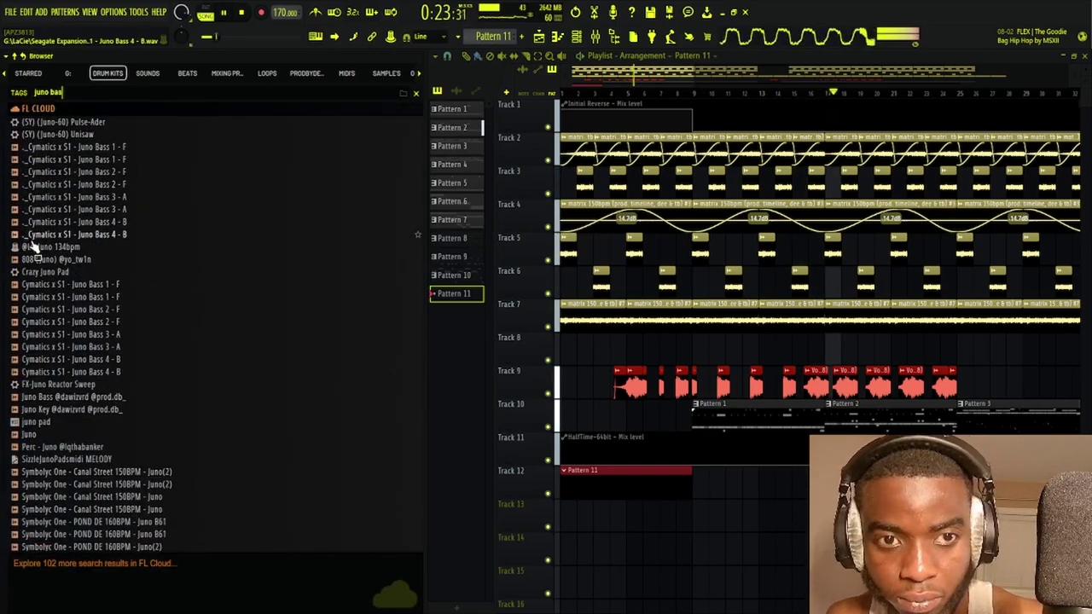
text(s)
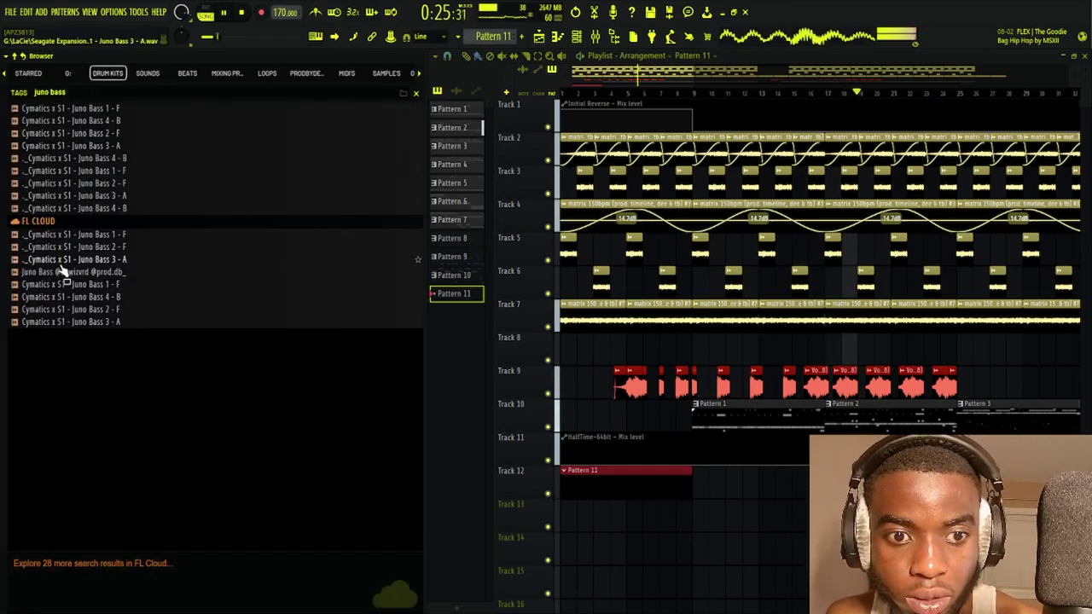
drag(64, 271, 594, 67)
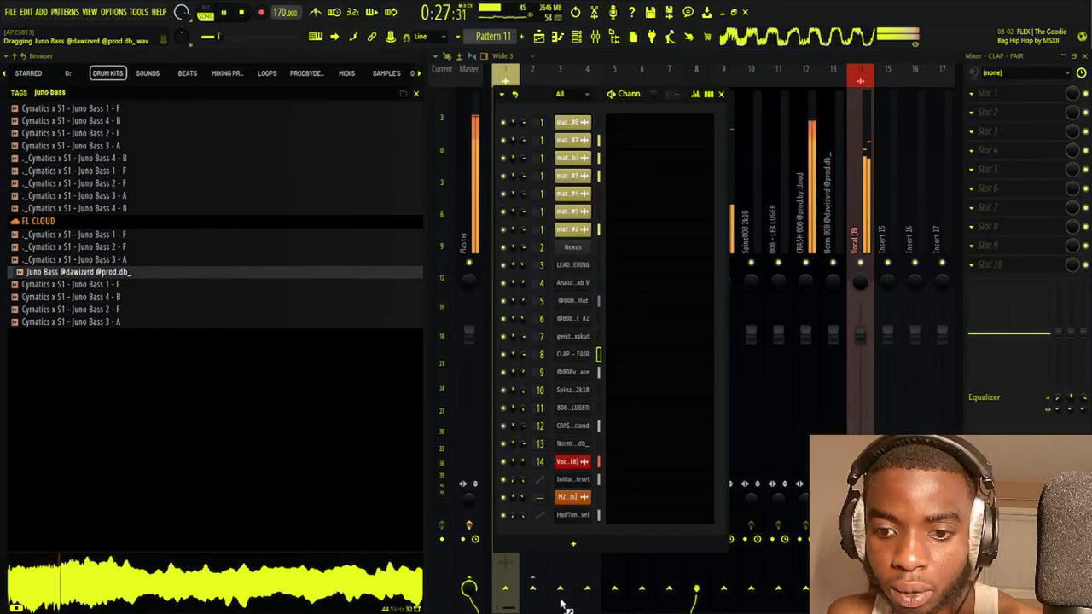
drag(571, 540, 539, 527)
Delete the unused MZ Vox [Drill Intervals] channel and return to the playlist
click(583, 497)
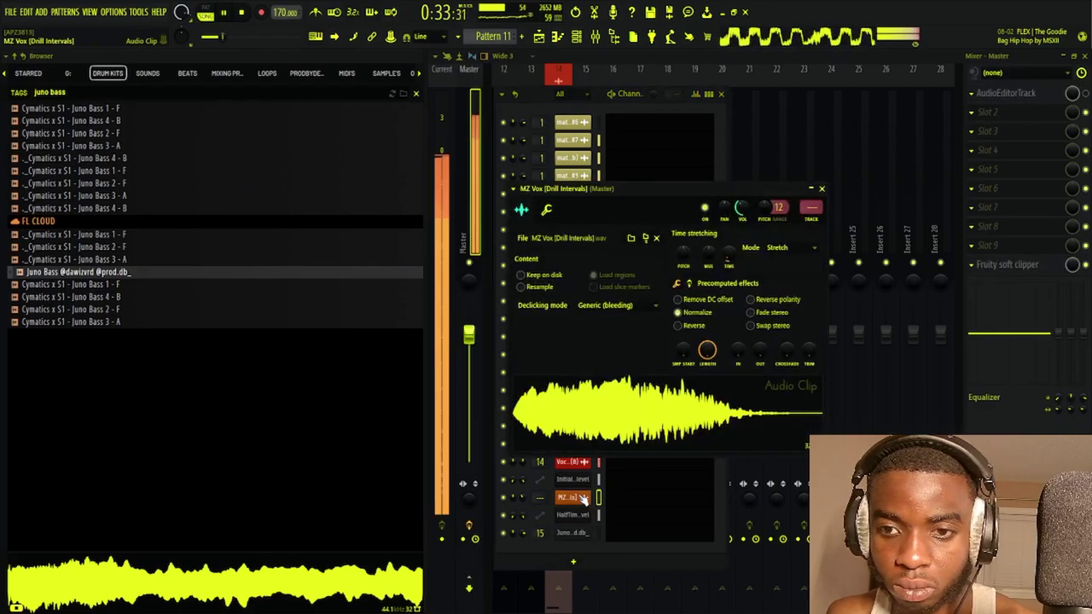
click(577, 501)
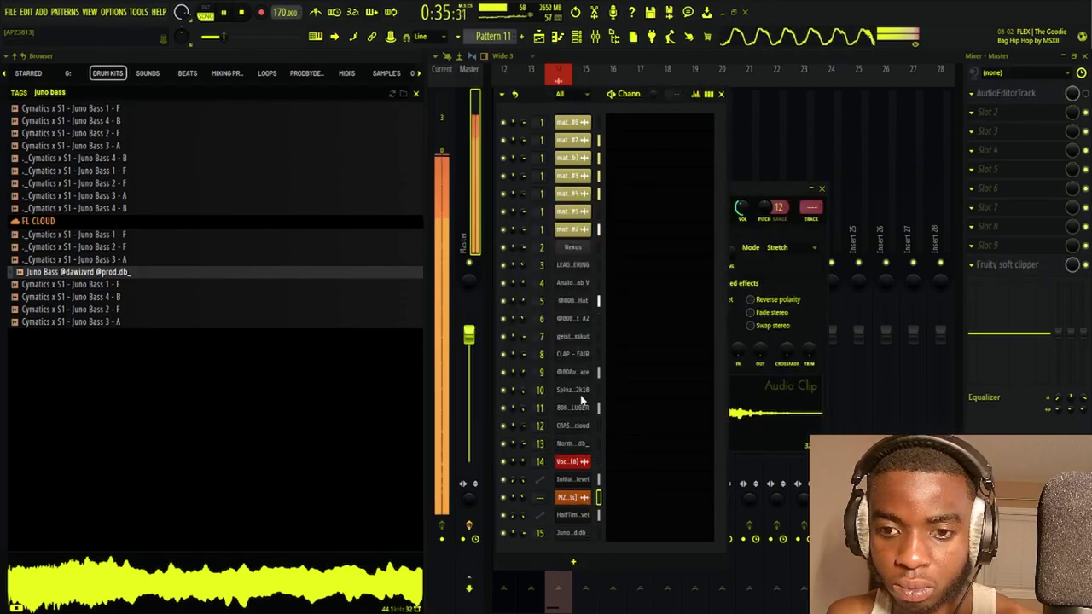
click(539, 36)
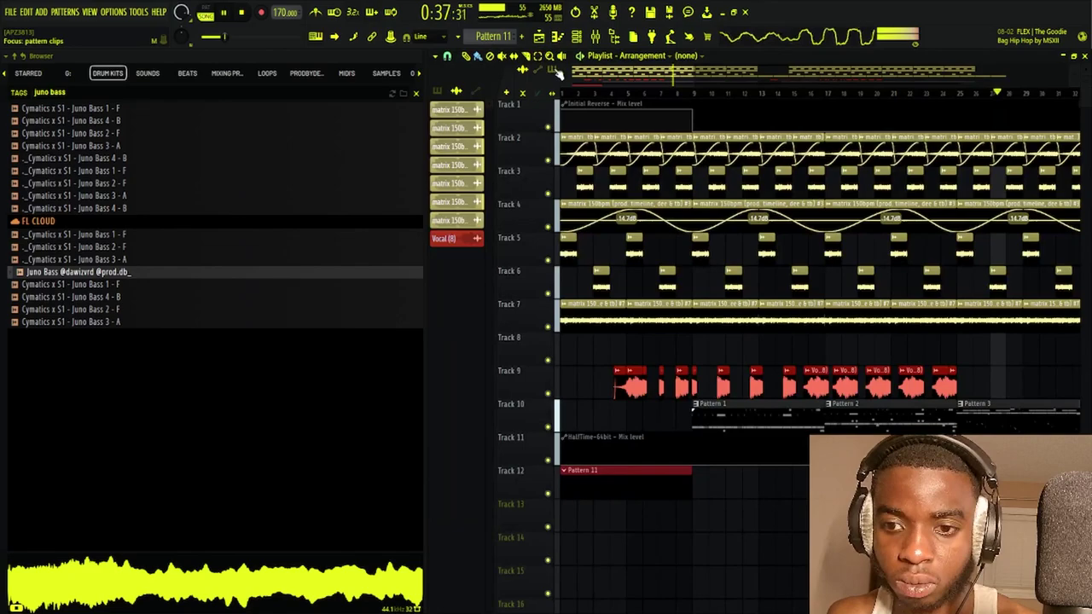
Narrow the sample browser to widen the playlist and play the arrangement from bar 9
scroll(610, 95, down, 3)
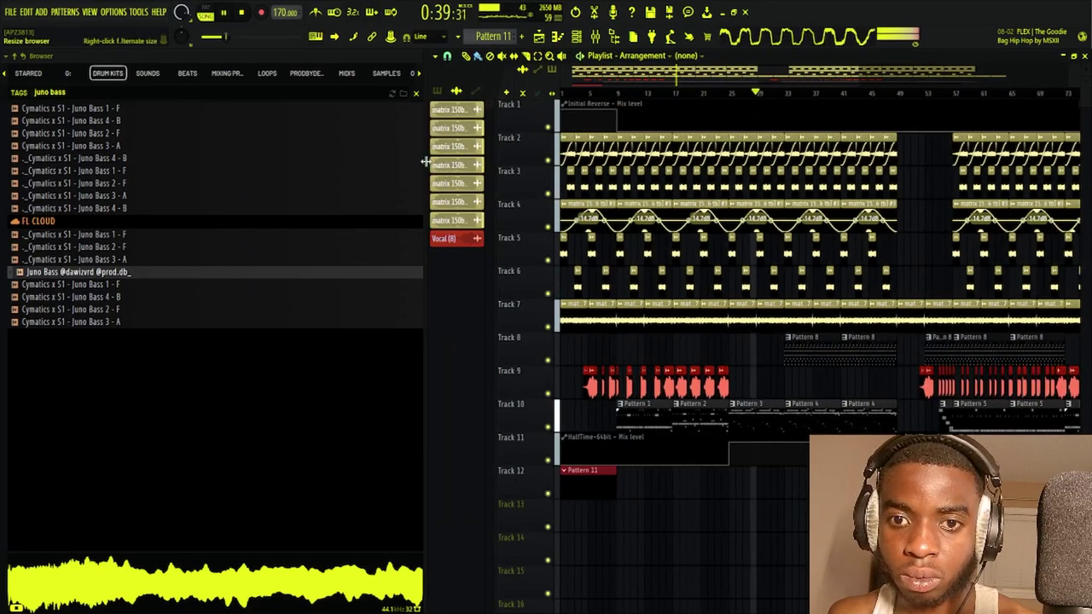
drag(425, 161, 134, 161)
click(362, 96)
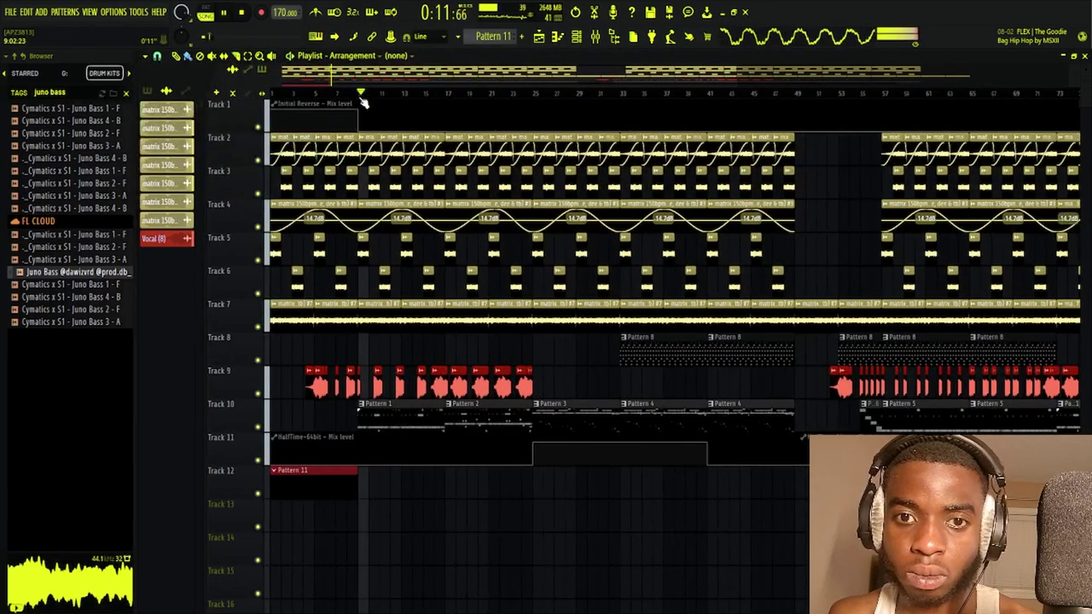
scroll(362, 98, down, 2)
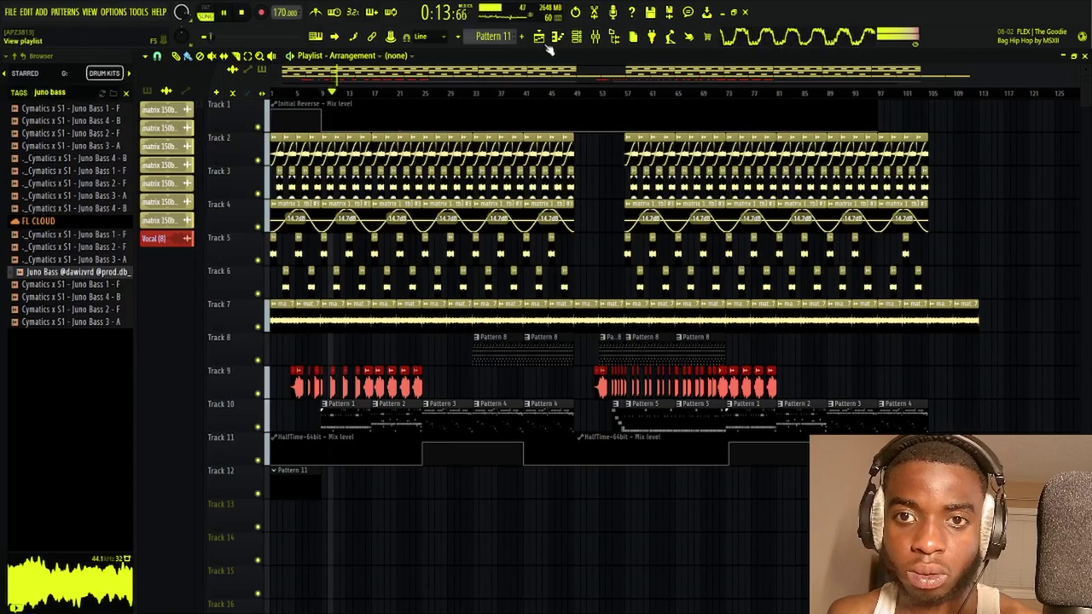
Load HalfTime-64bit in the fourth effect slot of the Vocal (8) mixer track and create an automation clip for its mix level
click(595, 38)
click(265, 234)
click(223, 231)
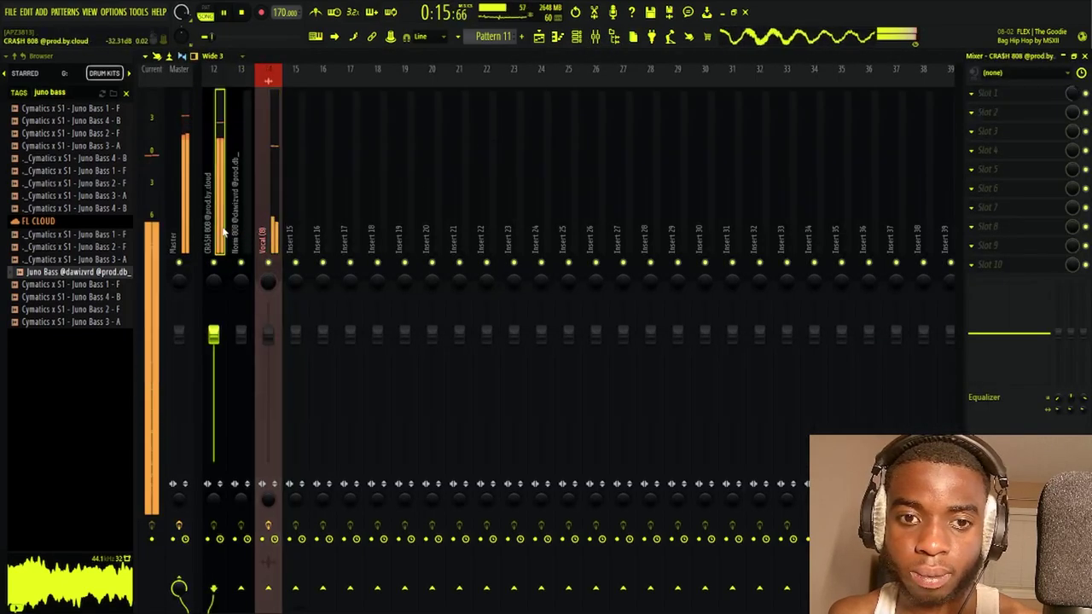
drag(275, 611, 219, 609)
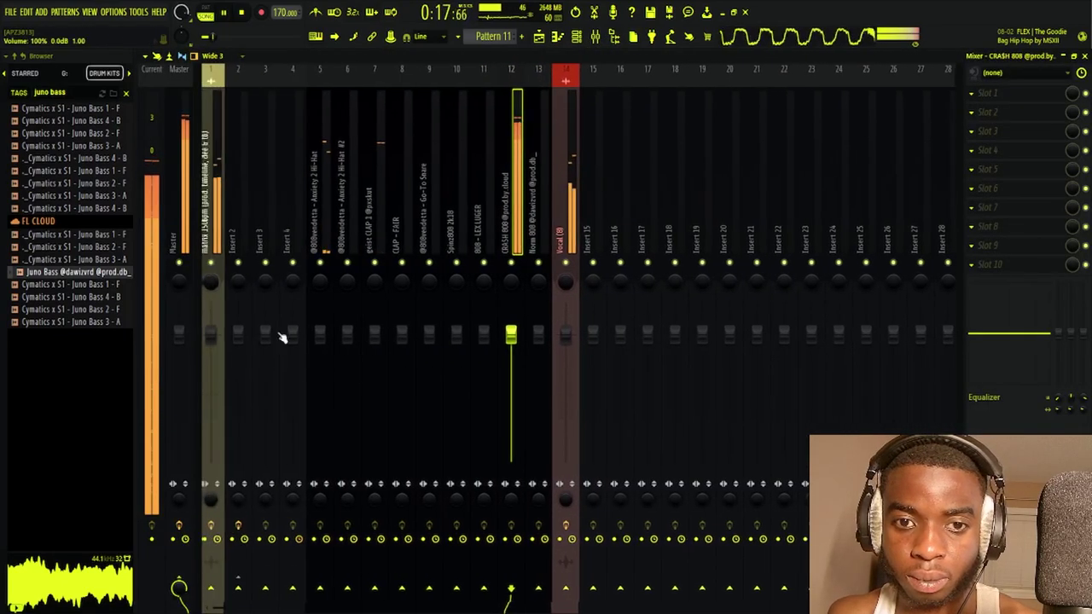
click(222, 232)
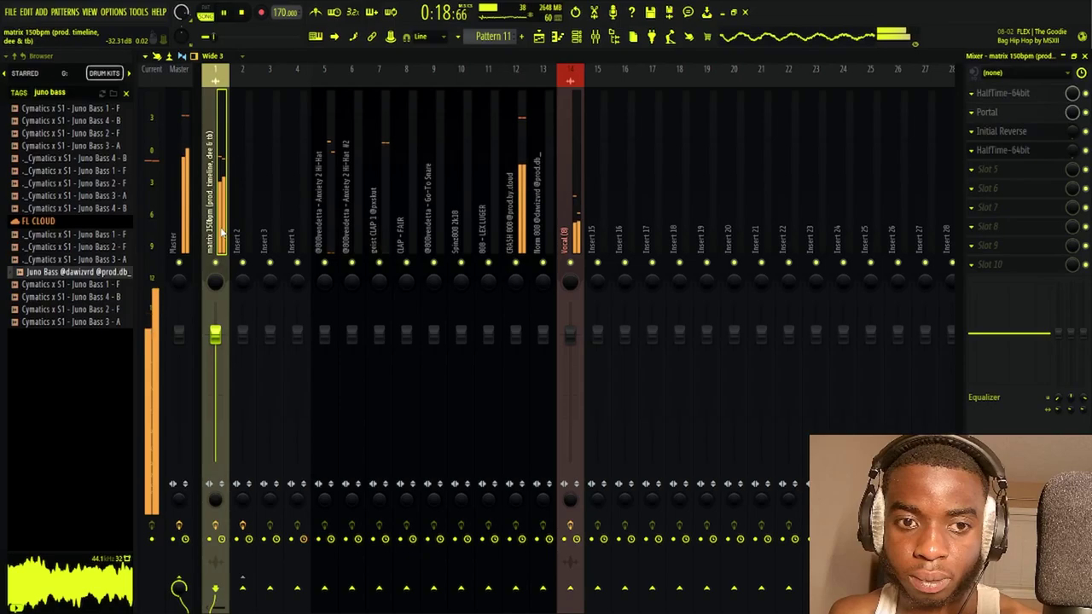
click(570, 213)
click(1002, 150)
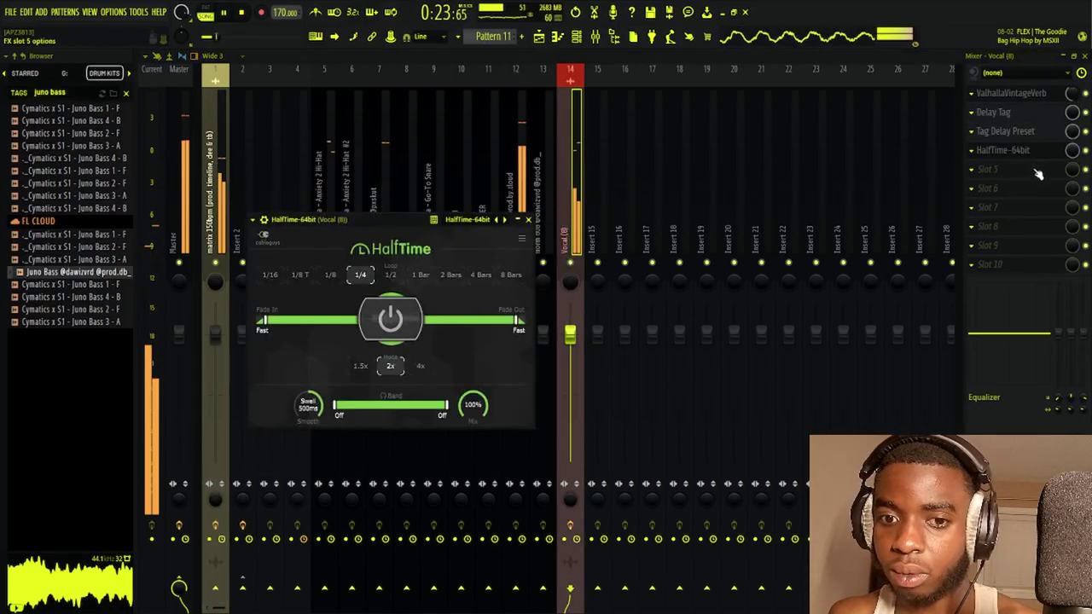
key(Escape)
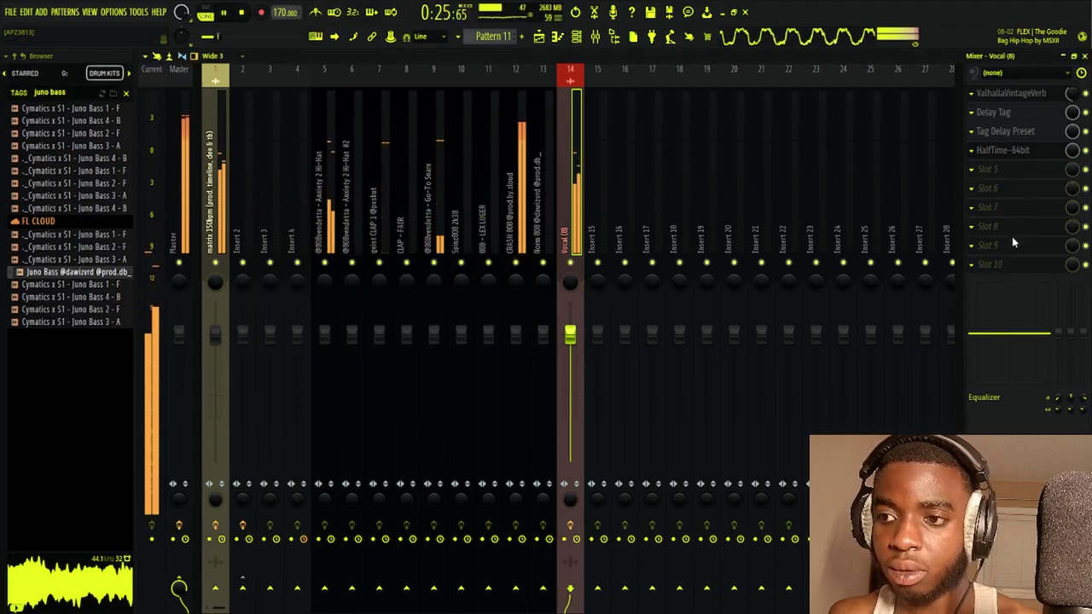
click(539, 38)
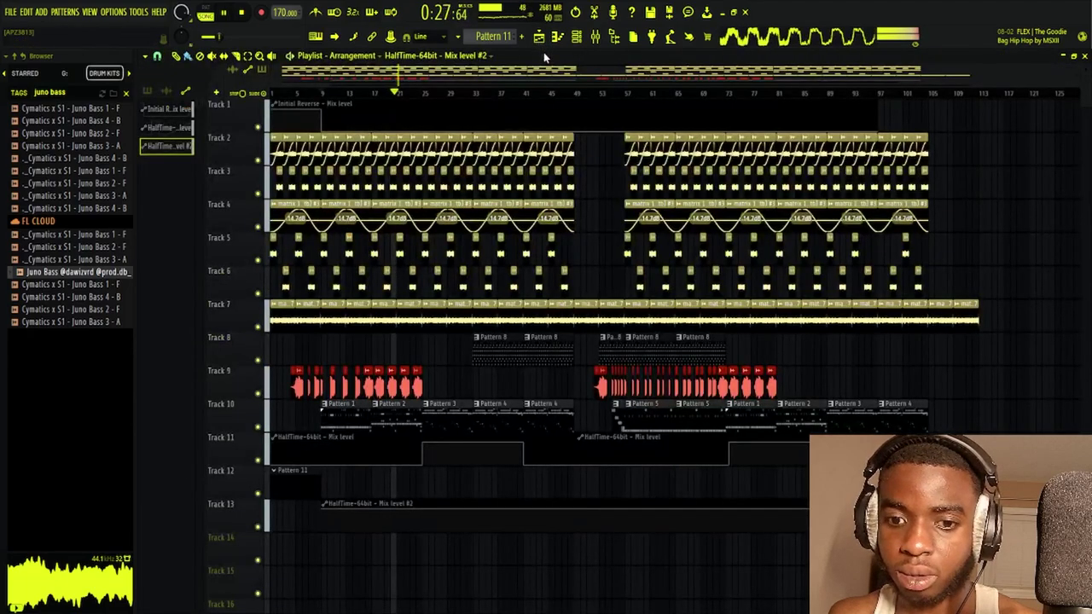
Start the vocal HalfTime automation clip on Track 13 at bar 1, hold it at zero, and step it up to 100% at bar 25
drag(346, 500, 295, 502)
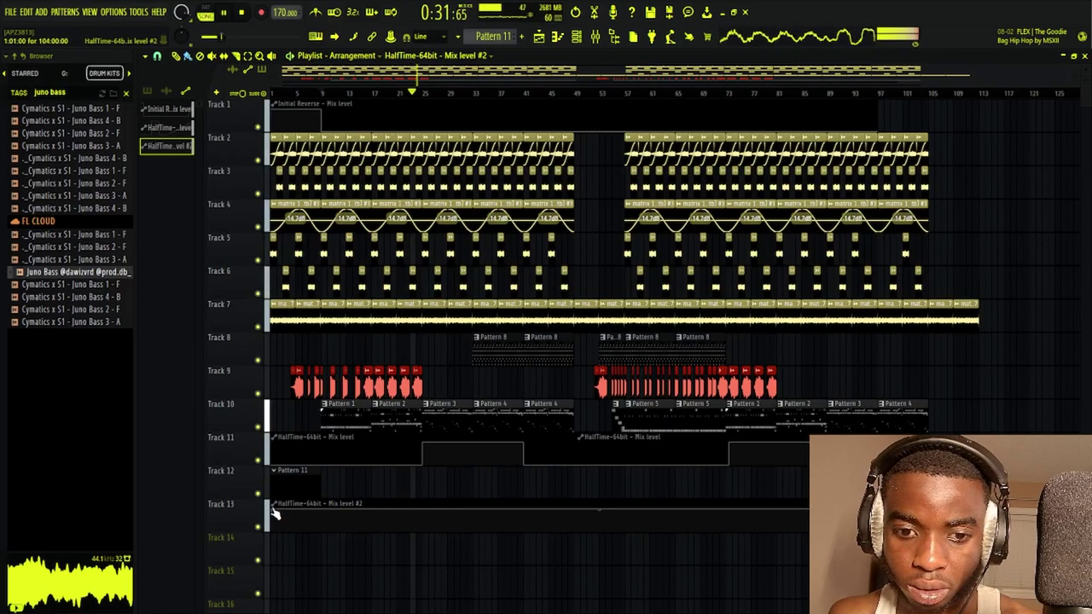
drag(273, 509, 267, 544)
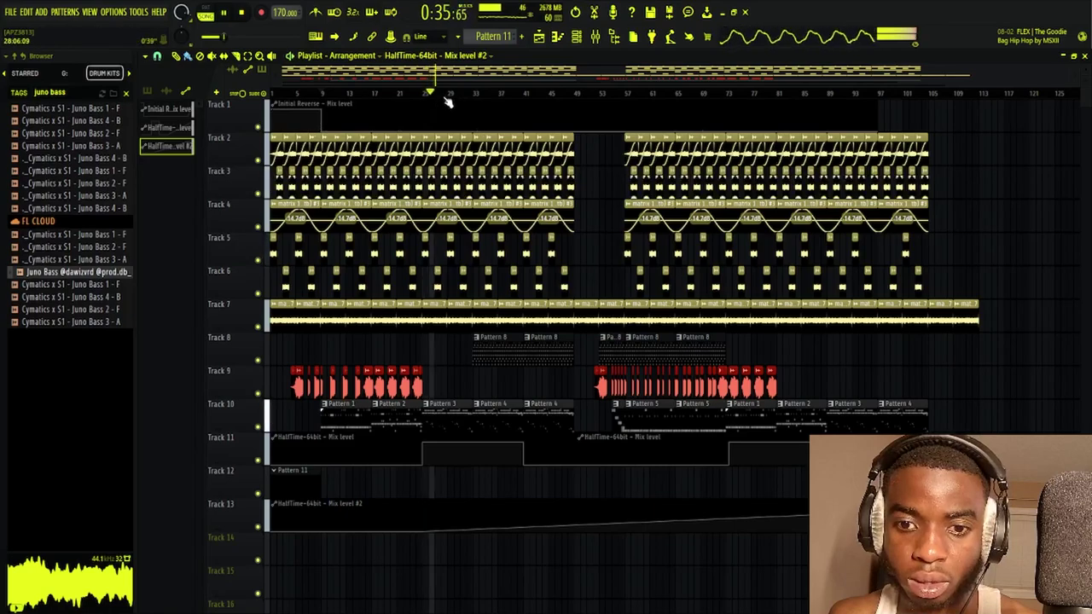
scroll(446, 102, up, 3)
right_click(398, 532)
drag(398, 532, 341, 479)
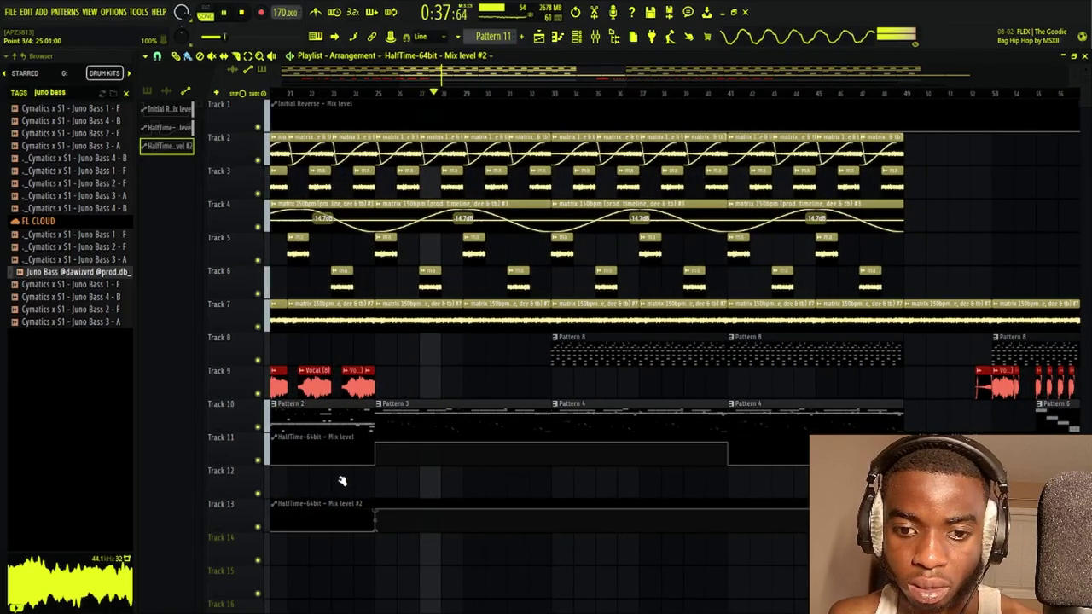
Cut off the vocal HalfTime automation clip on Track 13 at bar 41
right_click(656, 512)
drag(662, 512, 740, 533)
right_click(744, 516)
key(b)
right_click(777, 503)
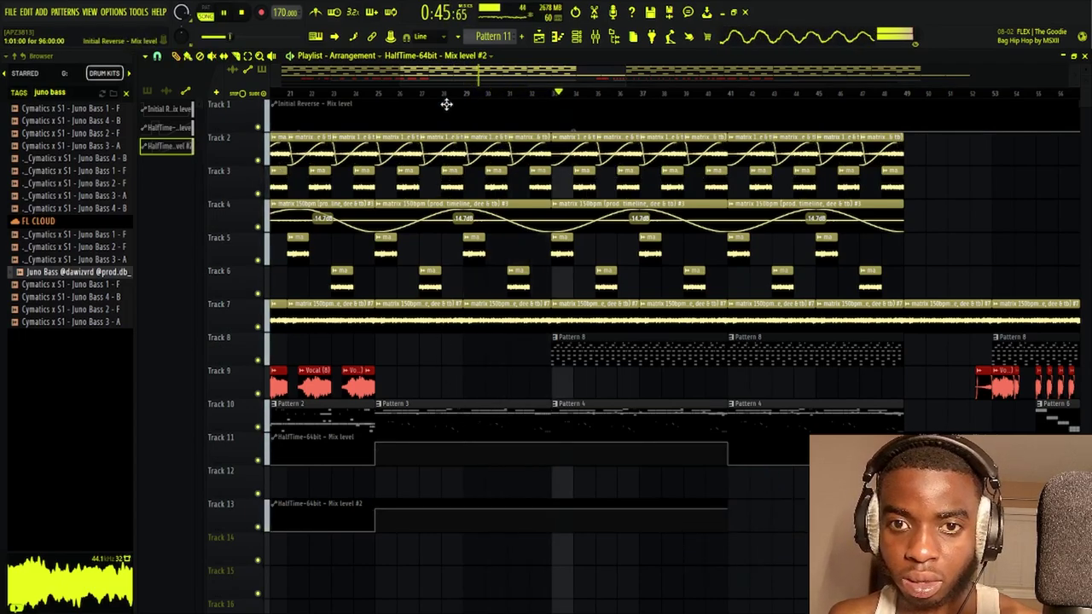
Try duplicating Track 9's Vocal (8) clips from bars 9 to 25 into the section after bar 25
scroll(440, 106, down, 3)
drag(434, 122, 543, 421)
key(space)
key(space)
drag(614, 374, 426, 375)
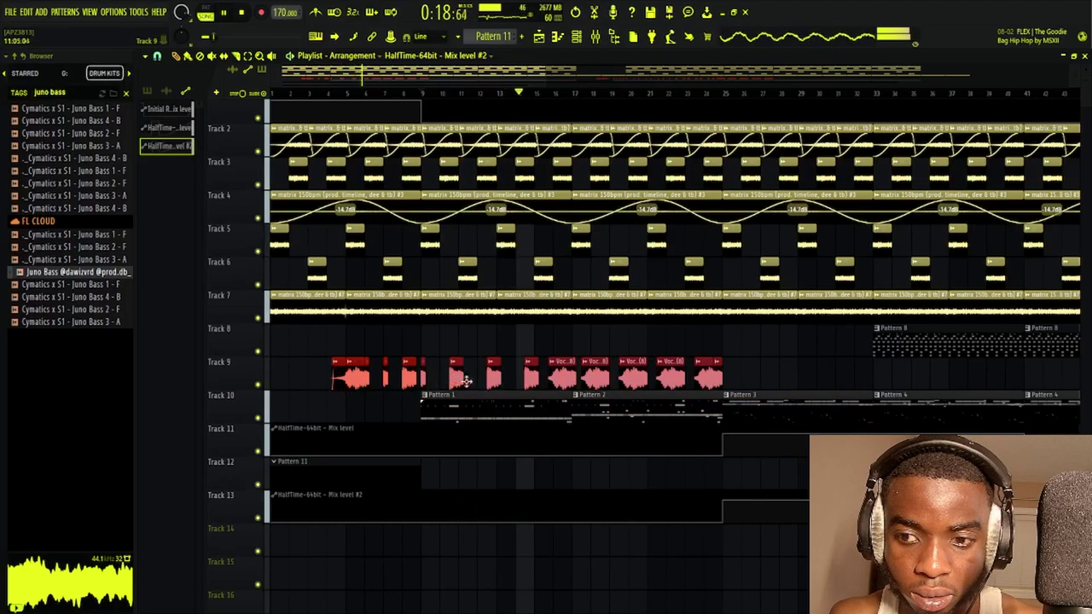
key(ctrl+b)
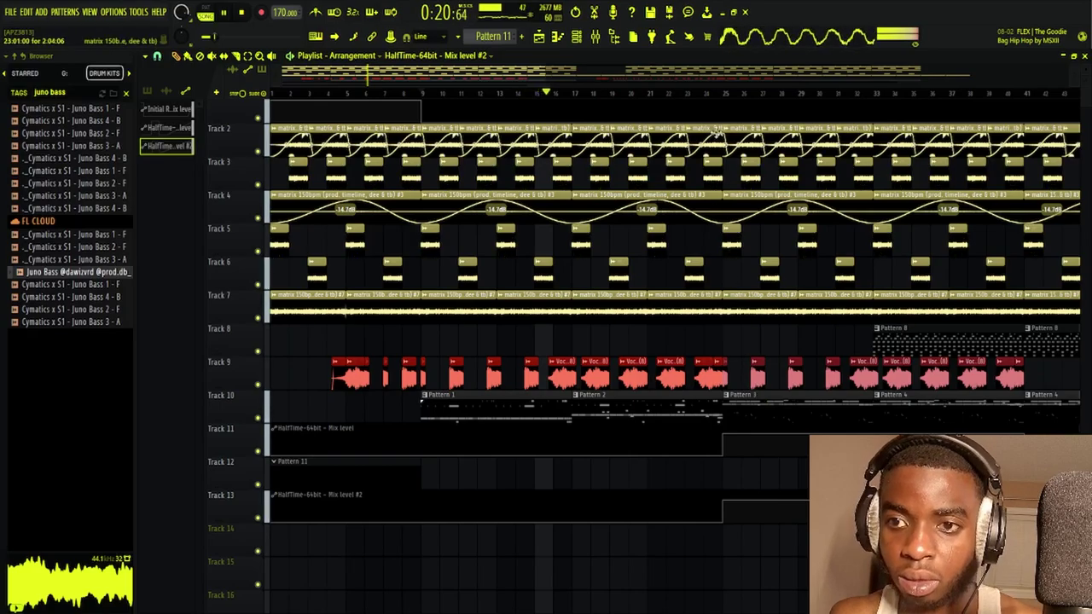
Listen to the repeated Vocal (8) clips from just before bar 25 and remove them from Track 9
click(712, 92)
scroll(707, 94, up, 2)
scroll(707, 93, up, 1)
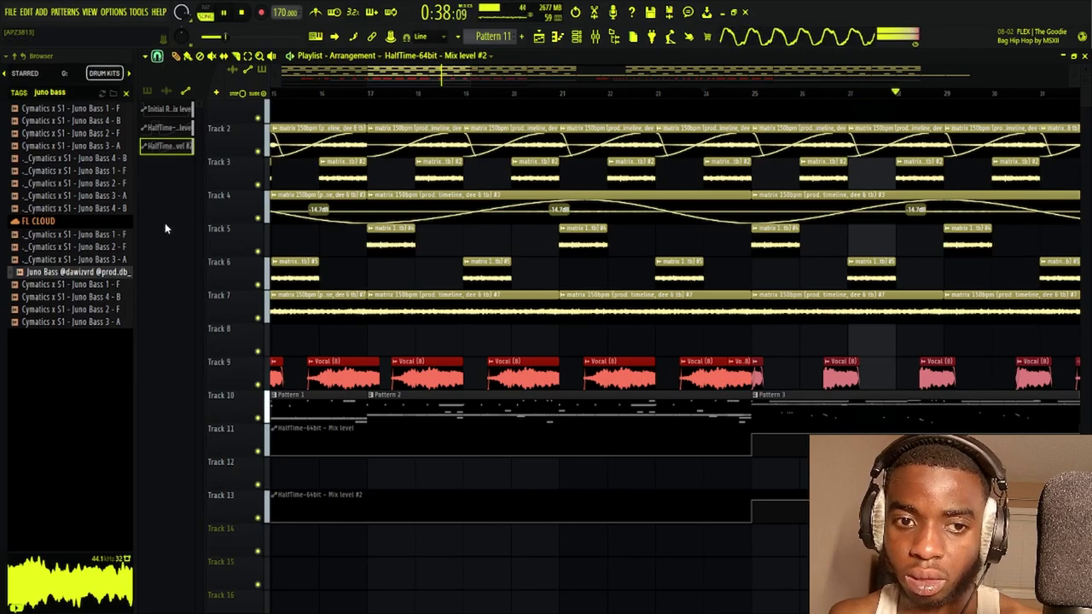
scroll(814, 115, down, 5)
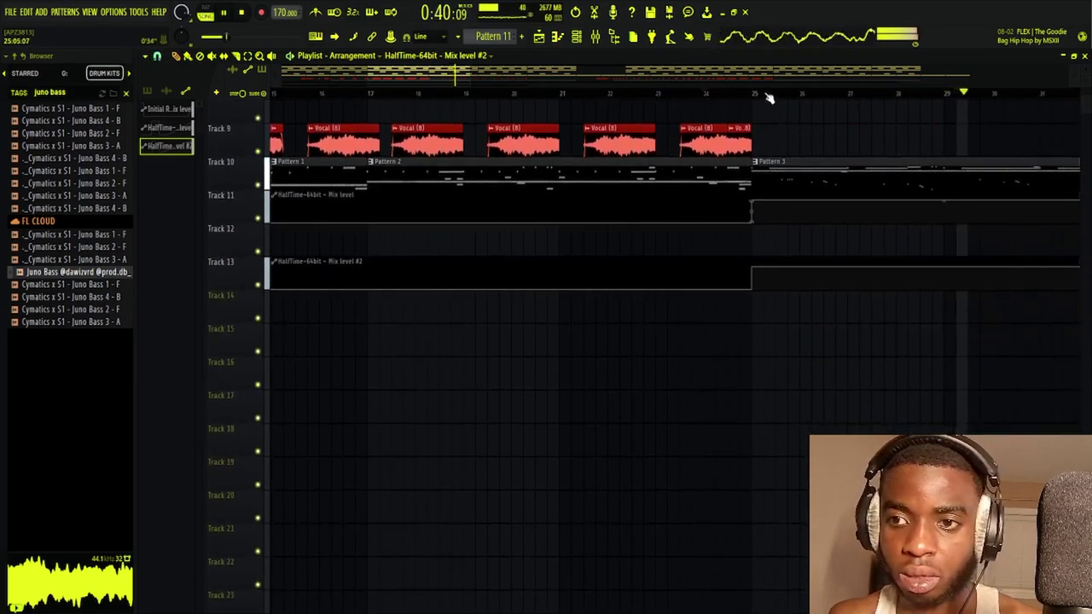
scroll(767, 98, down, 3)
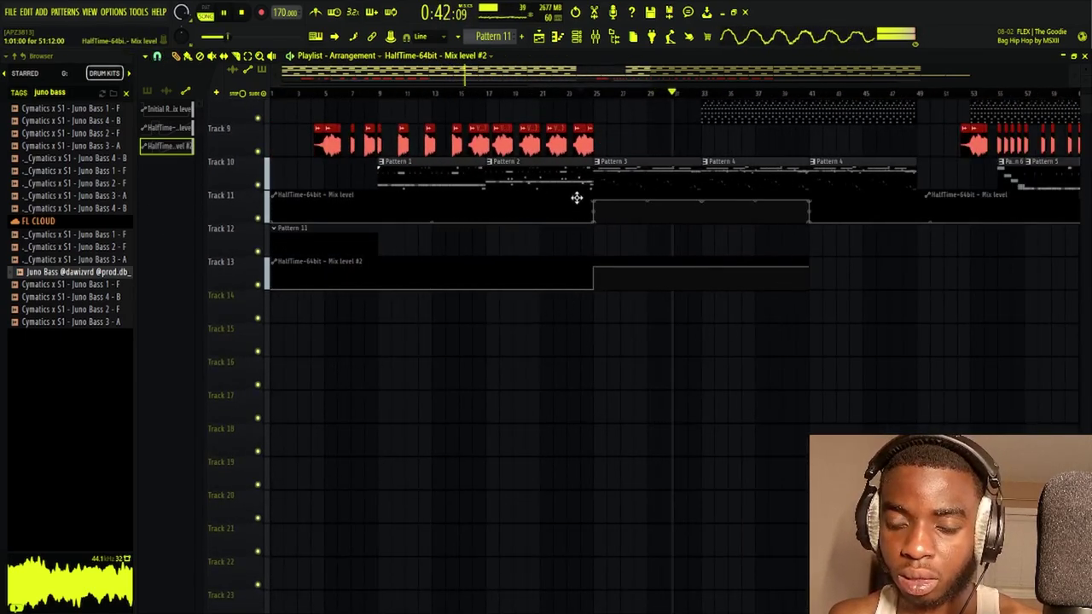
click(656, 174)
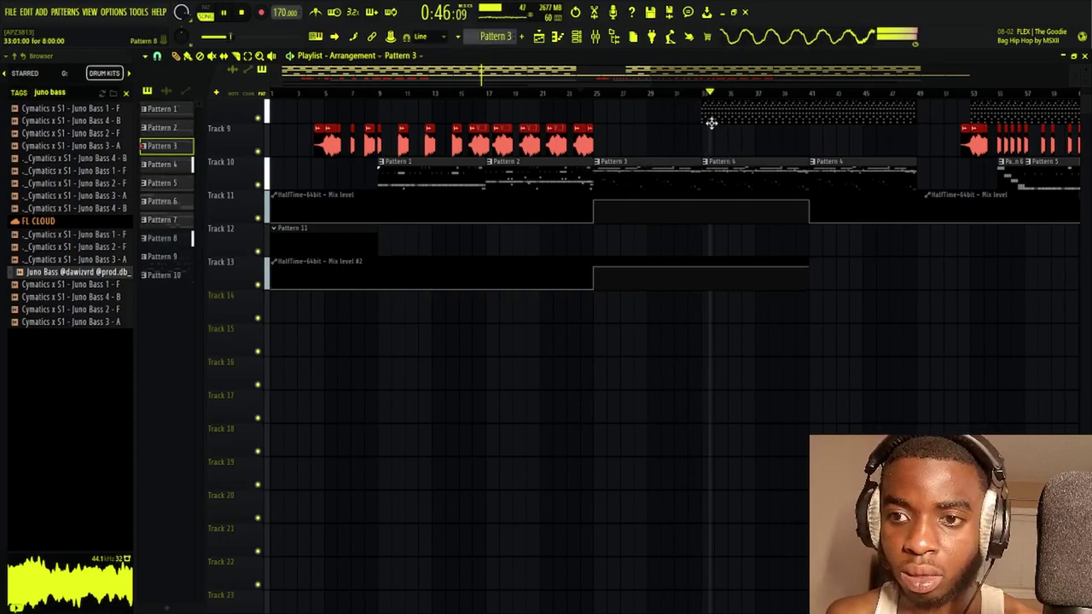
scroll(693, 98, down, 3)
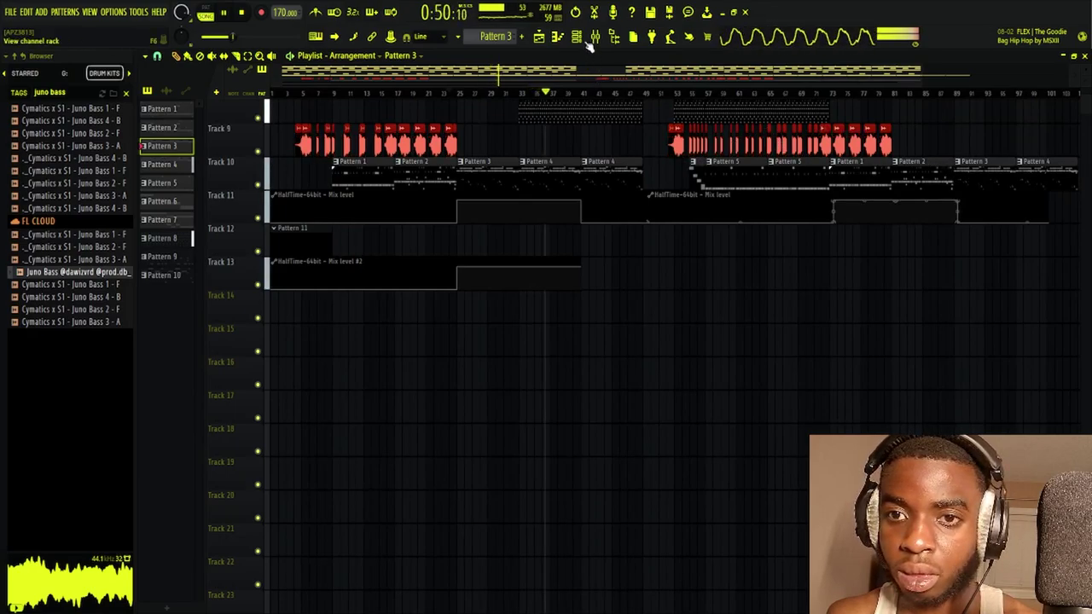
key(F6)
click(308, 194)
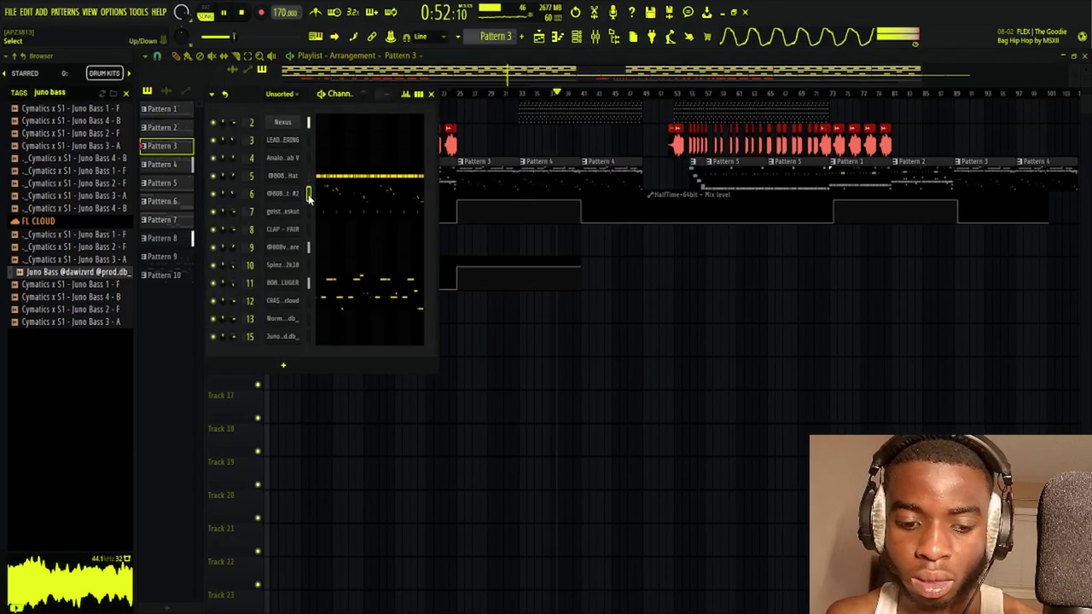
key(ctrl+x)
key(ctrl+z)
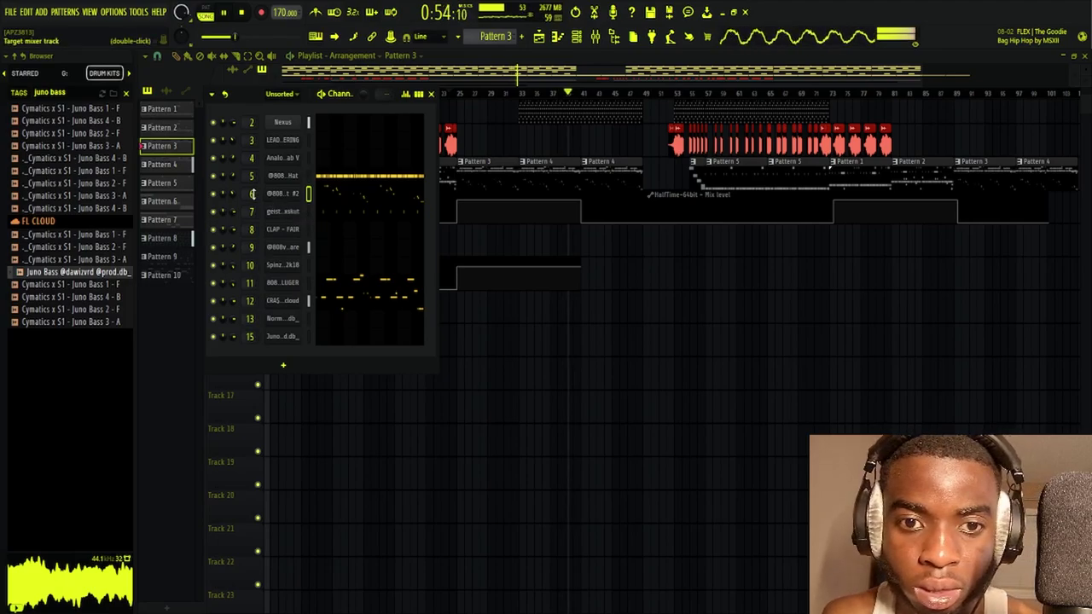
drag(233, 195, 233, 209)
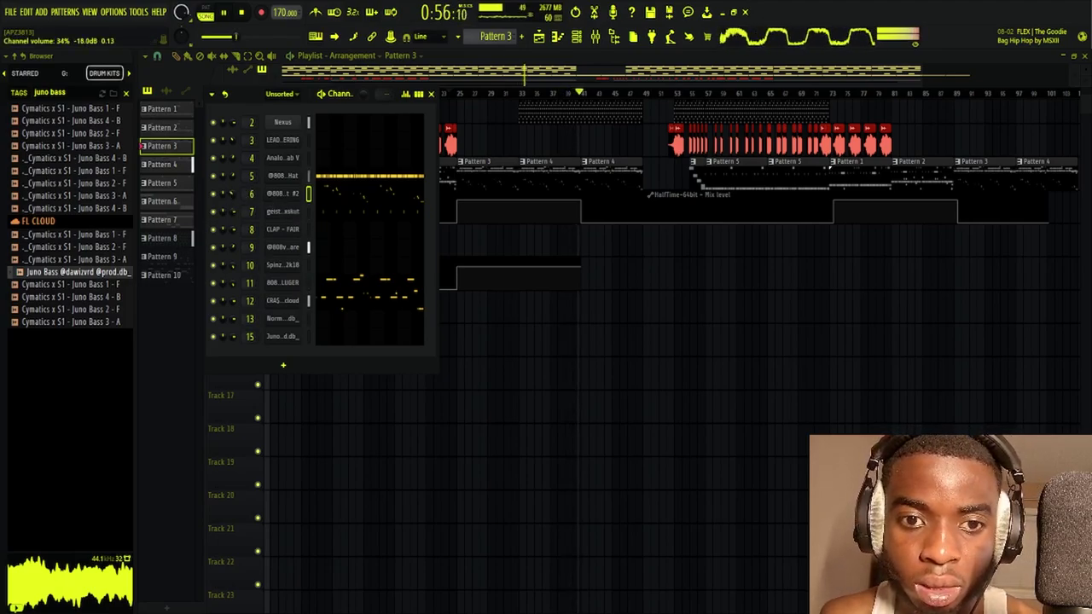
key(F6)
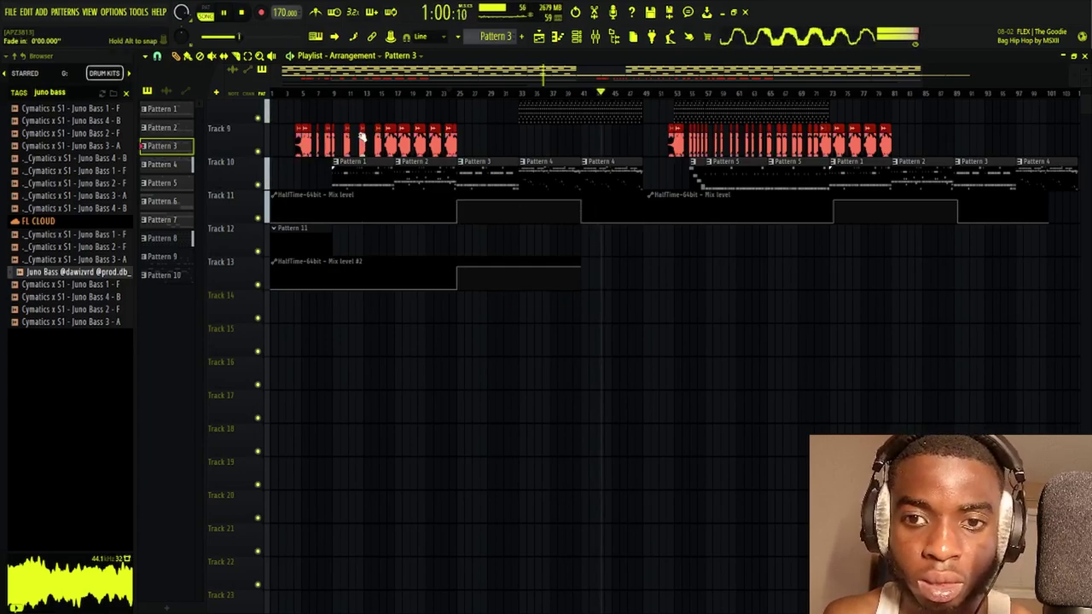
click(542, 171)
key(F6)
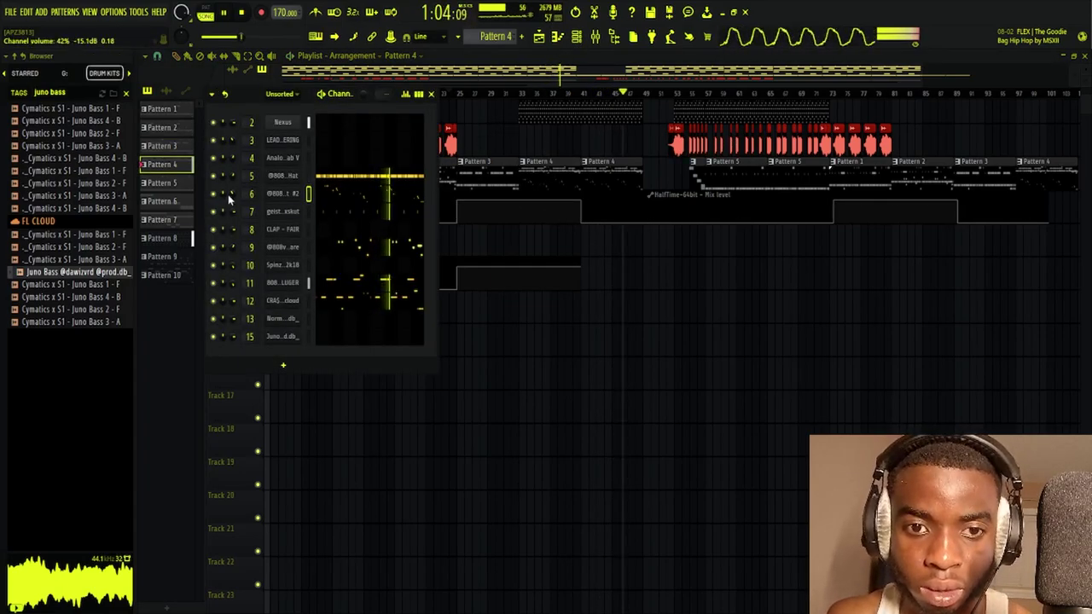
mouse_move(229, 197)
mouse_down()
mouse_move(228, 208)
mouse_move(236, 190)
mouse_up()
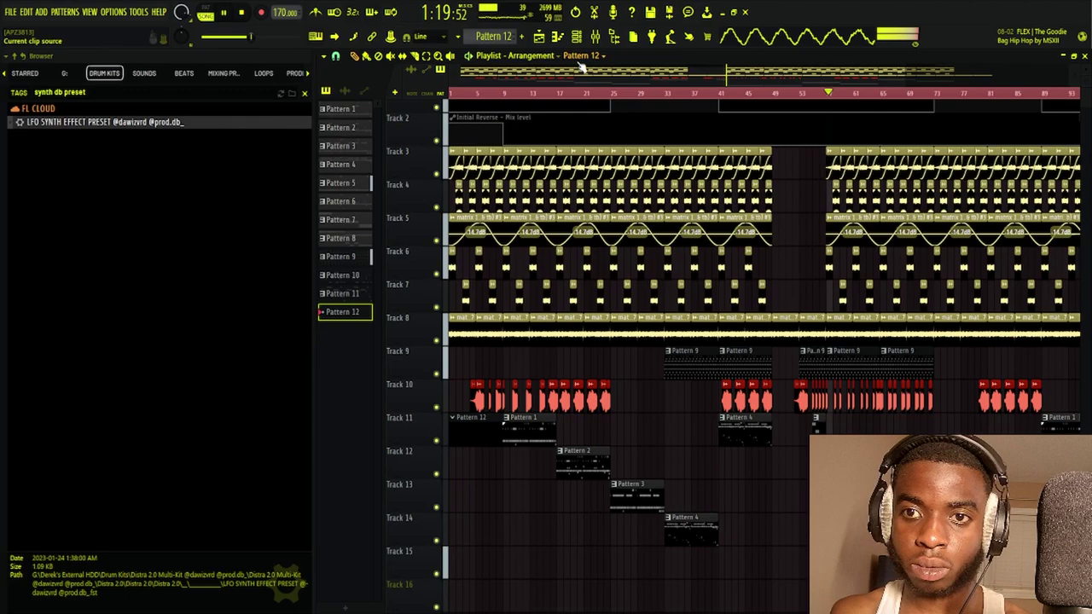
Enable the Juno Bass sampler's volume envelope and shape it with no delay and a long decay
click(577, 38)
click(467, 551)
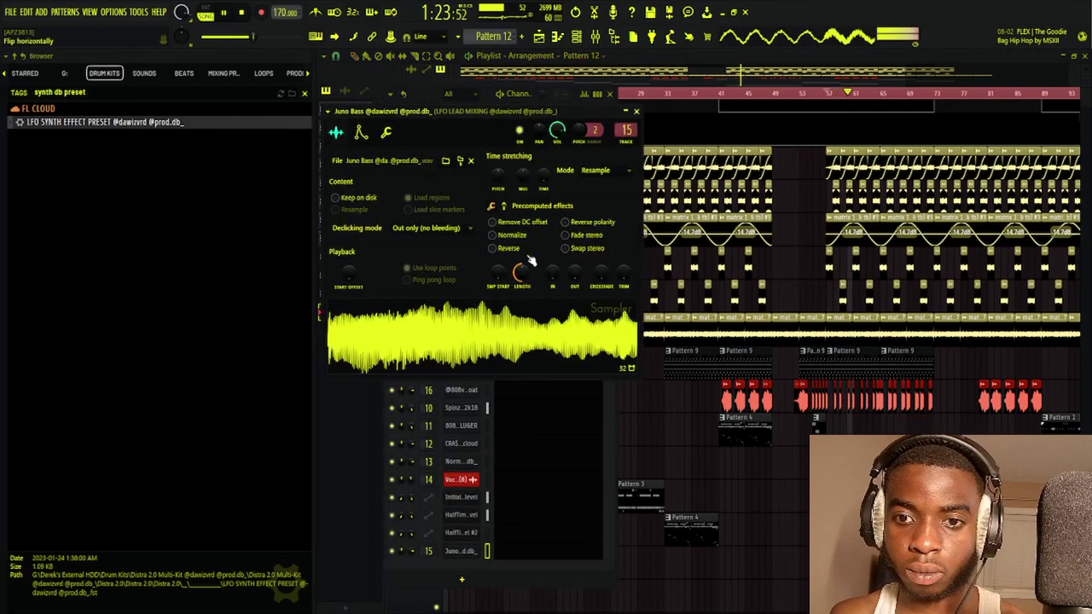
click(365, 132)
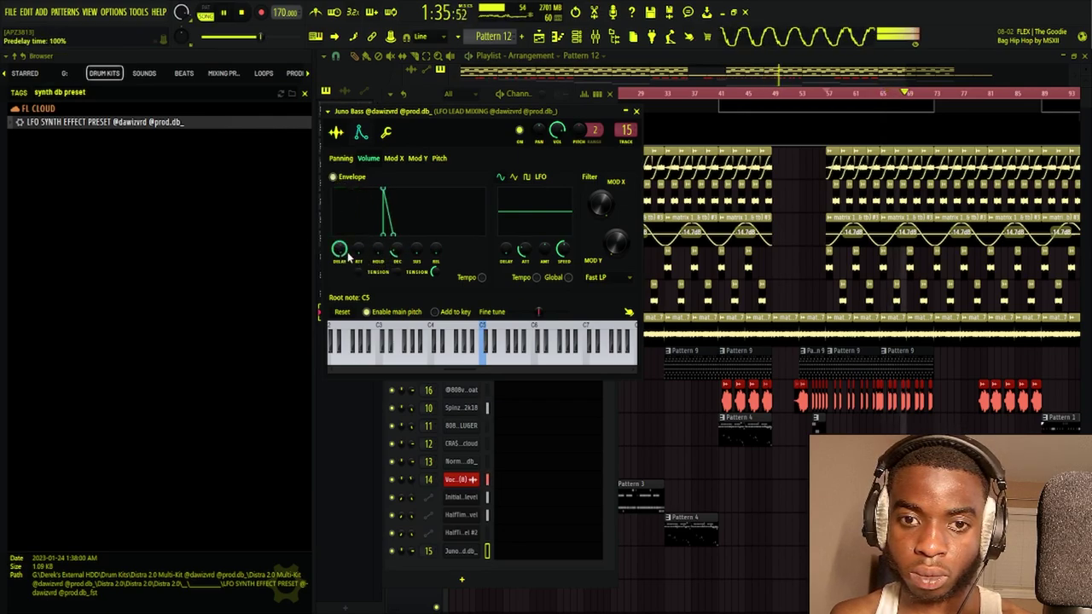
drag(348, 256, 345, 254)
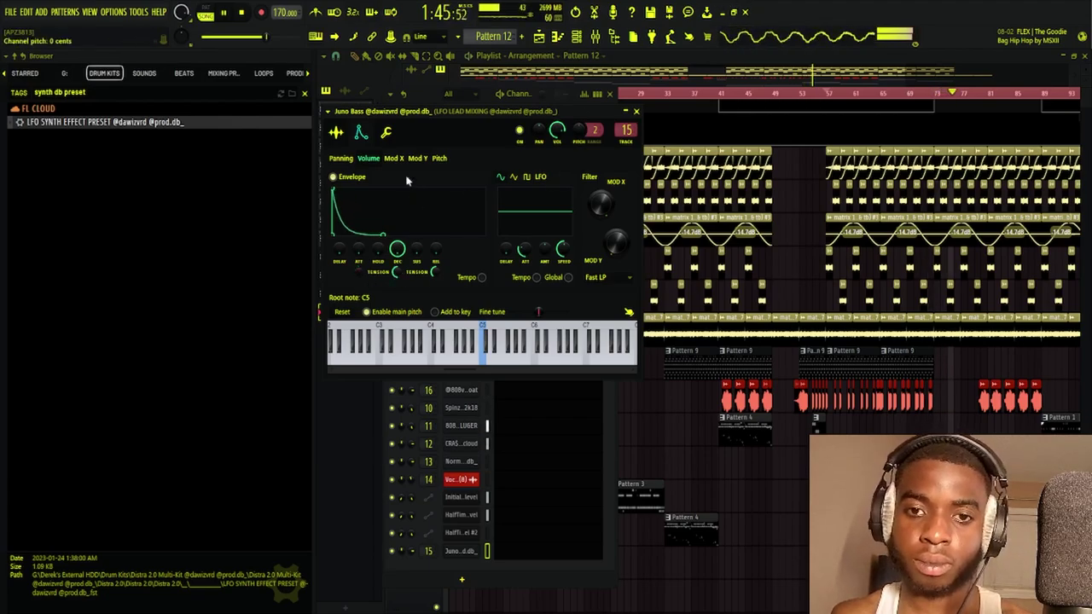
click(339, 135)
click(388, 134)
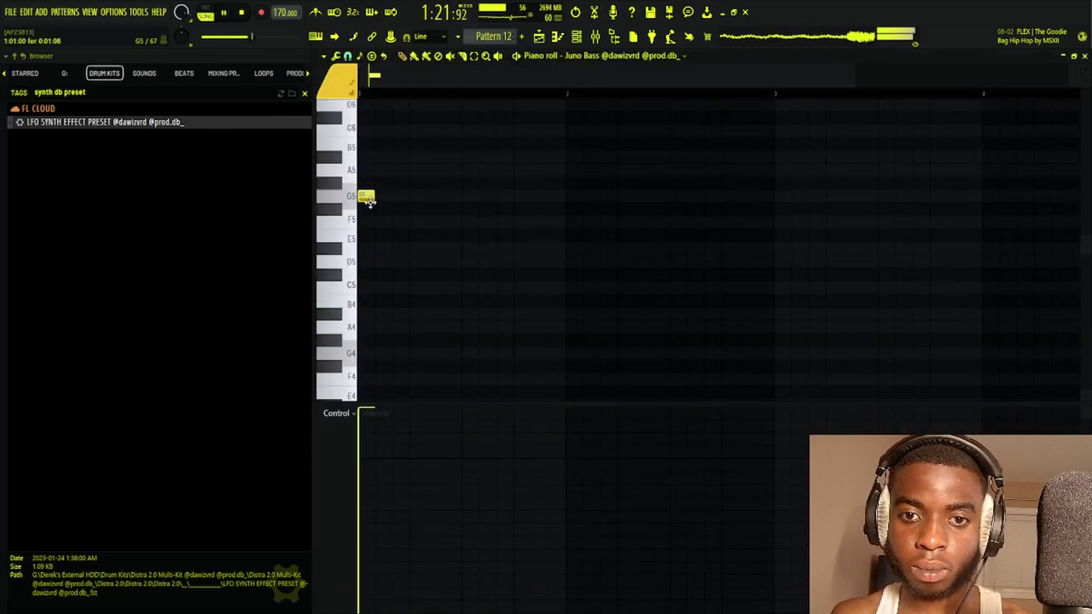
Lengthen the Juno Bass G5 note in Pattern 12 to two bars and repeat it to fill eight bars
drag(381, 197, 773, 197)
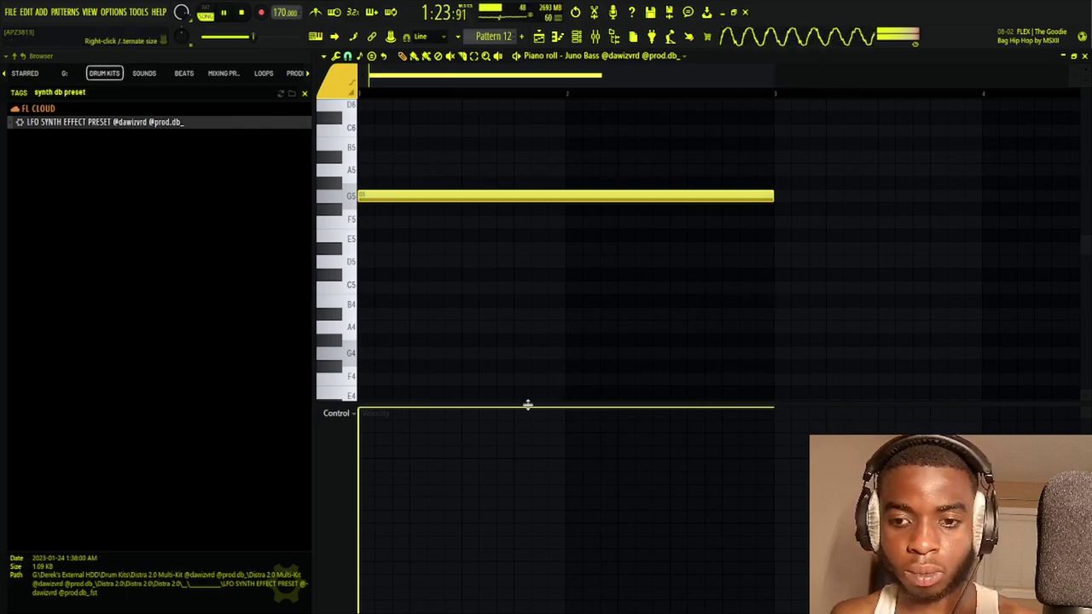
key(ctrl+a)
key(ctrl+b)
key(ctrl+b)
key(ctrl+b)
key(ctrl+d)
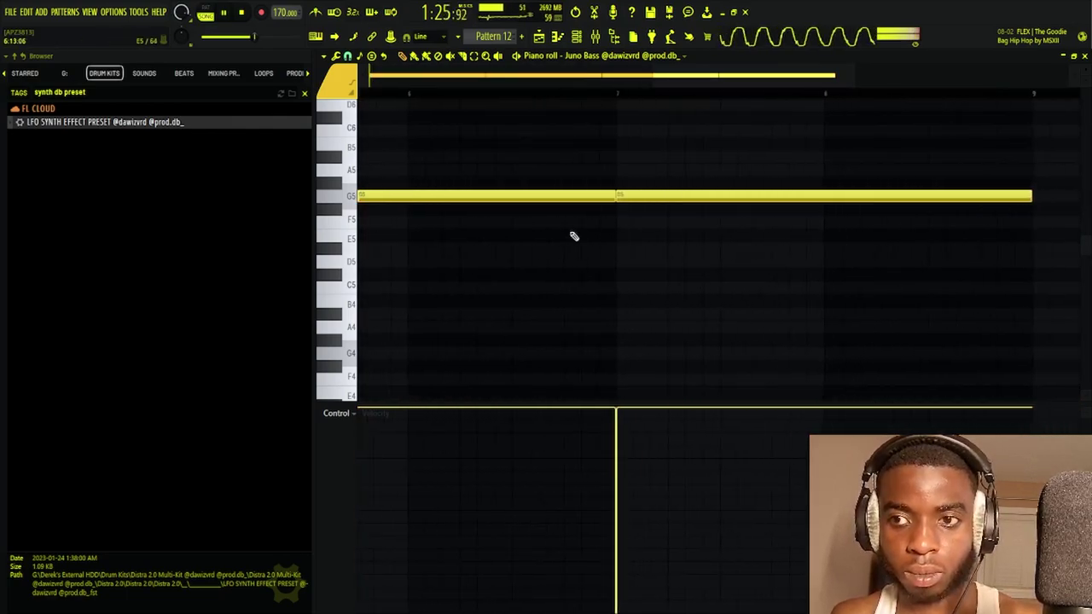
Listen to the Juno Bass notes, try them an octave lower at G4, and return them to G5
scroll(550, 98, down, 5)
key(space)
key(space)
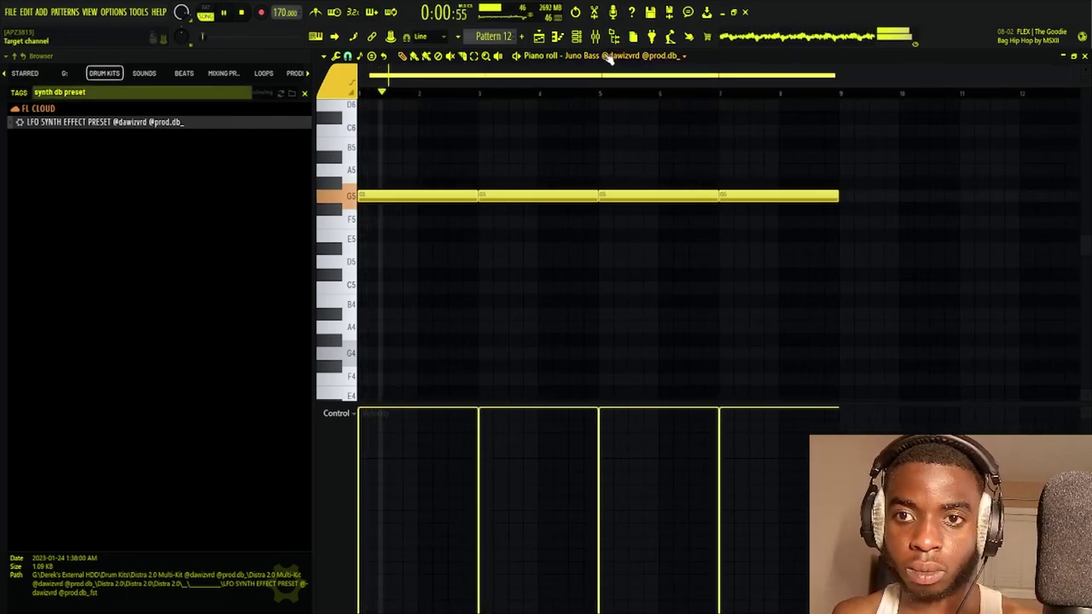
key(ctrl+Down)
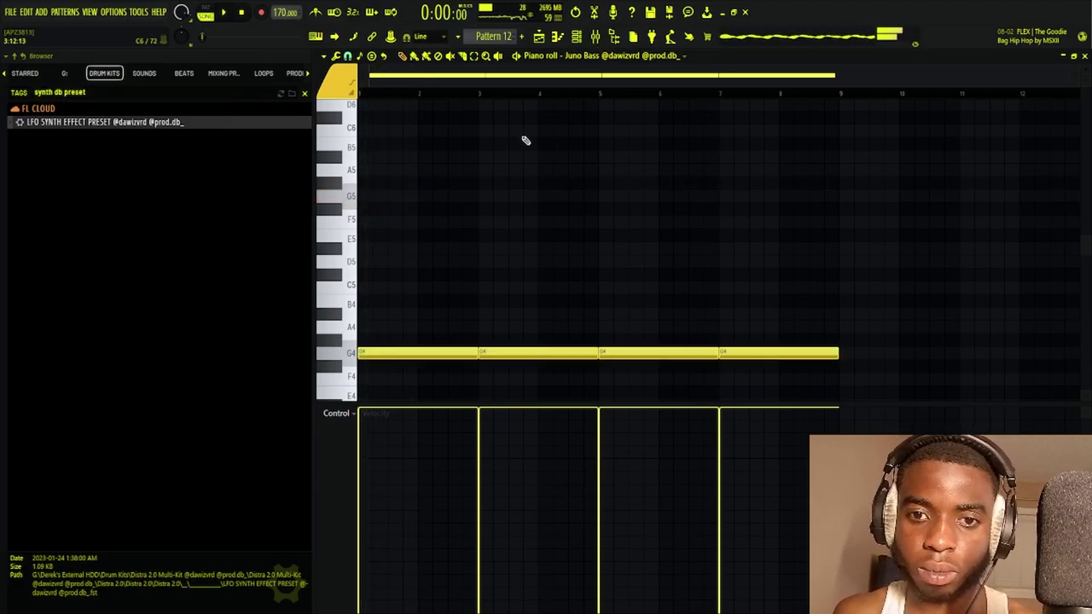
key(ctrl+Up)
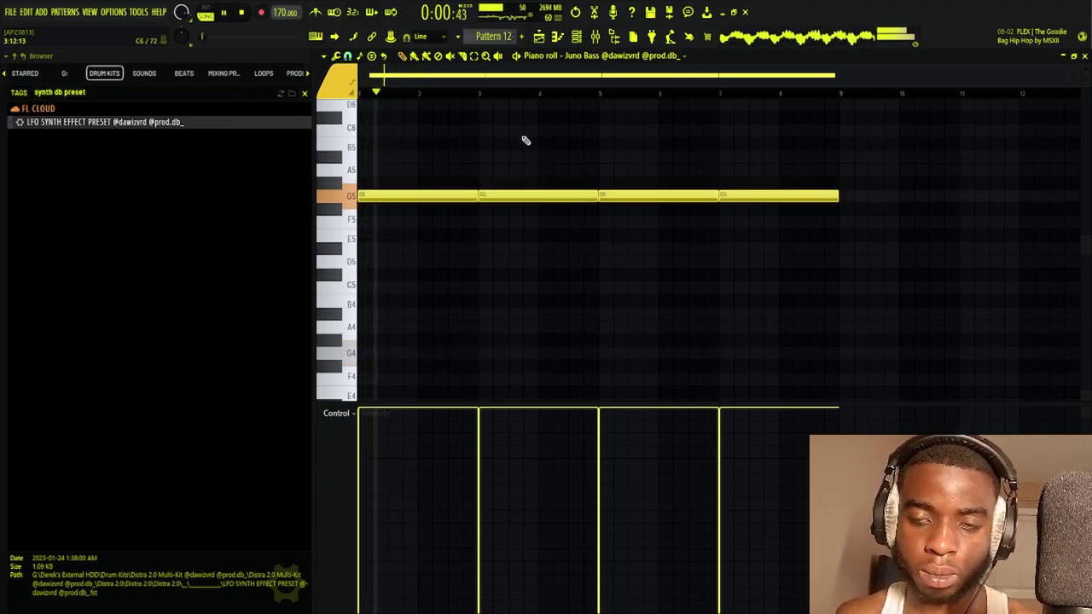
Turn on loop points for the Juno Bass sample with full crossfade and full sample length
click(595, 38)
key(F6)
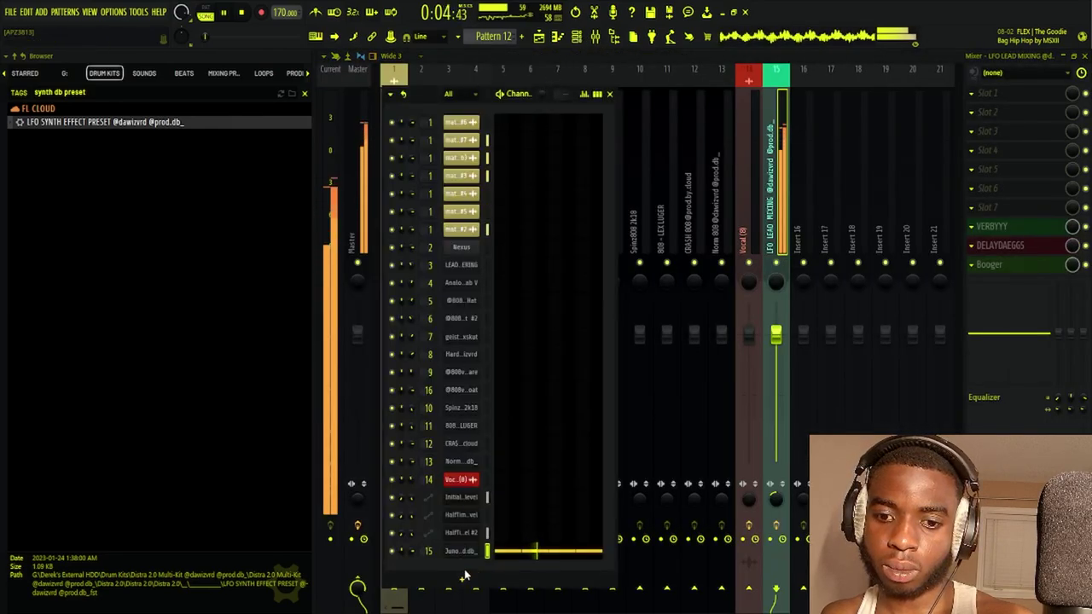
click(469, 551)
click(336, 135)
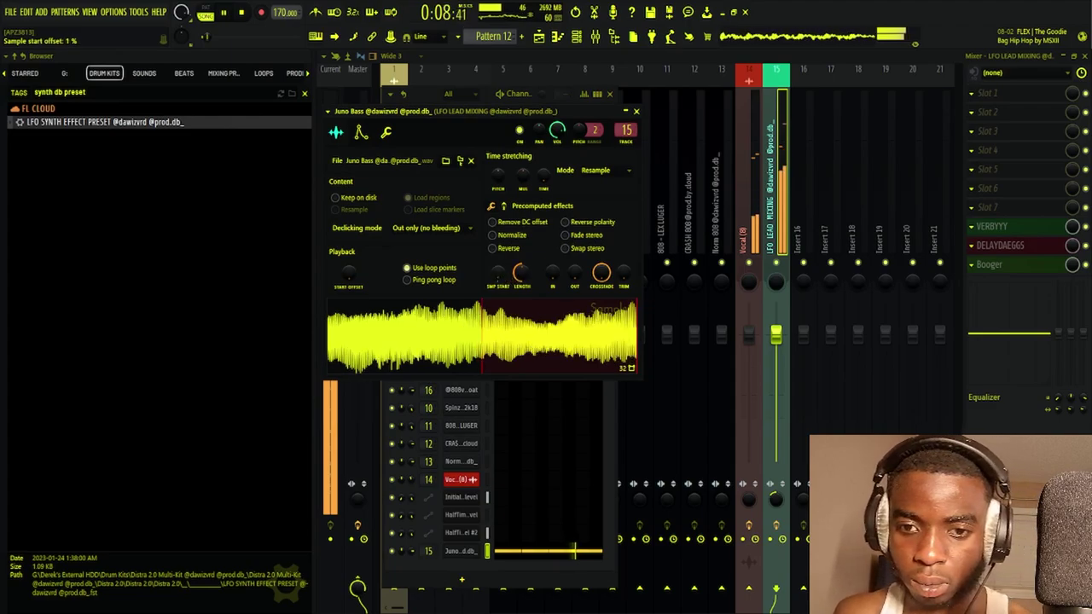
key(space)
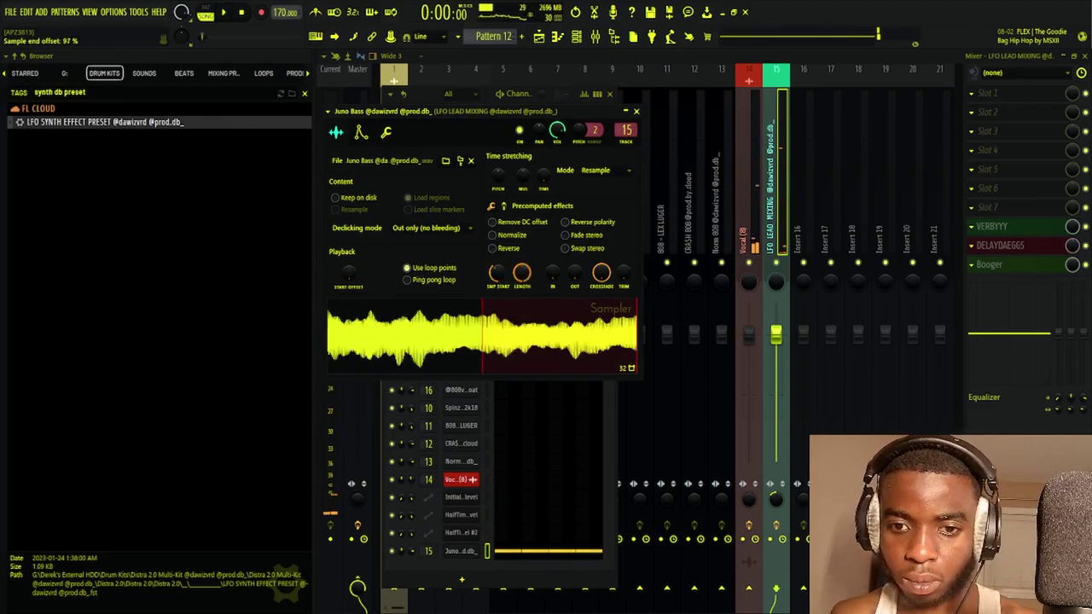
Set the Juno Bass sampler to a 40% sample start and 57% channel volume, with Normalize and Reverse enabled
key(space)
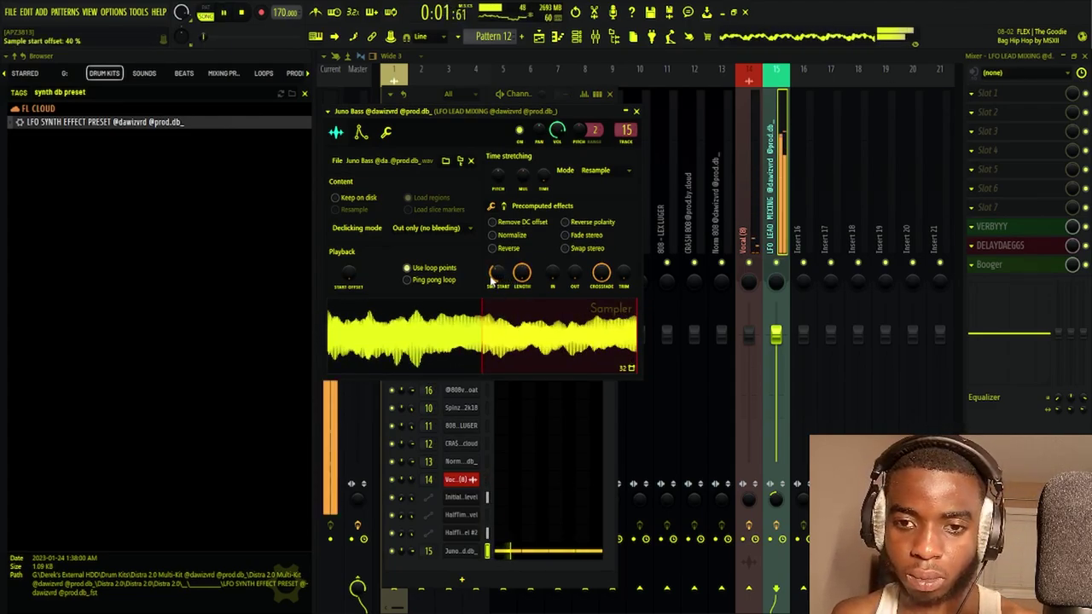
drag(492, 279, 495, 266)
key(space)
key(space)
key(space)
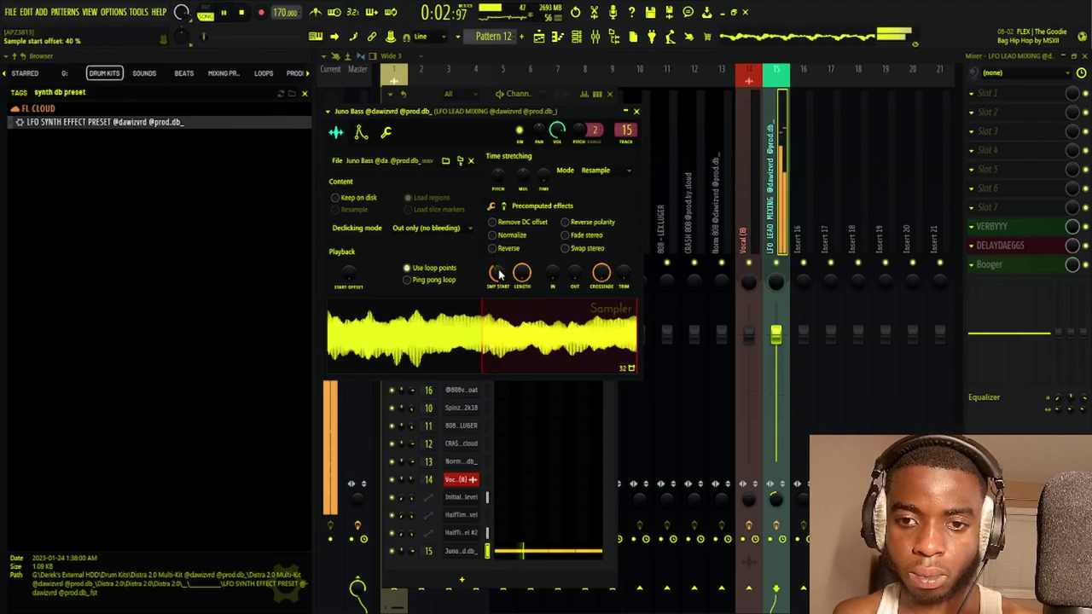
click(503, 239)
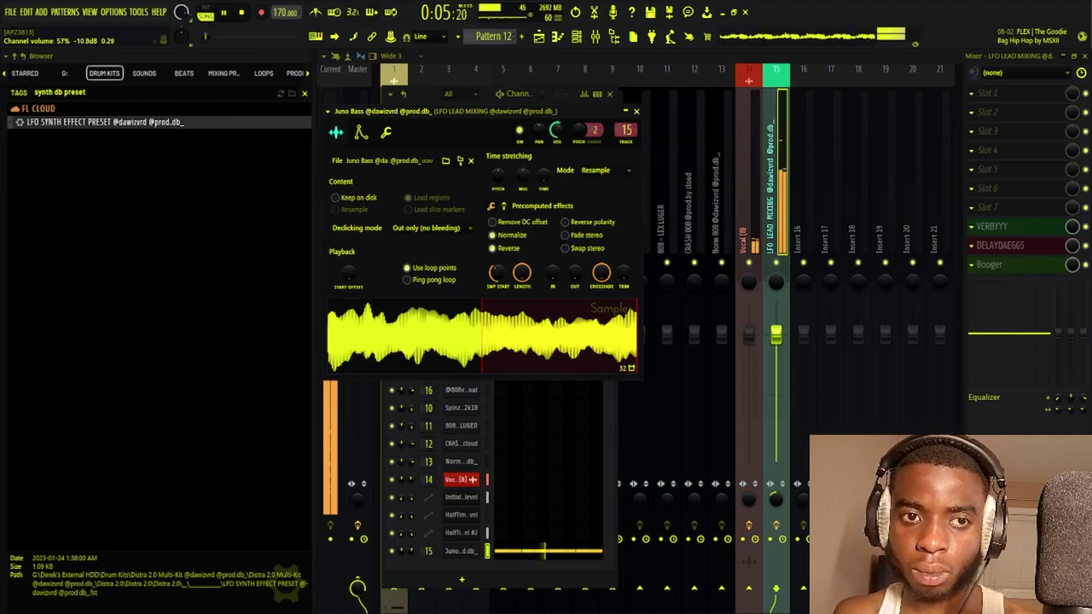
Listen to the arrangement from the start and examine how Pattern 12 and the Vocal (8) clips lead into Pattern 1
click(538, 39)
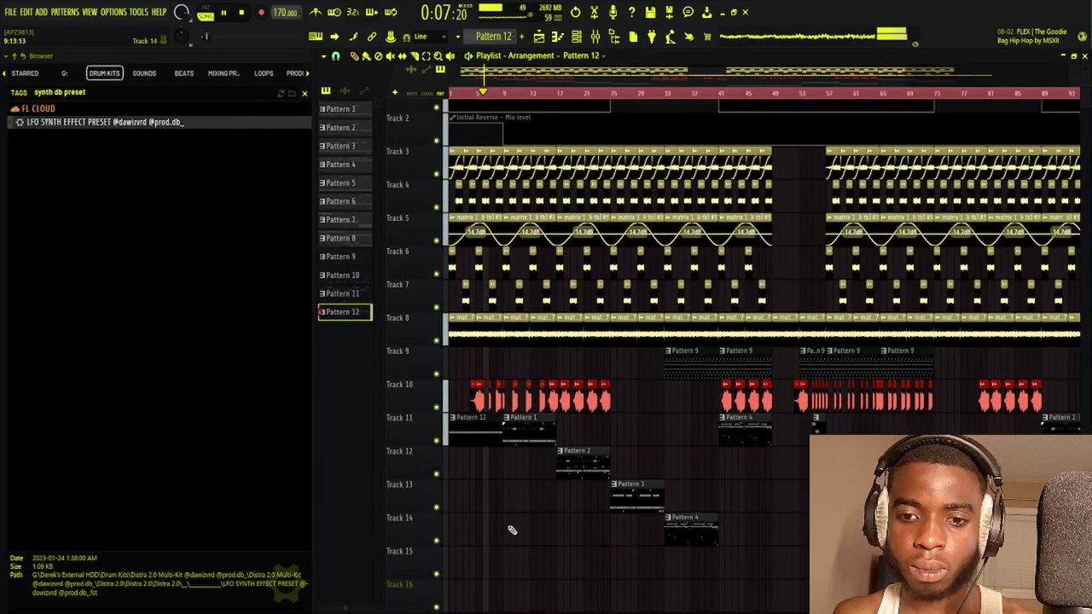
scroll(480, 94, up, 5)
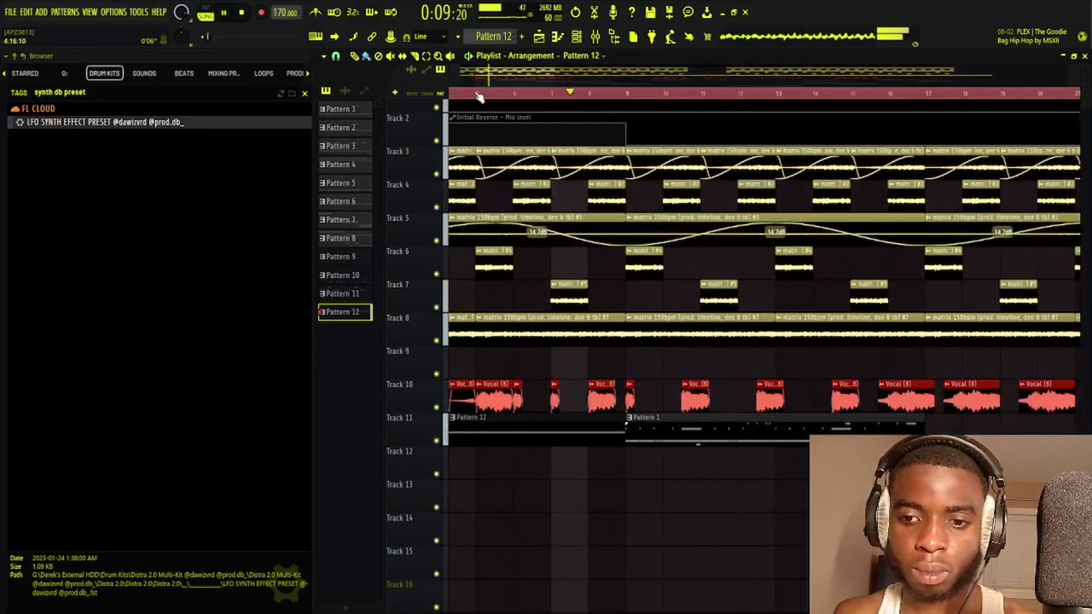
scroll(479, 96, down, 6)
scroll(477, 96, up, 3)
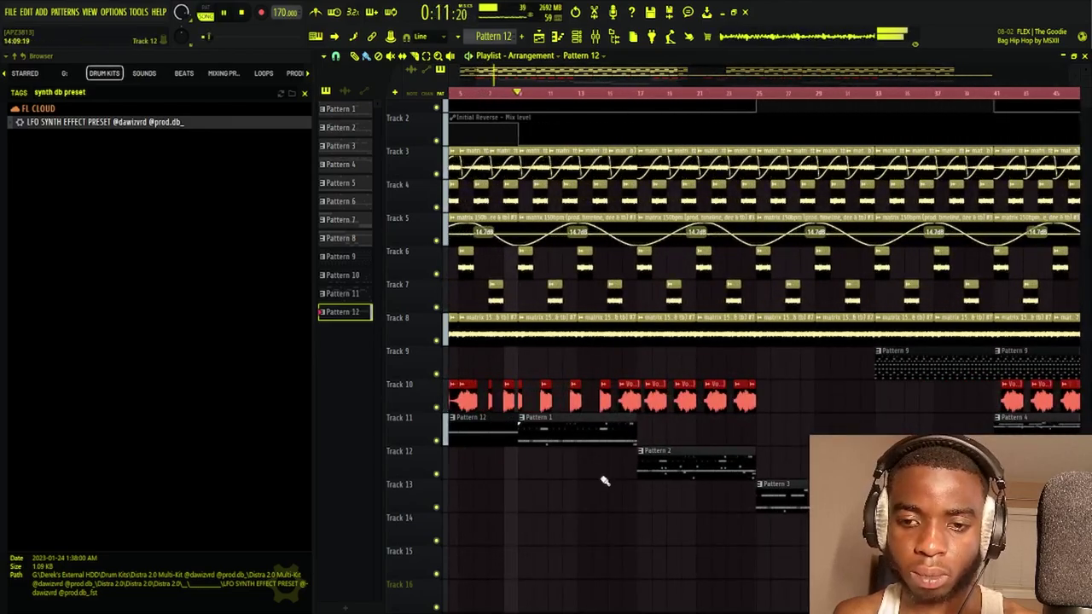
key(space)
key(space)
drag(475, 434, 595, 407)
scroll(480, 100, up, 2)
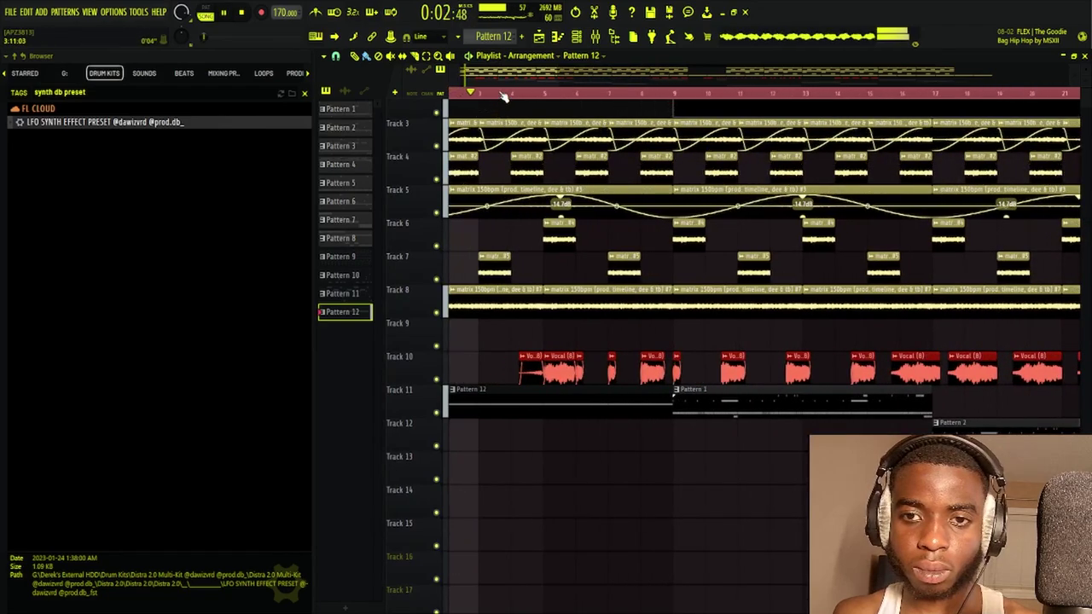
scroll(503, 96, down, 1)
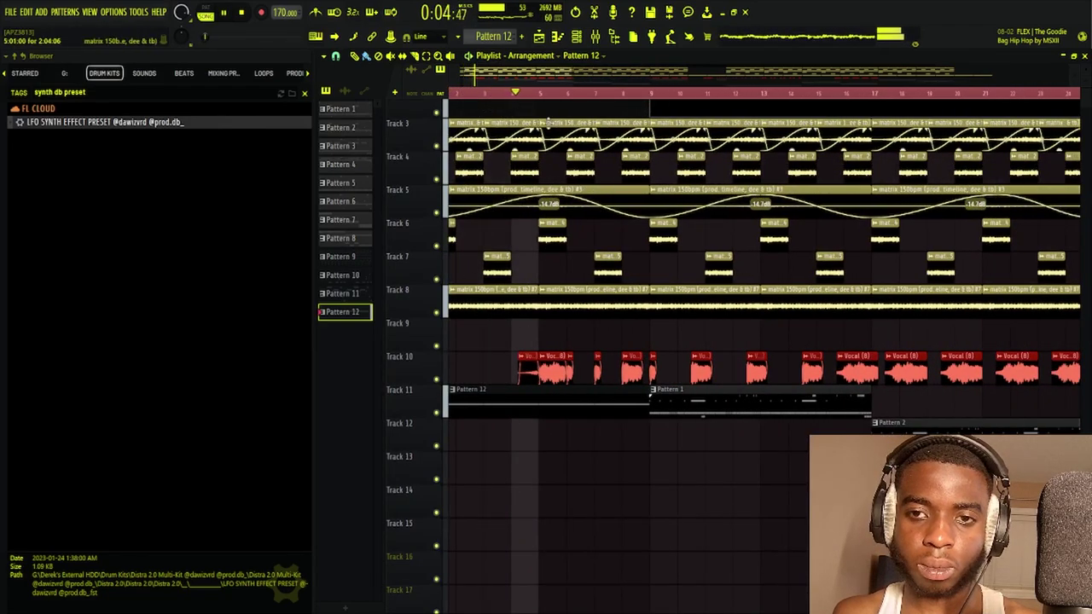
scroll(537, 217, down, 4)
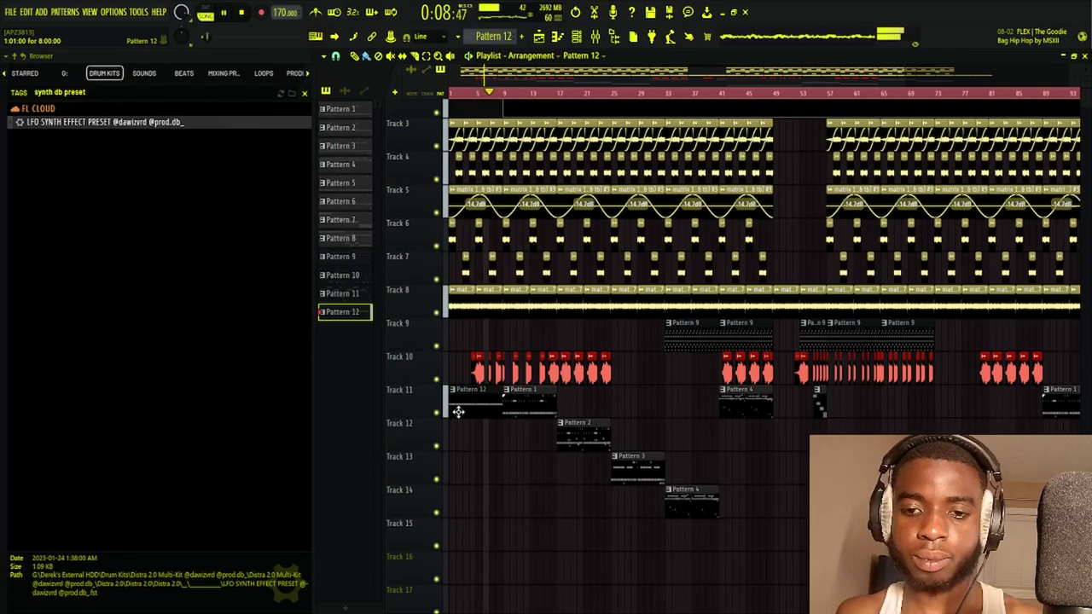
scroll(670, 350, up, 4)
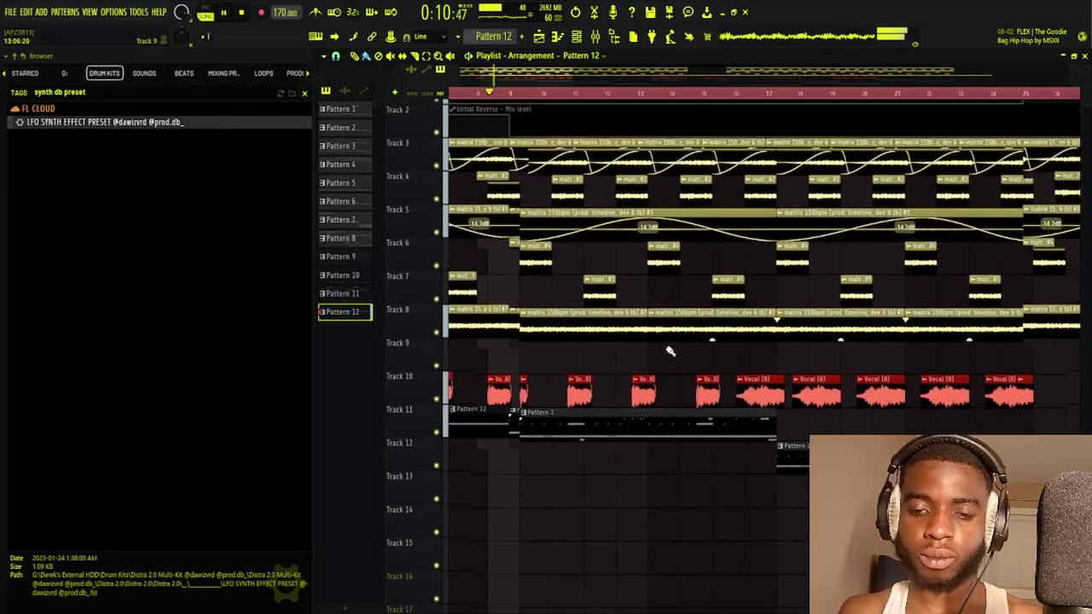
scroll(657, 102, down, 4)
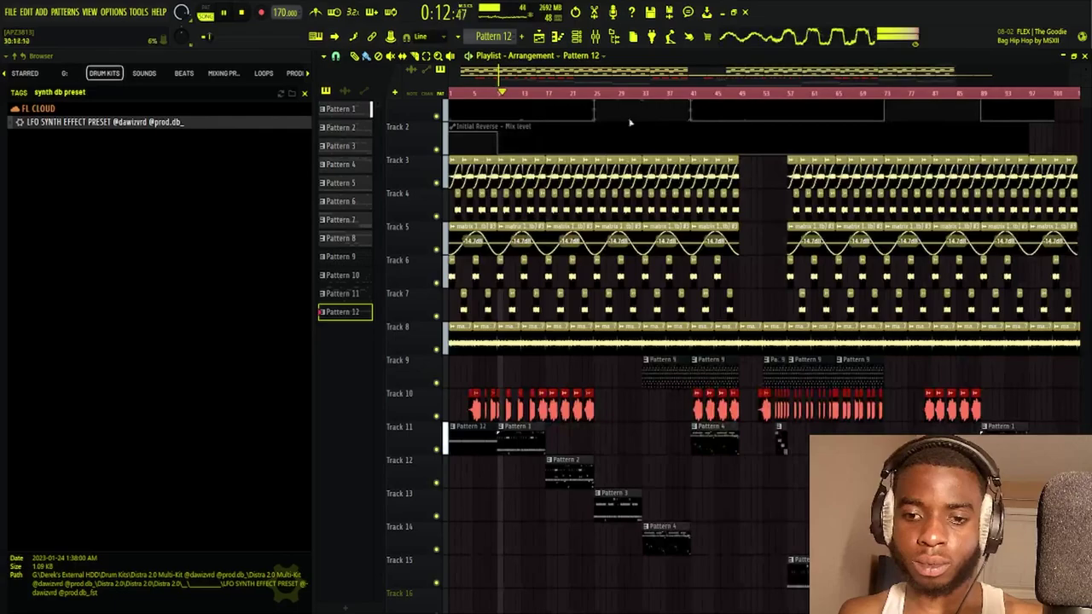
scroll(519, 94, up, 4)
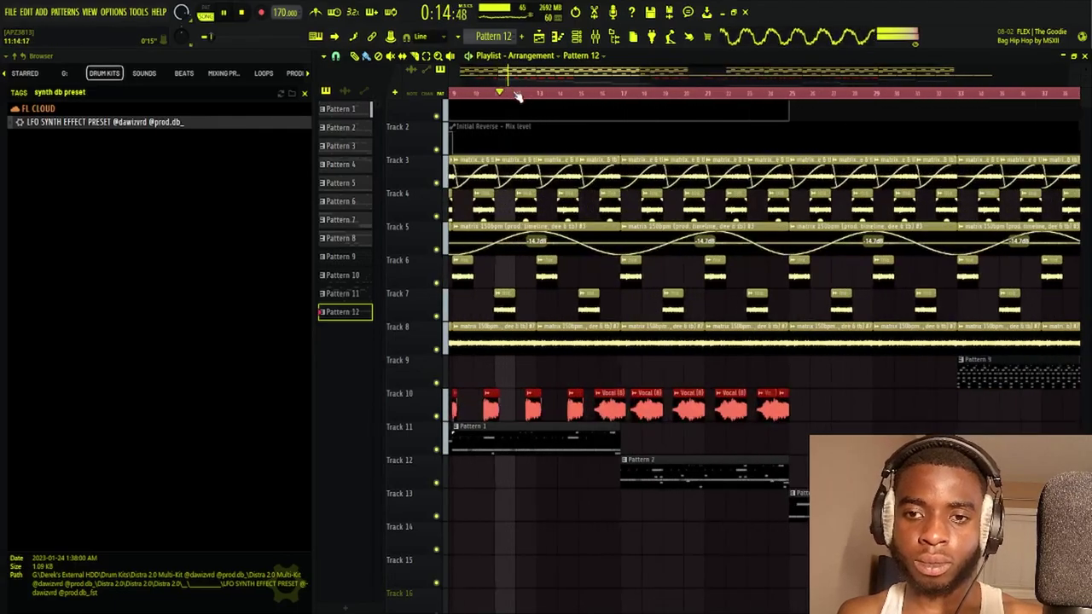
Try removing the Vocal (8) clip around bar 11 from Track 10, and undo the removal
right_click(484, 427)
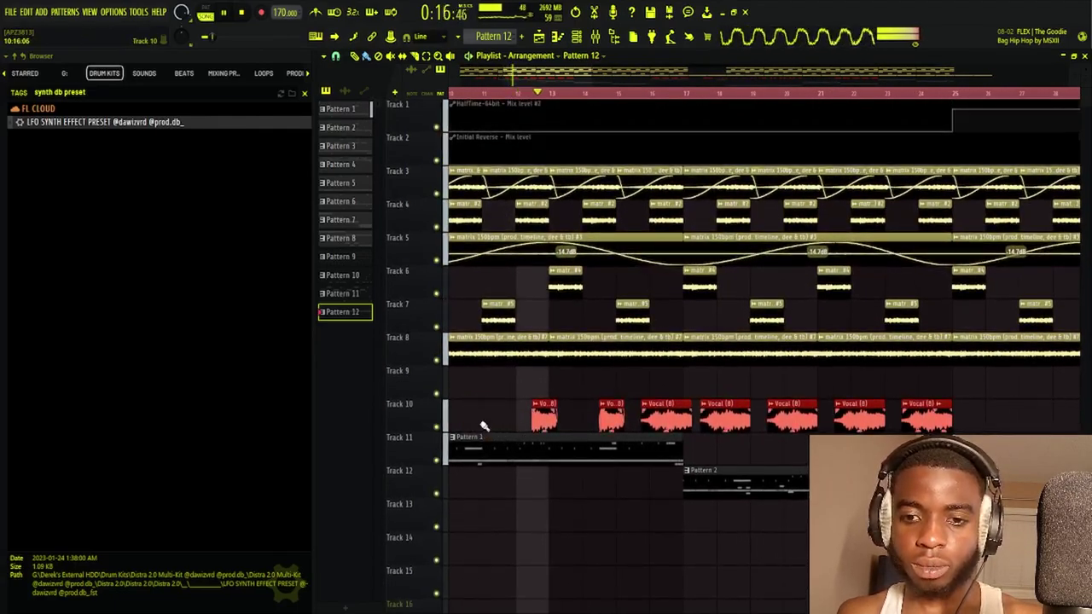
drag(483, 424, 740, 404)
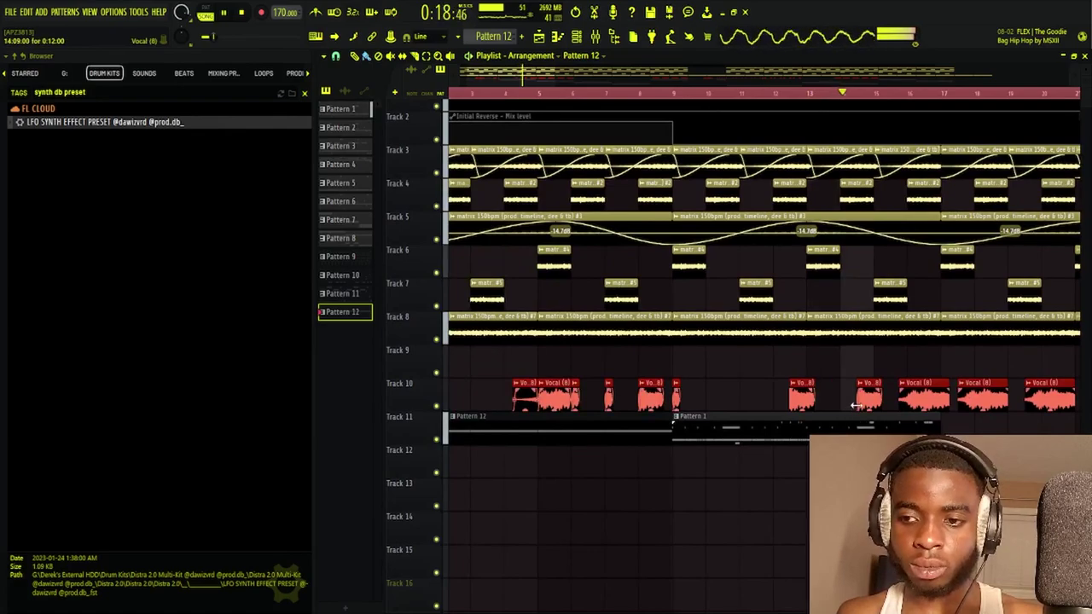
key(ctrl+z)
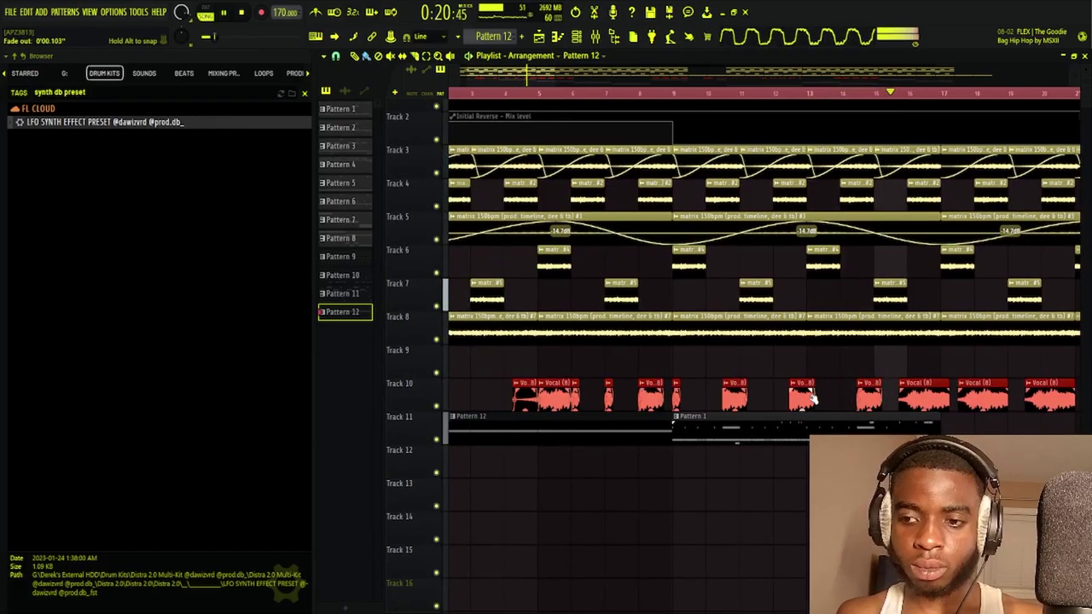
Listen to the arrangement from bar 9 to examine how the Vocal (8) clips sit over Pattern 1
drag(823, 375, 809, 276)
key(space)
click(658, 94)
key(space)
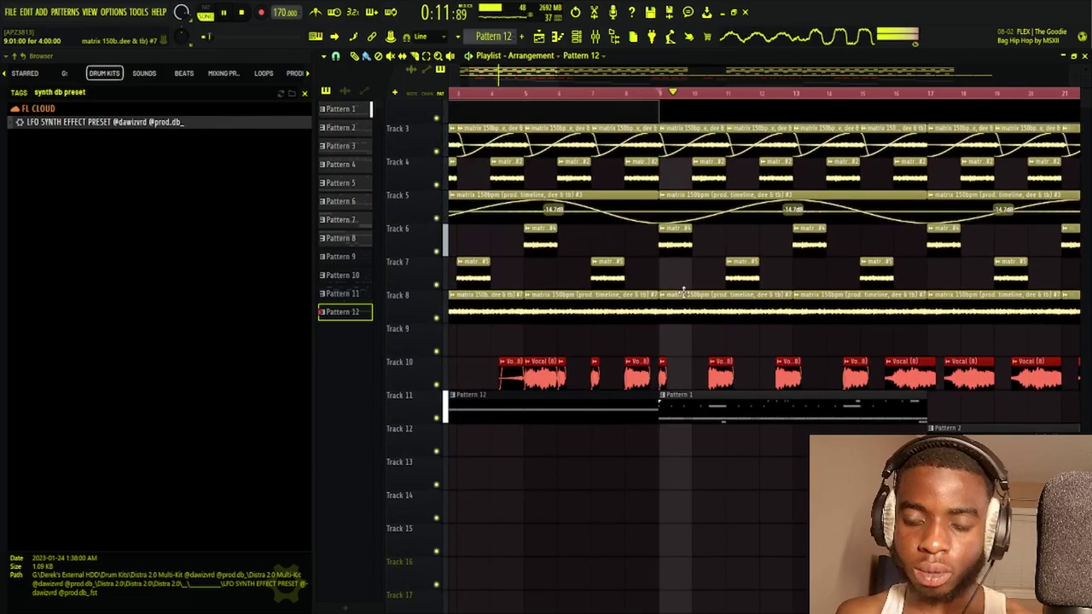
right_click(718, 379)
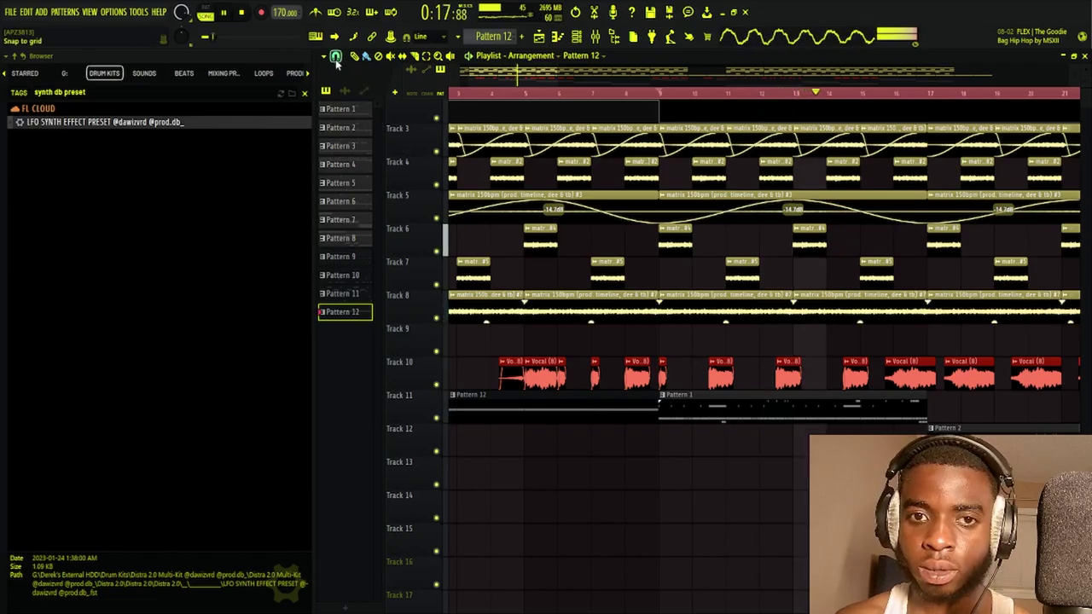
click(660, 92)
scroll(679, 100, up, 2)
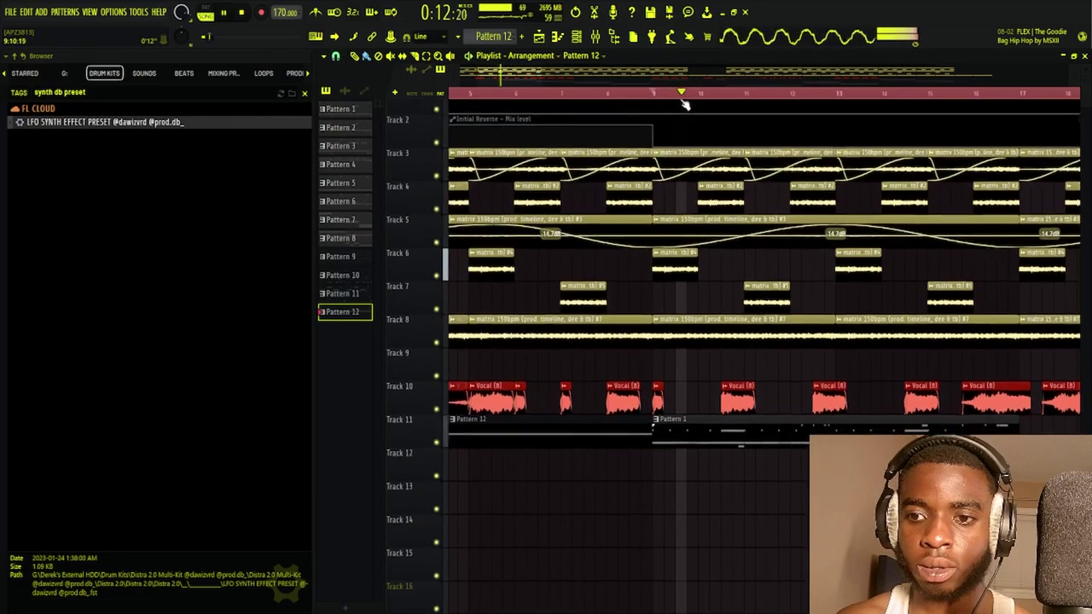
Move the Vocal (8) clip just before bar 11 on Track 10 to start at 10:13, and play it back
mouse_move(741, 415)
mouse_down()
mouse_move(766, 429)
mouse_move(755, 429)
mouse_up()
key(space)
key(space)
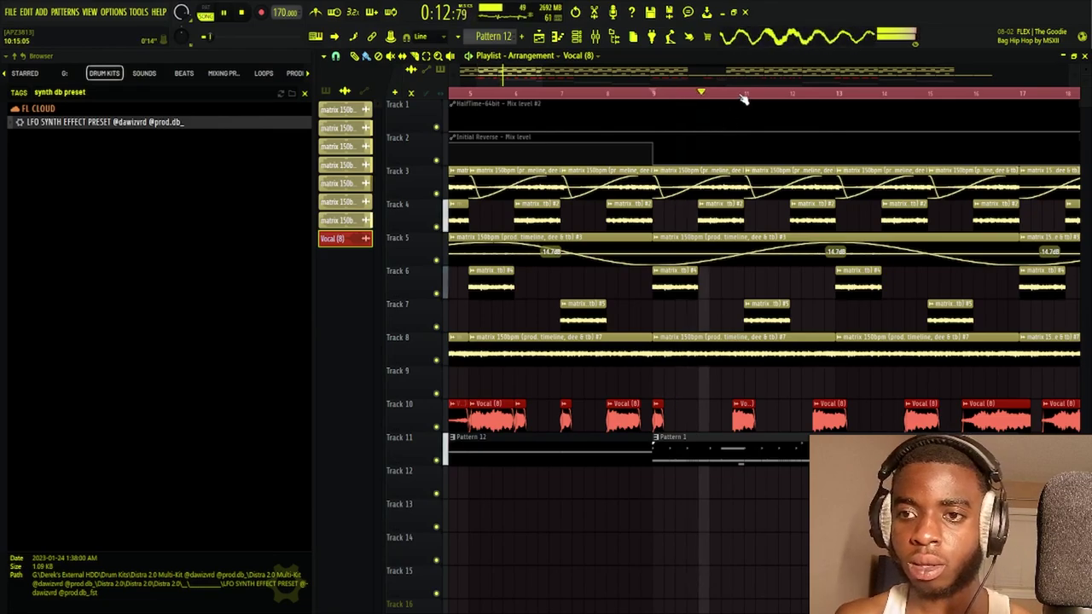
Try moving the Vocal (8) clip before bar 11 to 10:09 with a length of 12 steps
scroll(744, 99, up, 3)
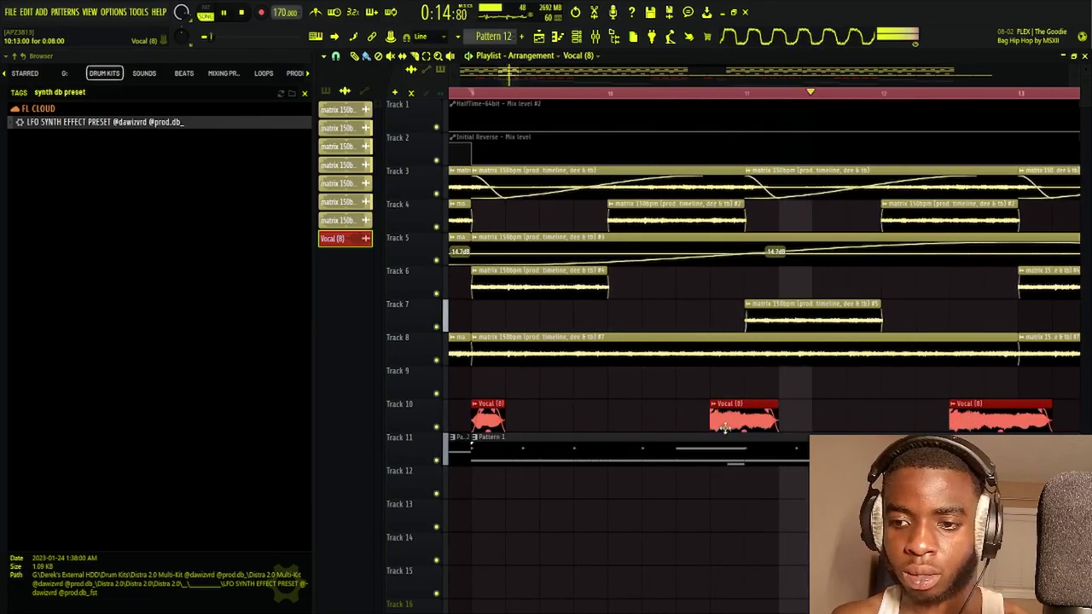
key(space)
key(space)
drag(723, 428, 689, 428)
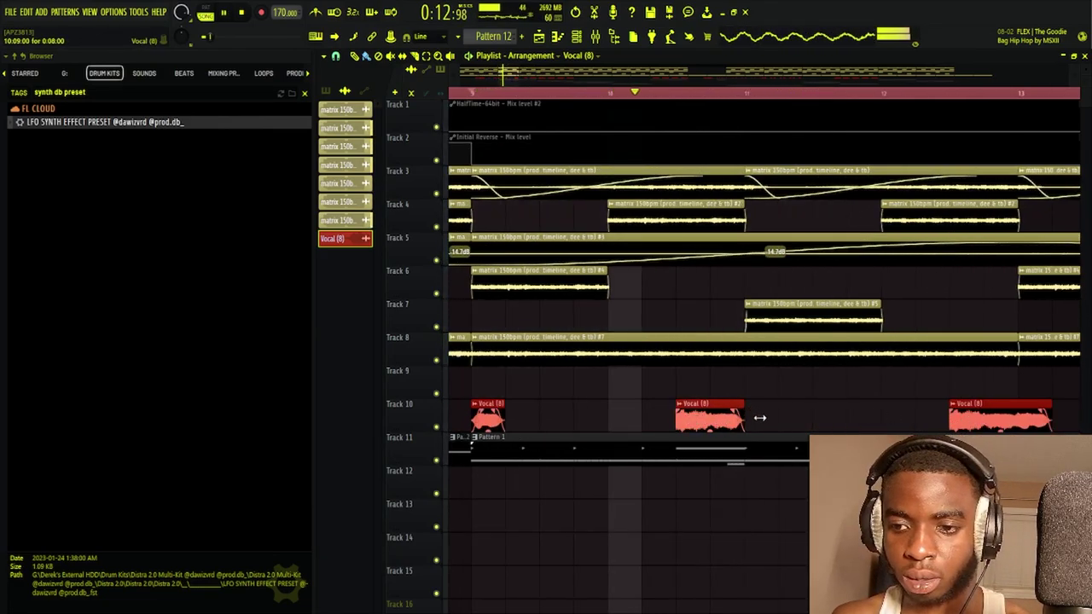
drag(759, 418, 773, 419)
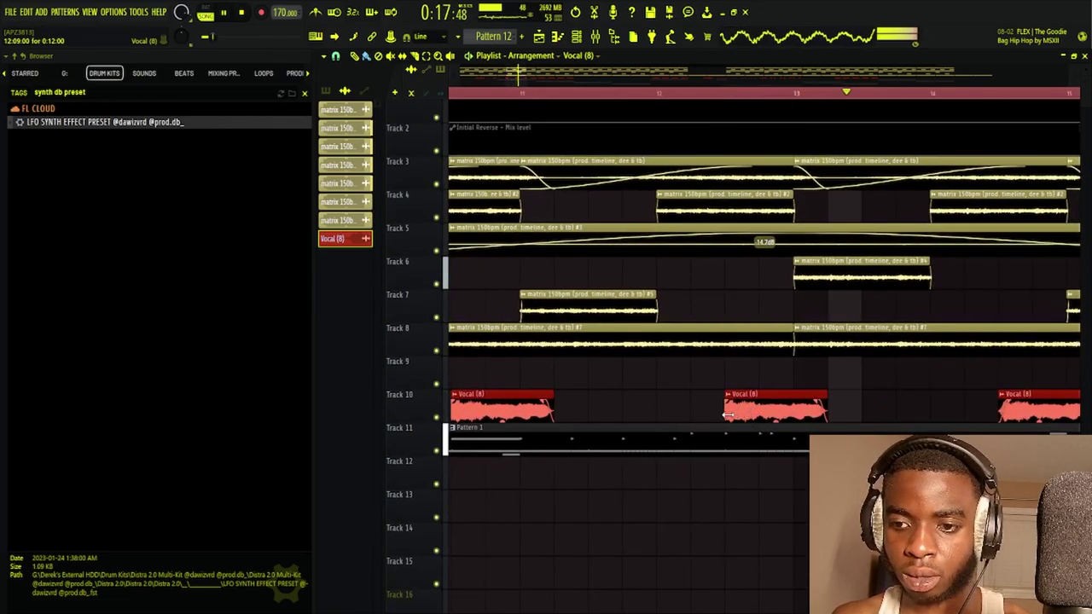
Try extending the start of the Vocal (8) clip before bar 13 back to 12:05, and listen to it
drag(725, 416, 695, 393)
key(space)
key(space)
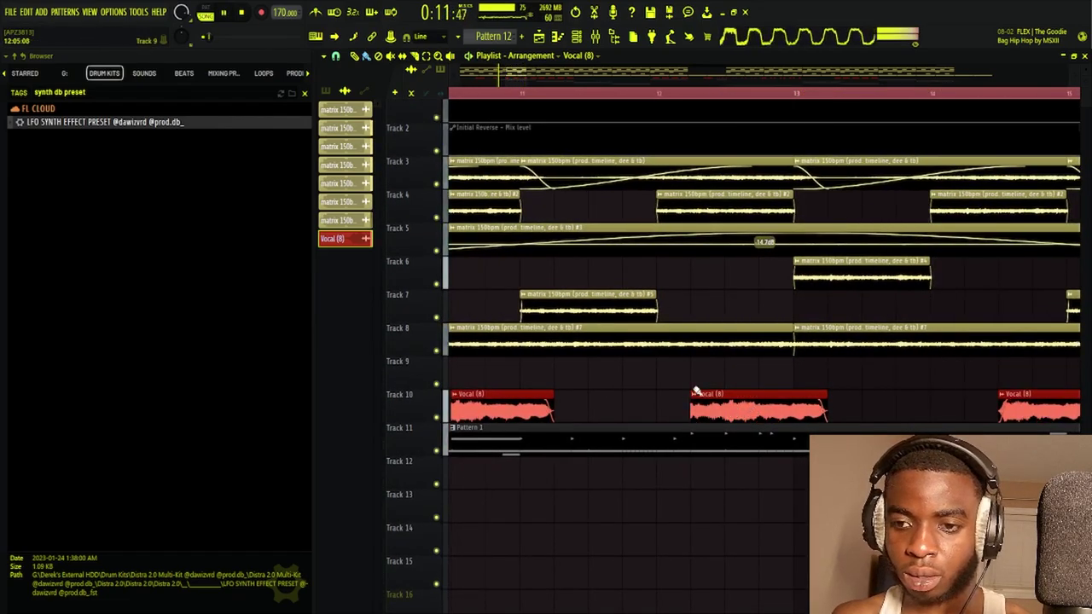
click(652, 94)
key(space)
key(space)
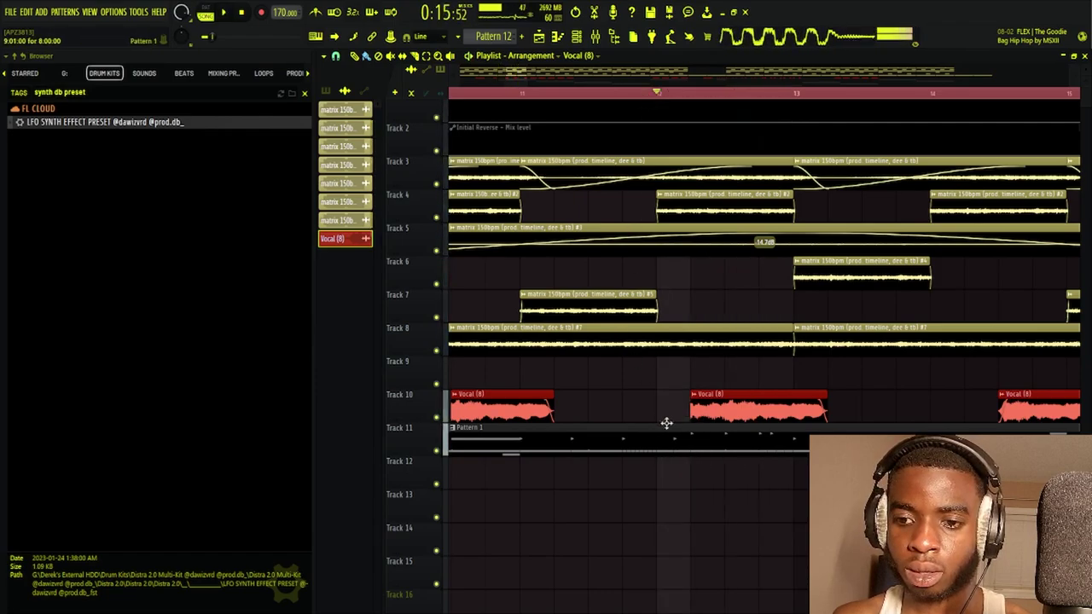
Try lengthening the Vocal (8) clip at 10:09 to one full bar, and play the section
drag(520, 433, 642, 442)
mouse_move(575, 426)
mouse_down()
mouse_move(544, 428)
mouse_move(591, 428)
mouse_up()
key(space)
key(space)
drag(467, 116, 506, 107)
click(504, 94)
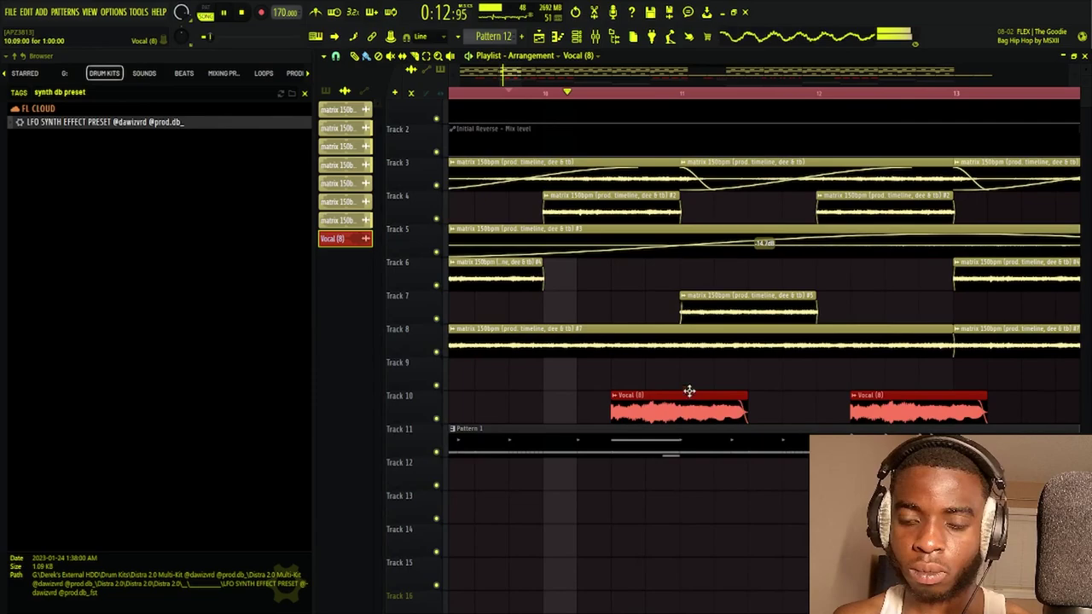
Undo the length changes to both Vocal (8) clips and the move of the first one to 10:09
key(ctrl+z)
key(ctrl+z)
key(ctrl+z)
key(ctrl+z)
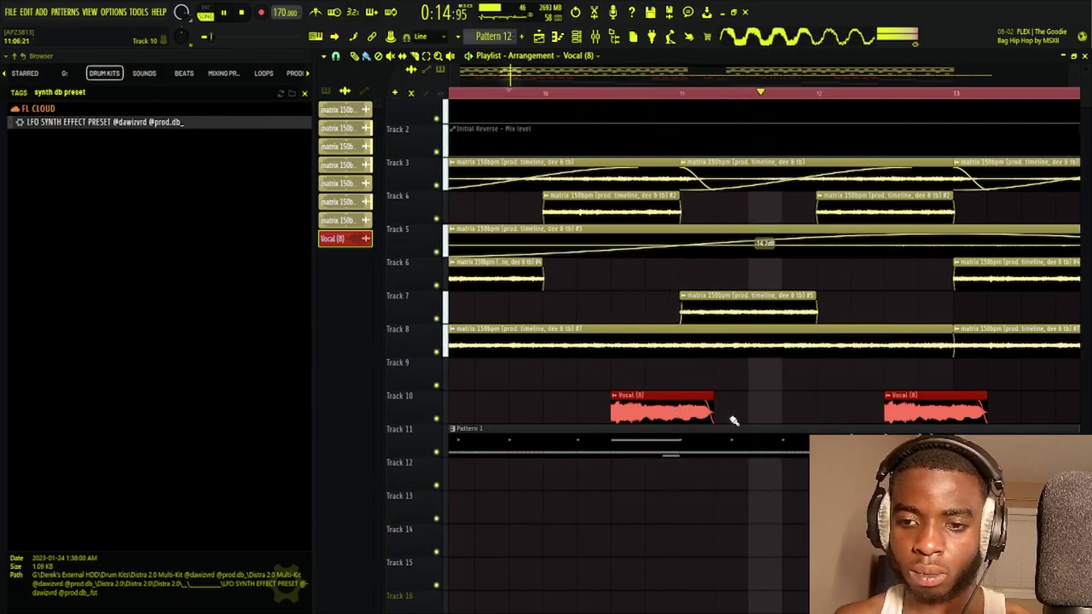
key(ctrl+z)
key(ctrl+z)
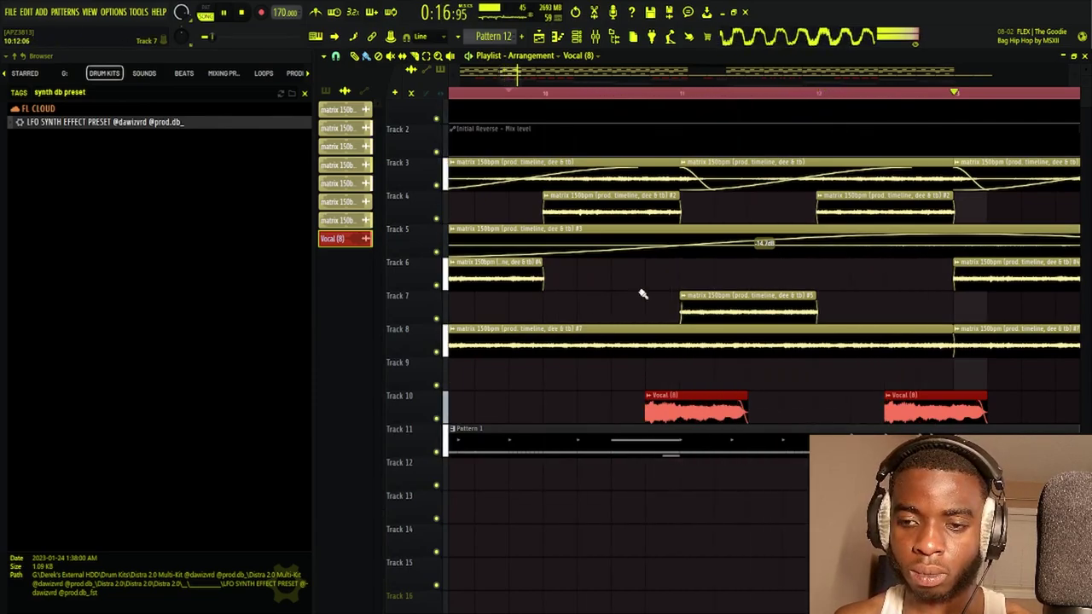
Shift the Vocal (8) clips before bars 13 and 15 on Track 10 to start at 12:13 and 14:13
key(space)
key(space)
scroll(604, 91, down, 5)
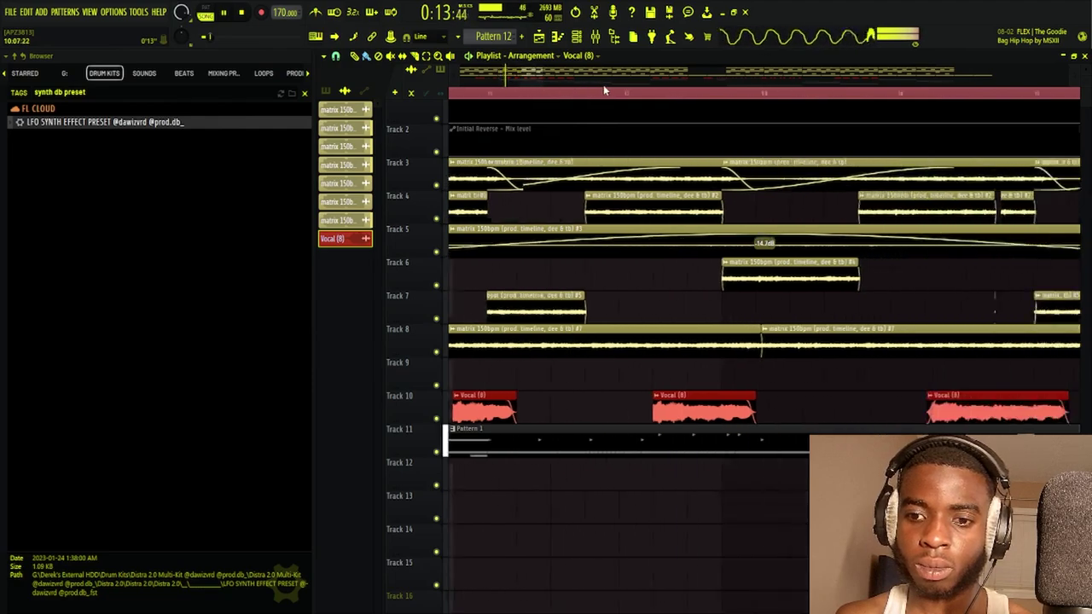
drag(537, 299, 657, 311)
drag(511, 435, 938, 384)
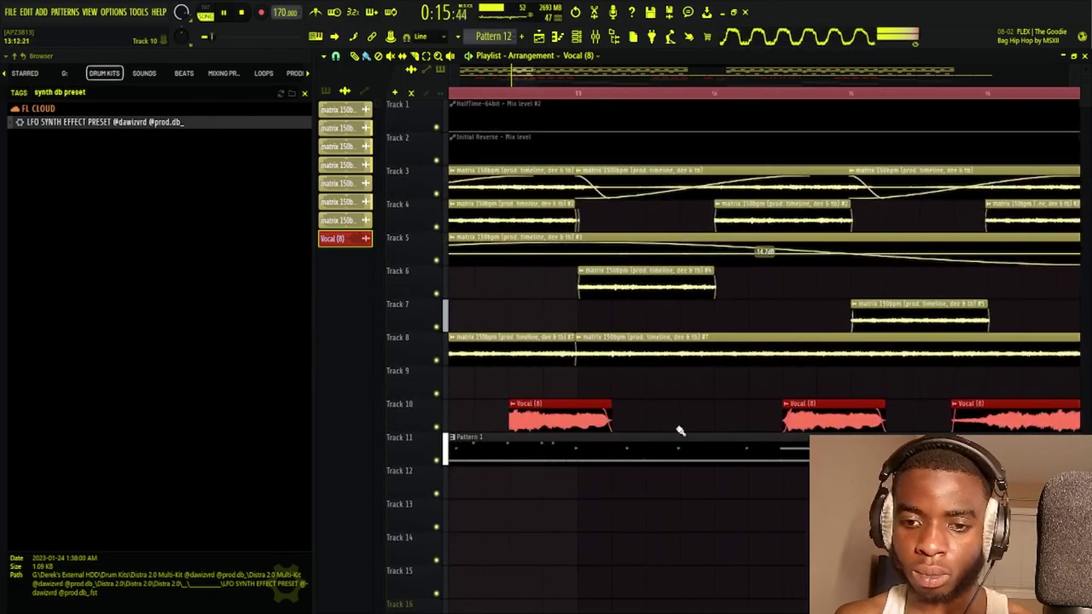
mouse_move(554, 424)
mouse_down()
mouse_move(735, 435)
mouse_move(781, 421)
mouse_move(535, 428)
mouse_up()
key(space)
key(space)
drag(606, 431, 784, 417)
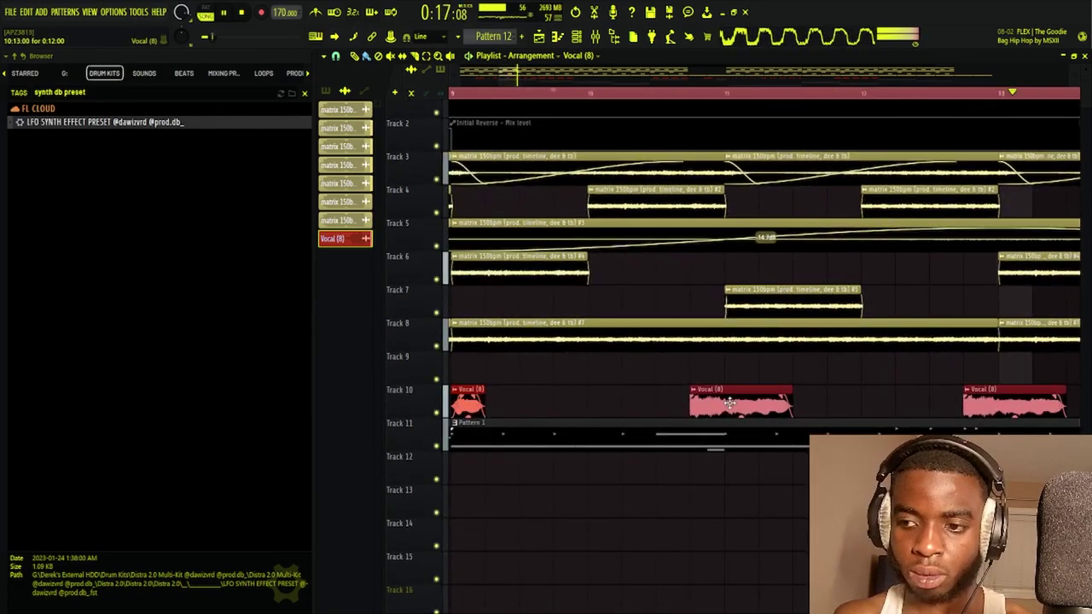
drag(729, 402, 702, 402)
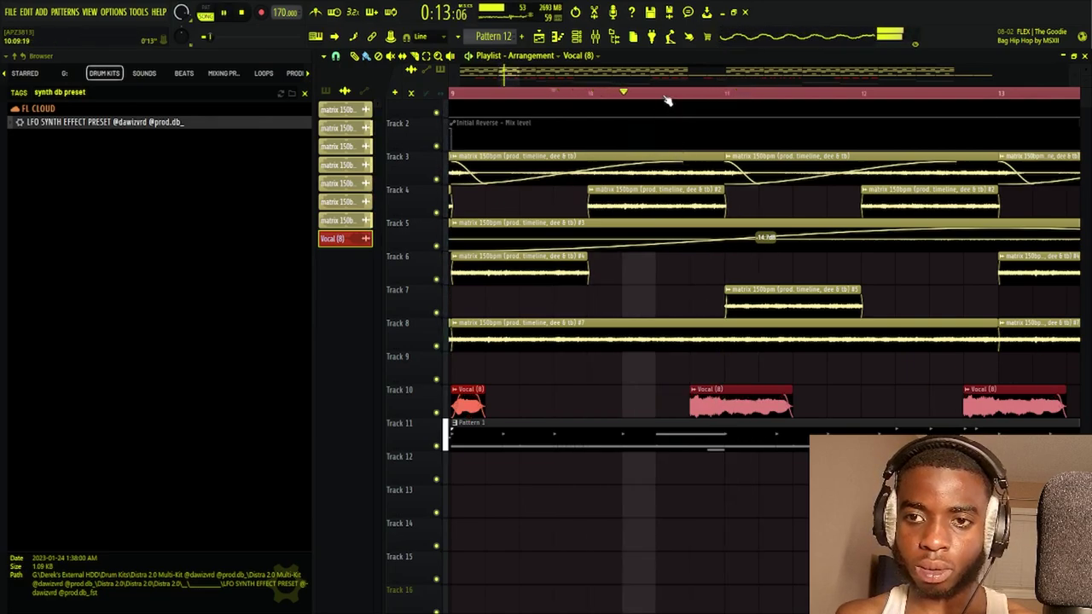
Listen to the shifted Vocal (8) clips from around bar 10 through the transition from Pattern 1 into Pattern 2
scroll(663, 98, down, 3)
scroll(697, 96, down, 4)
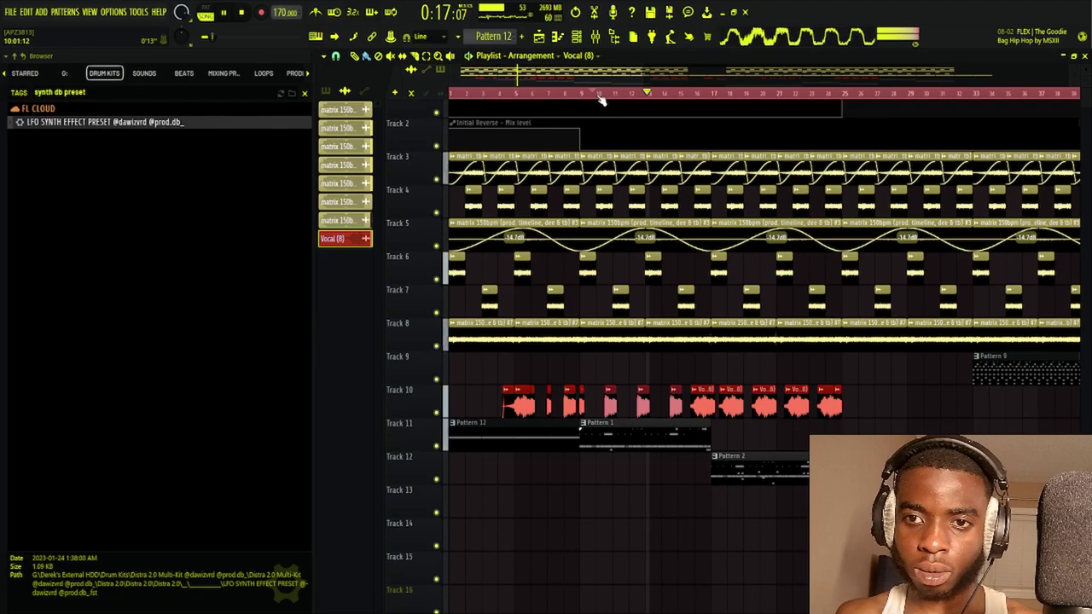
scroll(598, 98, up, 5)
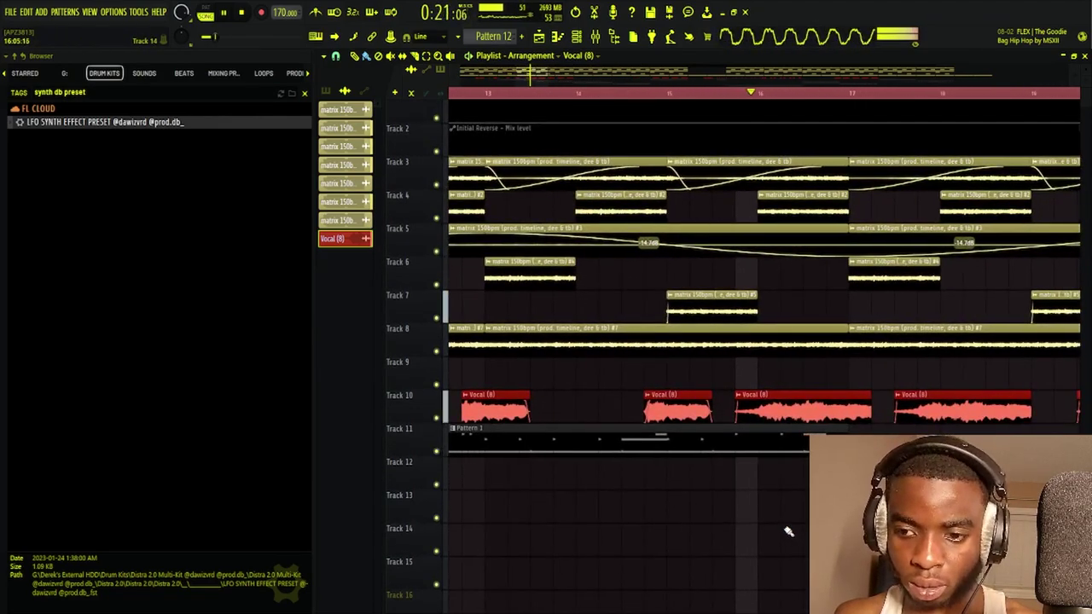
drag(805, 489, 687, 487)
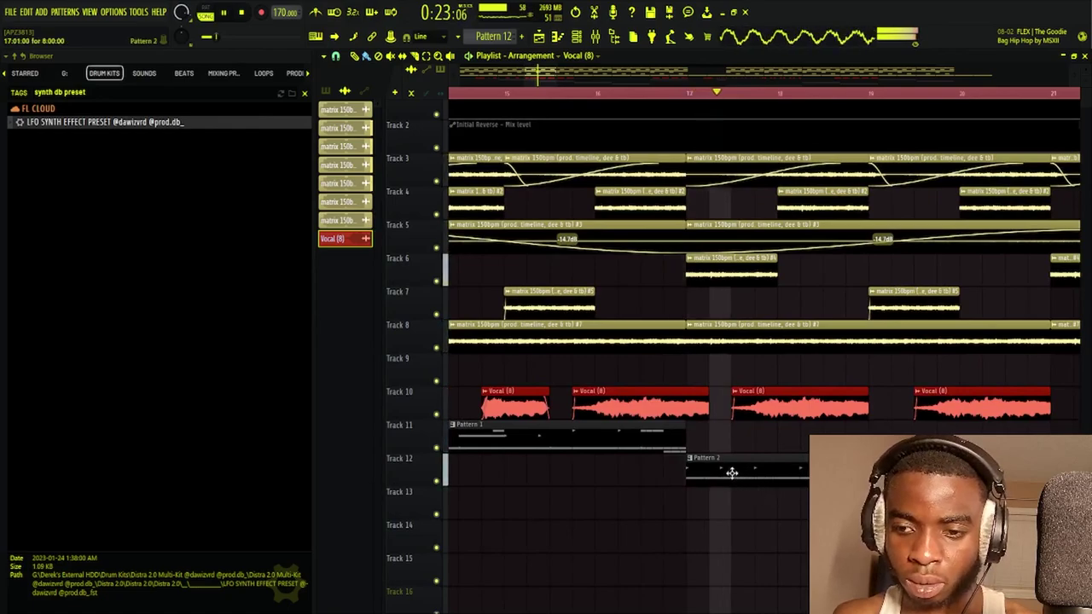
scroll(659, 96, down, 5)
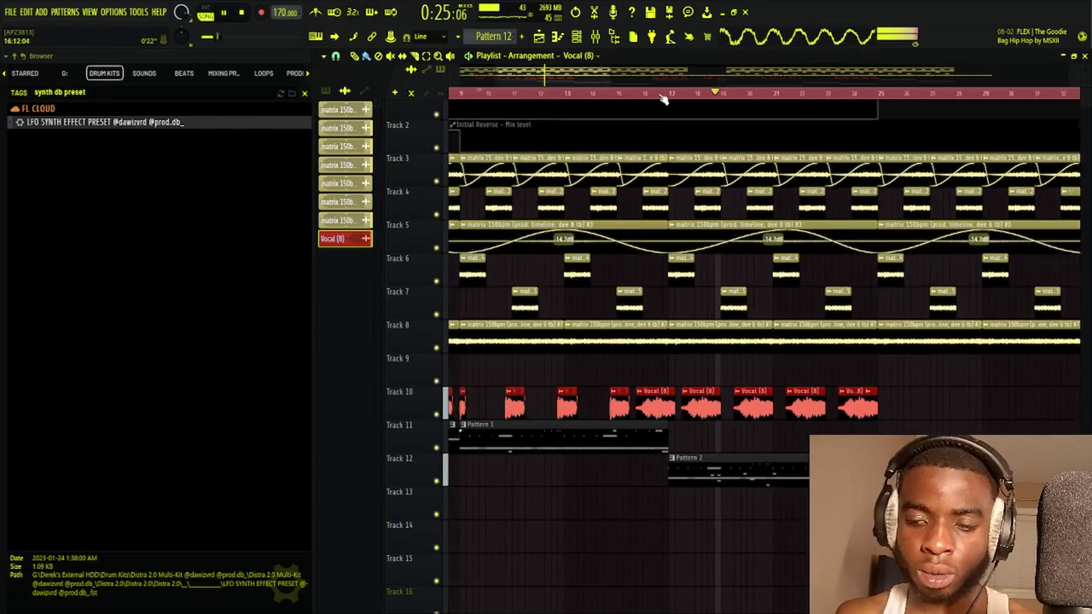
Set the channel volume of the snare on mixer track 9 to 67%, and turn on Normalize for the Hard Snare sample
click(579, 34)
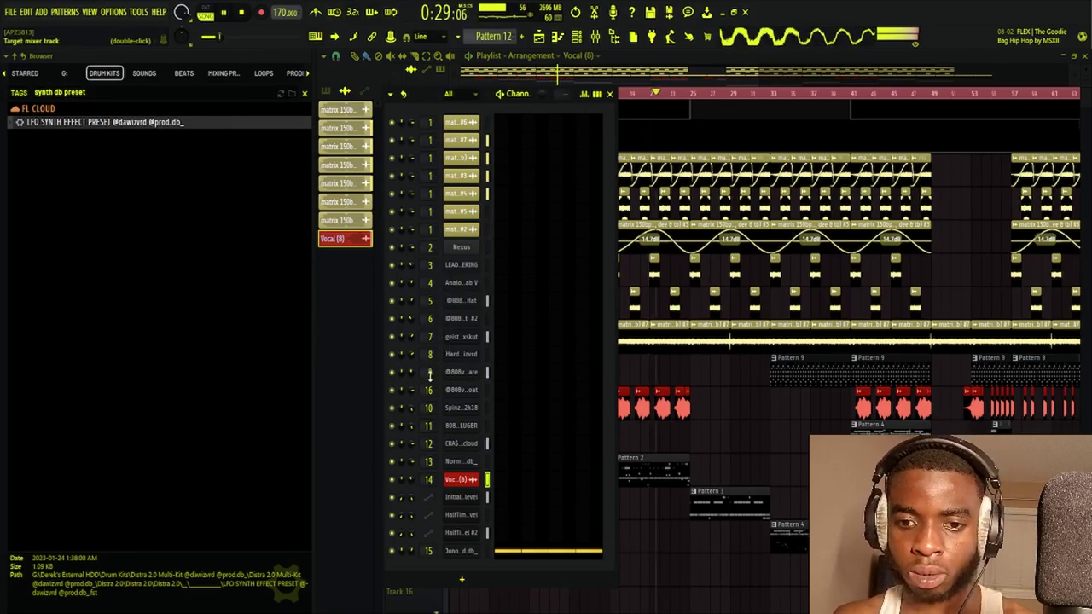
drag(411, 375, 411, 367)
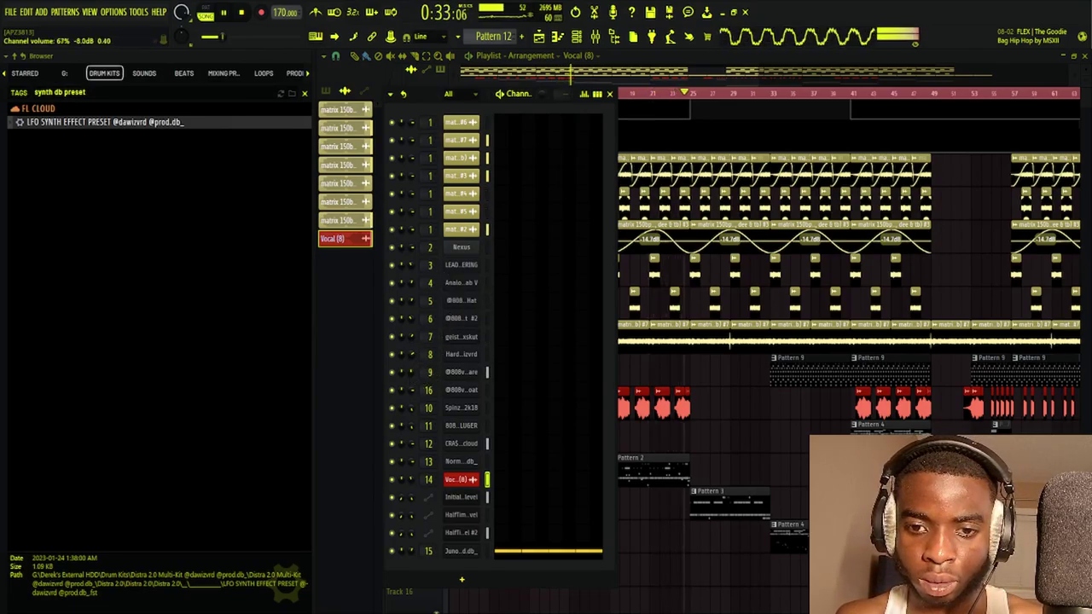
click(454, 355)
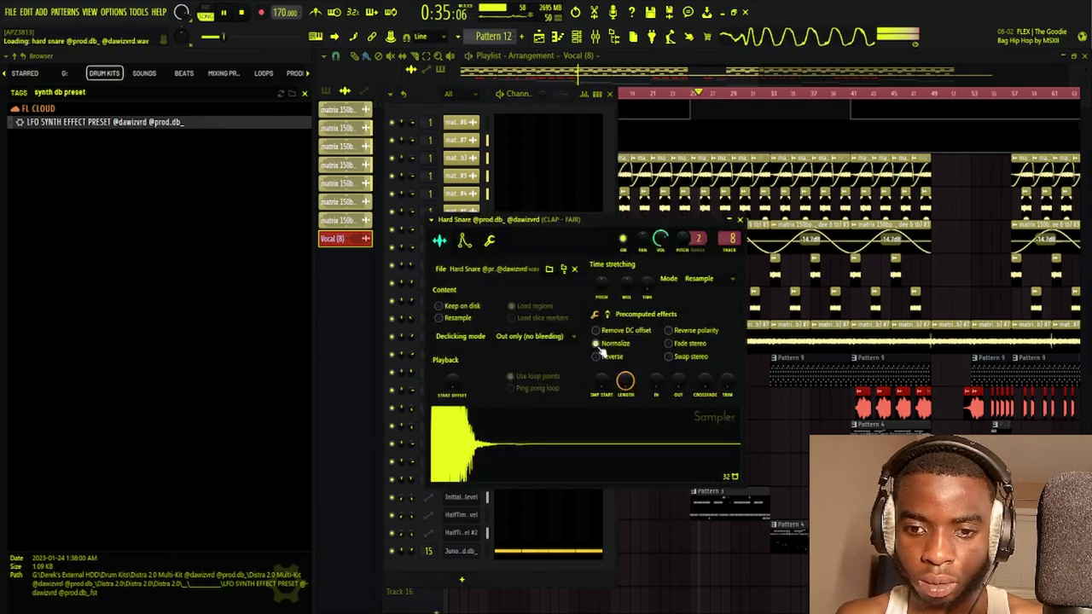
Restore the Pattern 9 clip at bar 33 on Track 9, and make Pattern 3 the current pattern
click(755, 283)
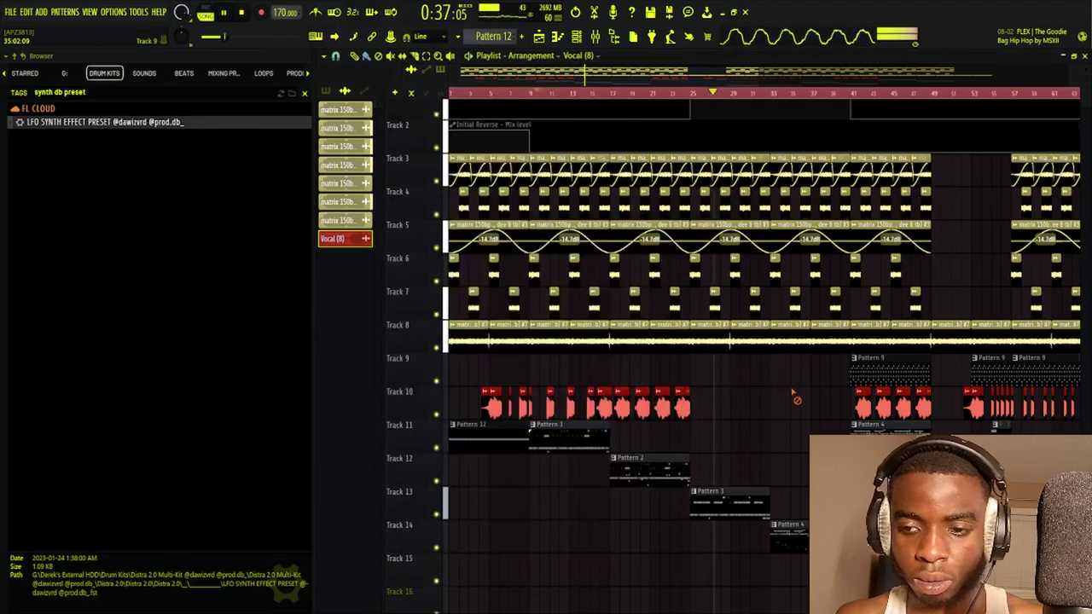
click(787, 378)
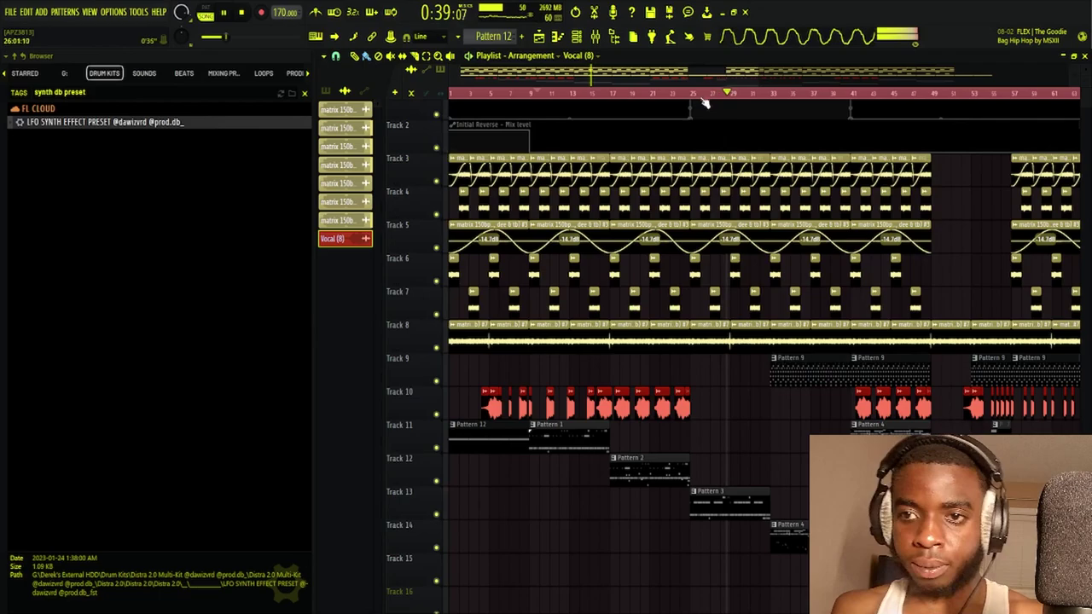
click(735, 500)
Cut the 808 - LEX LUGER mixer track's high shelf by 18 dB at 16 kHz and lower its volume to -2.6 dB
click(595, 36)
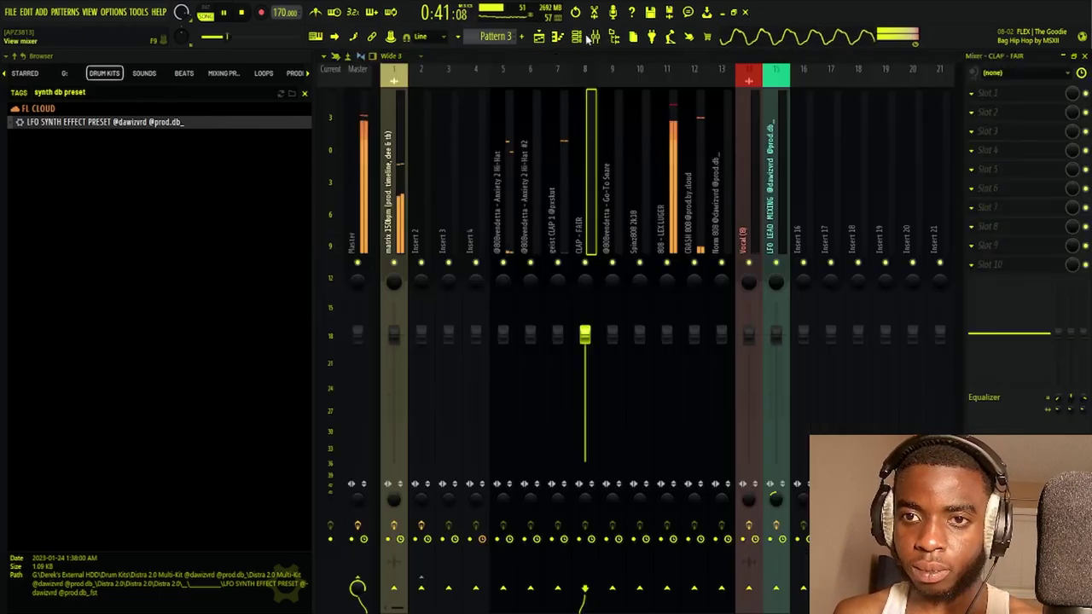
click(577, 36)
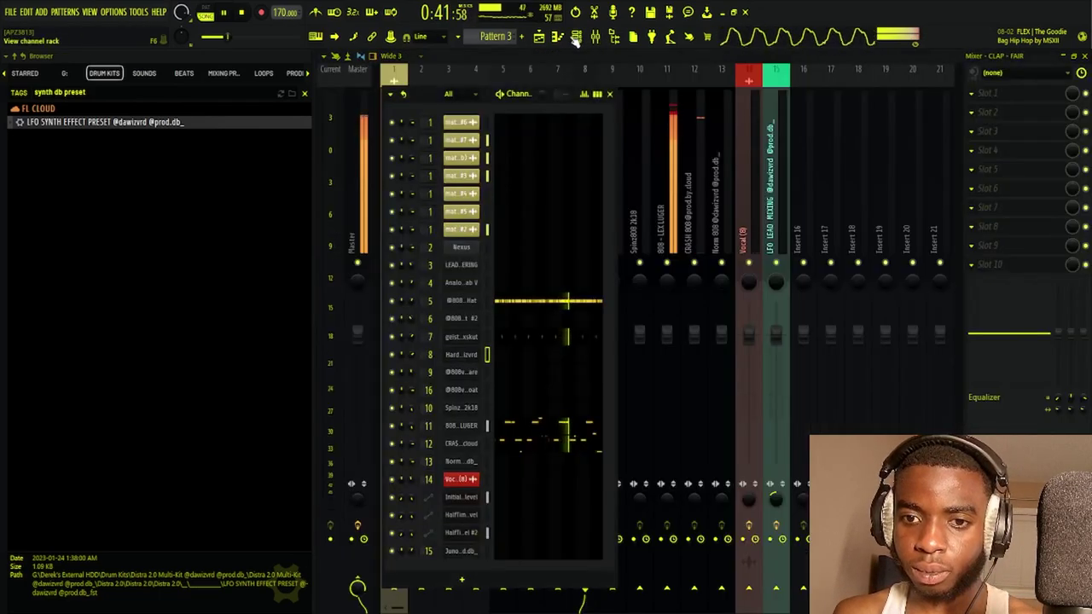
click(680, 180)
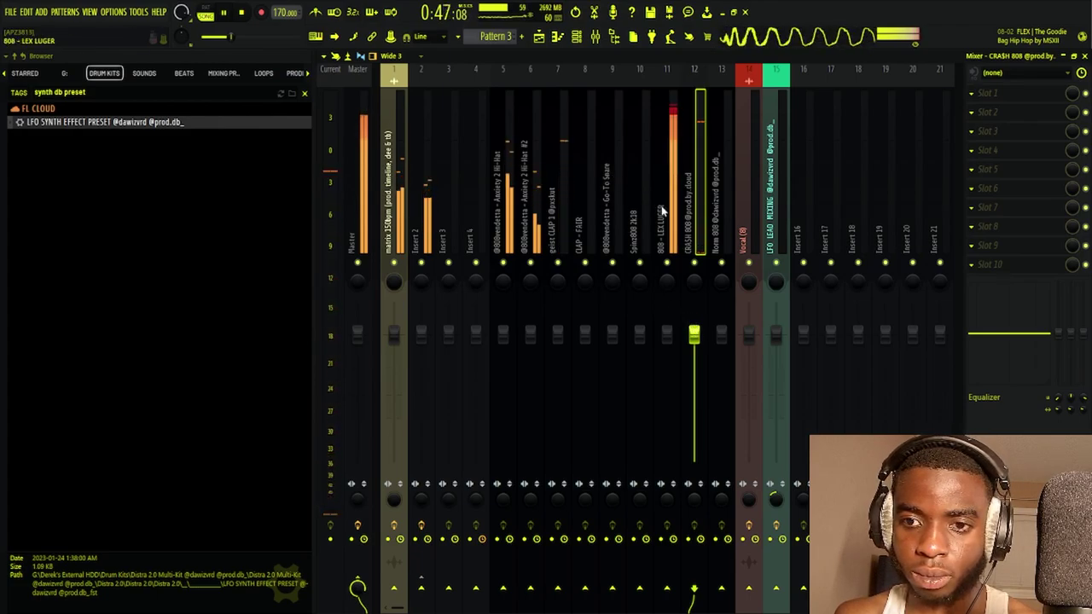
click(662, 211)
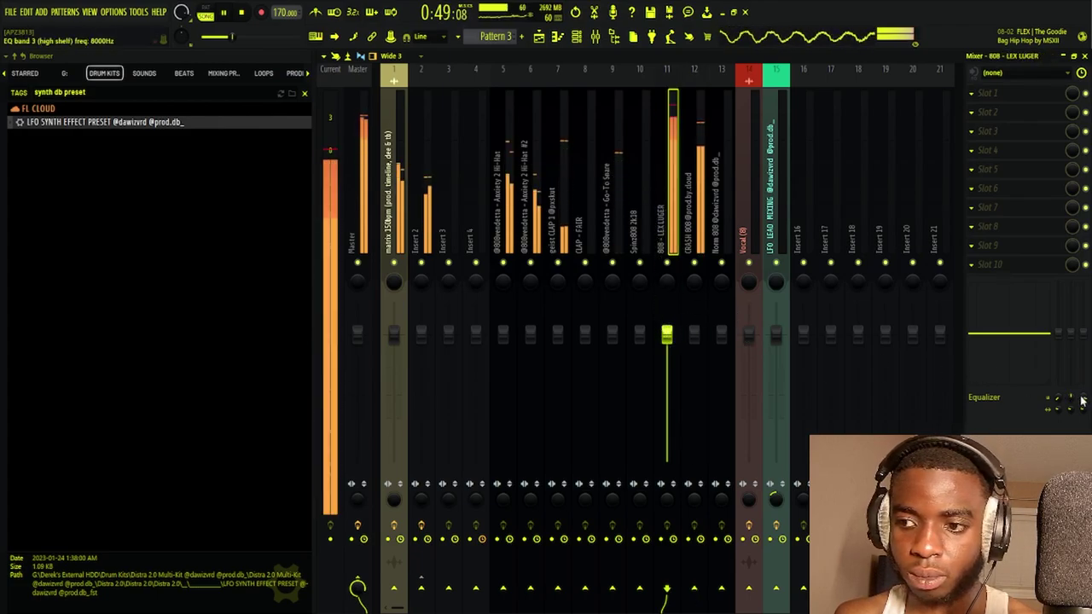
drag(1088, 350, 1081, 382)
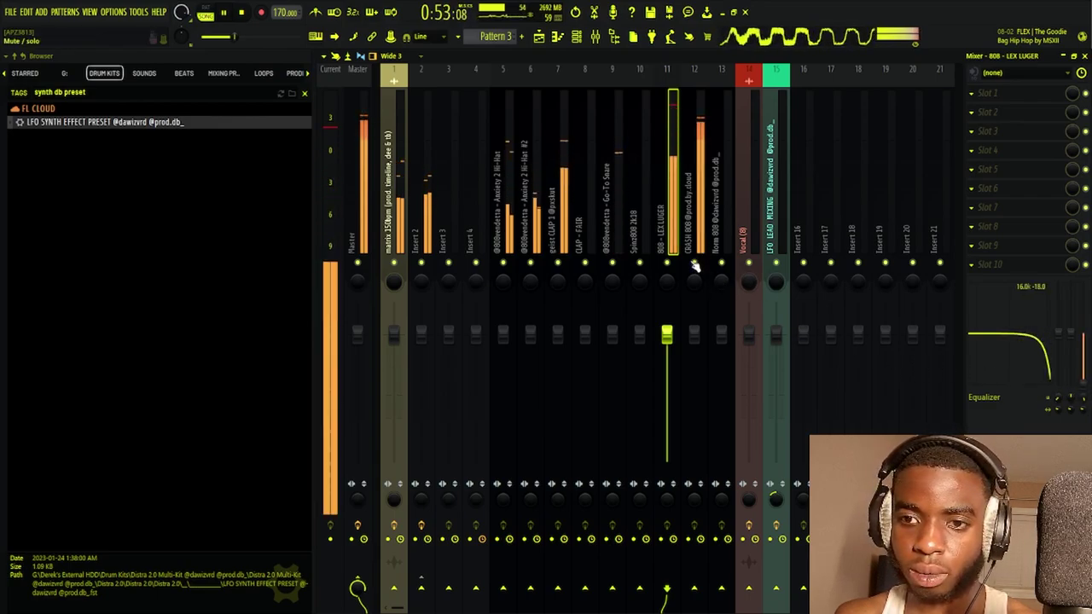
drag(667, 335, 667, 348)
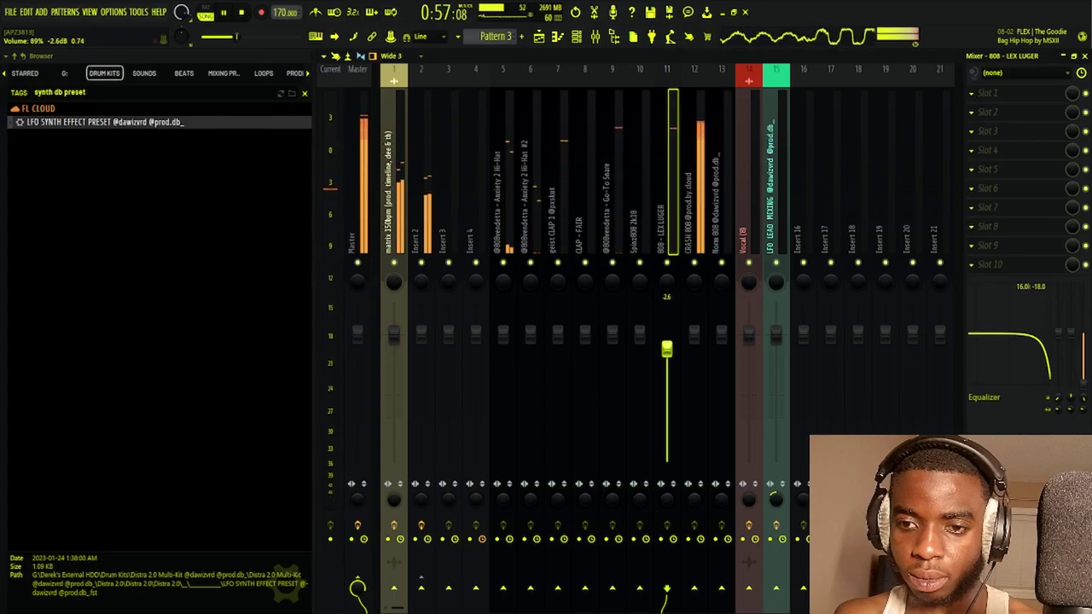
click(547, 49)
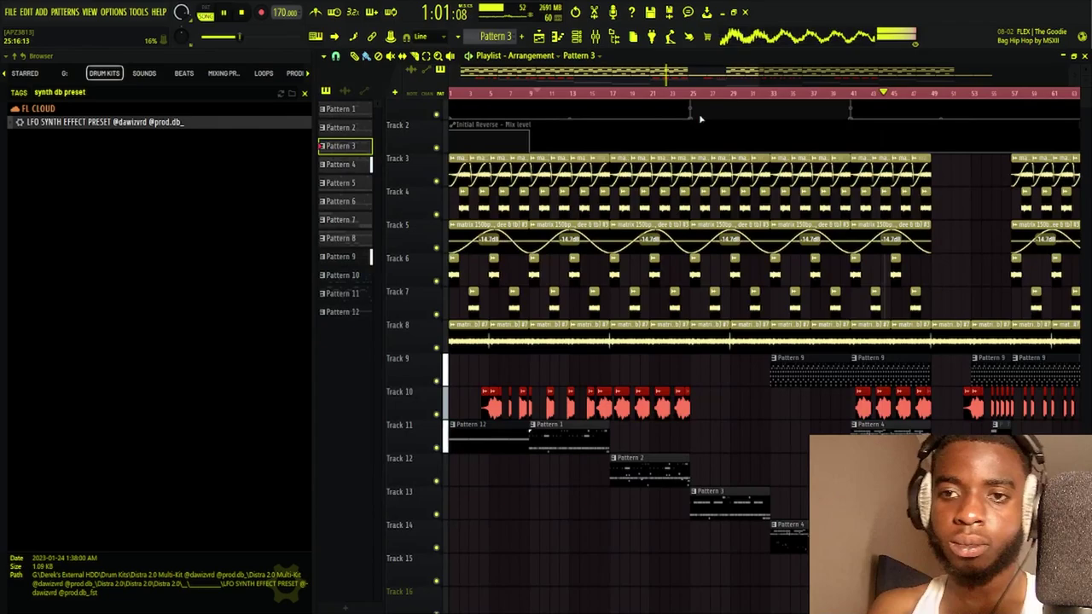
Open the sampler settings of the Reverse Open Hat The Goat channel and toggle its loop points
scroll(687, 106, down, 5)
scroll(685, 106, down, 3)
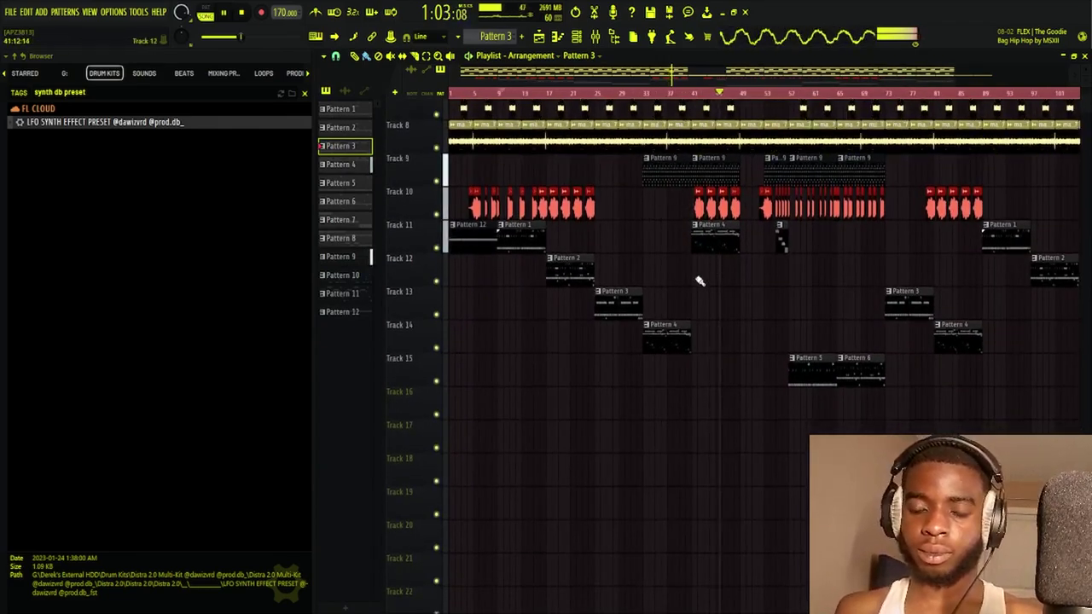
scroll(704, 344, up, 3)
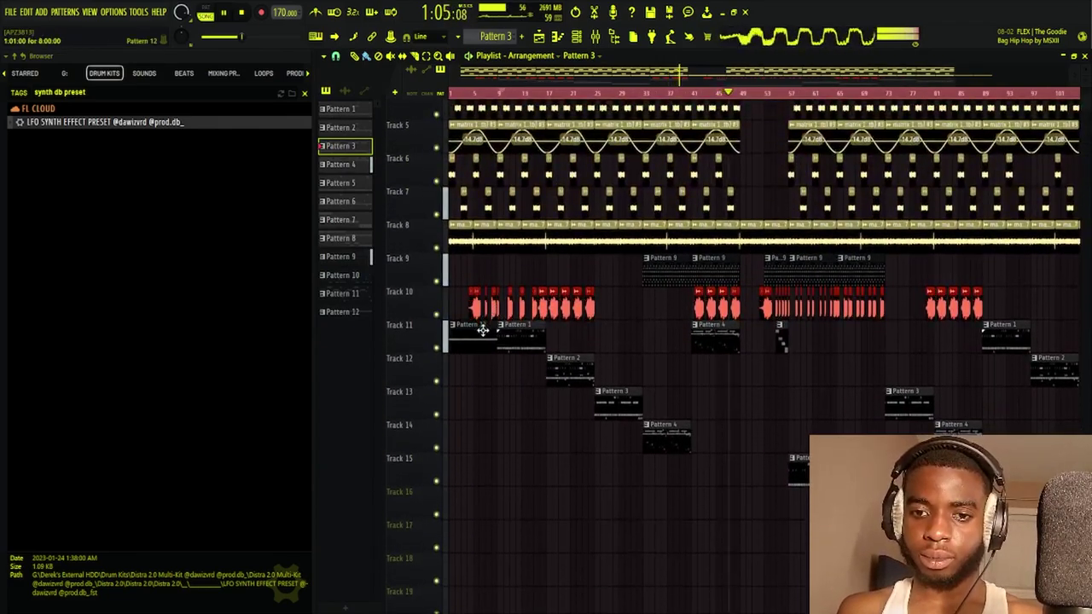
click(576, 36)
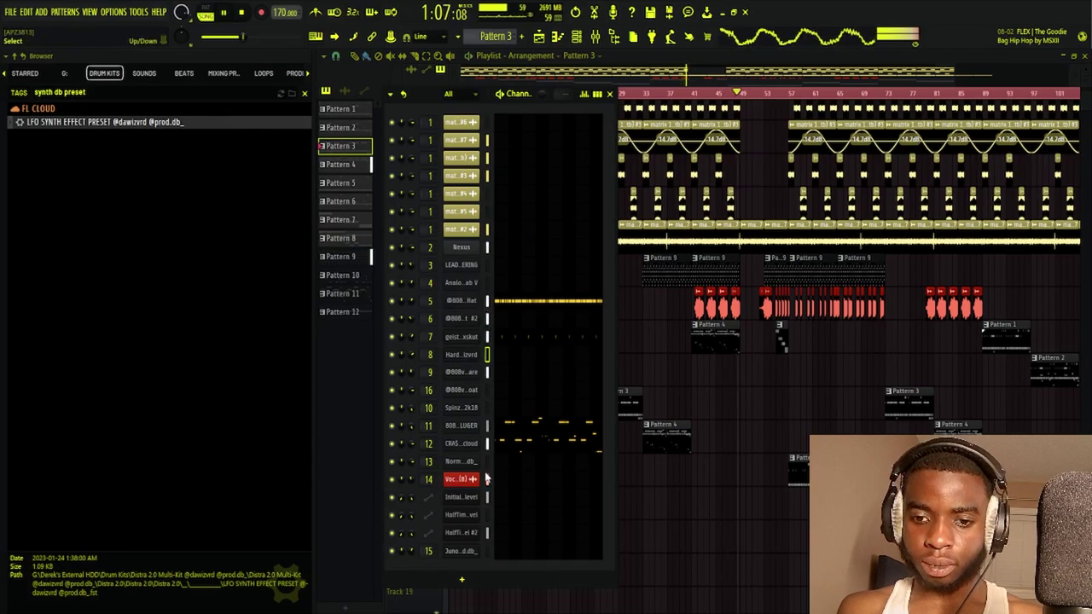
key(F6)
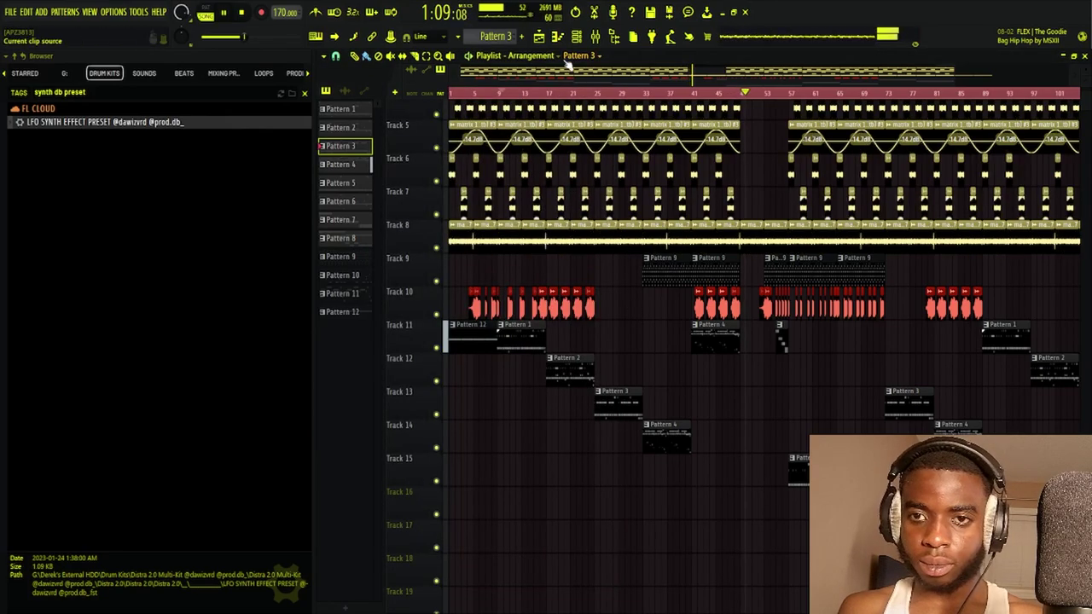
key(F6)
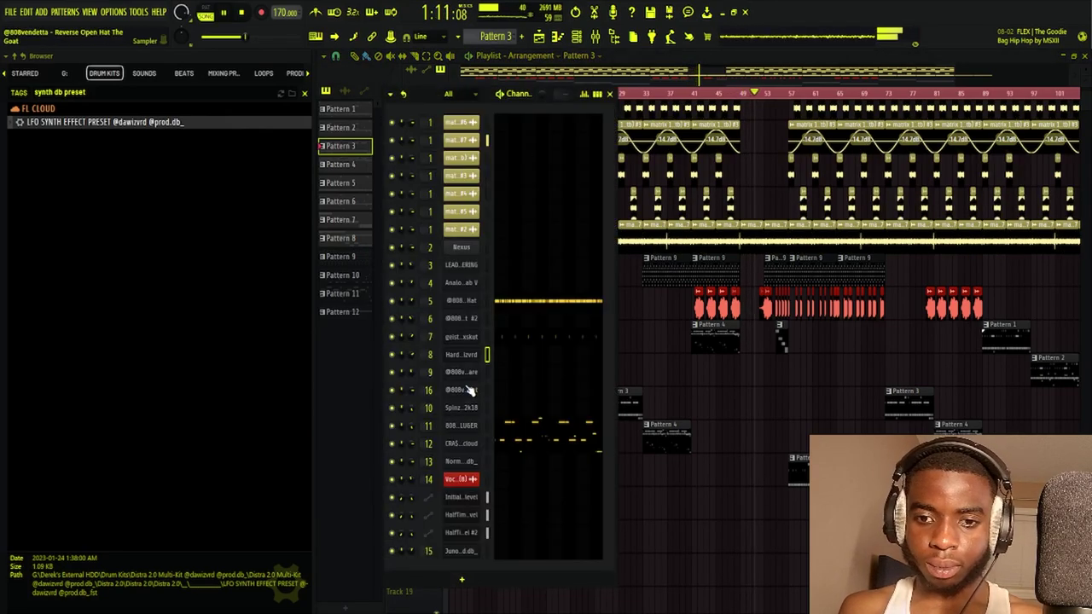
click(465, 390)
click(478, 316)
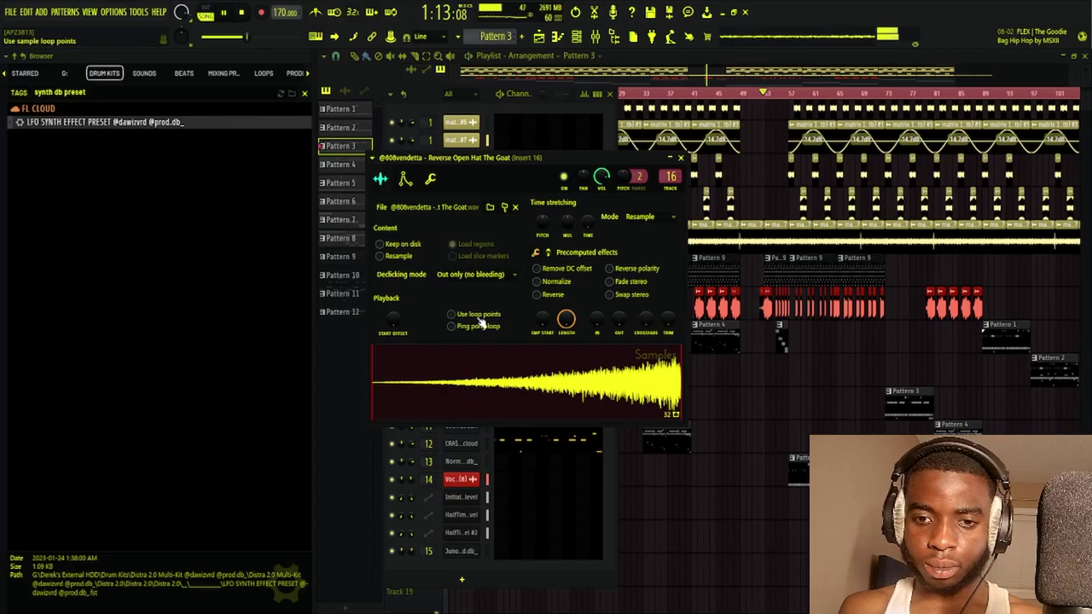